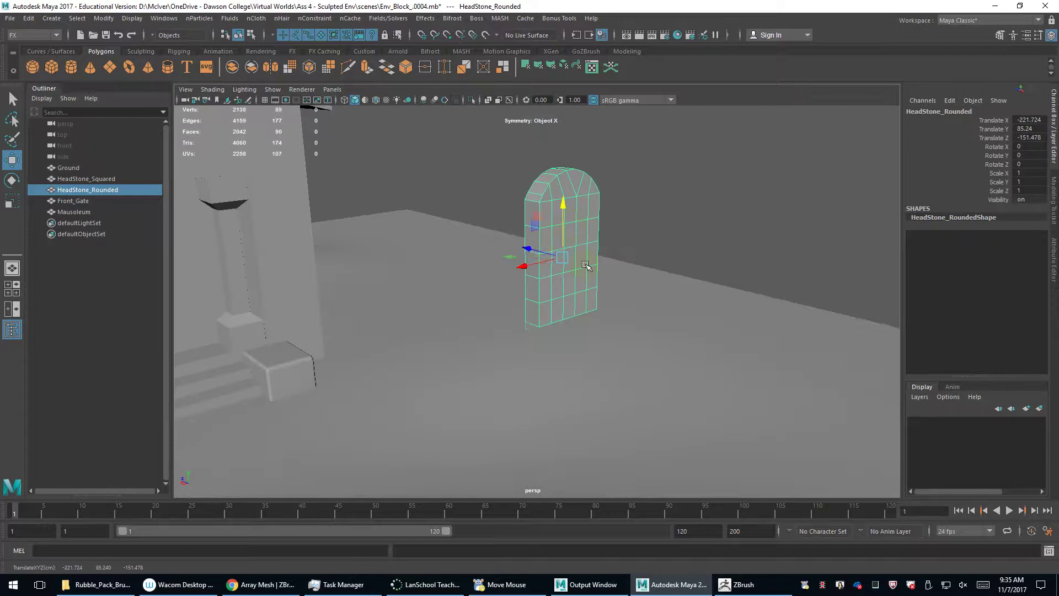
Undo the last vertical move of the rounded headstone.
left_click_drag(588, 267, 606, 237, "alt")
right_click_drag(593, 238, 605, 236, "alt")
middle_click_drag(605, 236, 546, 354, "alt")
left_click_drag(546, 355, 585, 274, "alt")
right_click_drag(584, 275, 536, 271, "alt")
key("ctrl+z")
left_click_drag(536, 271, 580, 268, "alt")
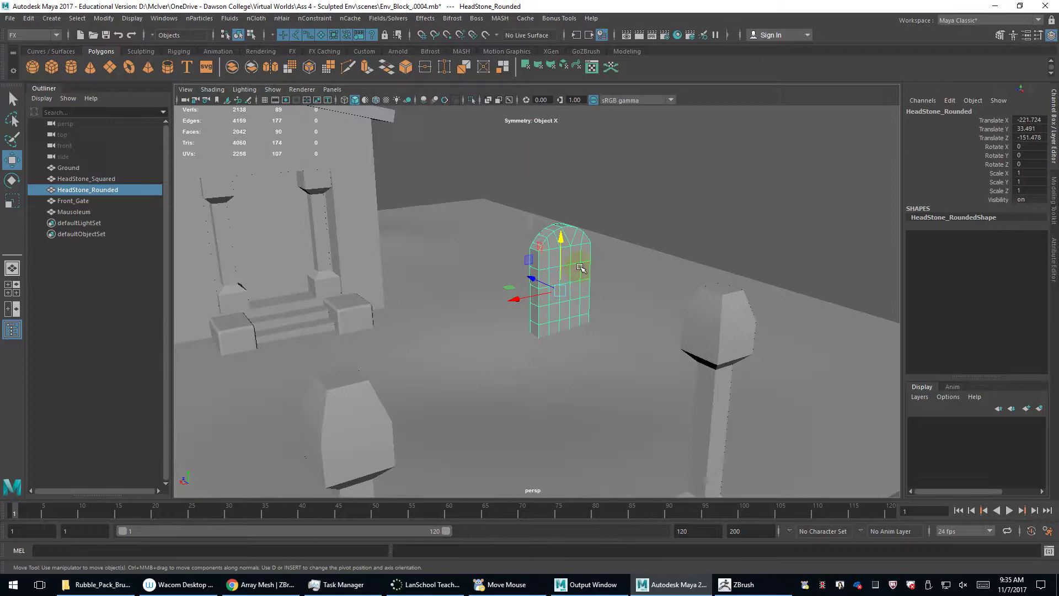
Freeze the transformations of the rounded headstone.
middle_click_drag(580, 267, 581, 253, "alt")
right_click_drag(581, 253, 580, 288, "alt")
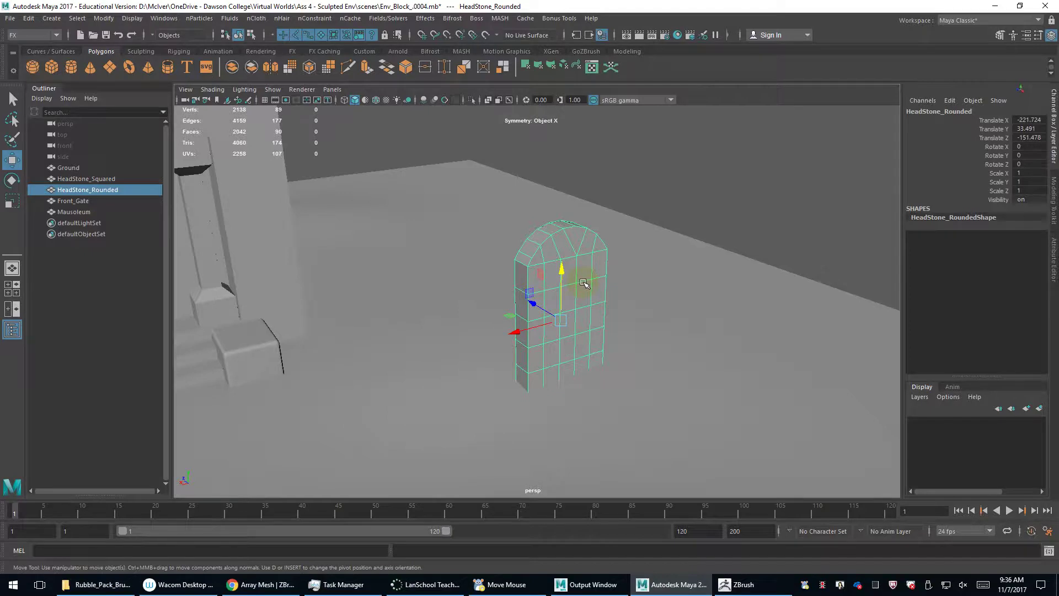
mouse_move(584, 282)
left_mouse_down("alt")
mouse_move(575, 267)
mouse_move(596, 274)
left_mouse_up("alt")
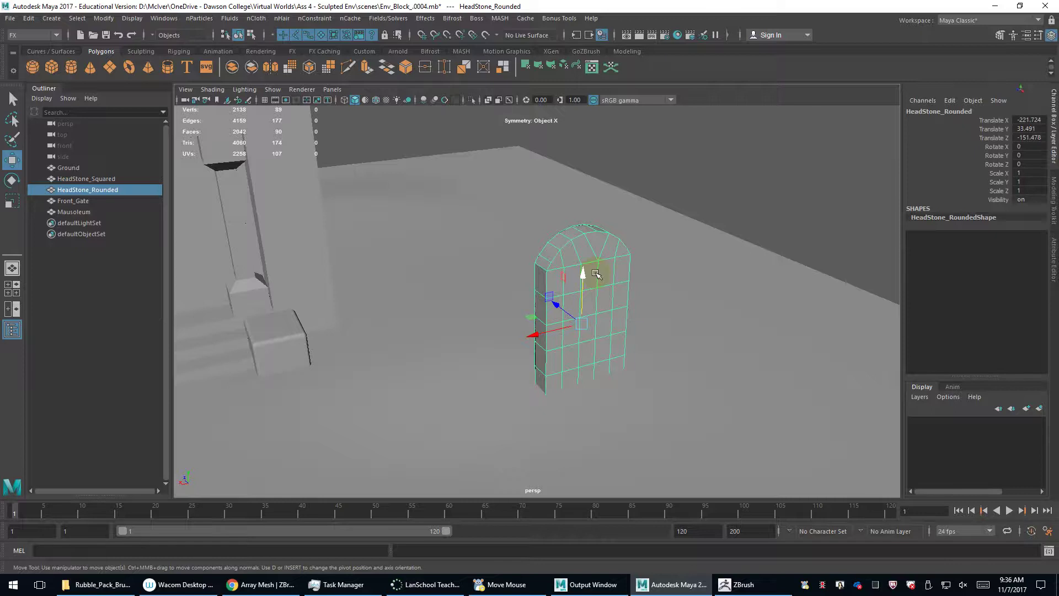
left_click_drag(591, 277, 543, 272, "alt")
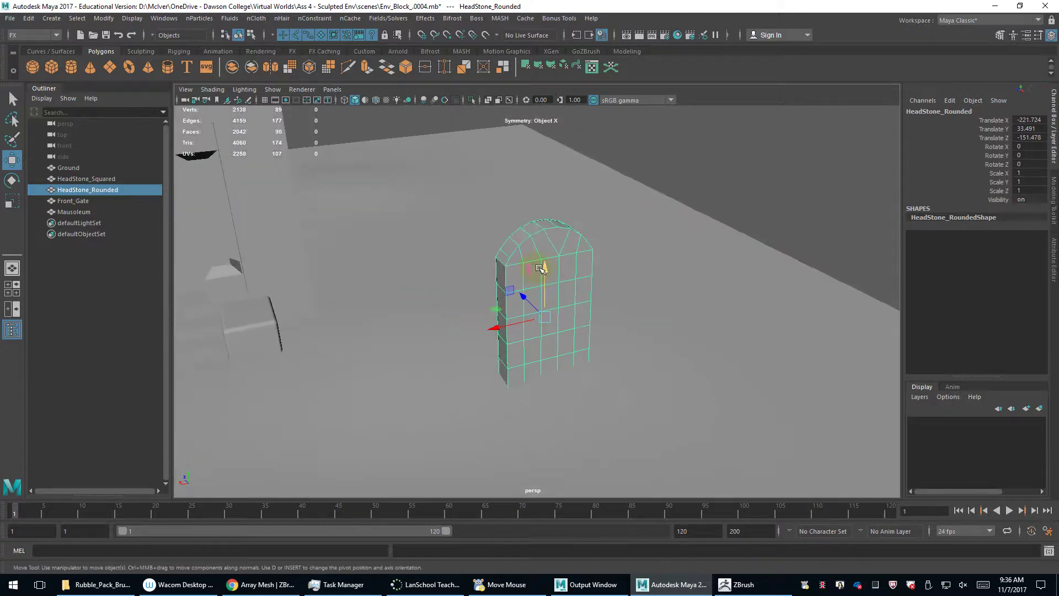
scroll(541, 269, "down", 3)
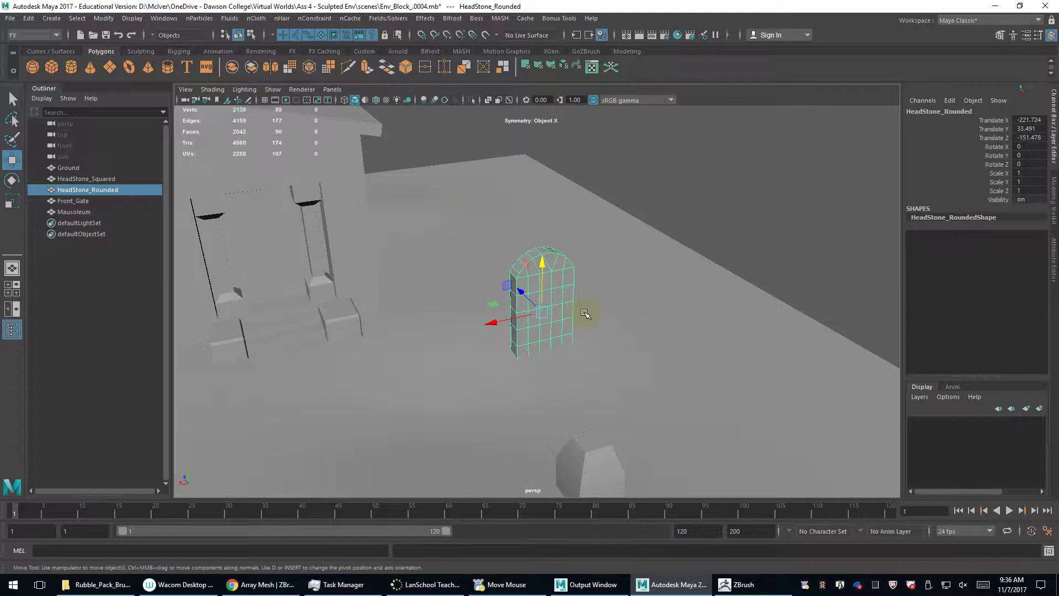
left_click_drag(567, 299, 570, 297, "alt")
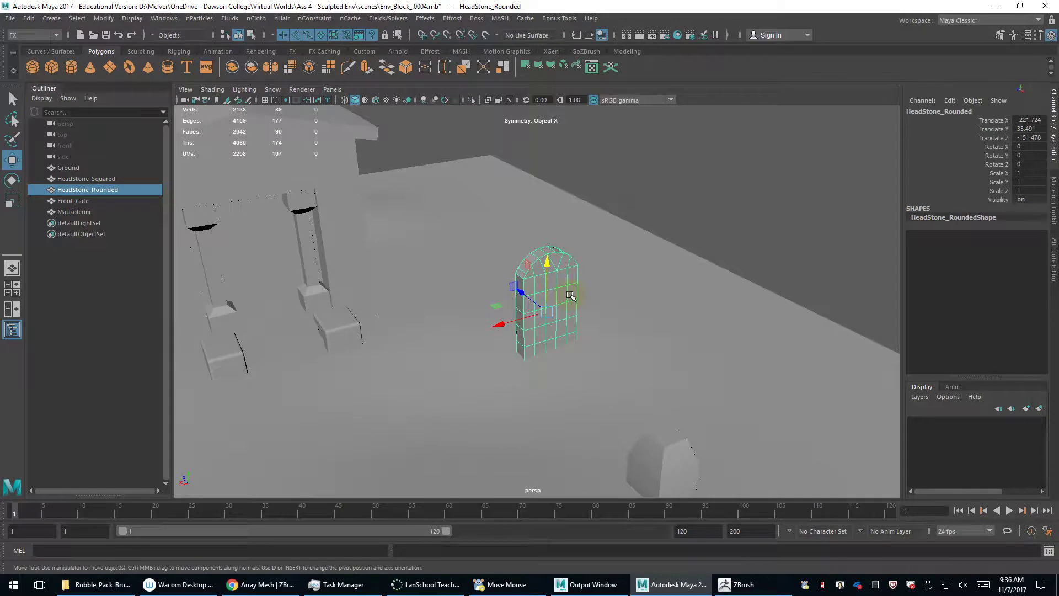
left_click(104, 19)
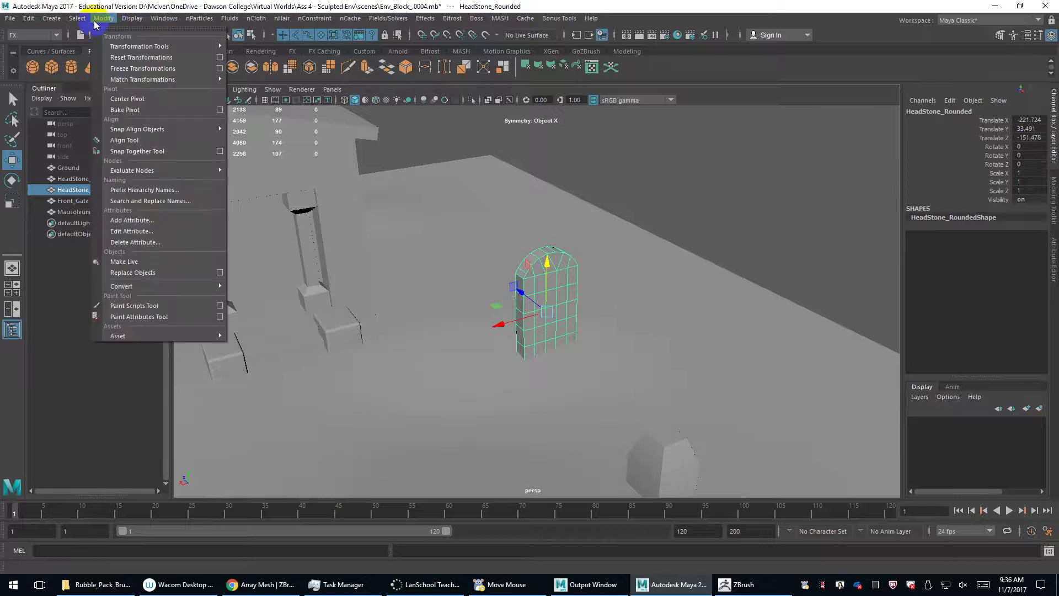
left_click(142, 69)
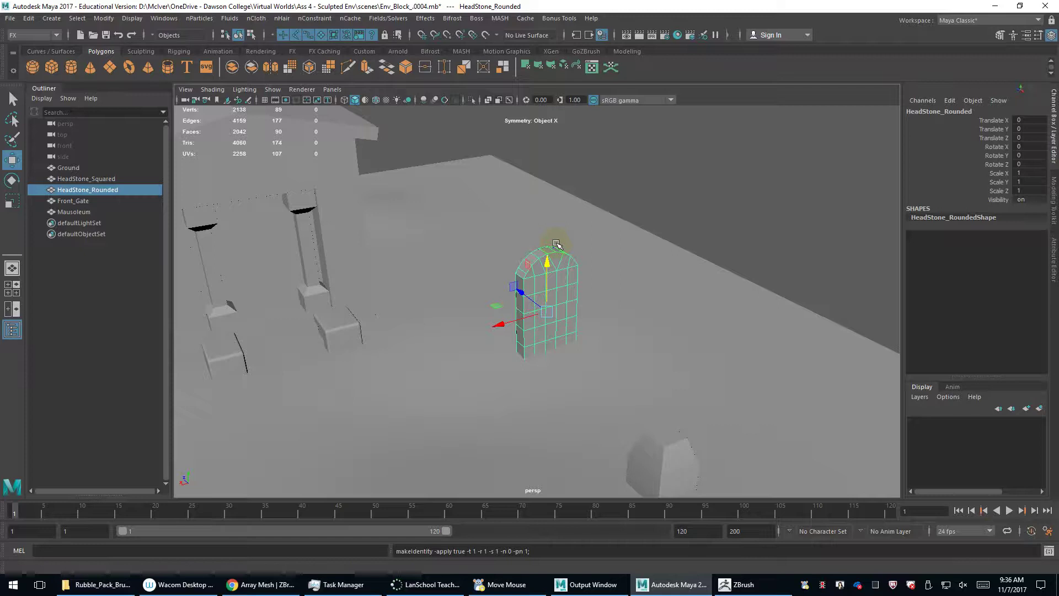
Check the mausoleum's transform values and reselect the rounded headstone.
left_click(324, 141)
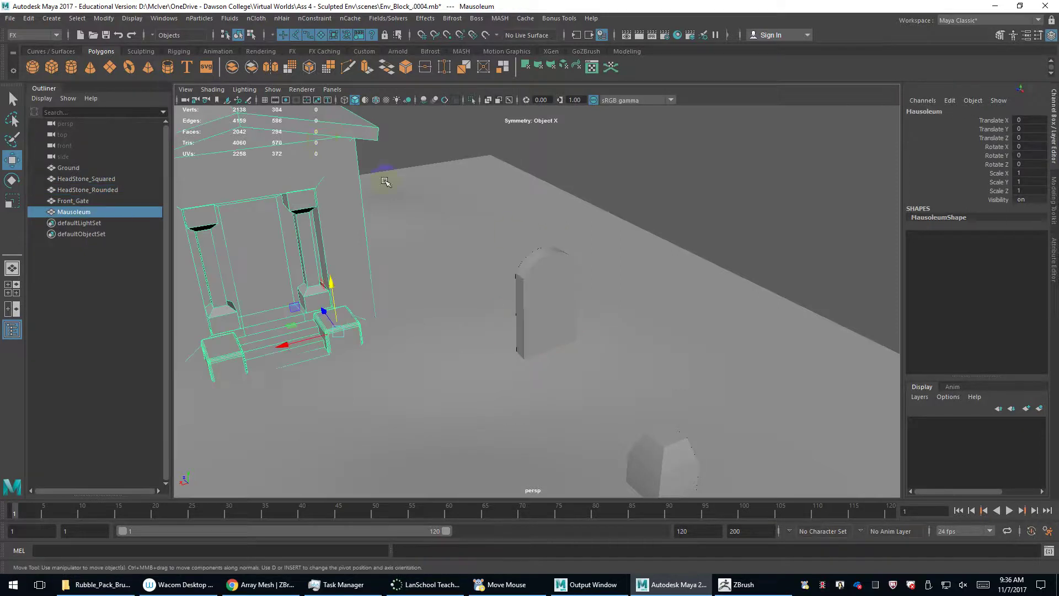
left_click(554, 306)
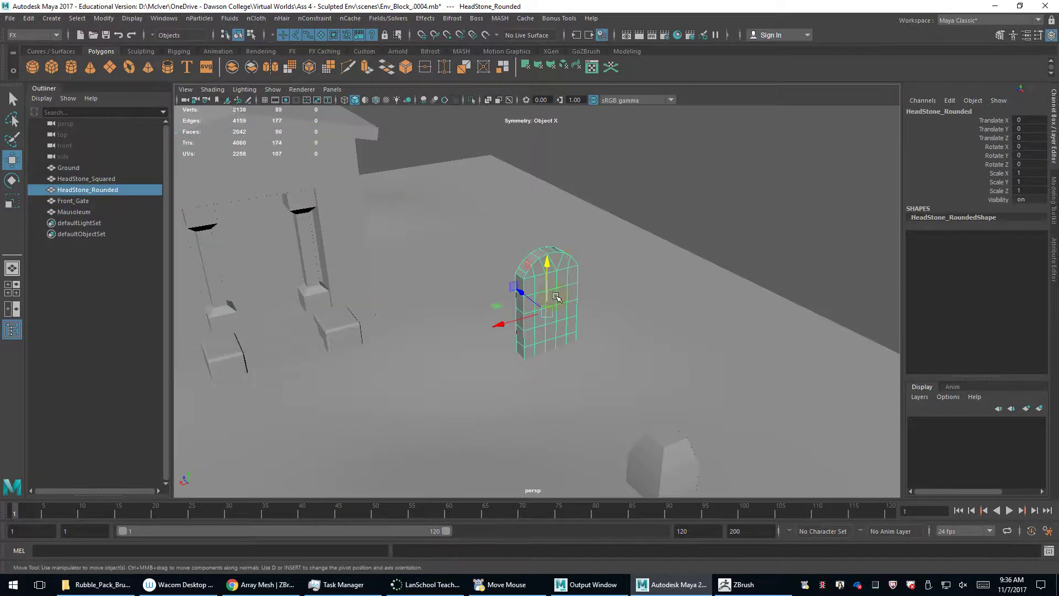
left_click_drag(557, 296, 535, 294, "alt")
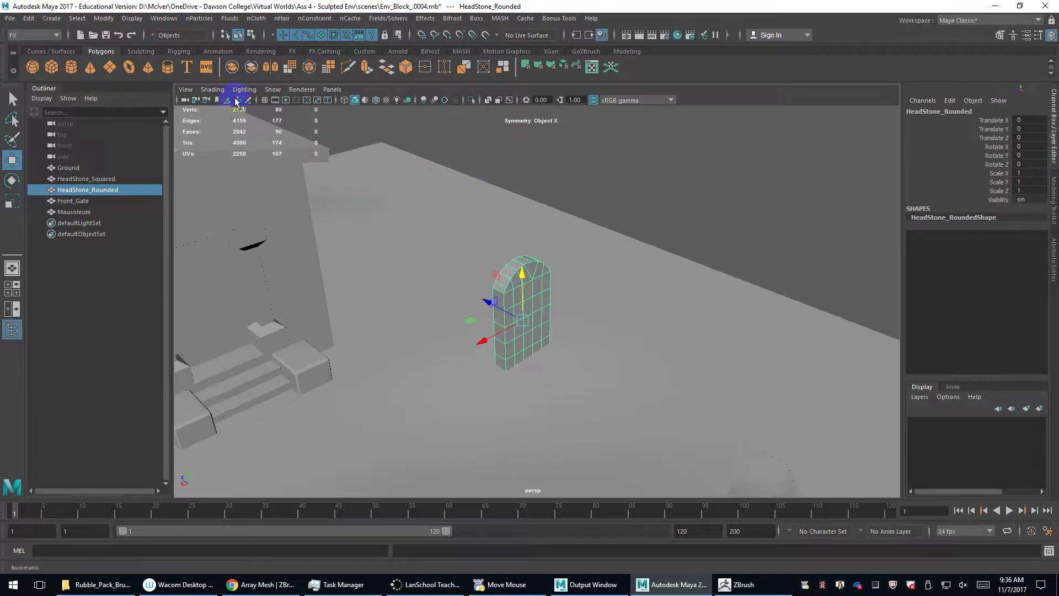
Use the FX toolset and open the options for the Shatter effect.
left_click(40, 36)
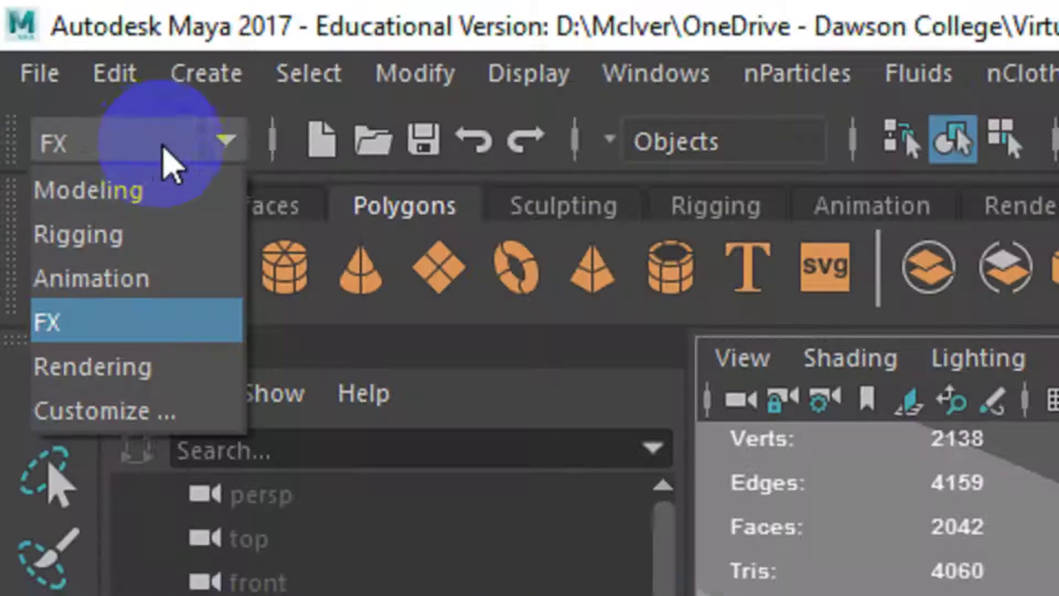
left_click(37, 38)
left_click(38, 39)
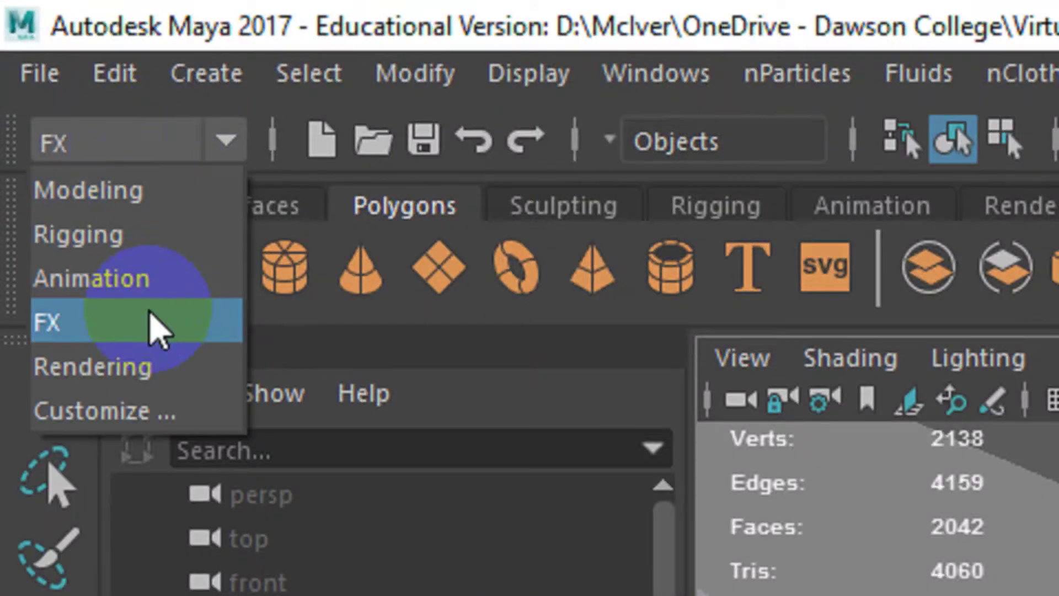
left_click(150, 320)
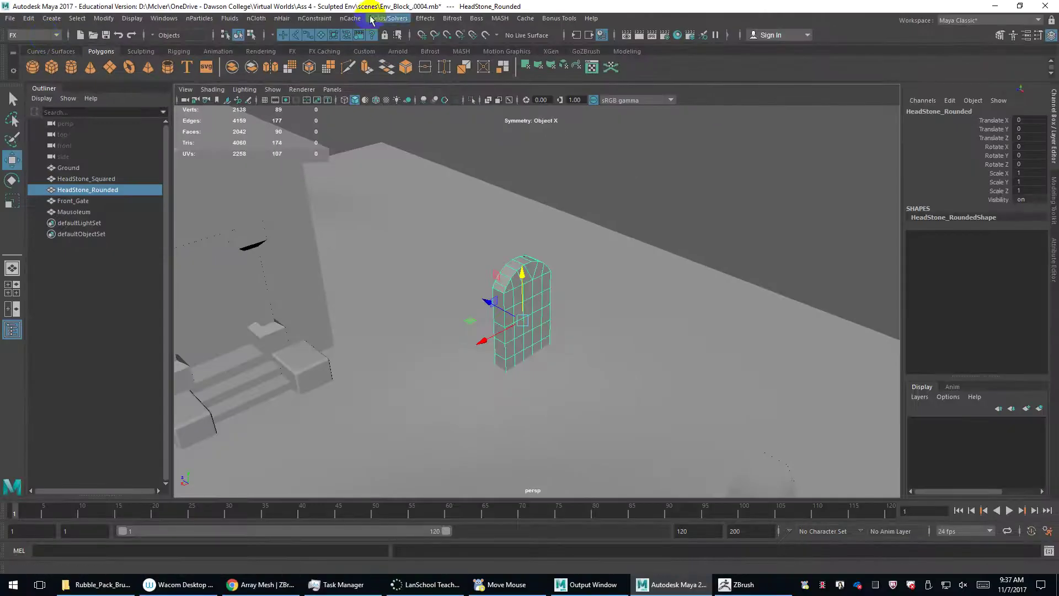
left_click(426, 18)
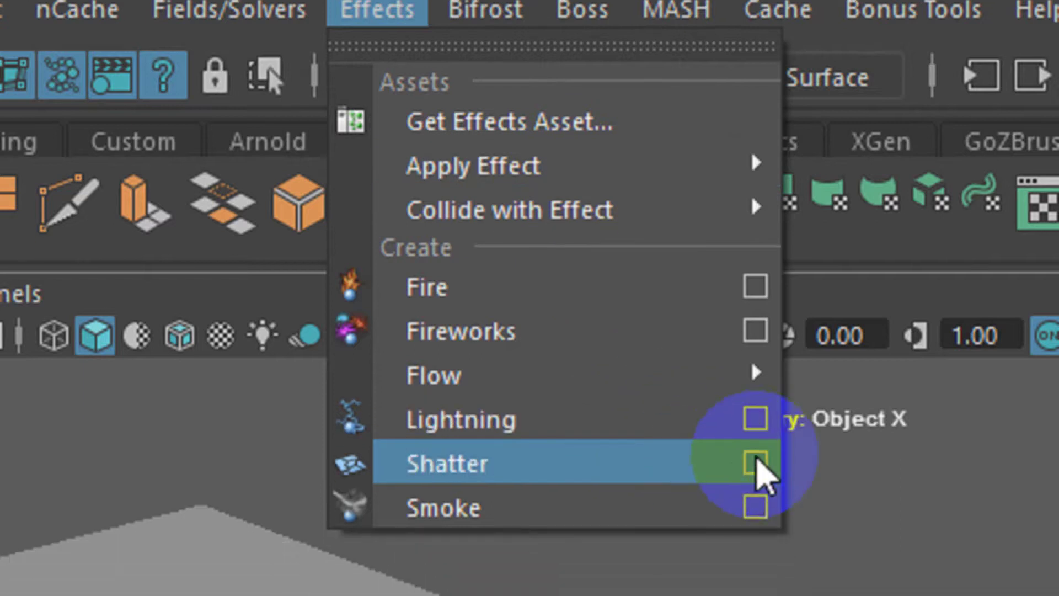
left_click(755, 462)
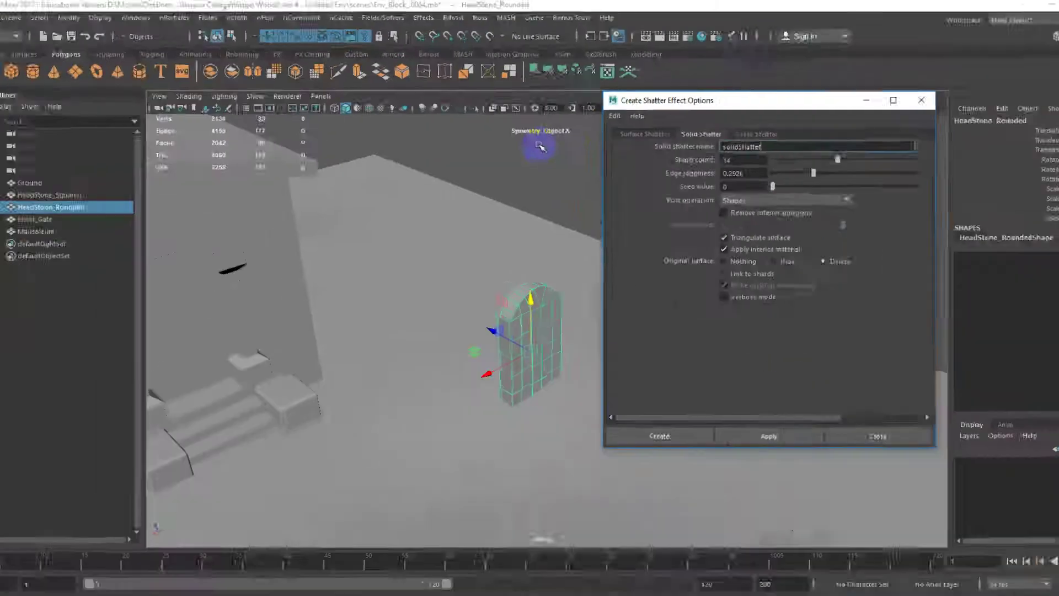
left_click_drag(738, 102, 656, 118)
Choose the Solid Shatter type and name the shatter TombStone_Shatter_.
left_click(570, 155)
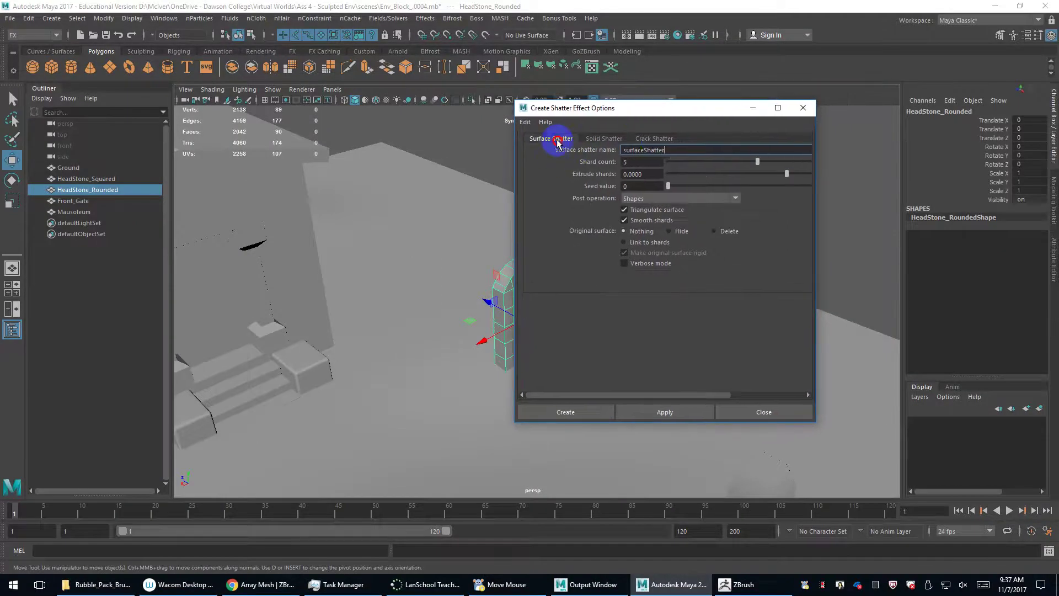
left_click(656, 139)
left_click(604, 139)
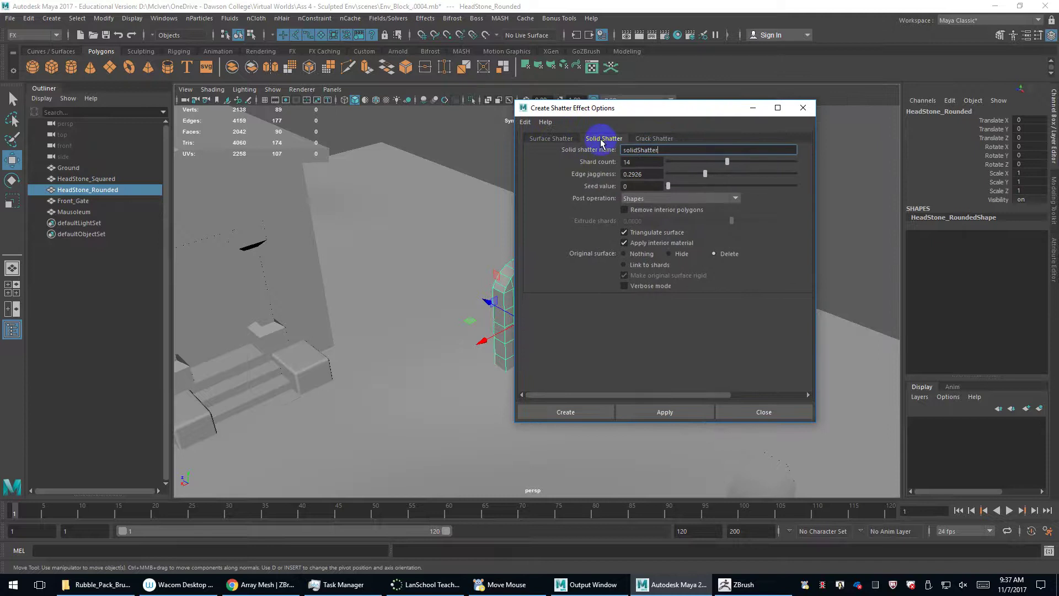
left_click(648, 140)
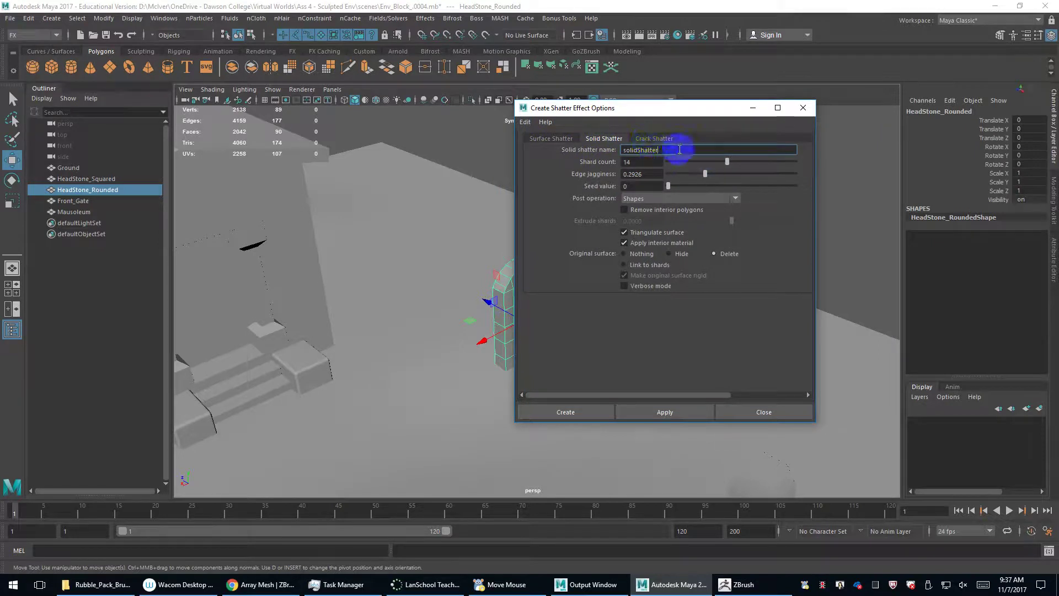
left_click_drag(680, 150, 623, 149)
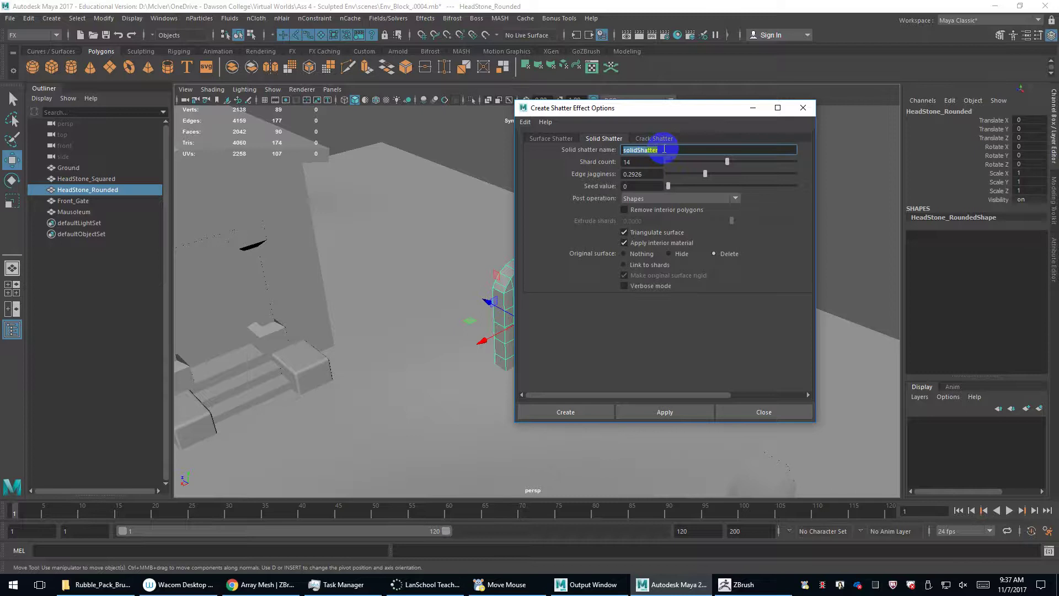
type("TombStone_Shat")
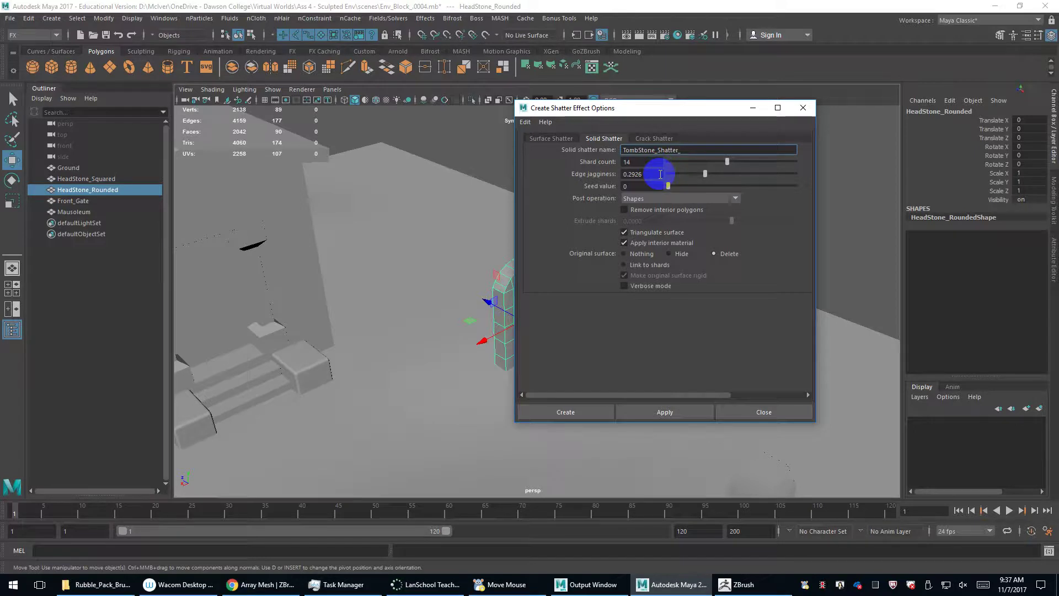
Create the solid shatter on the rounded headstone with a triangulated surface and the original surface deleted.
left_click_drag(660, 174, 606, 176)
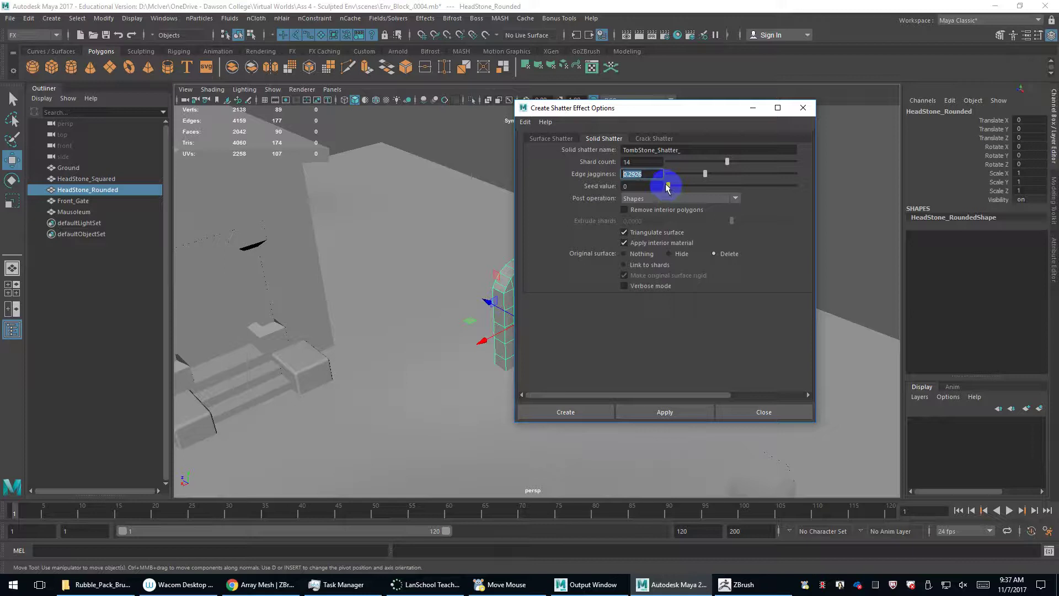
left_click(632, 235)
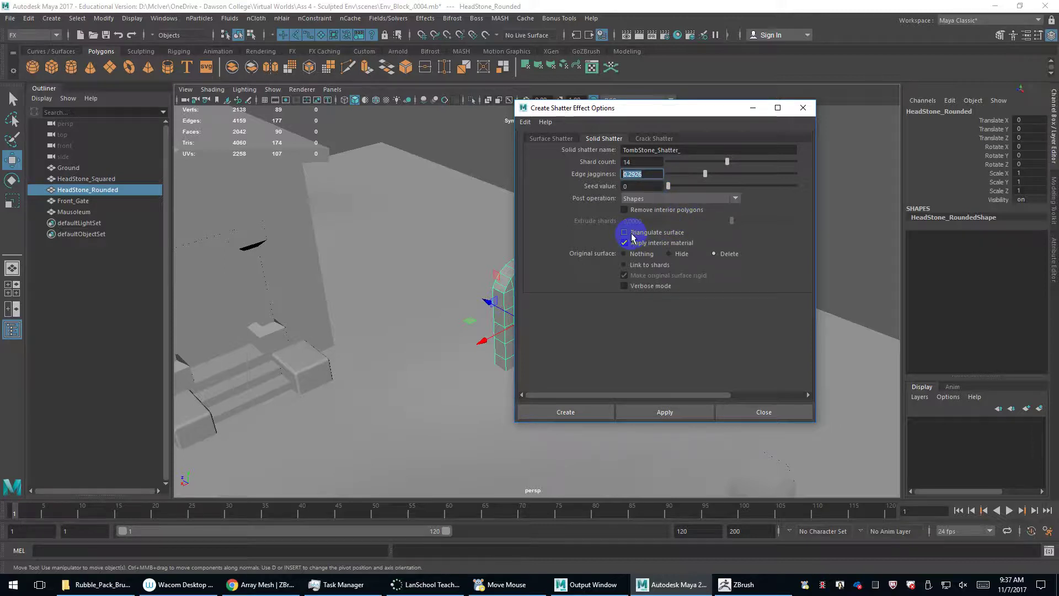
left_click(627, 234)
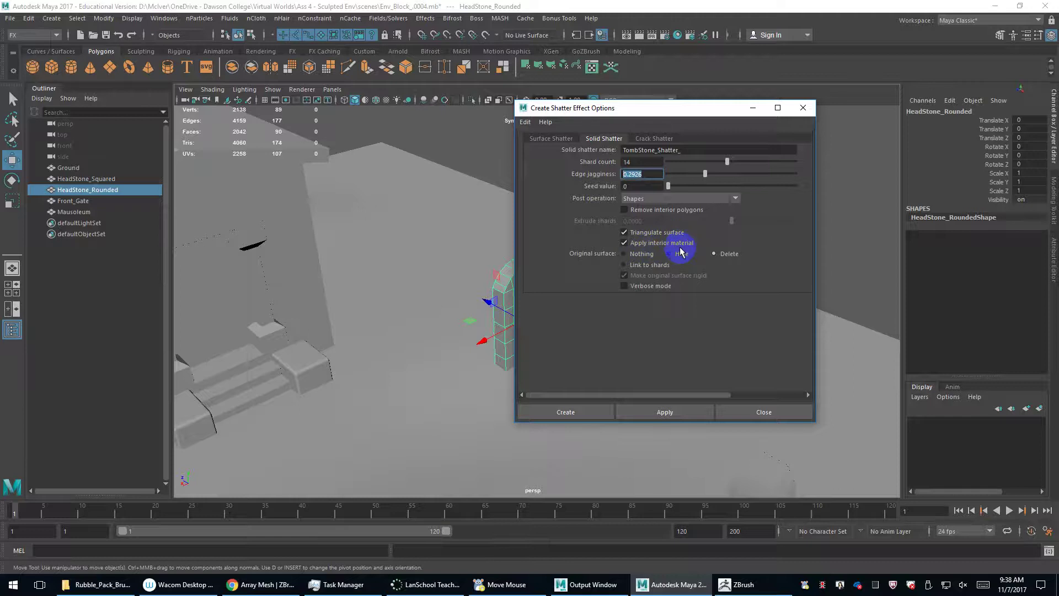
left_click(731, 254)
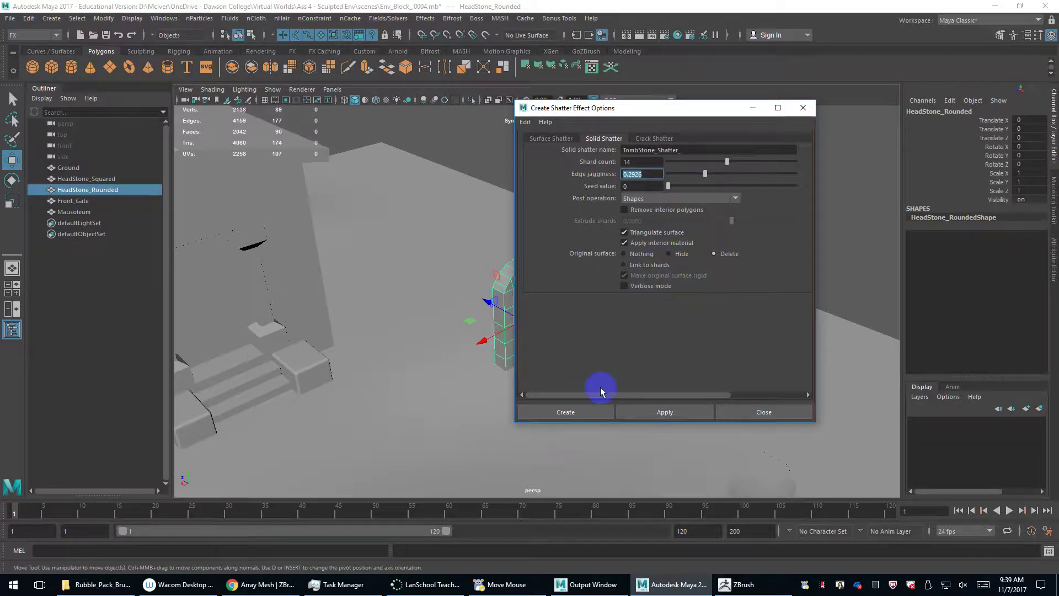
left_click(588, 412)
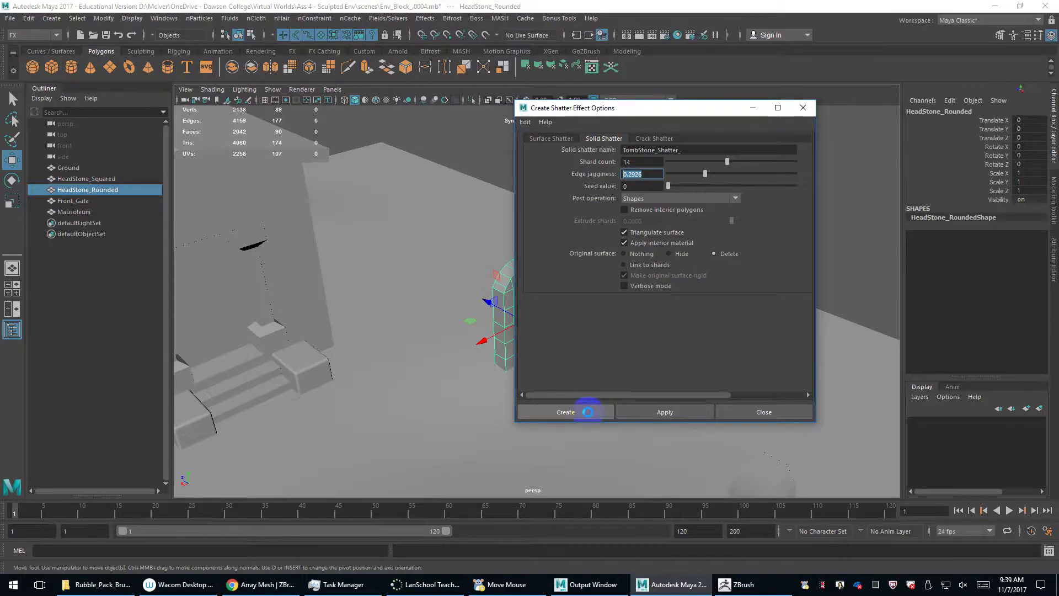
Return to object selection and pull a shard near the rounded top out of the shattered headstone.
key("f")
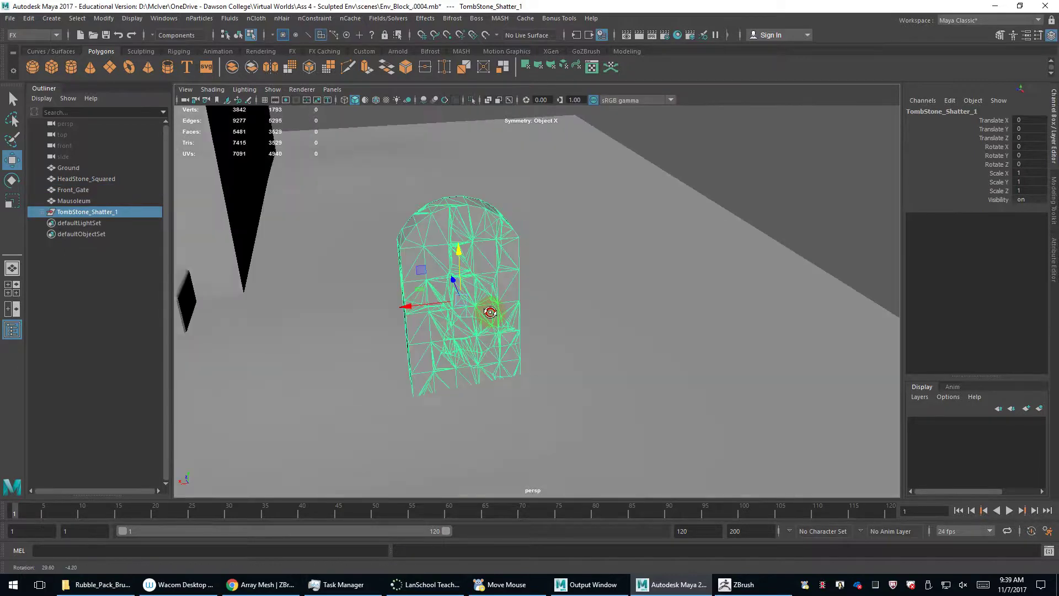
right_click_drag(613, 203, 639, 194)
left_click_drag(628, 234, 670, 228, "alt")
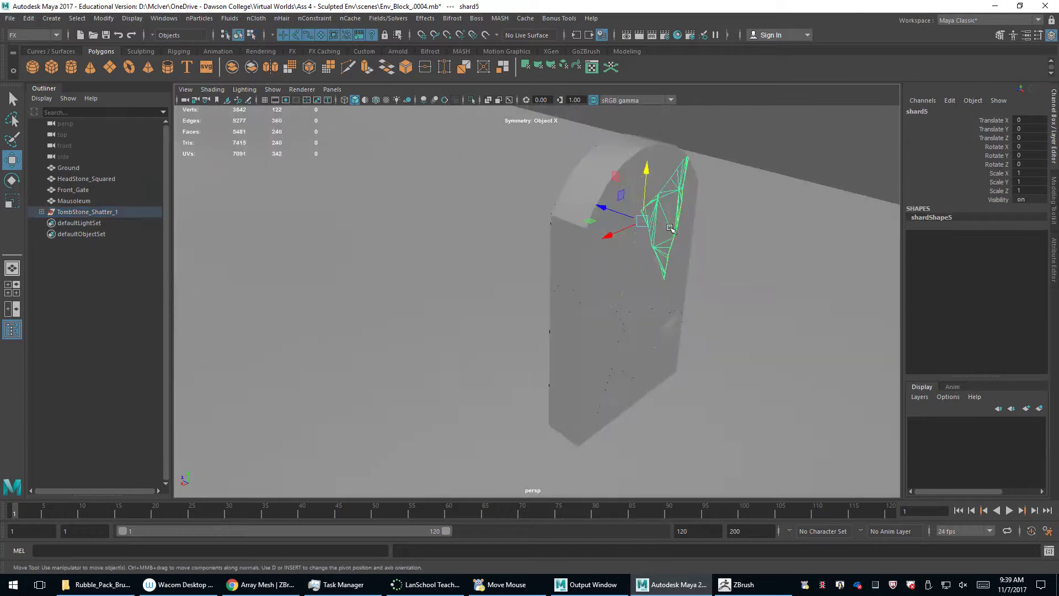
left_click_drag(609, 210, 503, 270)
Separate more pieces of the shattered headstone, moving a middle shard about -20.9 along Z.
left_click(554, 258)
left_click(562, 356)
left_click(521, 247)
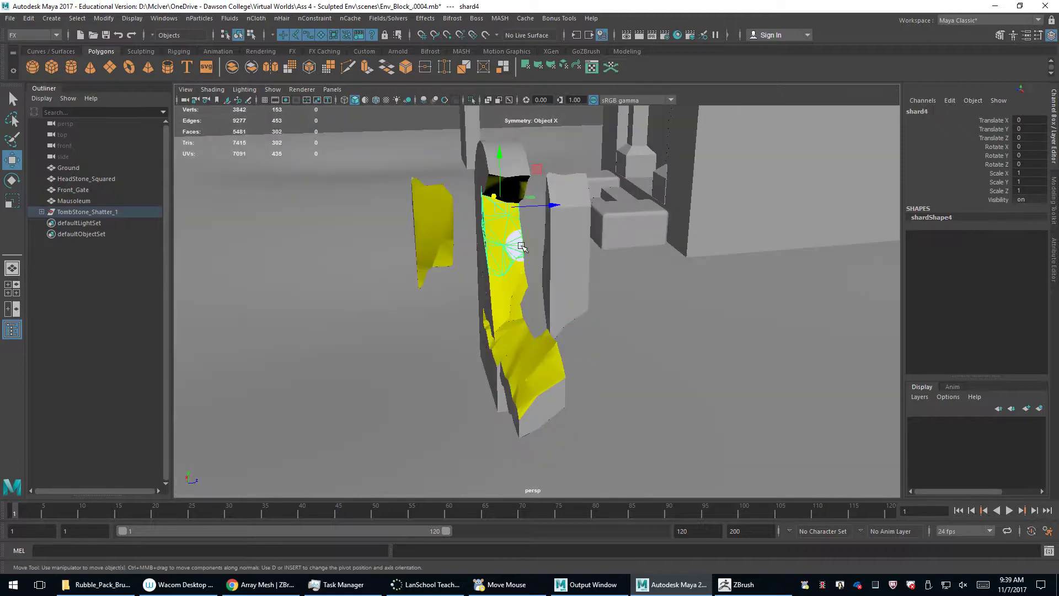
mouse_move(550, 203)
left_mouse_down()
mouse_move(499, 214)
mouse_move(612, 217)
mouse_move(556, 221)
left_mouse_up()
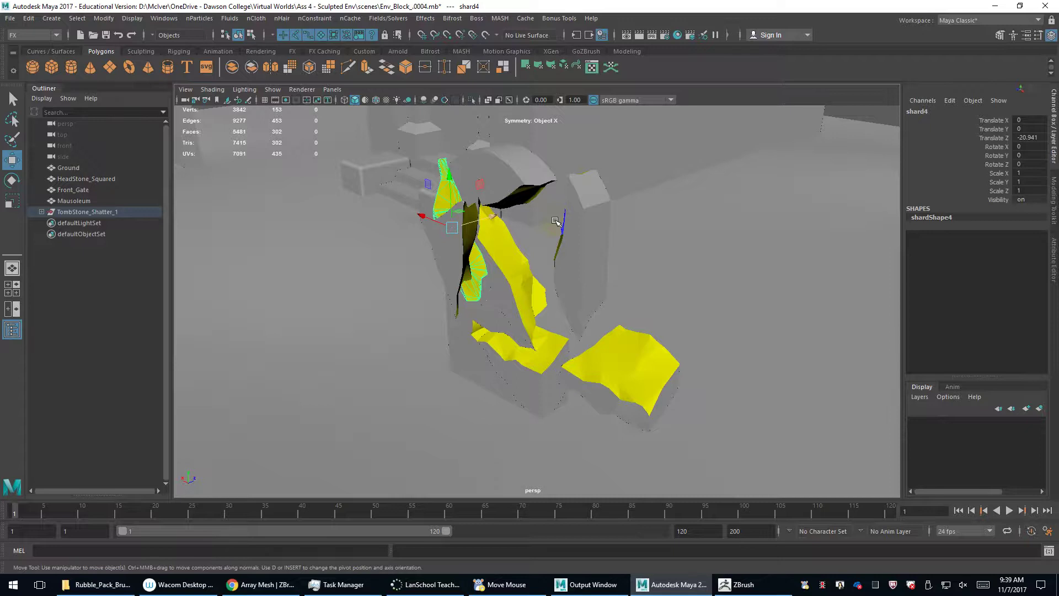
Move a large lower shard clear of the headstone to about X -51.8, Y -22.4, Z 1.5.
left_click_drag(556, 221, 536, 288, "alt")
left_click(624, 319)
key("e")
key("w")
key("e")
left_click(594, 278)
key("w")
left_click_drag(596, 239, 601, 293)
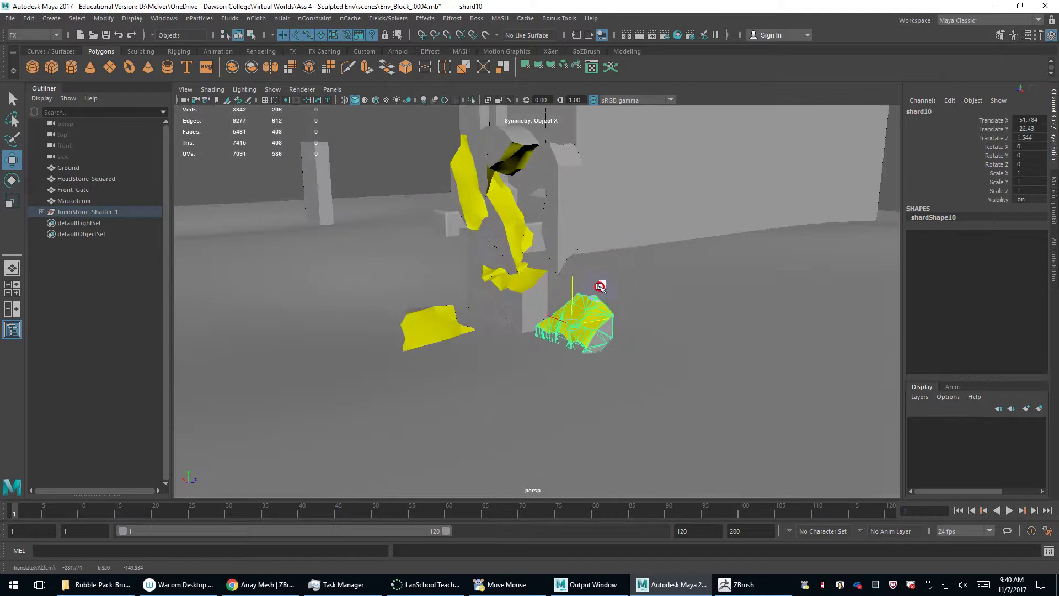
Tilt the large lower shard 32.5 degrees about X and lower it to about Y -22.7.
key("e")
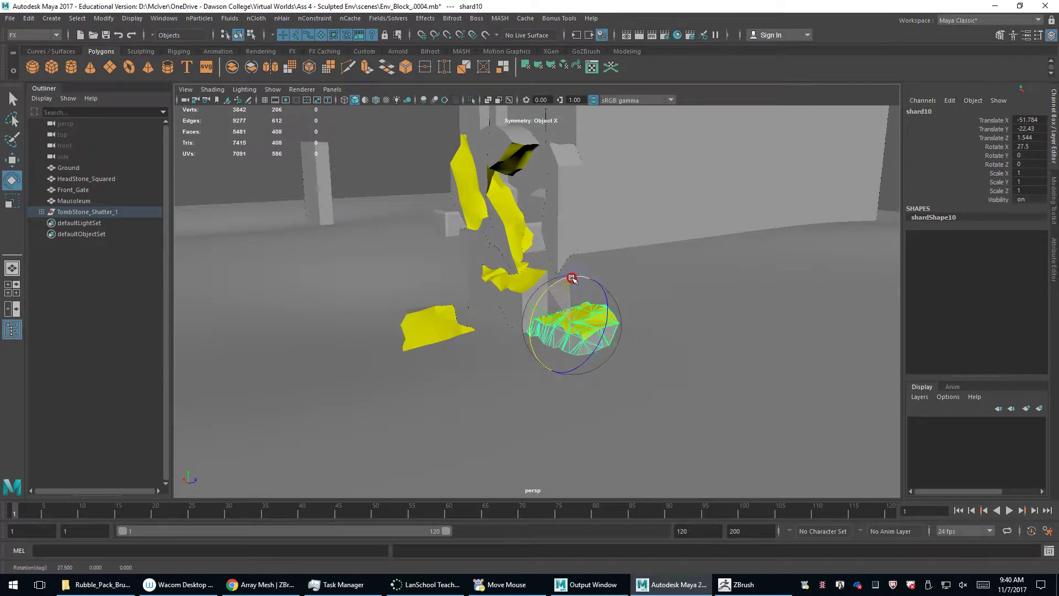
key("w")
left_click_drag(573, 278, 624, 306)
key("e")
key("w")
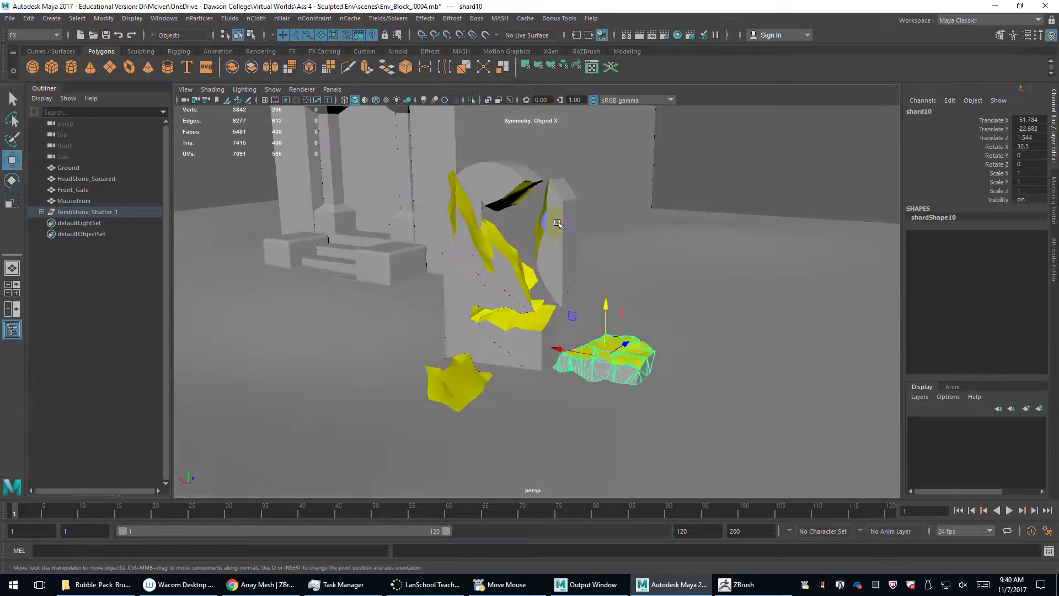
Rotate the tall side shard 90 degrees about X and lay it on the ground at about X -47.9, Y -49.5, Z 55.6.
left_click(553, 220)
left_click_drag(557, 226, 608, 272, "alt")
right_click_drag(607, 272, 547, 256, "alt")
middle_click_drag(546, 256, 519, 298, "alt")
left_click_drag(476, 303, 497, 311)
key("e")
left_click_drag(564, 263, 624, 310)
key("w")
left_click_drag(592, 274, 485, 309)
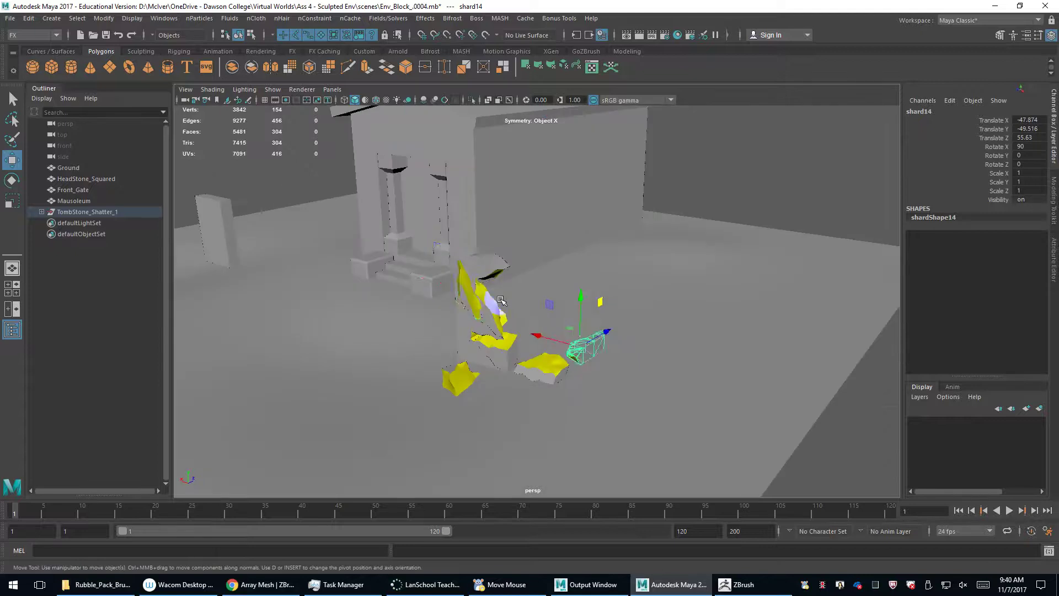
left_click(468, 289)
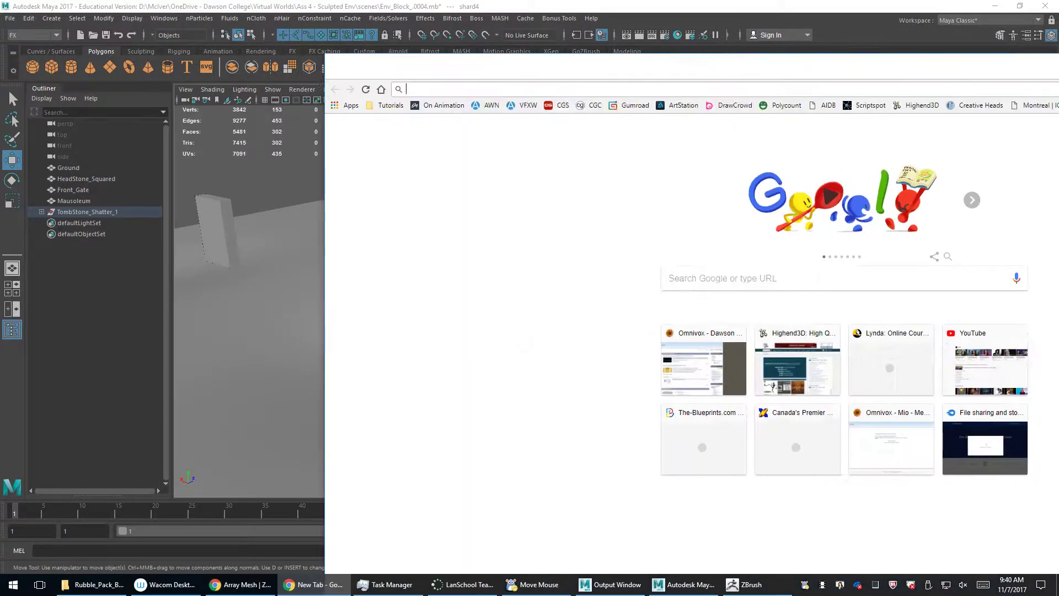
Maximize the new browser window and search Google for "shattered wood".
left_click_drag(1058, 78, 750, 3)
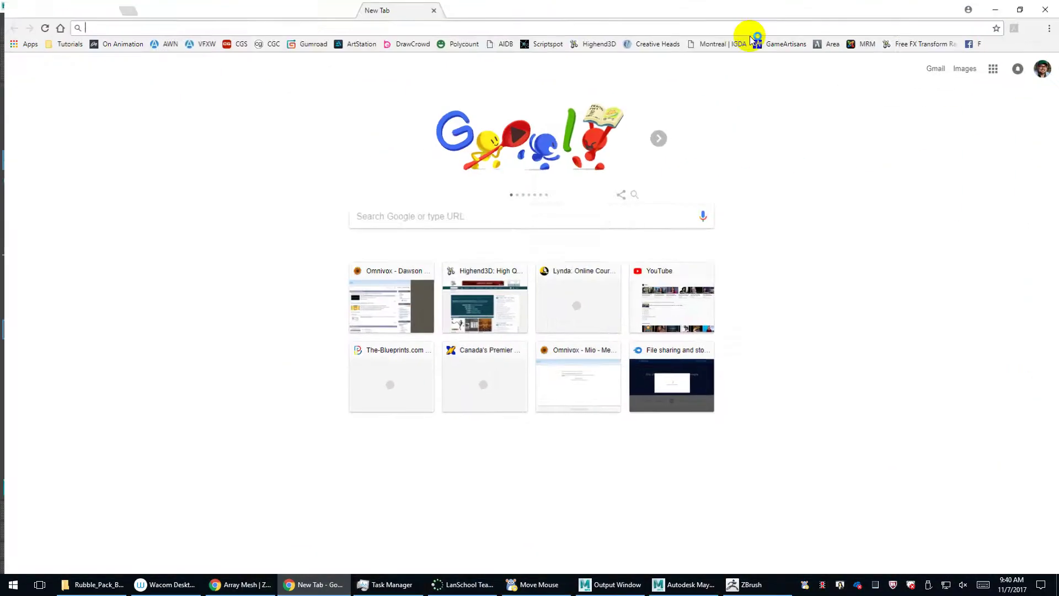
type("s")
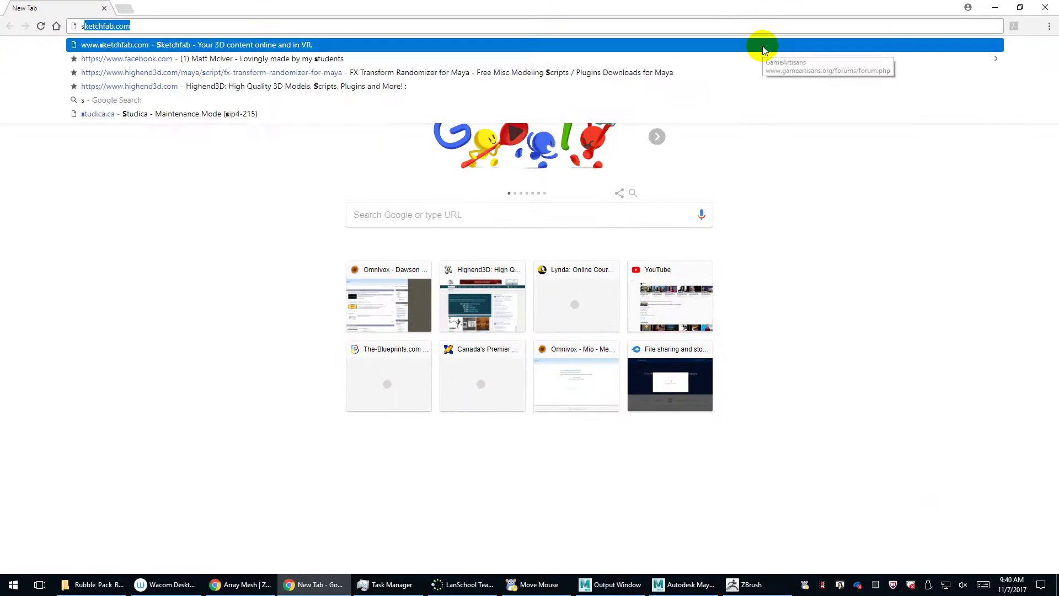
type("hattered wo")
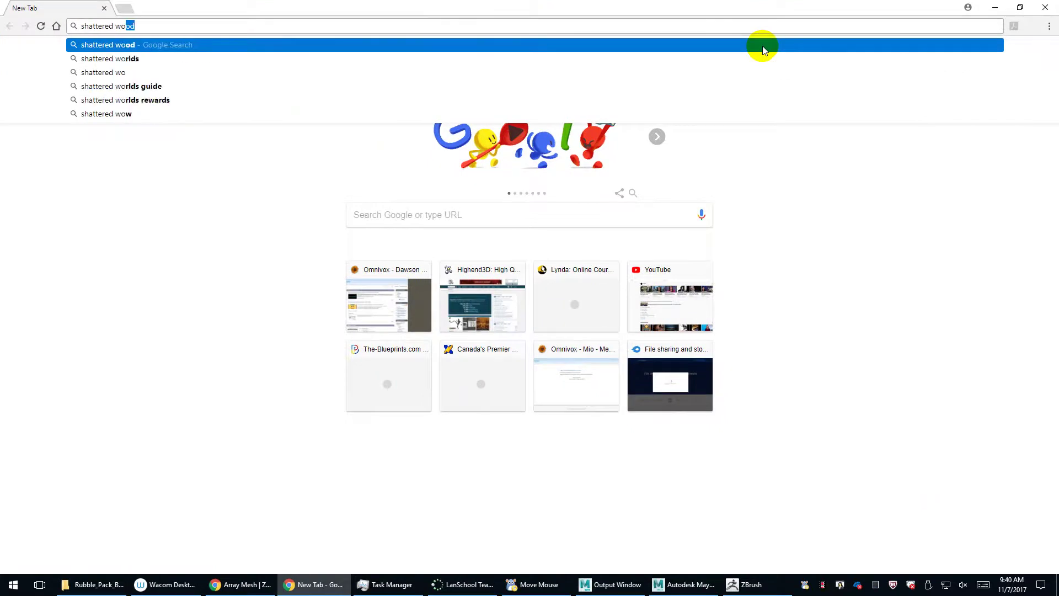
type("od")
key("Return")
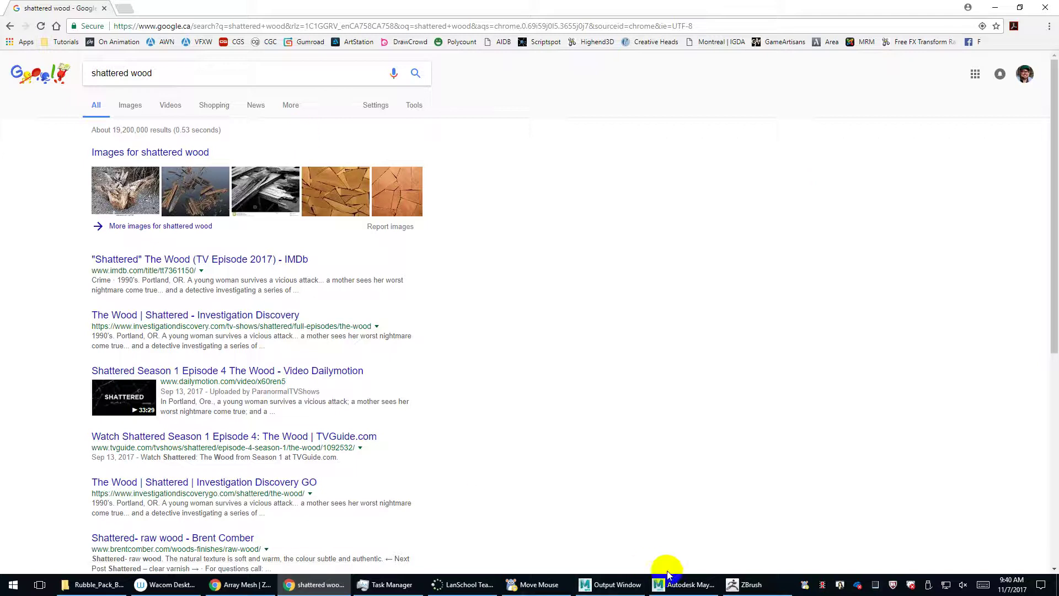
left_click(703, 587)
scroll(584, 252, "up", 5)
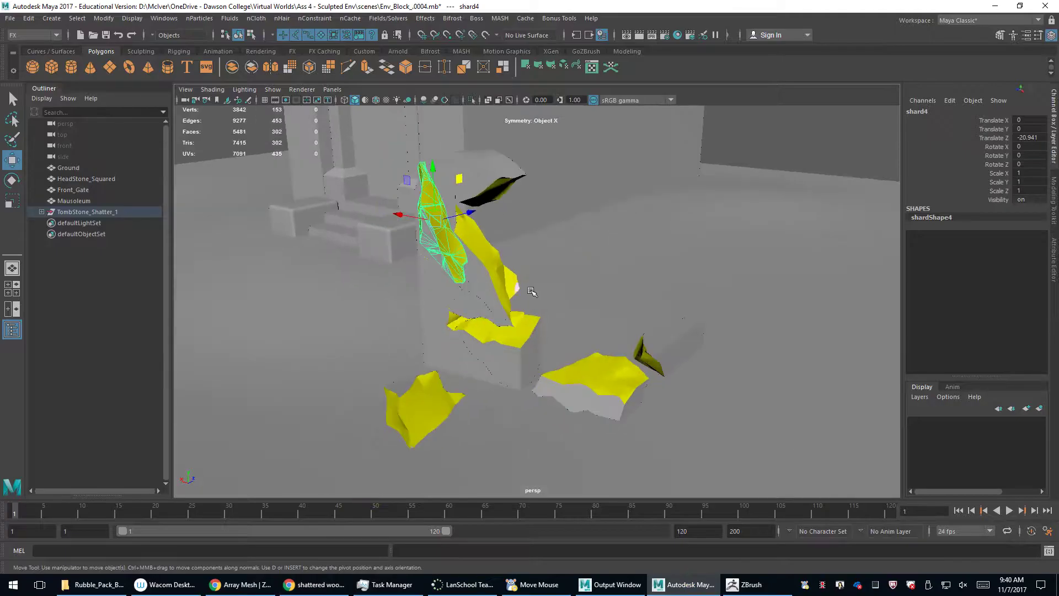
left_click(490, 282)
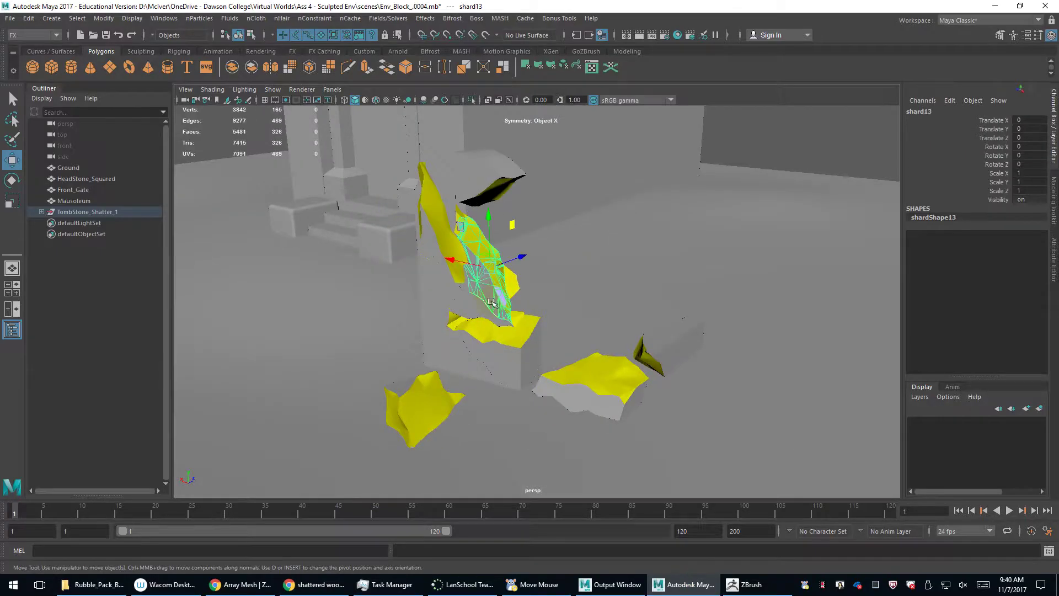
left_click(744, 585)
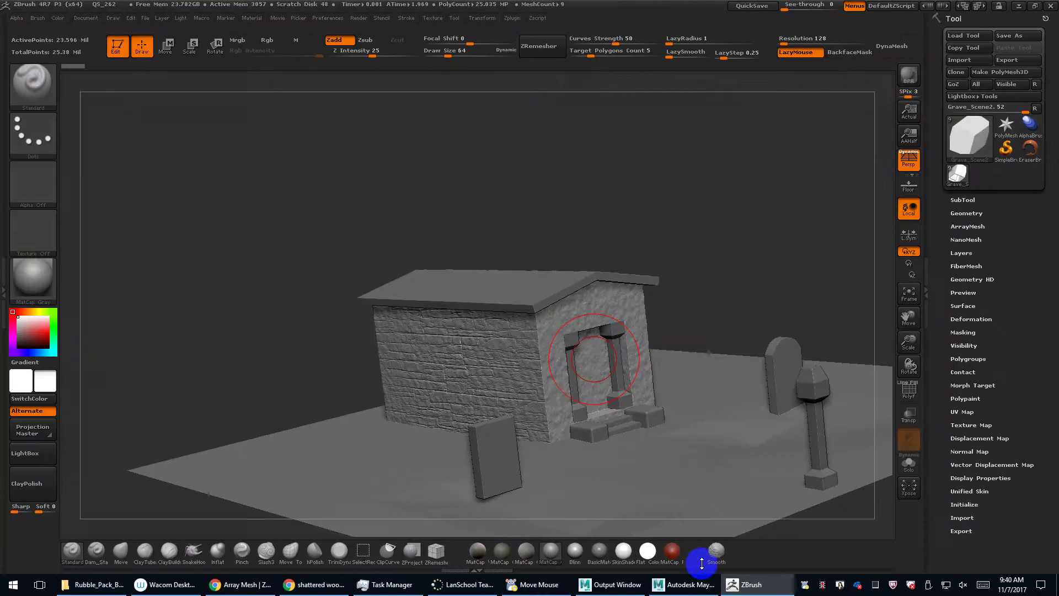
left_click(675, 589)
Switch to Chrome, show the image results for shattered wood and open the "maya wood shattering test" picture.
left_click(317, 586)
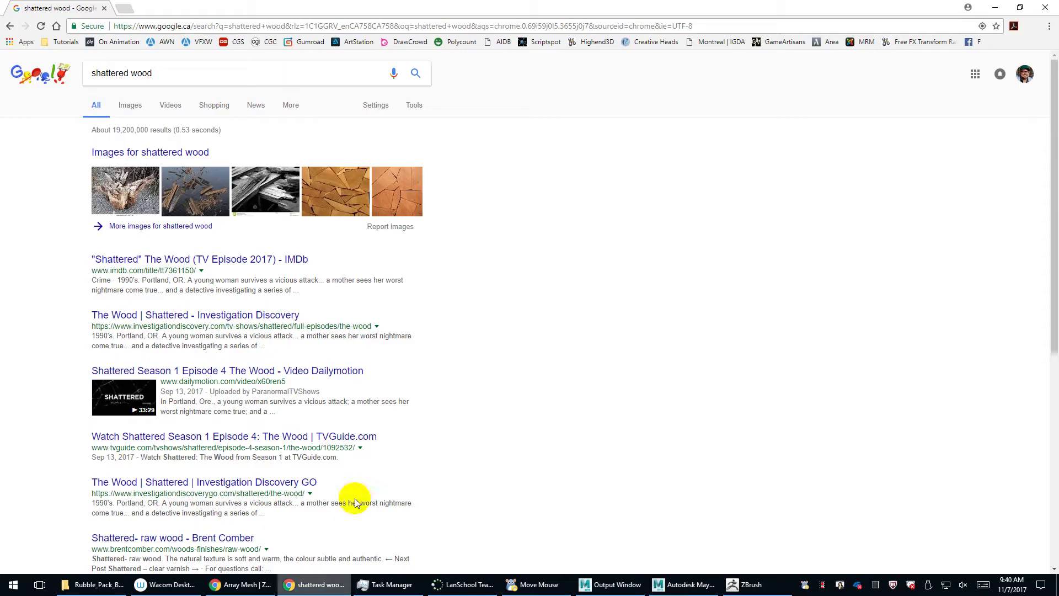
left_click(270, 216)
left_click(130, 105)
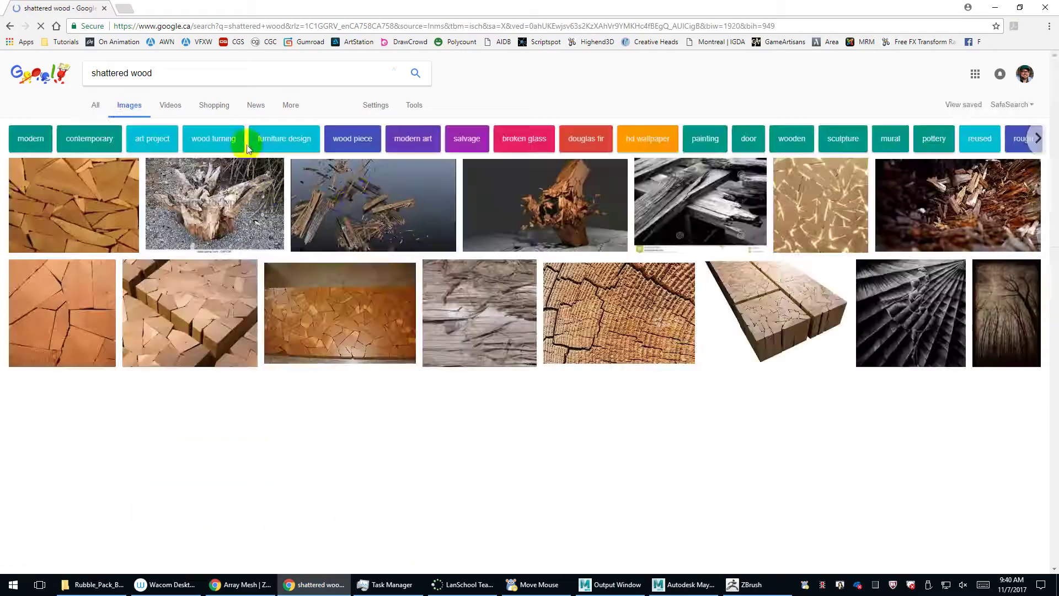
left_click(351, 198)
left_click(359, 201)
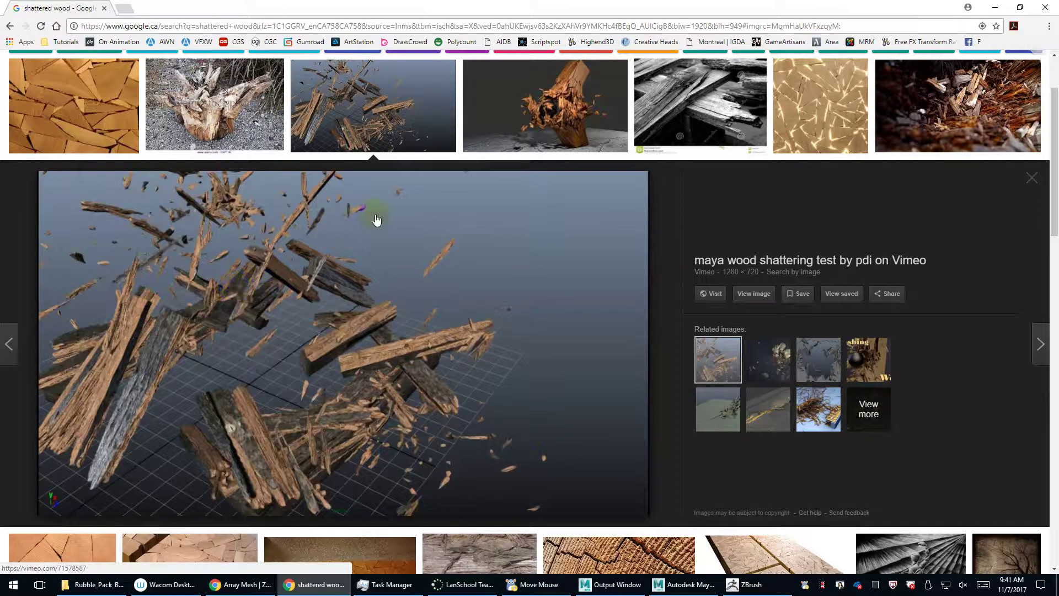
Compare the Brent Comber Shattered Furniture picture and other image results, and reopen the Maya wood shattering test picture.
left_click_drag(225, 124, 212, 173)
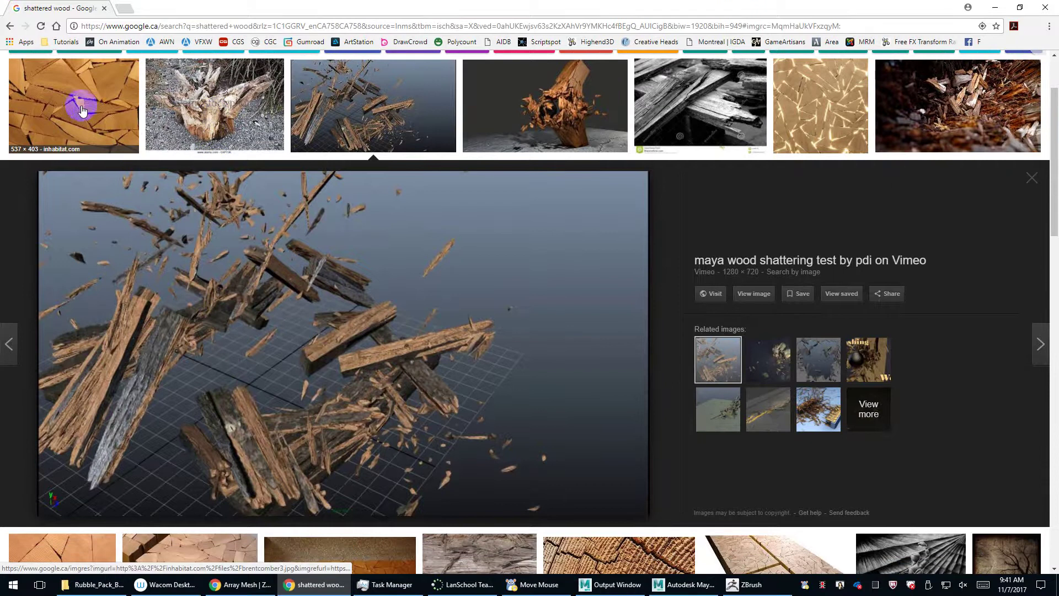
left_click(81, 111)
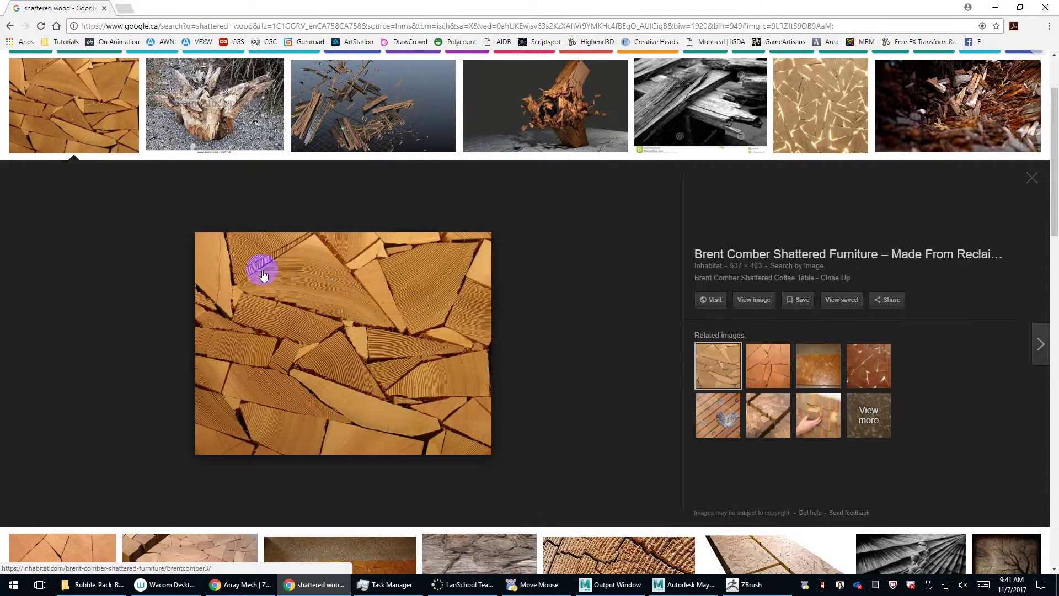
scroll(306, 229, "down", 3)
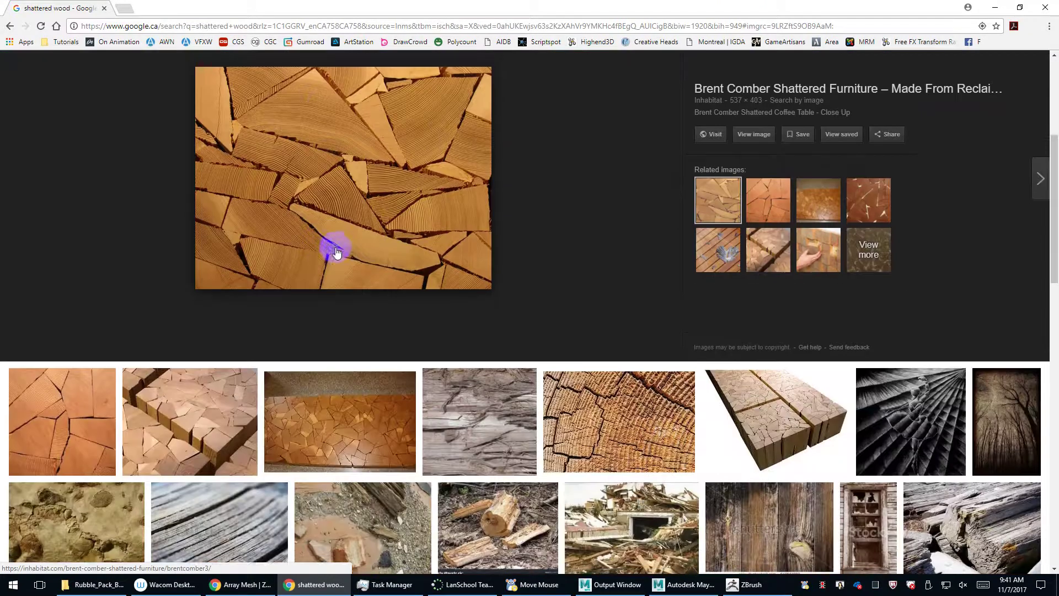
scroll(338, 243, "down", 4)
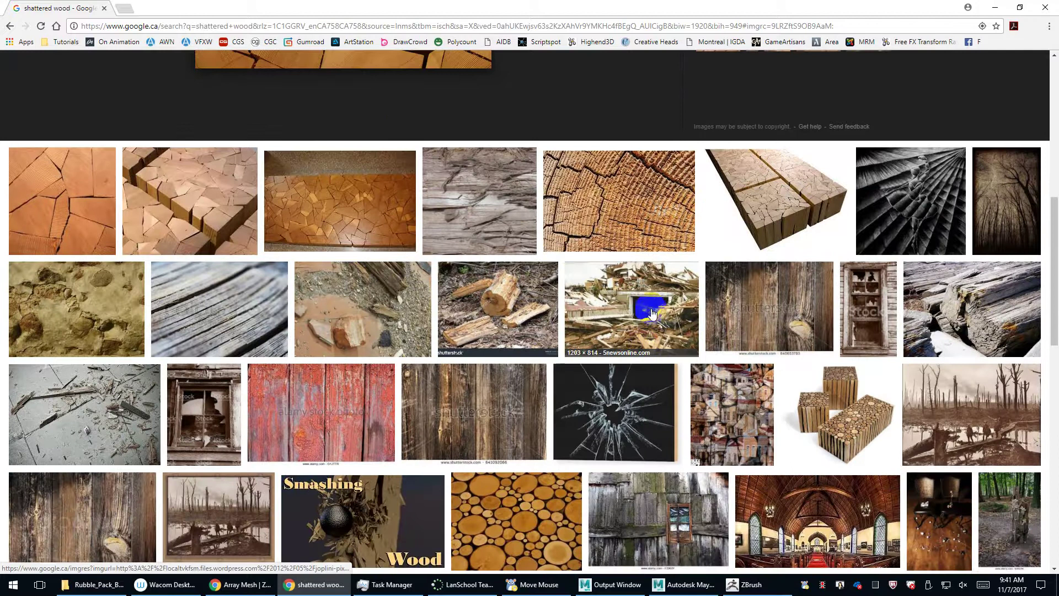
scroll(485, 236, "up", 7)
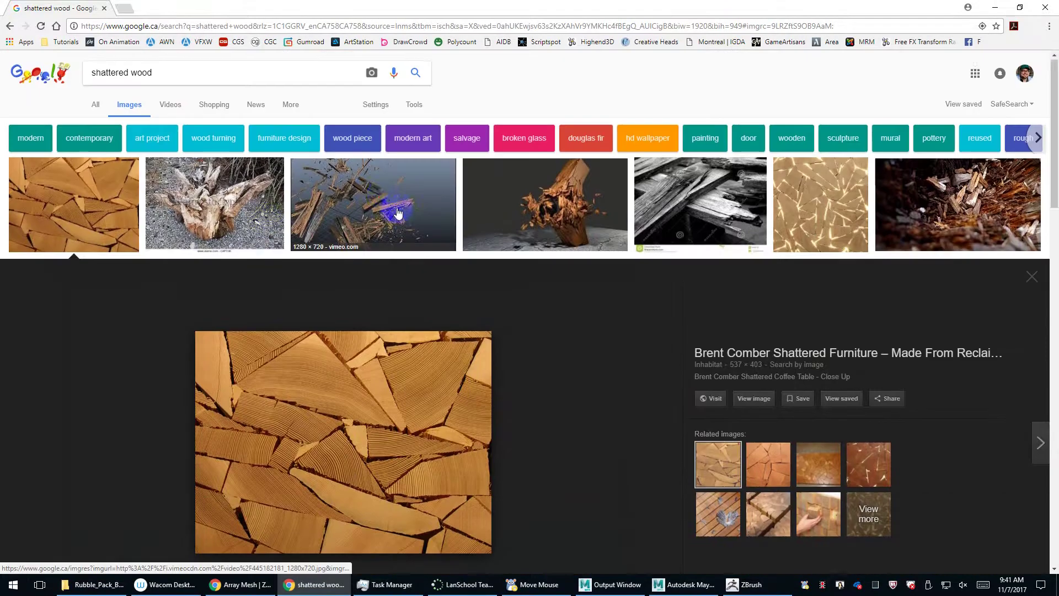
left_click(385, 200)
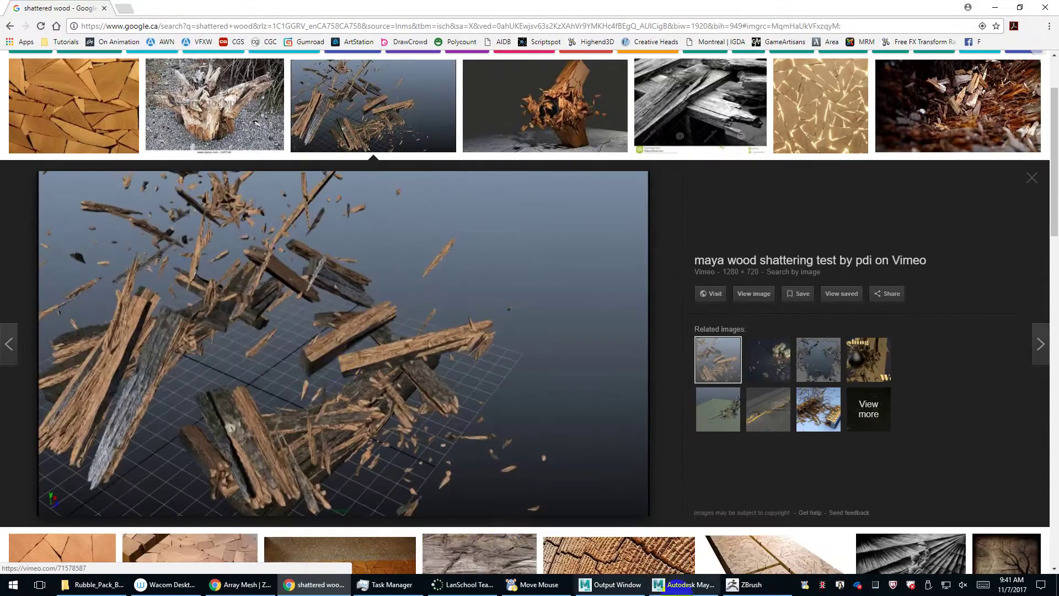
Switch to Maya, create a polygon cube and move it clear of the graveyard to about X -611.7.
left_click(709, 588)
left_click_drag(528, 302, 600, 305, "alt")
left_click_drag(623, 244, 406, 201, "alt")
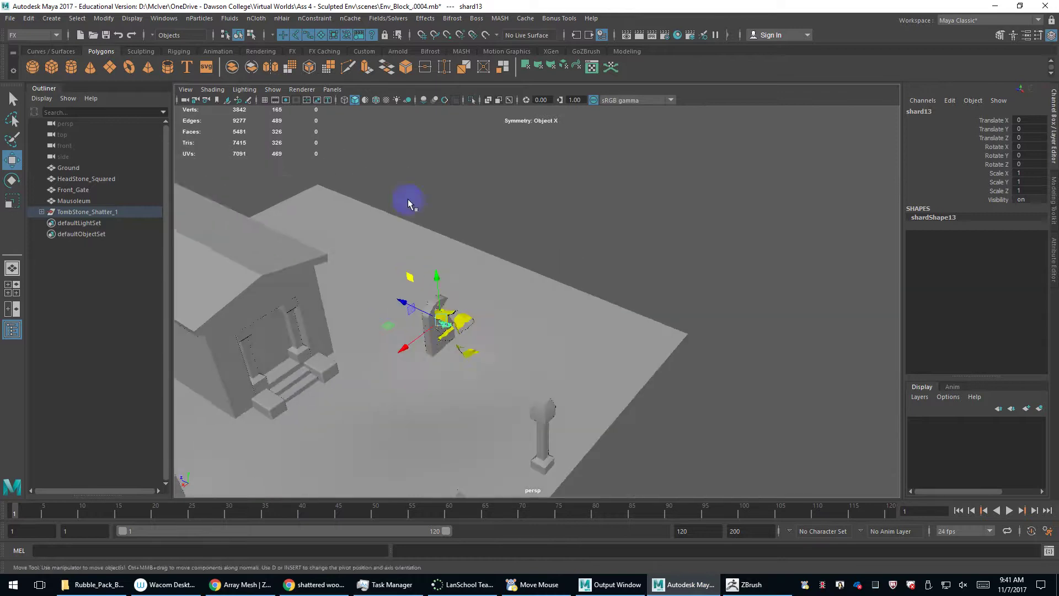
left_click(52, 67)
left_click_drag(280, 381, 572, 245)
scroll(645, 294, "down", 10)
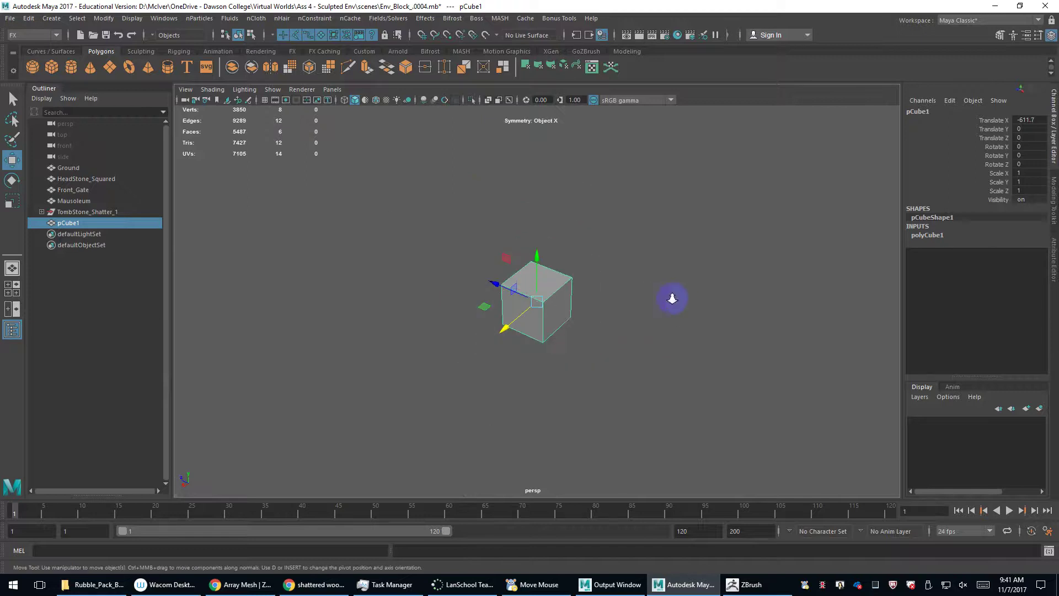
Size the new cube into a plank with width 10, height 3 and depth 40.
left_click(932, 235)
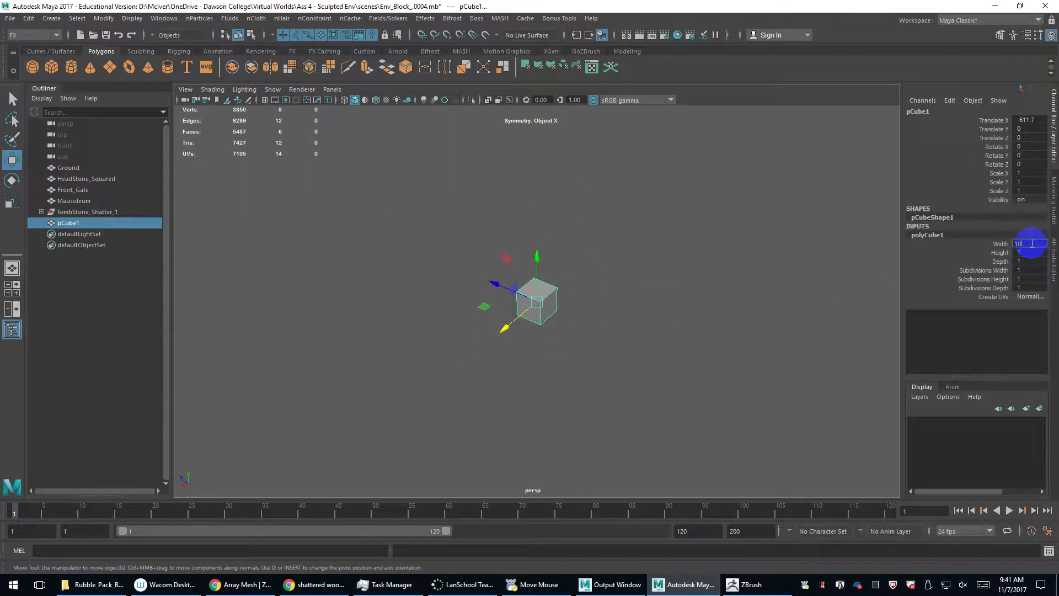
key("Return")
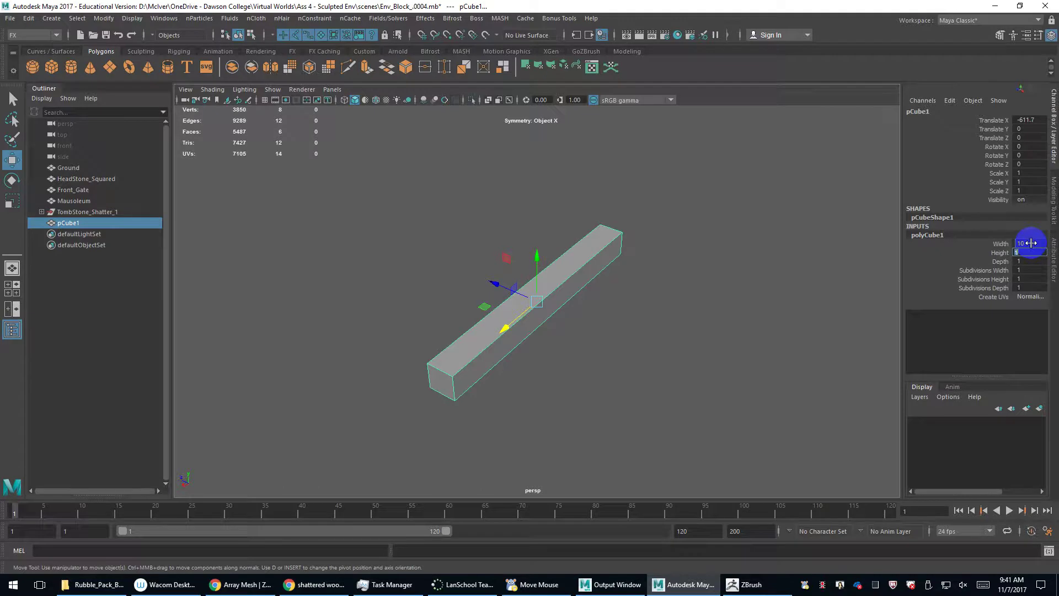
type("3")
key("Return")
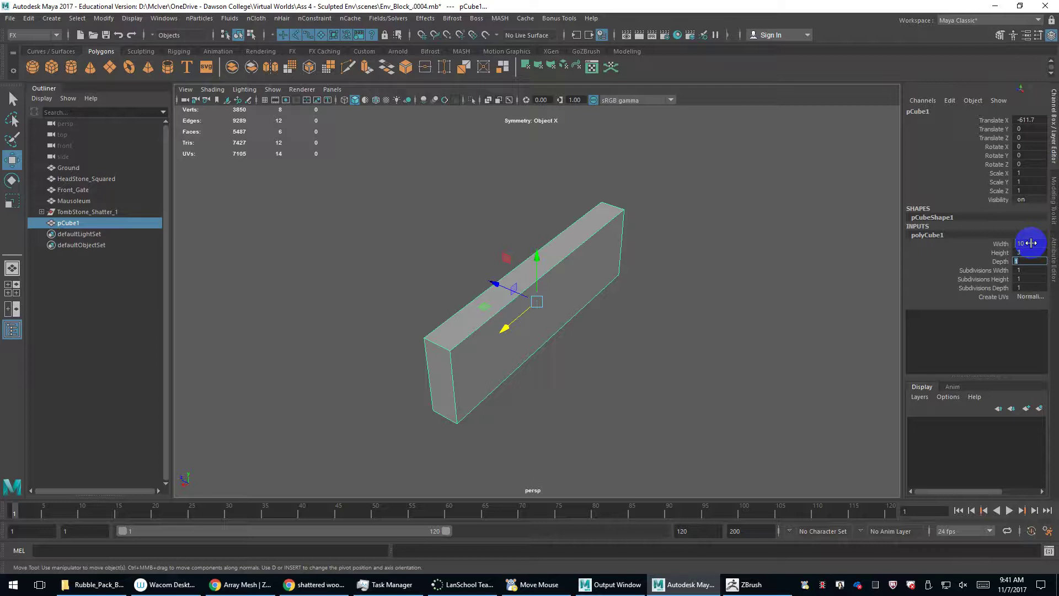
scroll(655, 262, "down", 5)
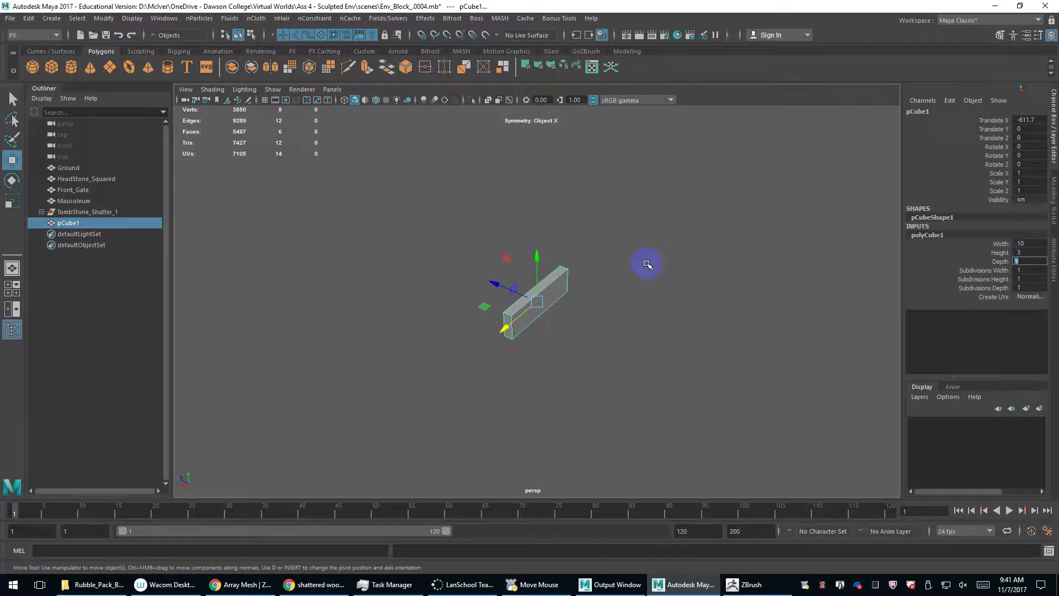
key("Return")
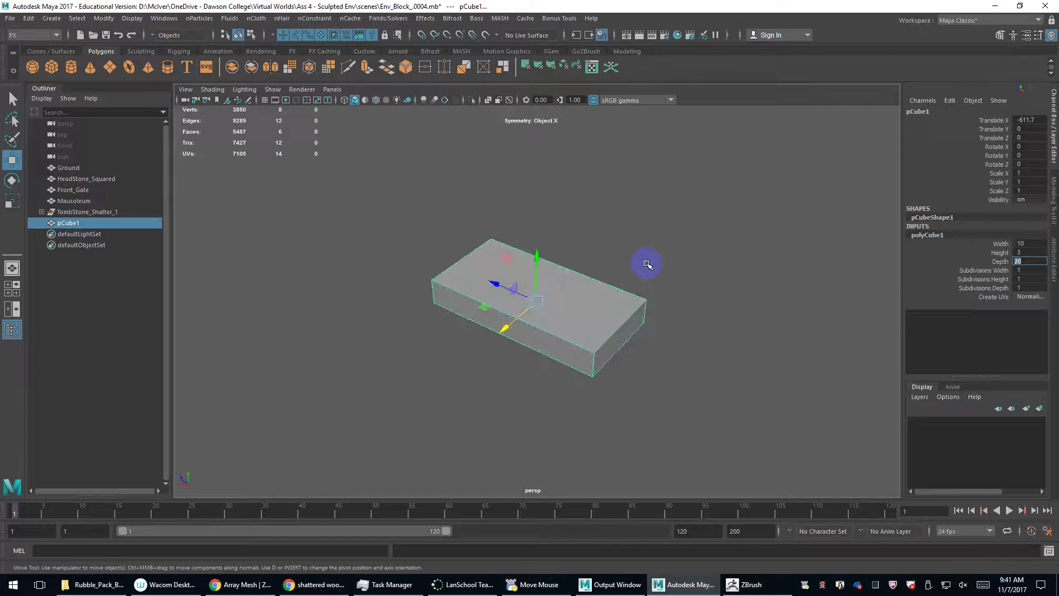
key("Return")
scroll(634, 270, "down", 3)
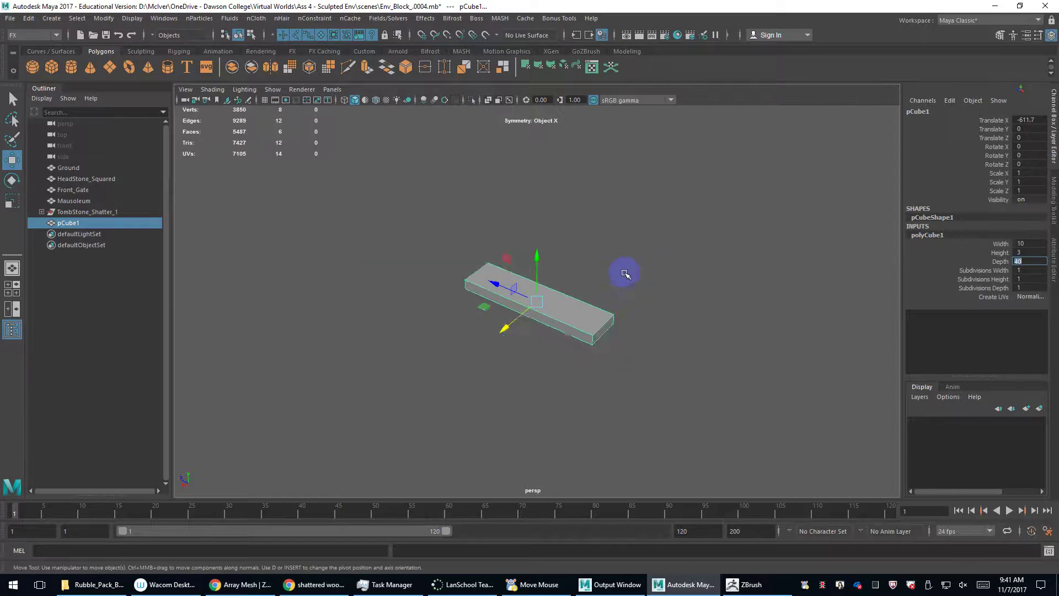
Try to stretch the plank along its length with the Scale tool, and undo it.
left_click_drag(625, 274, 563, 332, "alt")
key("r")
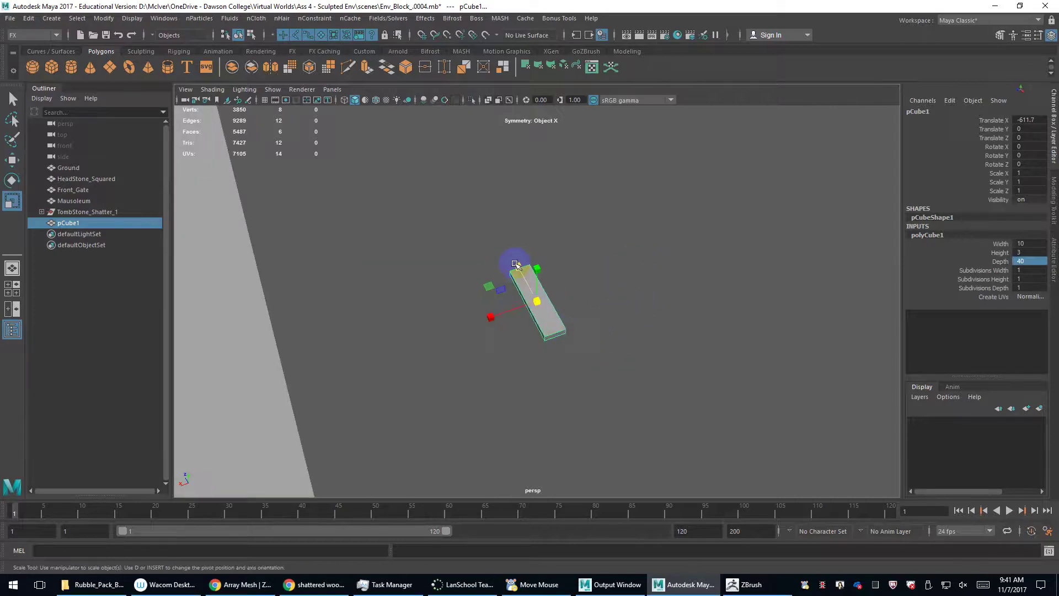
left_click_drag(516, 264, 461, 161)
key("ctrl+z")
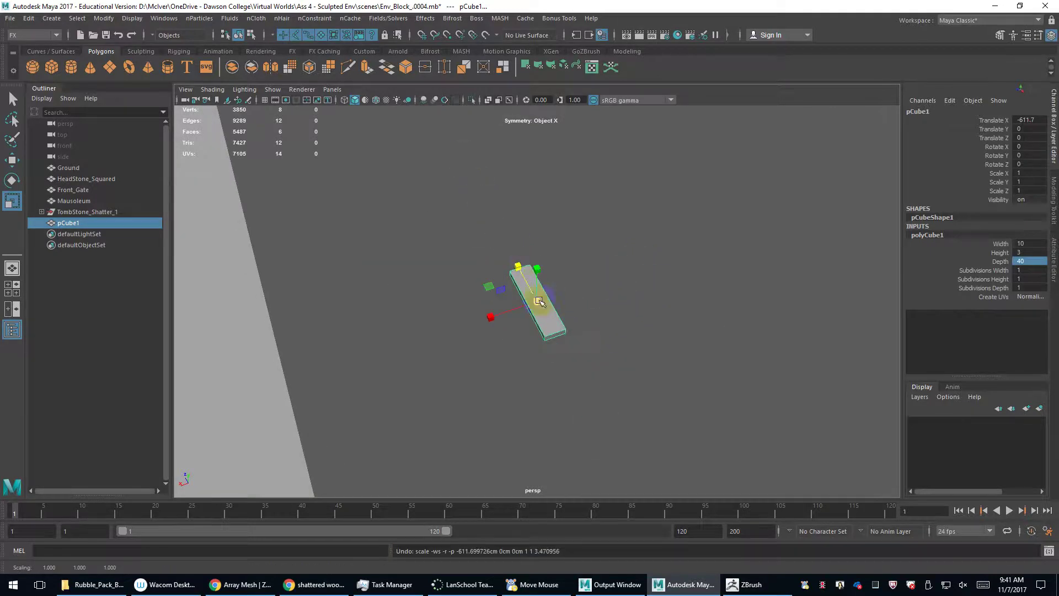
Freeze the plank's transformations and delete its construction history.
scroll(563, 333, "up", 2)
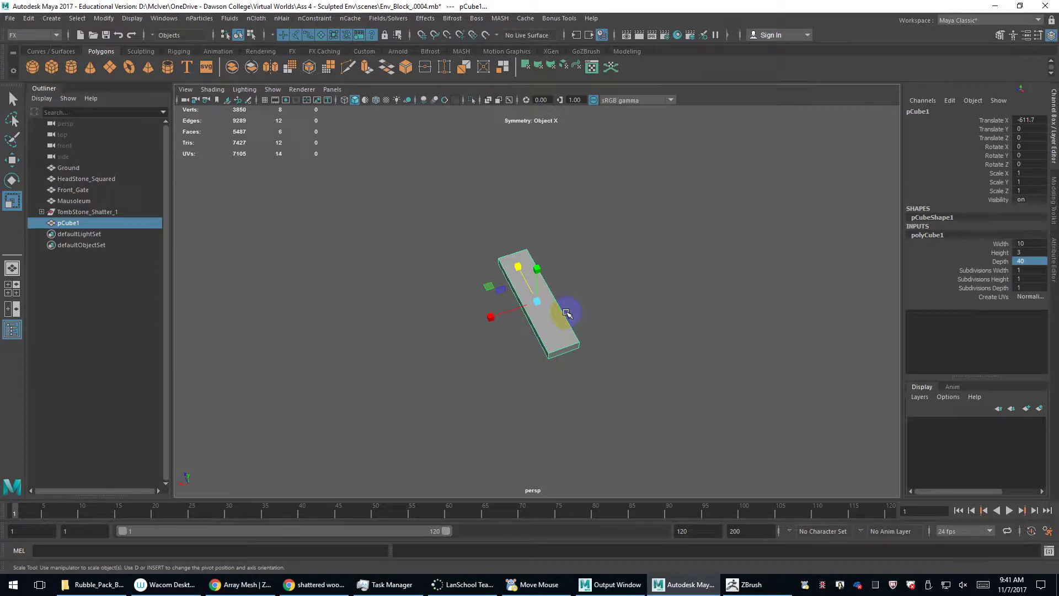
left_click_drag(567, 314, 748, 318, "alt")
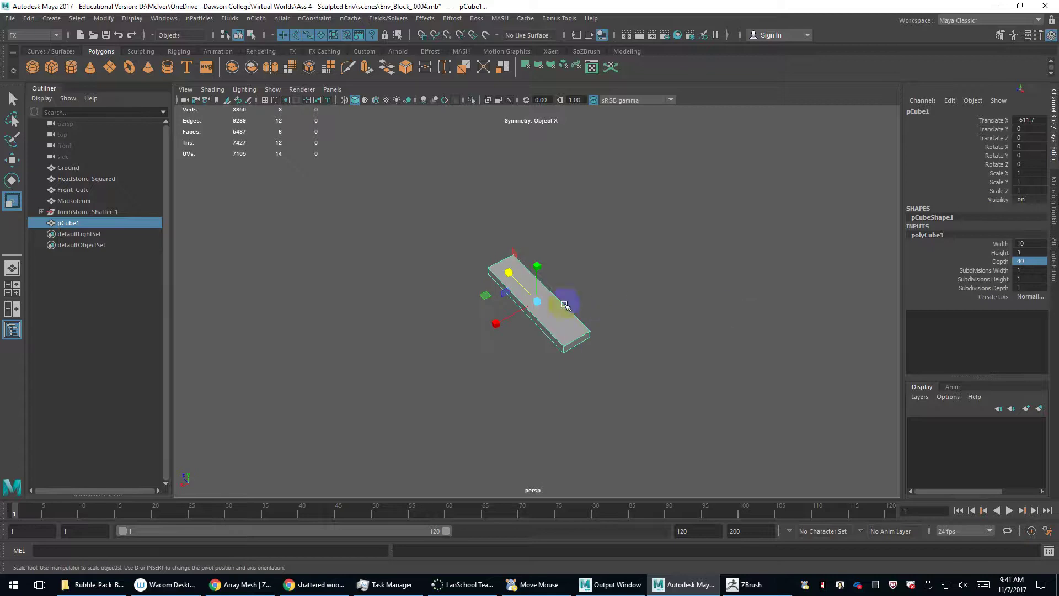
left_click(104, 18)
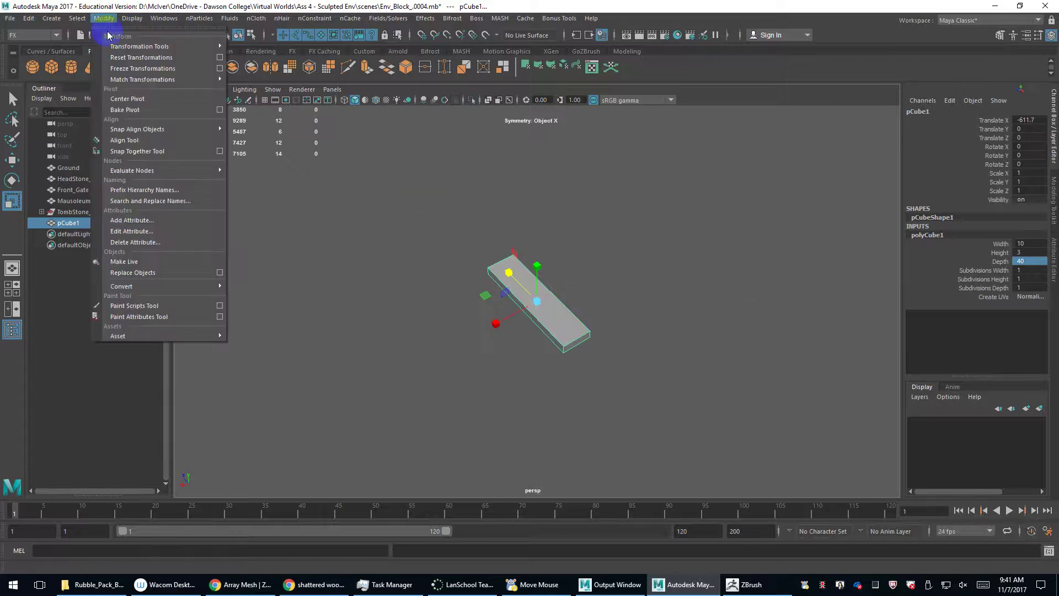
left_click(163, 70)
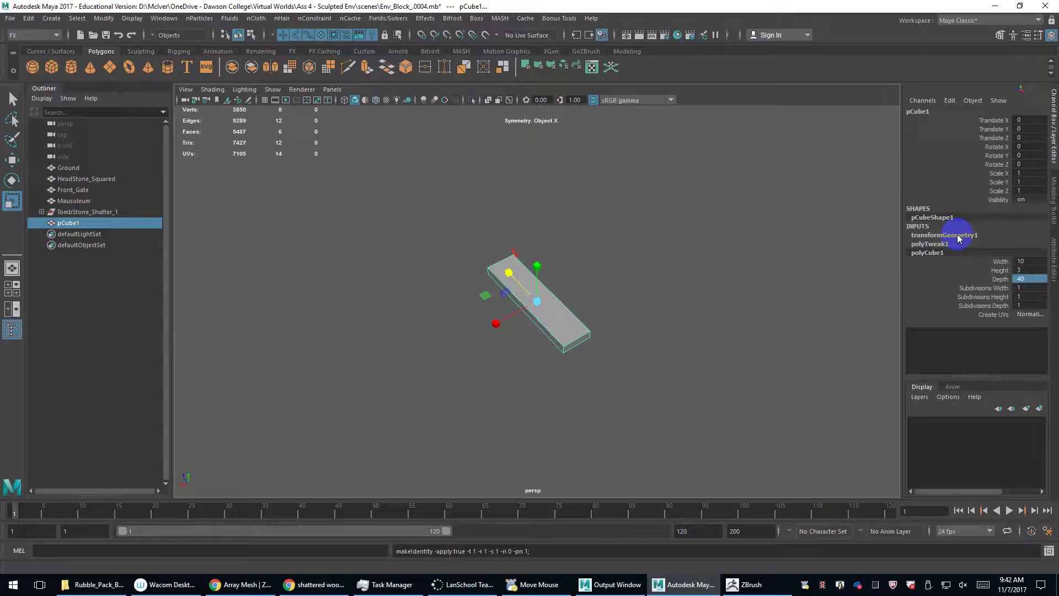
key("alt+shift+d")
Apply a Solid Shatter effect to the plank, named Plank_Shatter_, with 14 shards and the original surface deleted.
left_click_drag(551, 330, 492, 217, "alt")
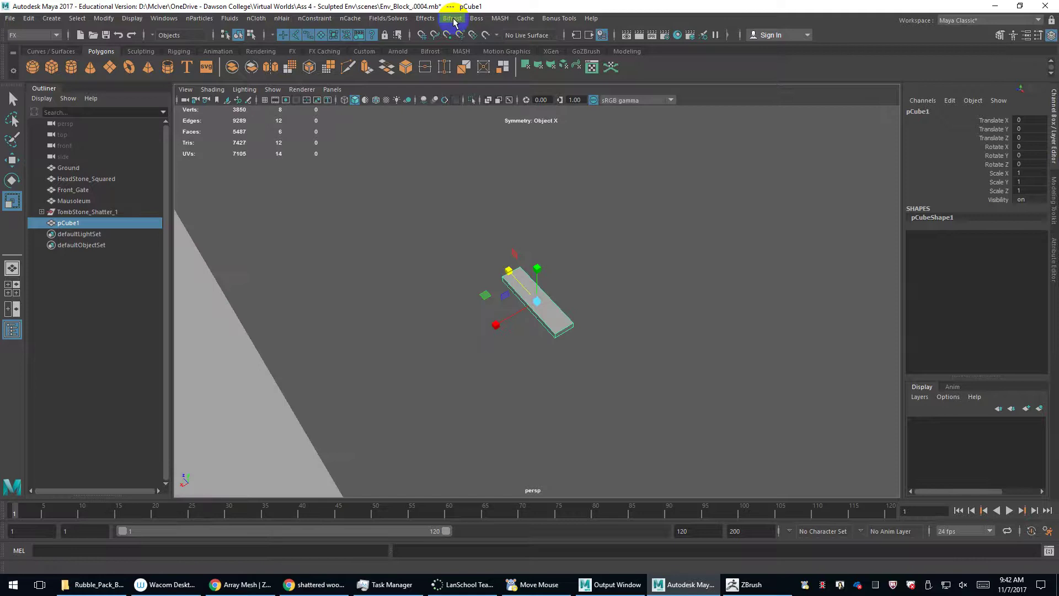
left_click(425, 18)
left_click(519, 133)
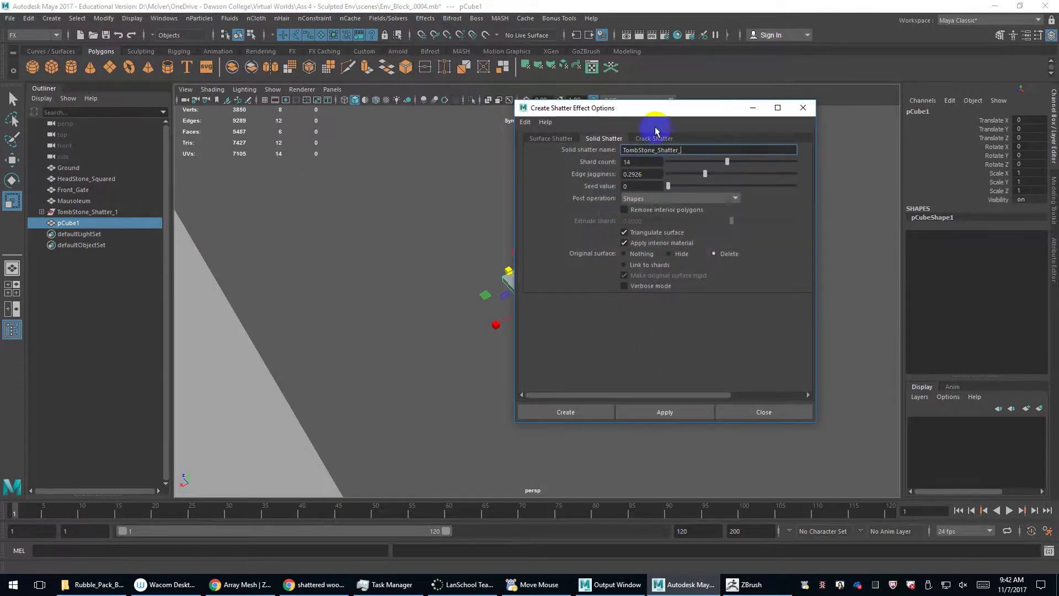
left_click_drag(655, 150, 577, 155)
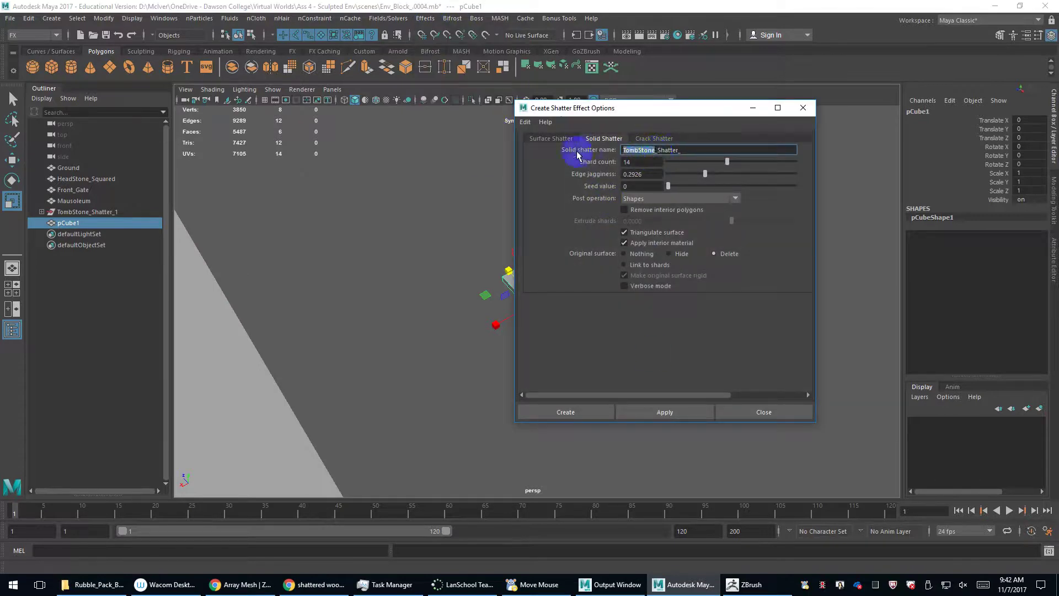
key("Return")
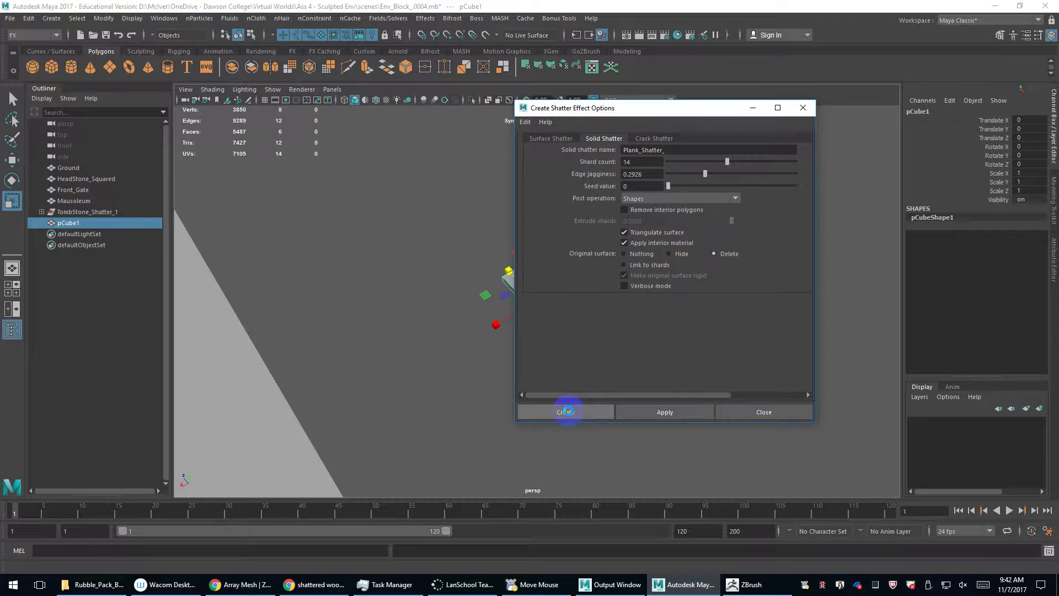
left_click(567, 411)
Try to pull a single shard out from the long edge of the shattered plank, and undo the move.
scroll(584, 301, "up", 3)
right_click_drag(568, 305, 618, 237)
left_click(542, 326)
left_click_drag(543, 326, 469, 323, "alt")
key("w")
left_click(553, 310)
left_click(455, 331)
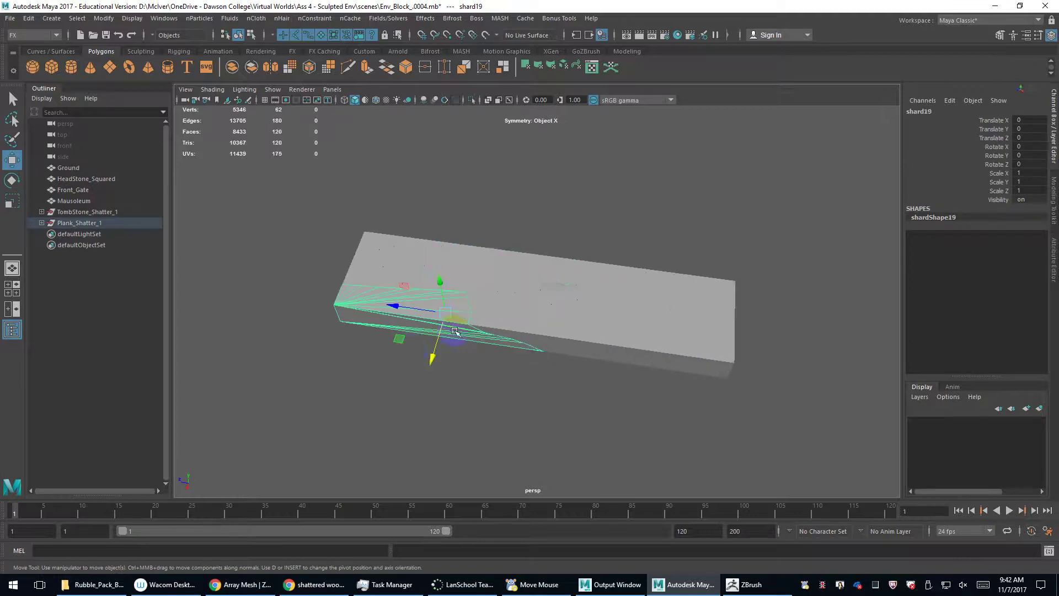
left_click_drag(406, 345, 544, 315)
key("ctrl+z")
Select all the plank's shards and stretch them along the plank's length with the Scale tool.
left_click_drag(770, 235, 223, 386)
scroll(437, 359, "down", 5)
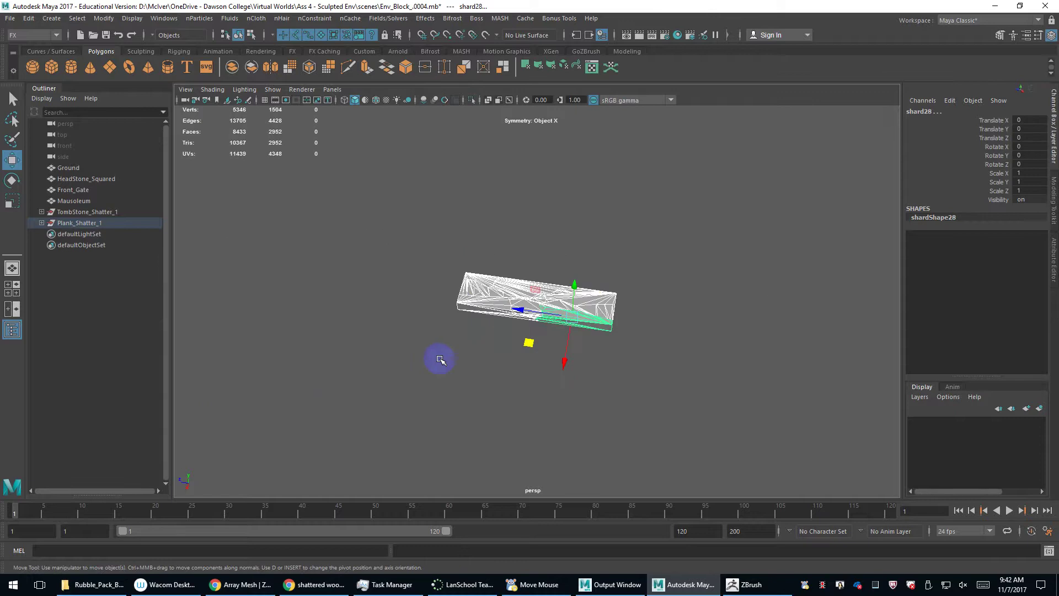
key("r")
left_click_drag(531, 314, 265, 298)
Move individual shards sideways along the X axis to spread long splinters out on both sides of the stretched plank.
left_click_drag(533, 385, 638, 383, "alt")
left_click(575, 317)
left_click(637, 382)
key("w")
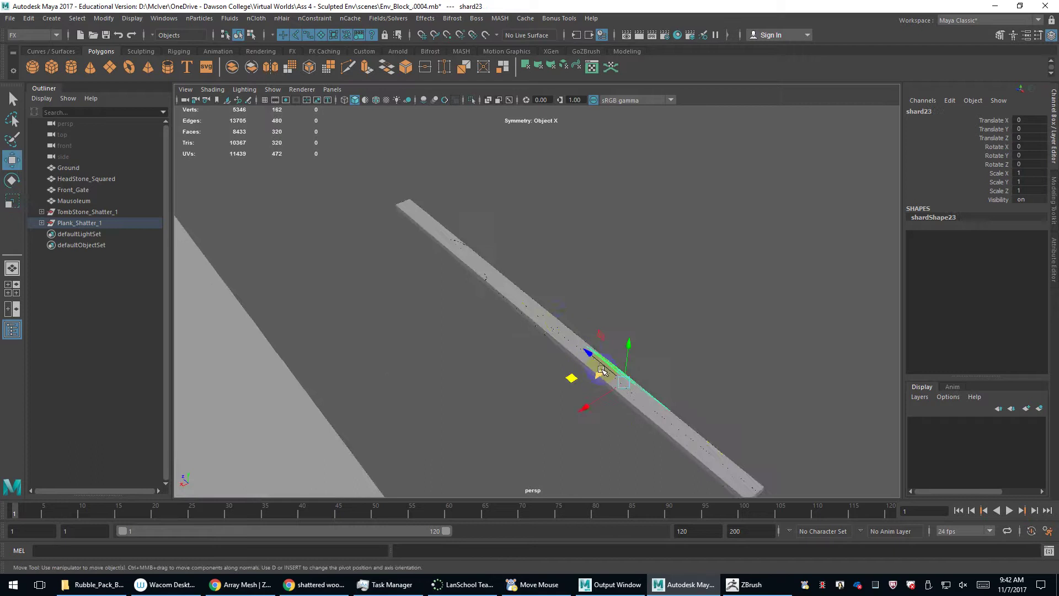
left_click_drag(572, 374, 610, 407, "alt")
left_click(566, 321)
left_click(560, 344)
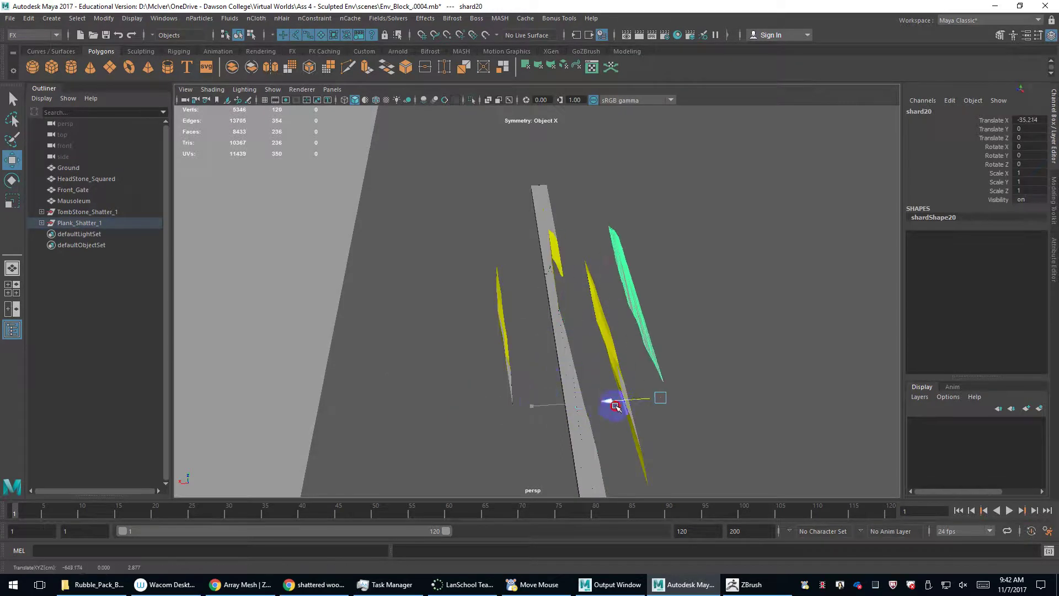
left_click(558, 322)
left_click_drag(529, 410, 502, 426)
left_click(566, 390)
left_click_drag(569, 385, 535, 315, "alt")
left_click(564, 316)
scroll(561, 311, "up", 4)
left_click(523, 275)
scroll(523, 275, "up", 3)
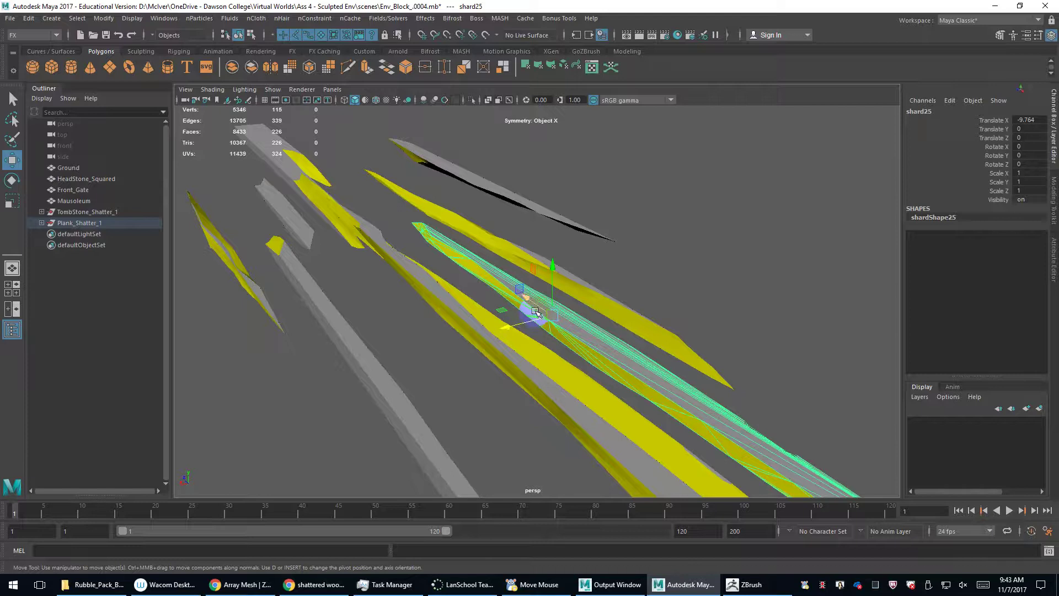
Open the Shatter effect options with a long shard selected, and close them without applying anything.
scroll(535, 311, "down", 2)
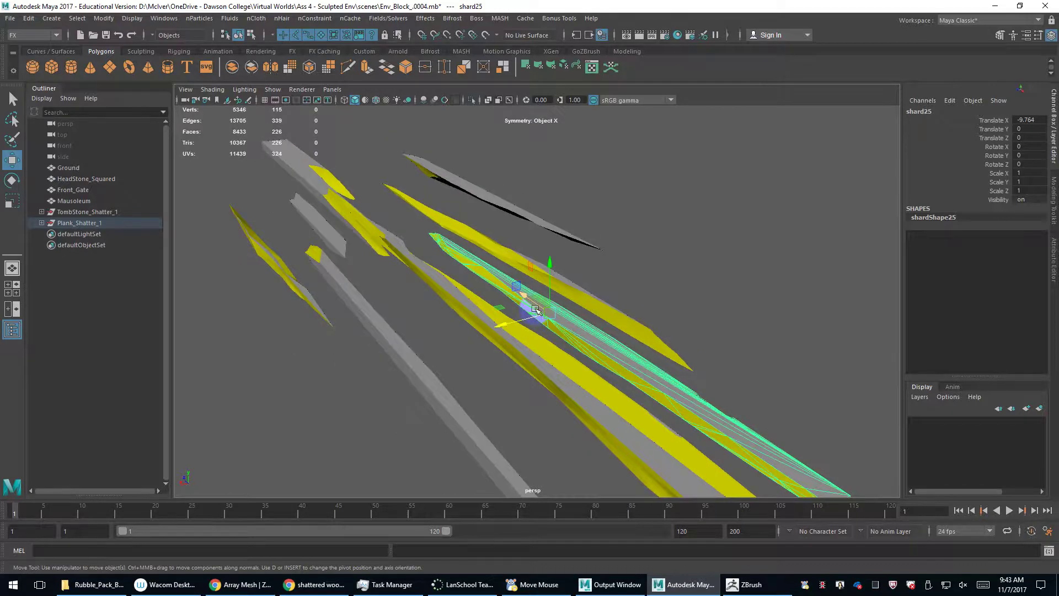
left_click_drag(535, 310, 538, 326, "alt")
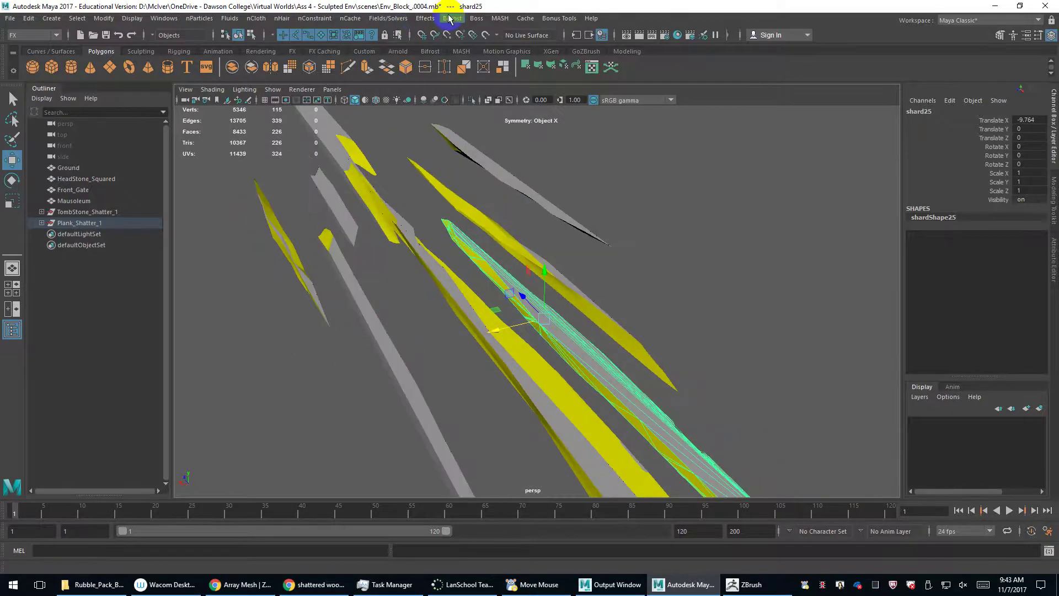
left_click(425, 18)
left_click(520, 132)
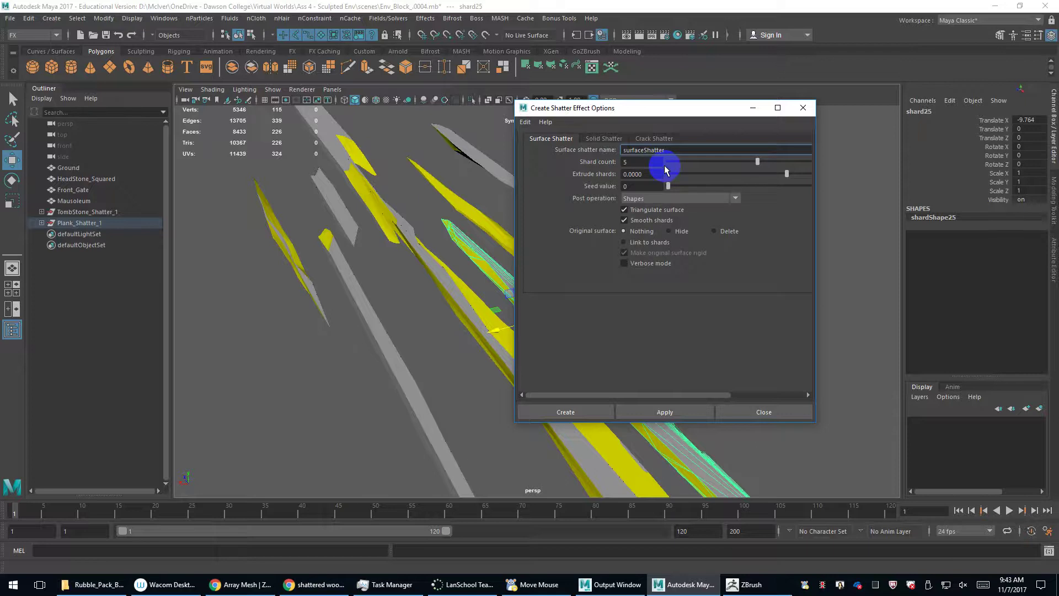
left_click(803, 109)
Examine the separated plank splinters from several angles, checking individual shards.
scroll(532, 294, "down", 2)
middle_click_drag(538, 282, 552, 214, "alt")
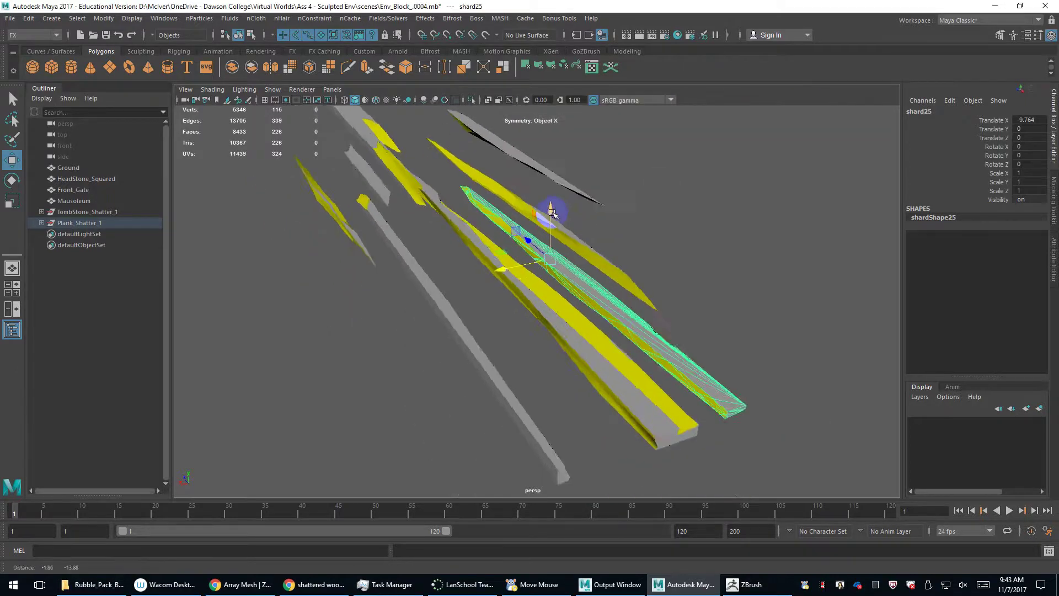
left_click_drag(552, 213, 413, 241, "alt")
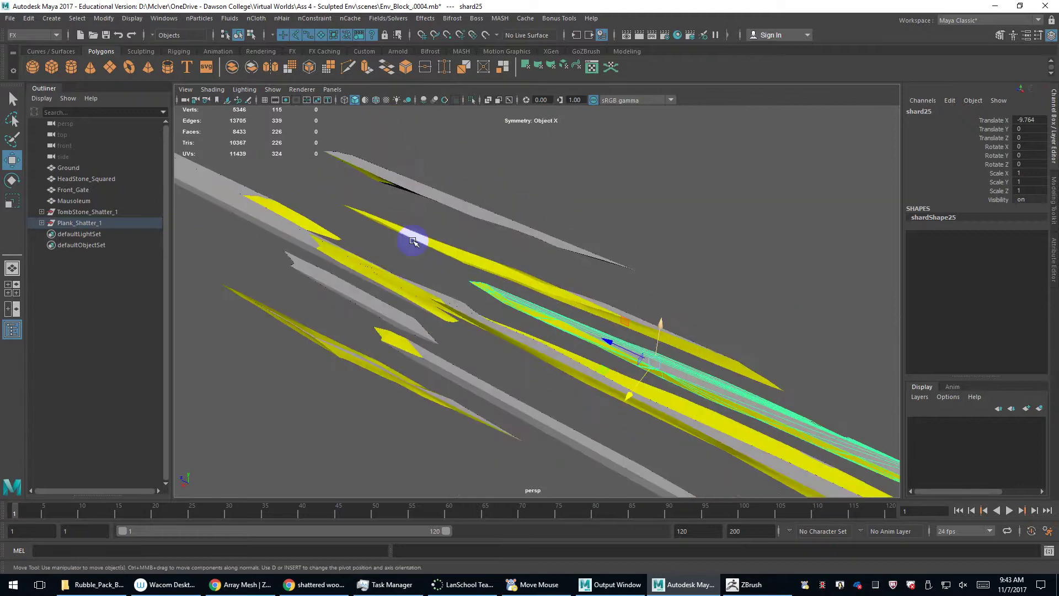
left_click_drag(293, 236, 535, 300, "alt")
left_click(494, 351)
left_click(501, 352)
key("ctrl+z")
left_click(470, 291)
Select the far pillar's faces on Front_Gate and extract them as a separate mesh.
scroll(496, 349, "down", 1)
scroll(540, 301, "down", 4)
middle_click_drag(546, 301, 452, 254, "alt")
scroll(469, 271, "up", 5)
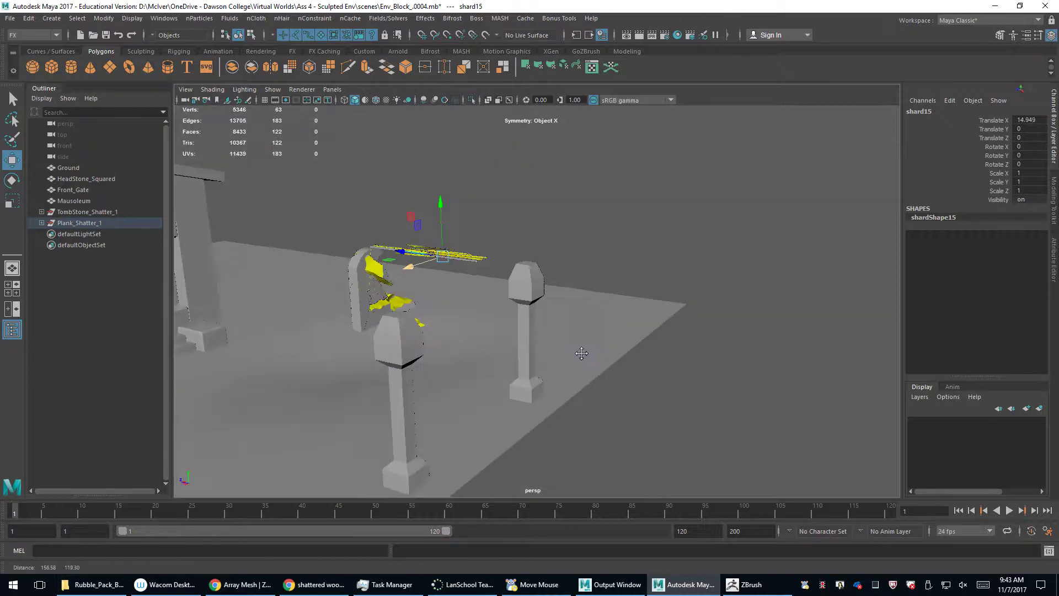
left_click(474, 310)
middle_click_drag(480, 310, 521, 258, "alt")
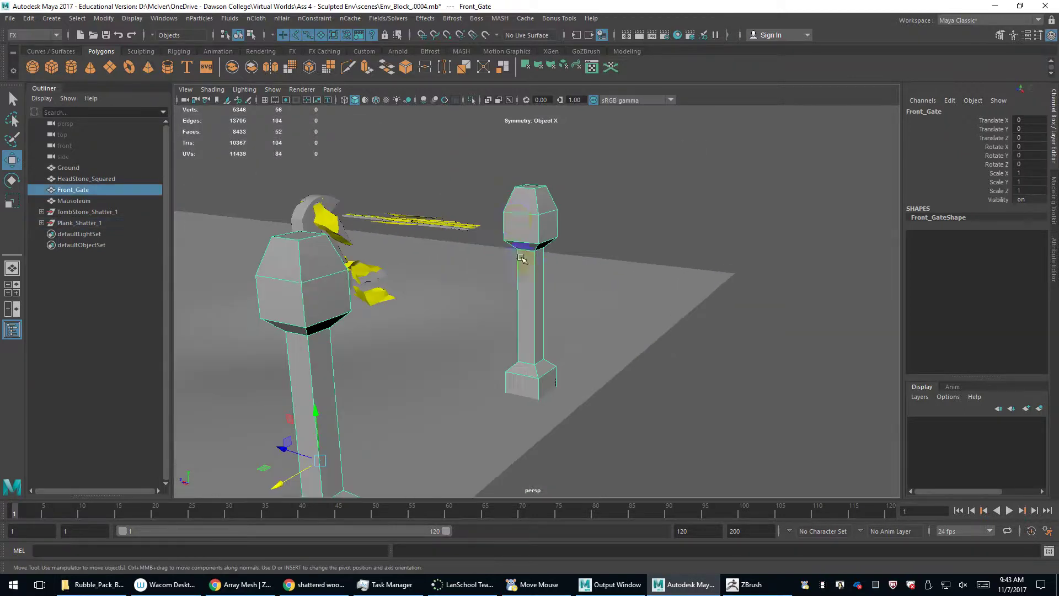
right_click_drag(522, 222, 539, 390)
double_click(537, 222)
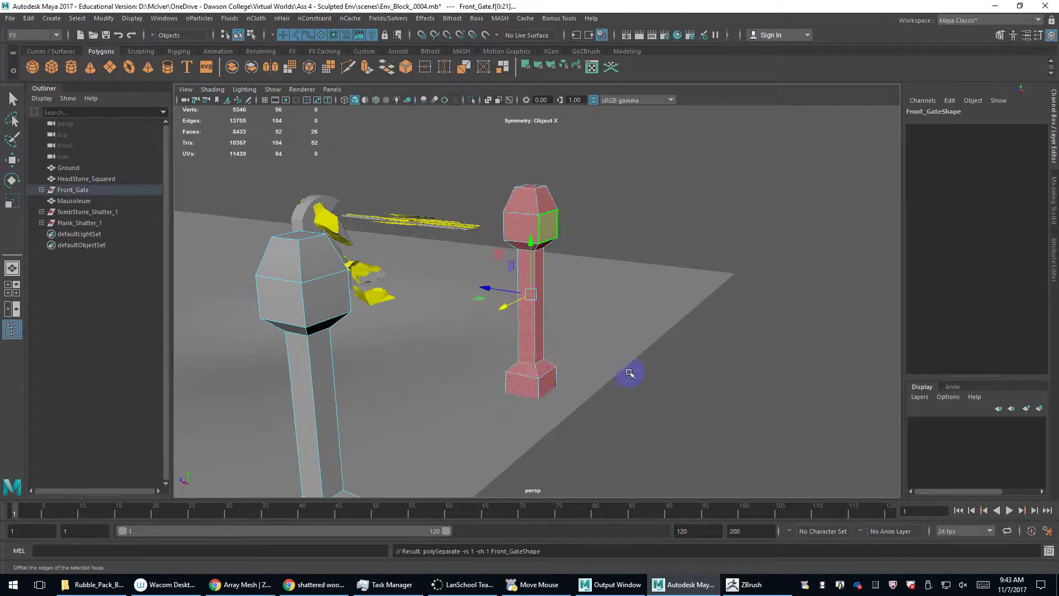
Select only the faces of the separated pillar's cap and extract them from the shaft.
double_click(556, 251)
scroll(541, 246, "up", 5)
scroll(541, 243, "down", 4)
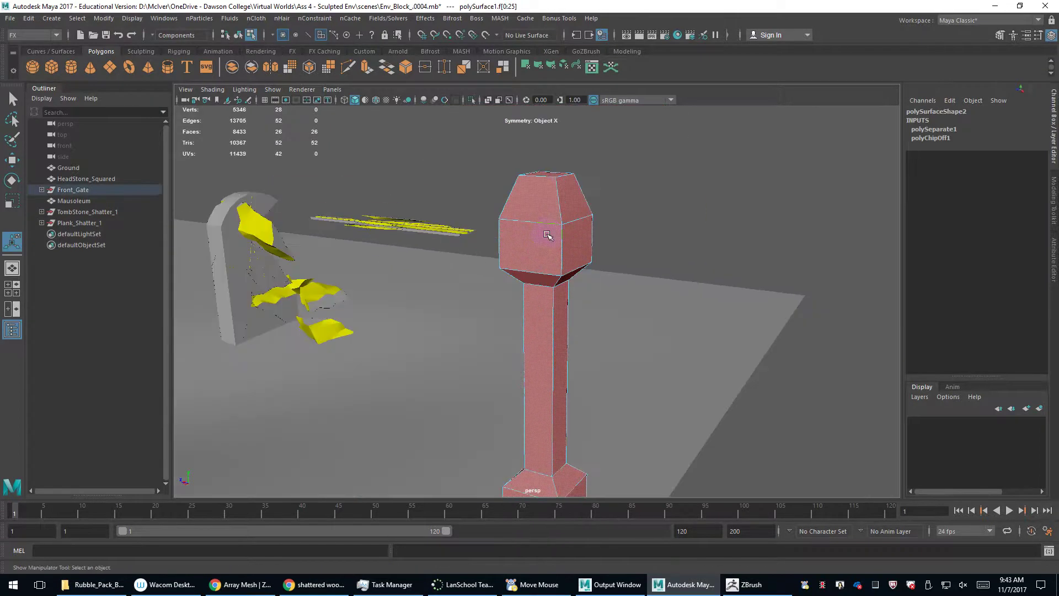
right_click_drag(548, 231, 550, 257)
left_click_drag(565, 255, 563, 243, "alt")
middle_click_drag(563, 243, 561, 278, "alt")
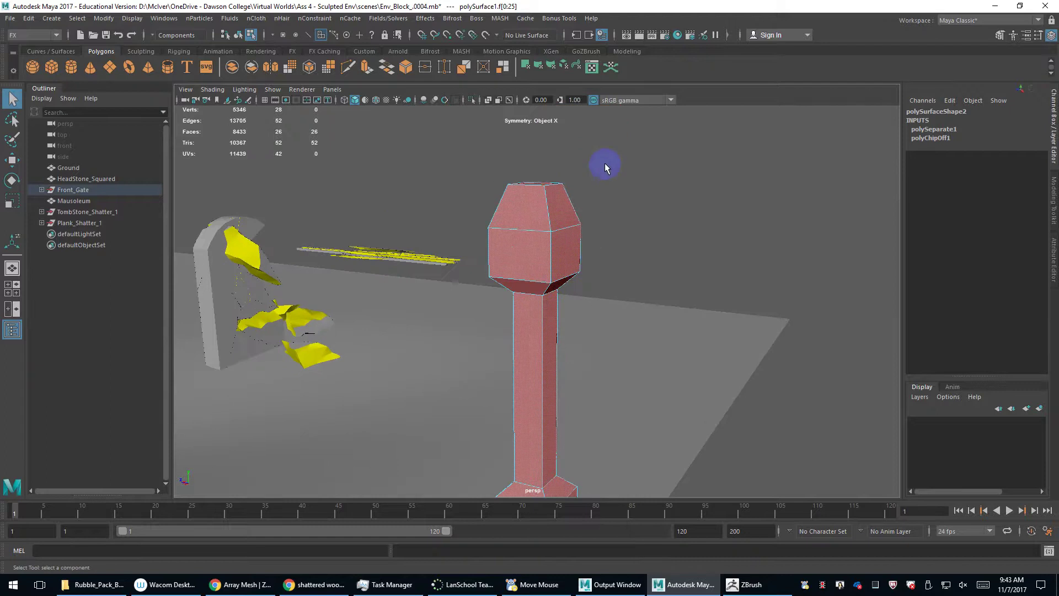
left_click_drag(605, 168, 516, 256, "alt")
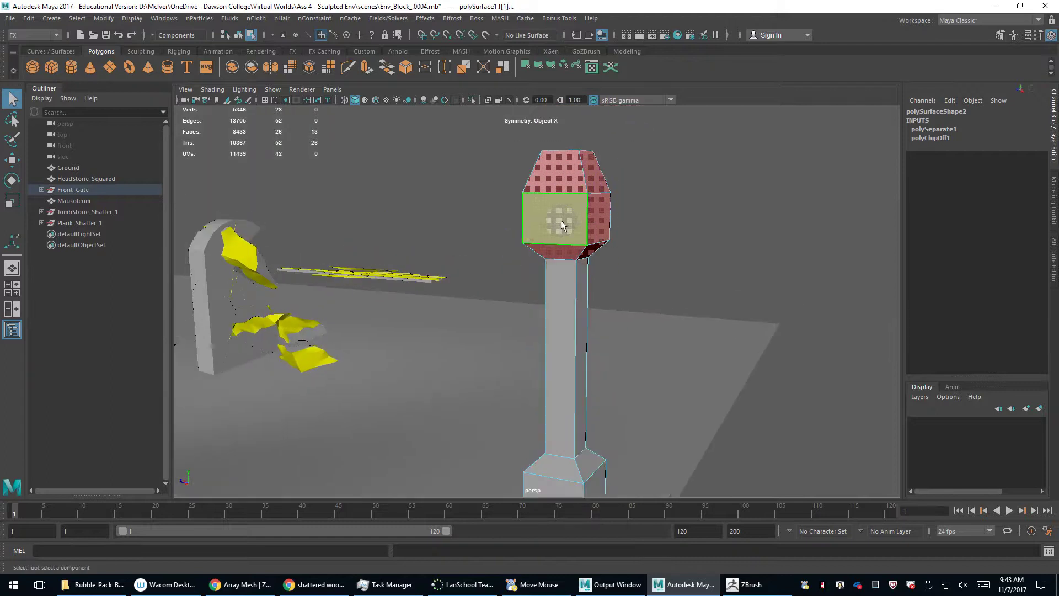
right_click(563, 224)
right_click_drag(565, 220, 552, 388, "shift")
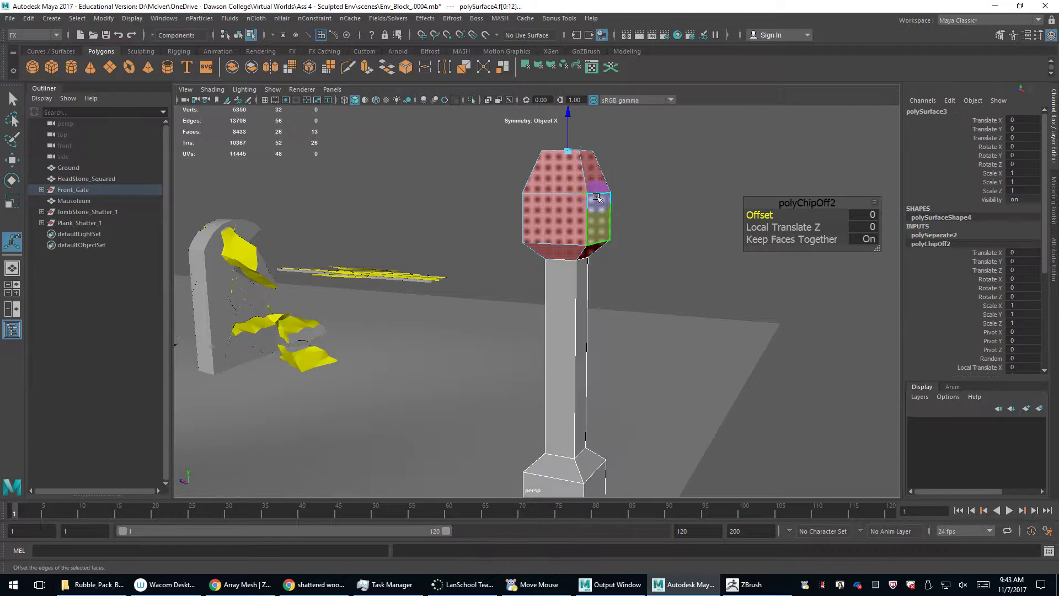
Return to object selection, isolate the extracted pillar cap in the view and frame it.
right_click_drag(596, 195, 612, 171)
key("ctrl+1")
middle_click_drag(574, 193, 578, 340, "alt")
key("f")
left_click_drag(567, 326, 556, 367, "alt")
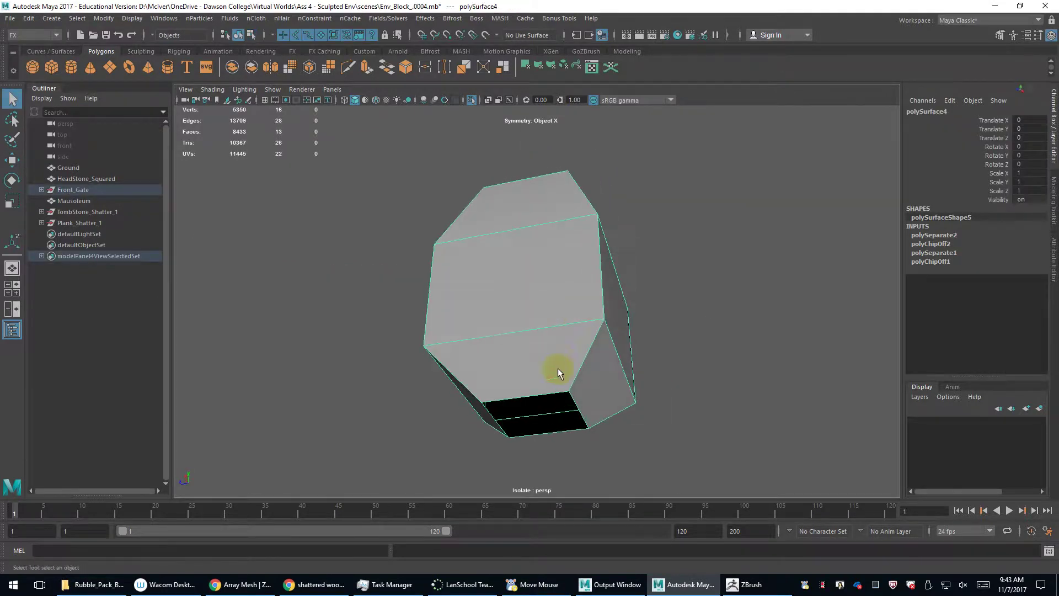
Select a border edge of the opening on the cap's underside and fill the hole.
right_click_drag(560, 244, 549, 223)
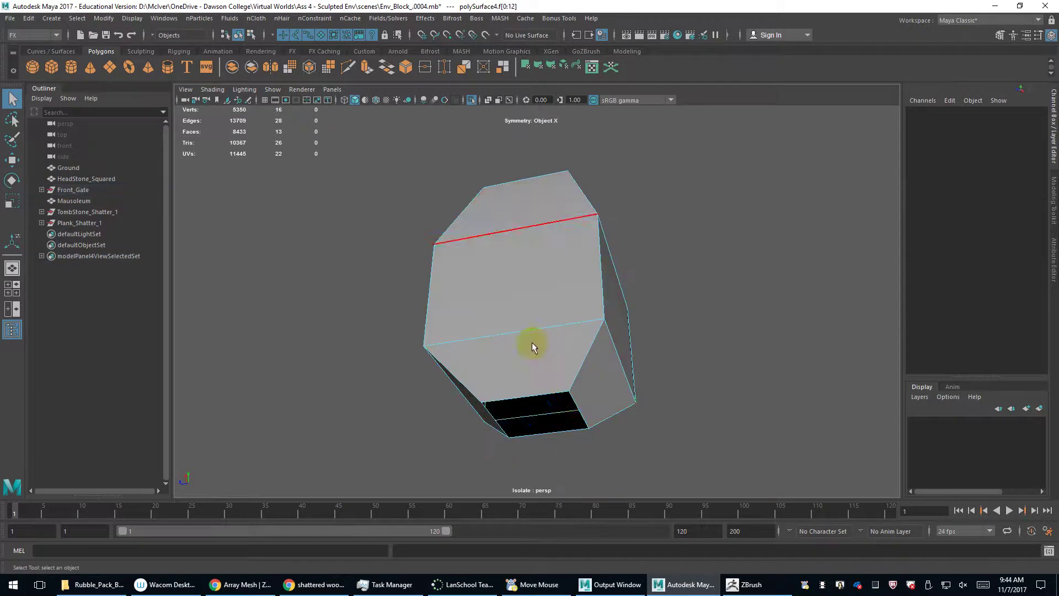
left_click(538, 402)
right_click_drag(535, 377, 535, 511, "shift")
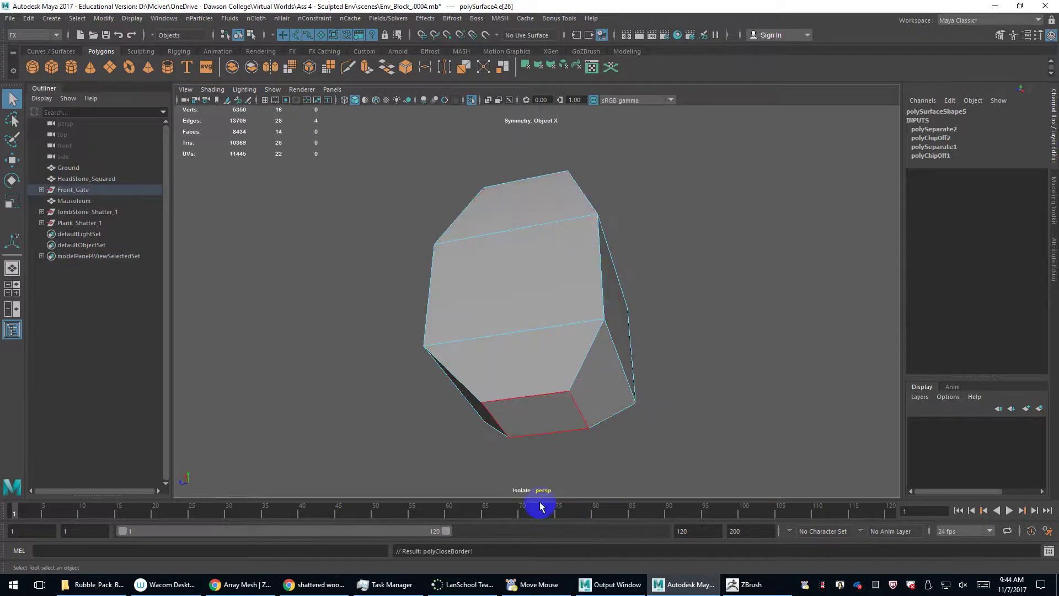
Freeze the pillar cap's transformations and delete its construction history.
right_click_drag(593, 381, 567, 364, "alt")
left_click_drag(568, 364, 543, 400, "alt")
right_click_drag(543, 243, 538, 218)
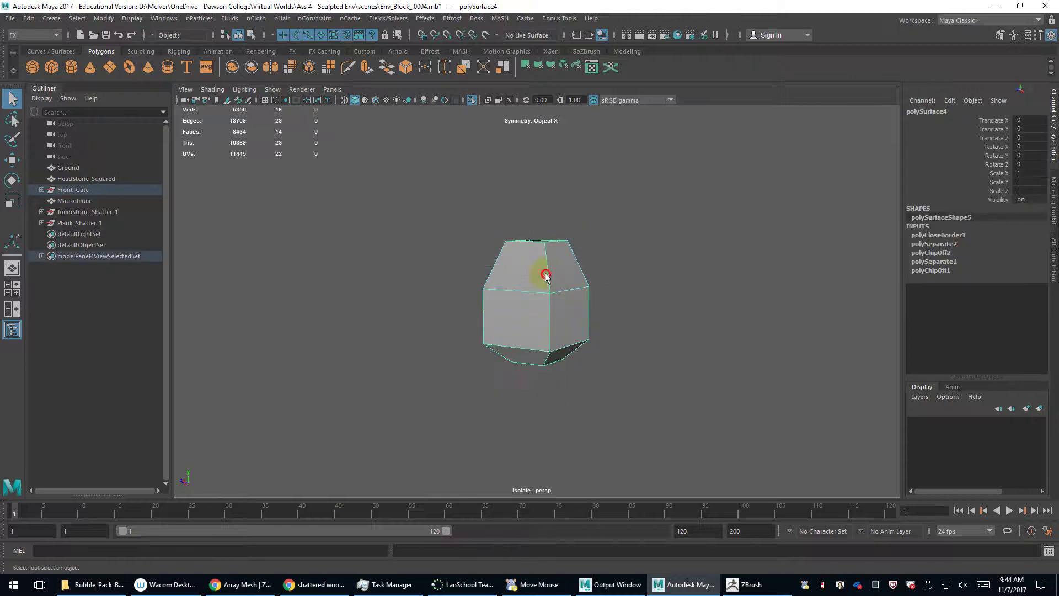
left_click(111, 21)
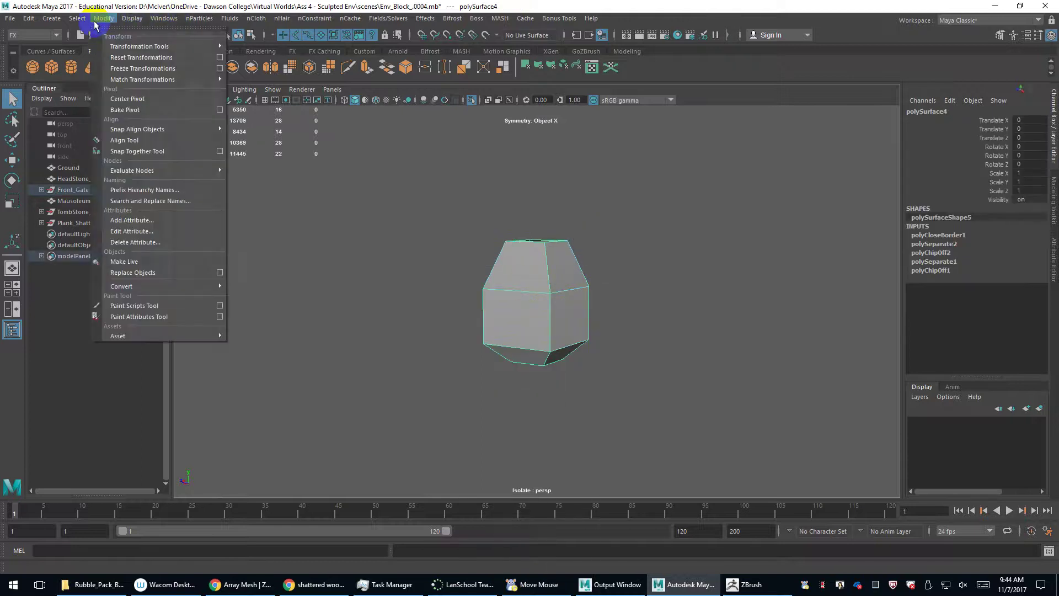
left_click(143, 69)
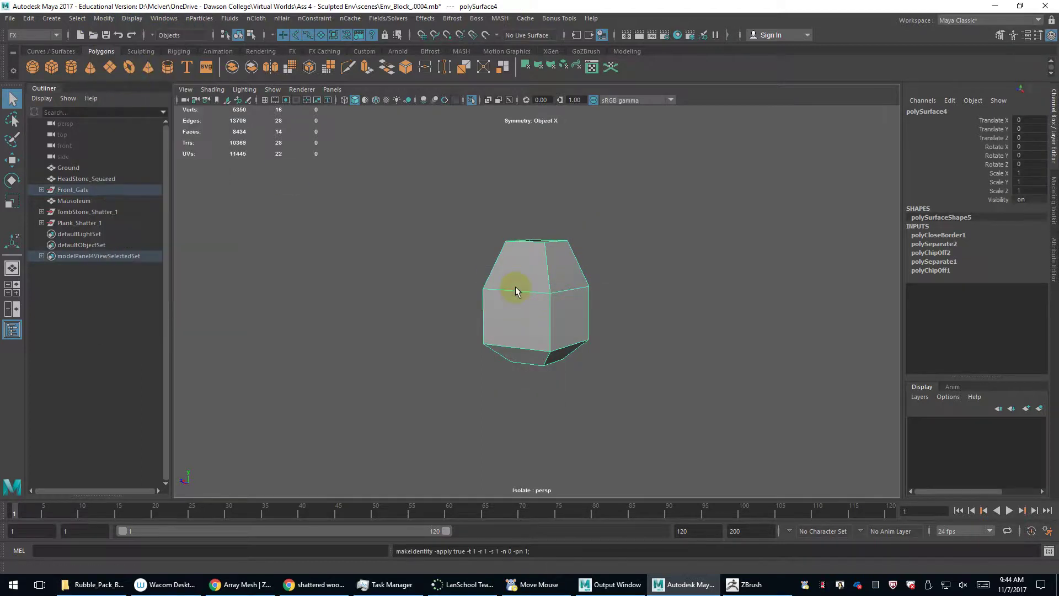
key("alt+shift+d")
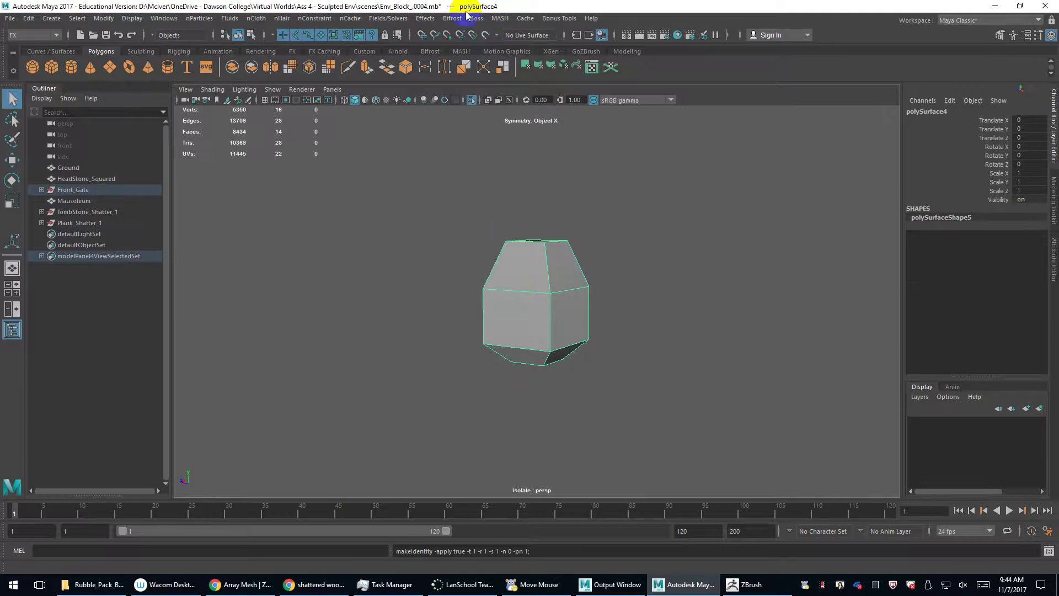
Try to apply a Solid Shatter effect to the pillar cap with 4 shards and the original surface deleted.
left_click(425, 18)
left_click(523, 135)
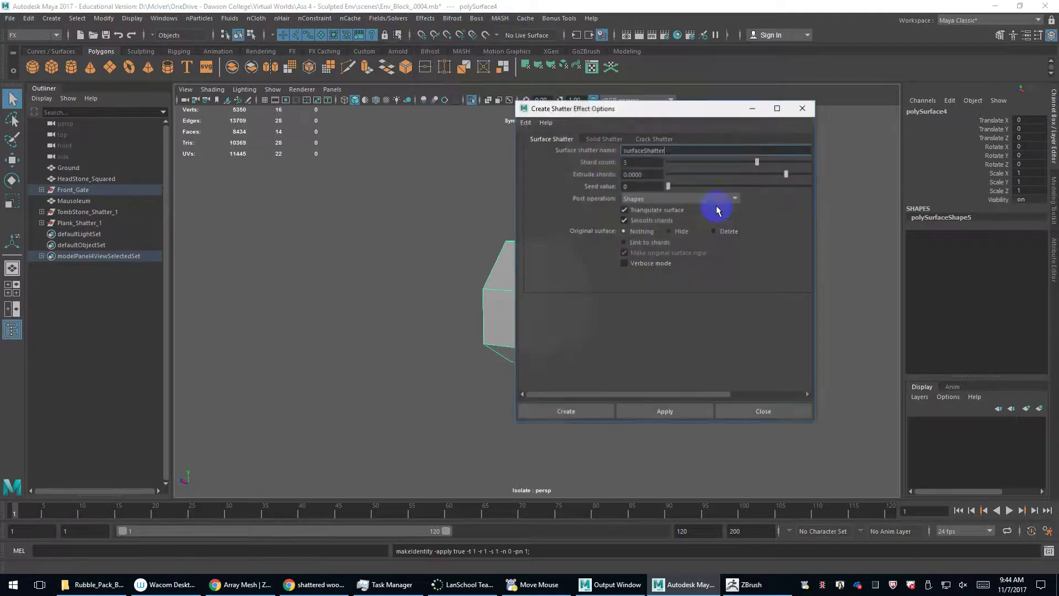
left_click_drag(721, 161, 678, 164)
left_click(604, 139)
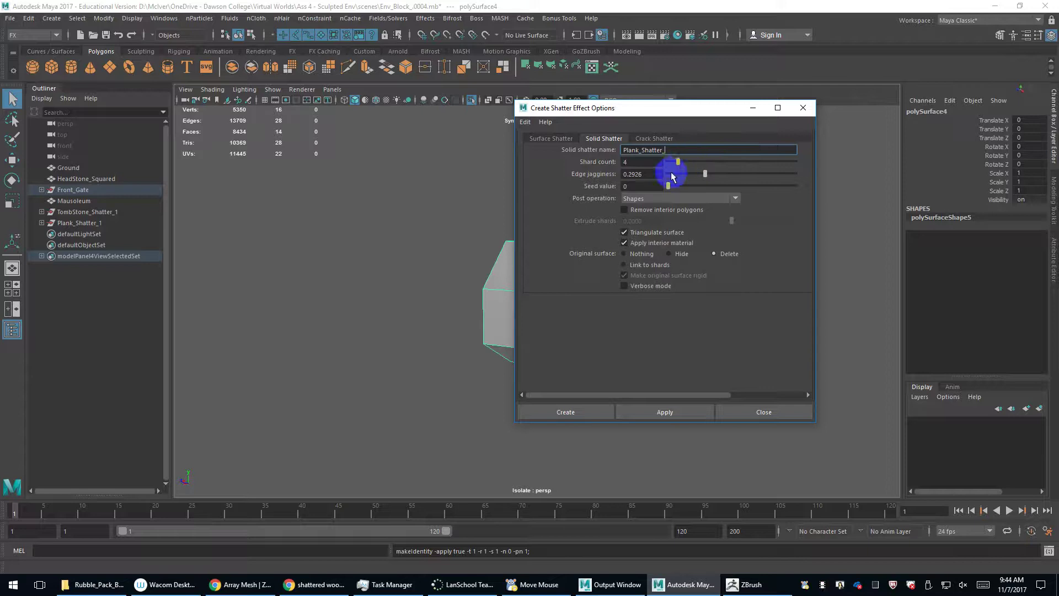
left_click(565, 415)
left_click(751, 418)
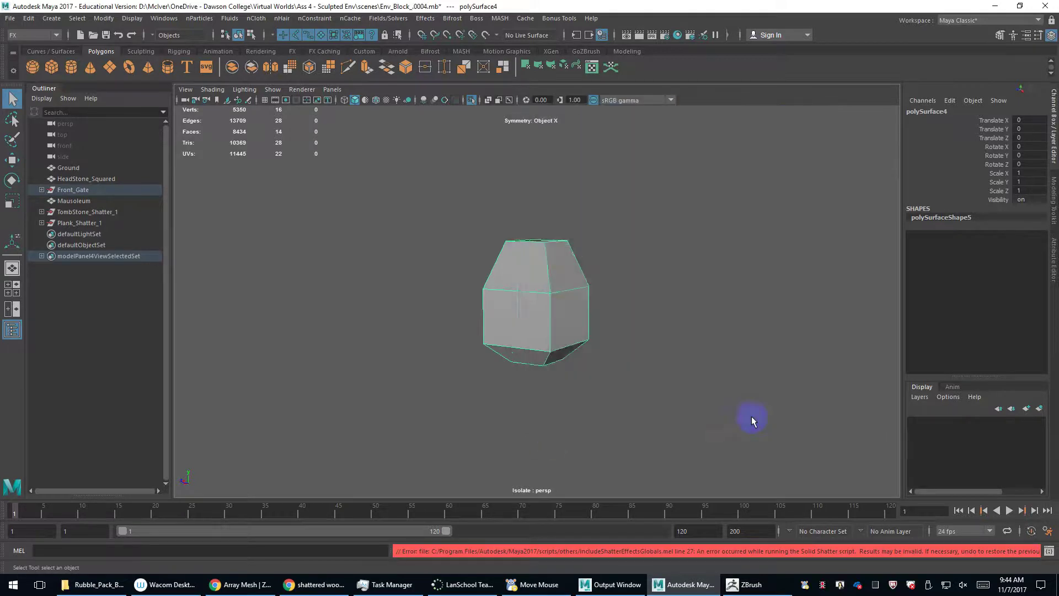
Turn off the cap's isolation to show the whole graveyard scene again.
left_click_drag(629, 381, 618, 377, "alt")
right_click_drag(557, 286, 533, 316)
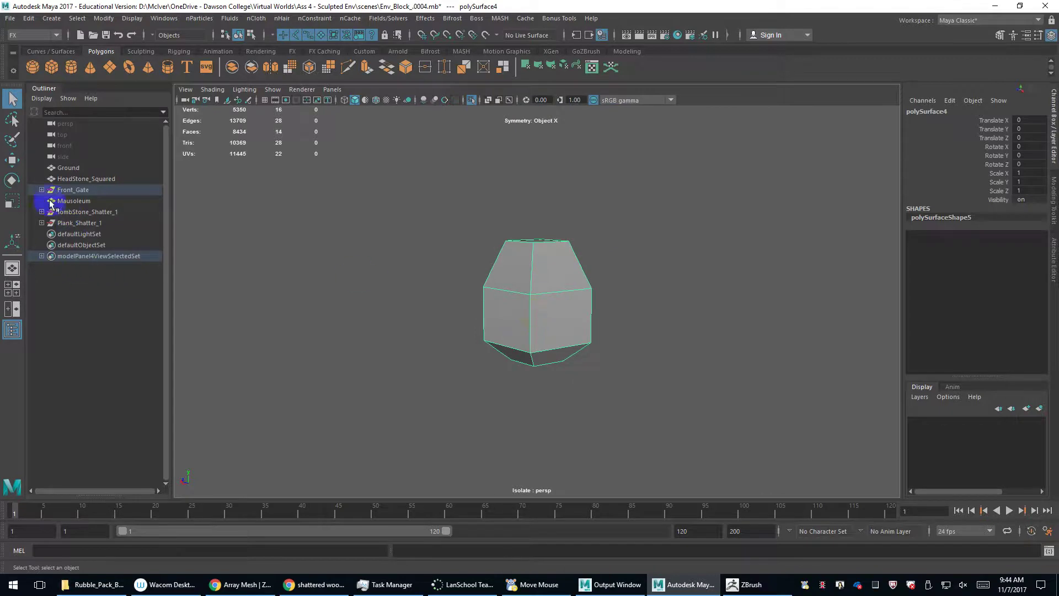
key("ctrl+1")
left_click_drag(575, 352, 546, 316, "alt")
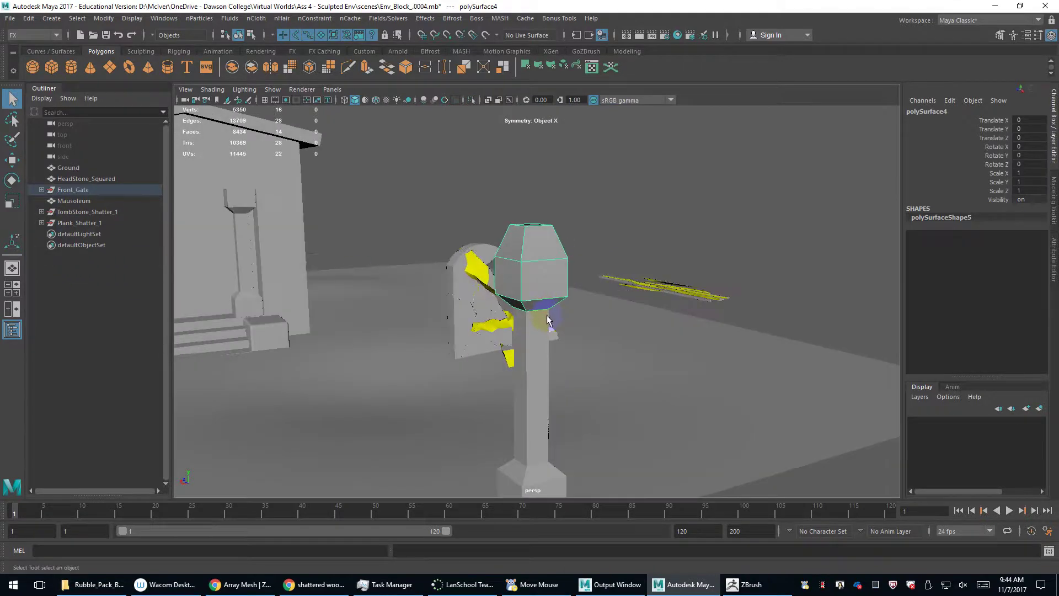
Isolate the cap again, inspect the contents of modelPanel4ViewSelectedSet in the Outliner, and return to the full scene.
key("ctrl+1")
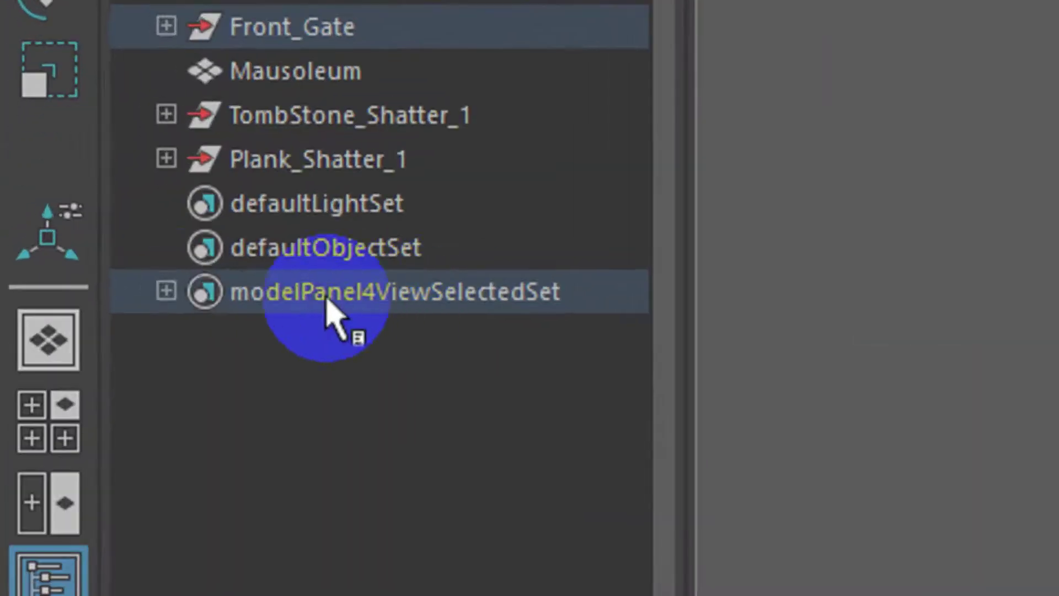
left_click(41, 257)
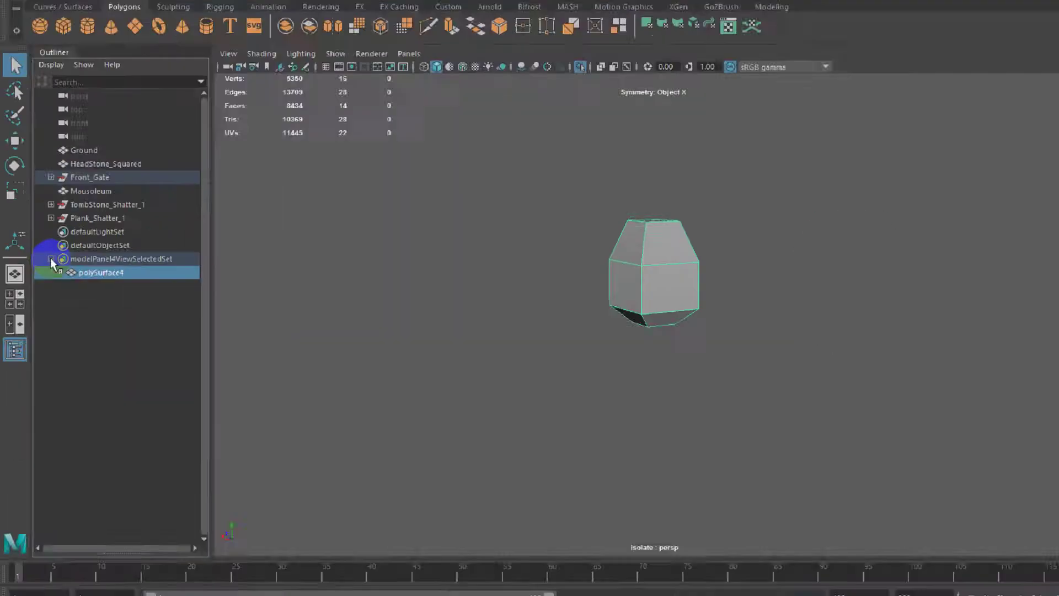
left_click(166, 291)
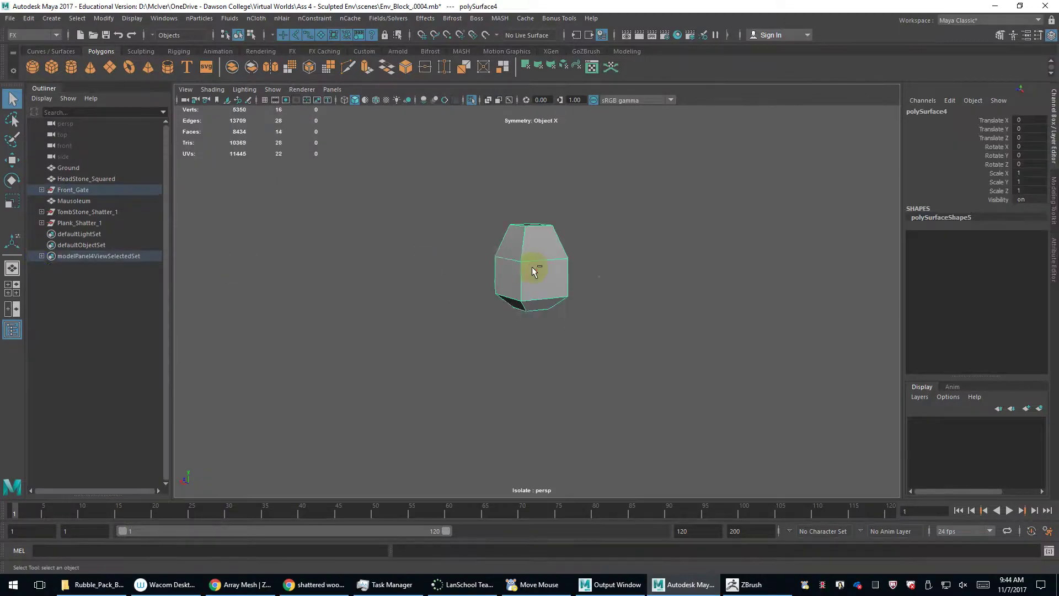
key("ctrl+1")
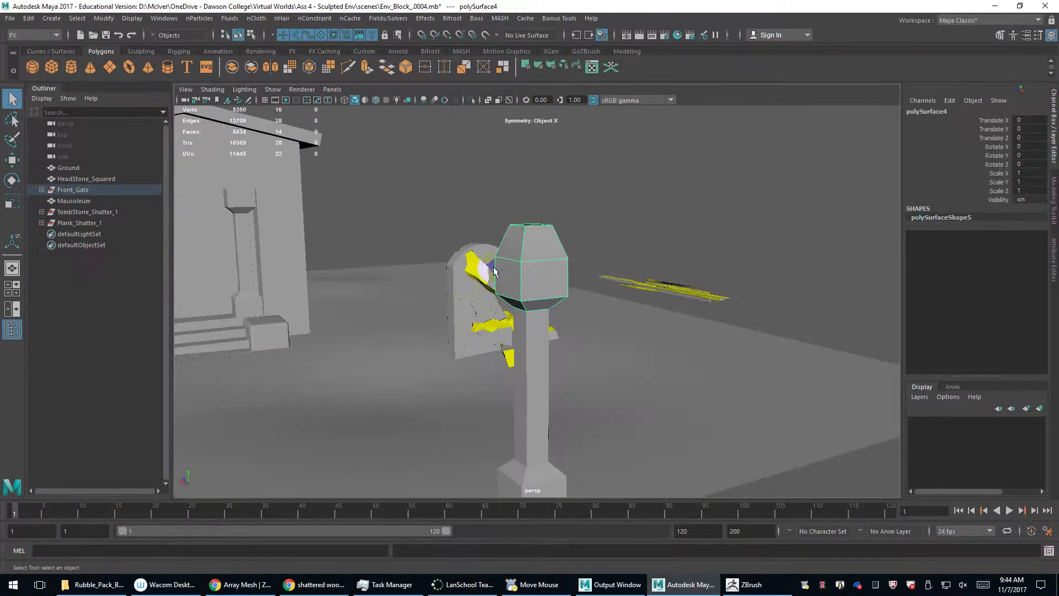
Expand the Front_Gate group in the Outliner and move the pillar cap polySurface4 out of it to the top level.
left_click(41, 190)
left_click(48, 201)
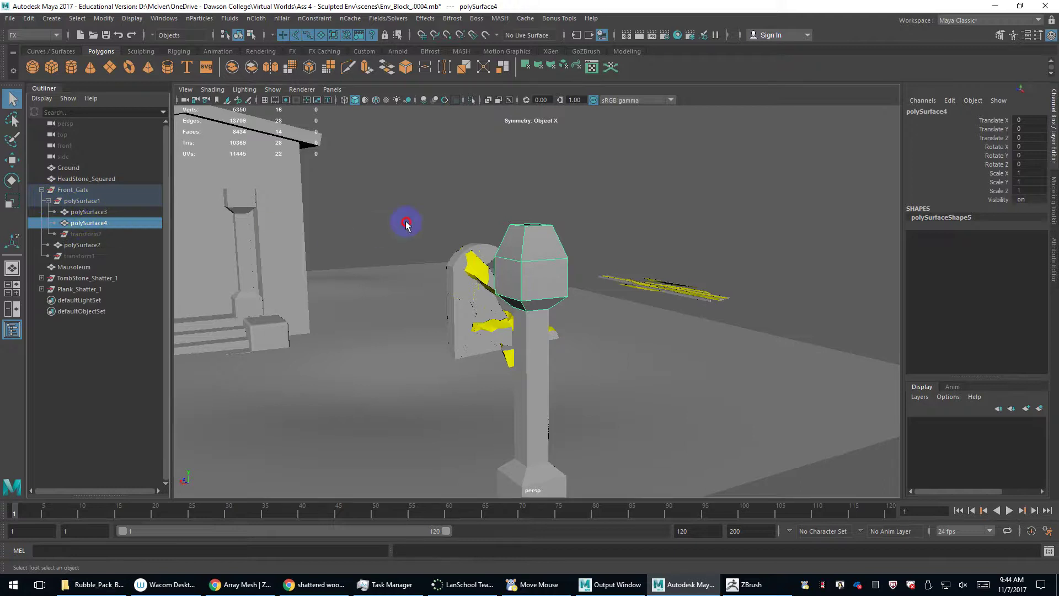
left_click(407, 220)
left_click(85, 212)
left_click(82, 224, "shift")
left_click(82, 226)
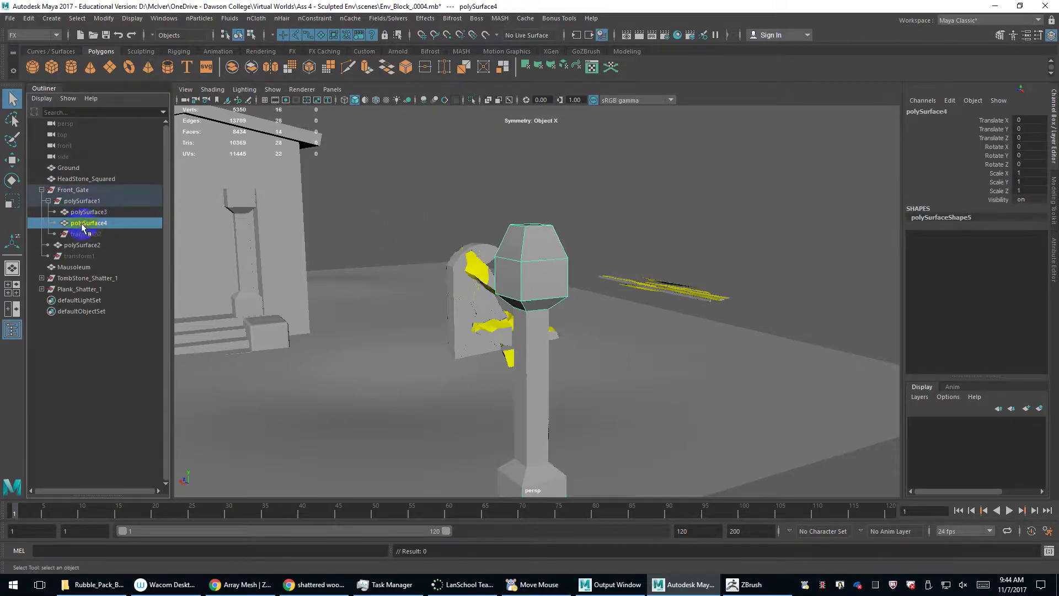
middle_click_drag(82, 225, 81, 183)
left_click_drag(610, 288, 544, 259, "alt")
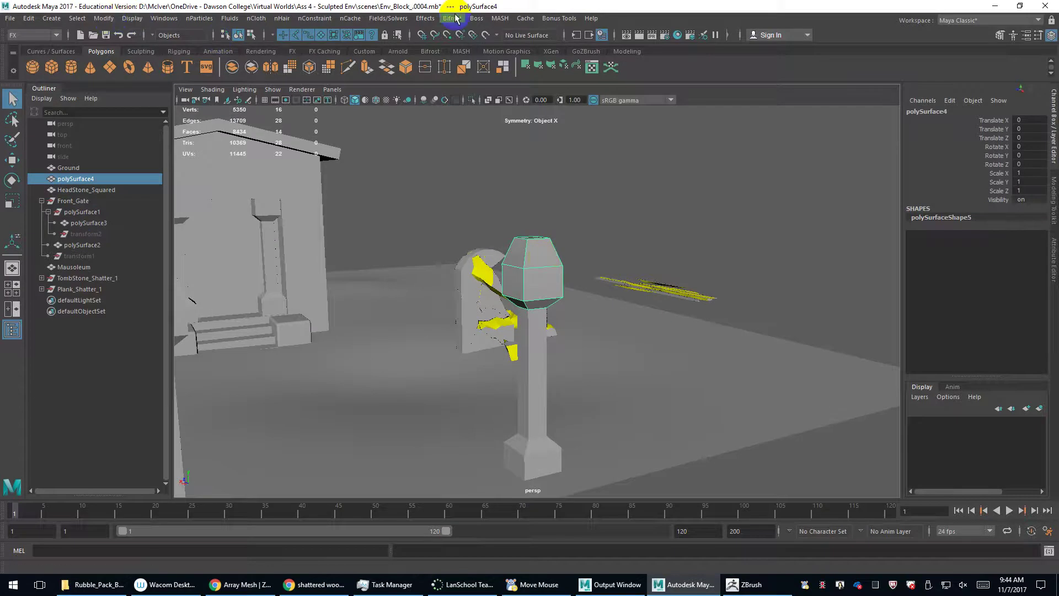
Try the Solid Shatter effect on the ungrouped pillar cap again with 4 shards, then close the shatter options.
left_click(426, 18)
left_click(520, 132)
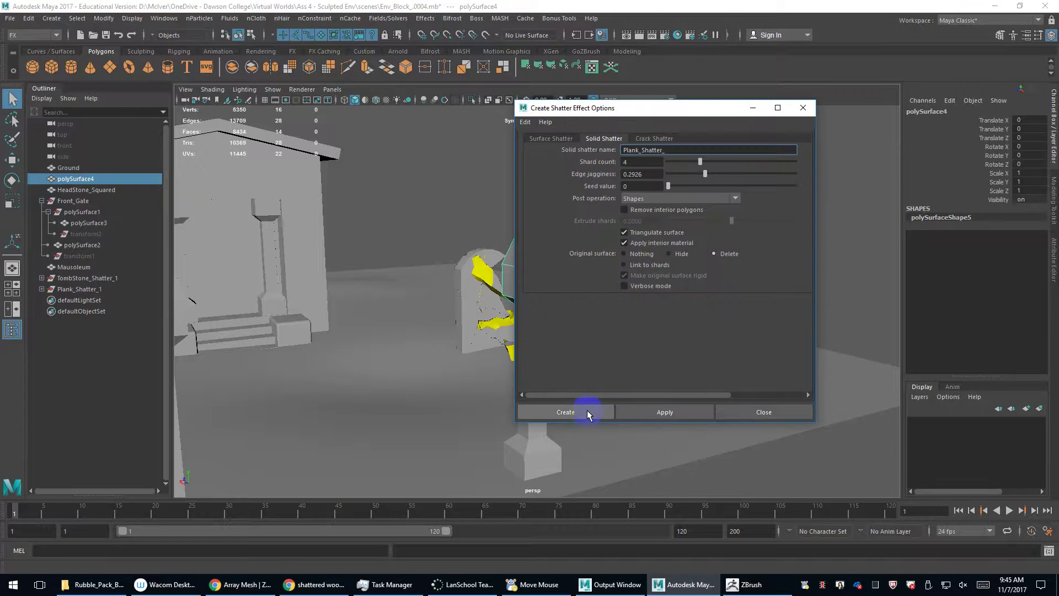
left_click(588, 413)
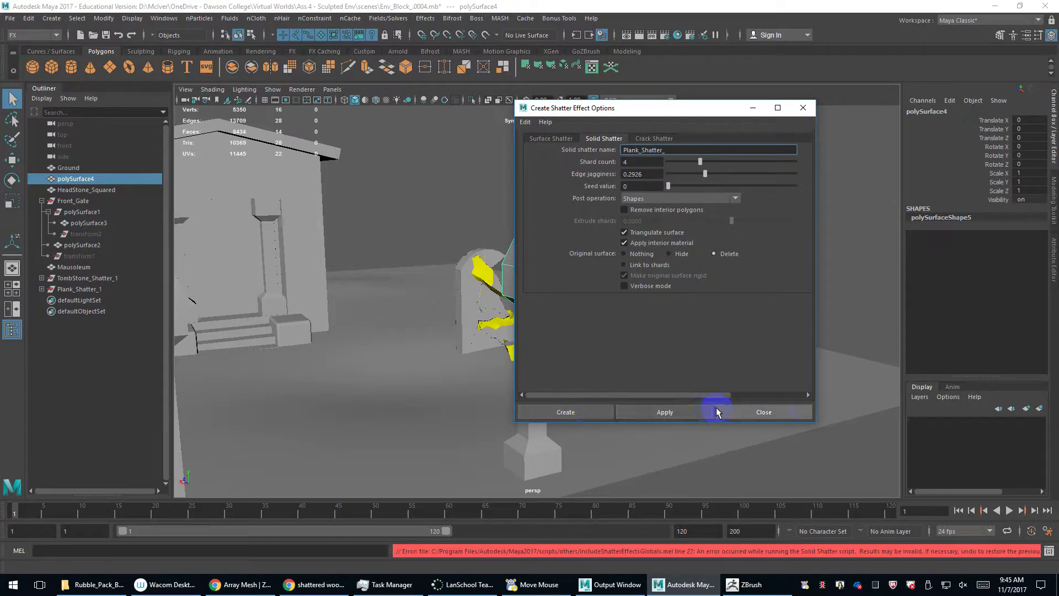
left_click(757, 411)
left_click_drag(500, 244, 532, 248, "alt")
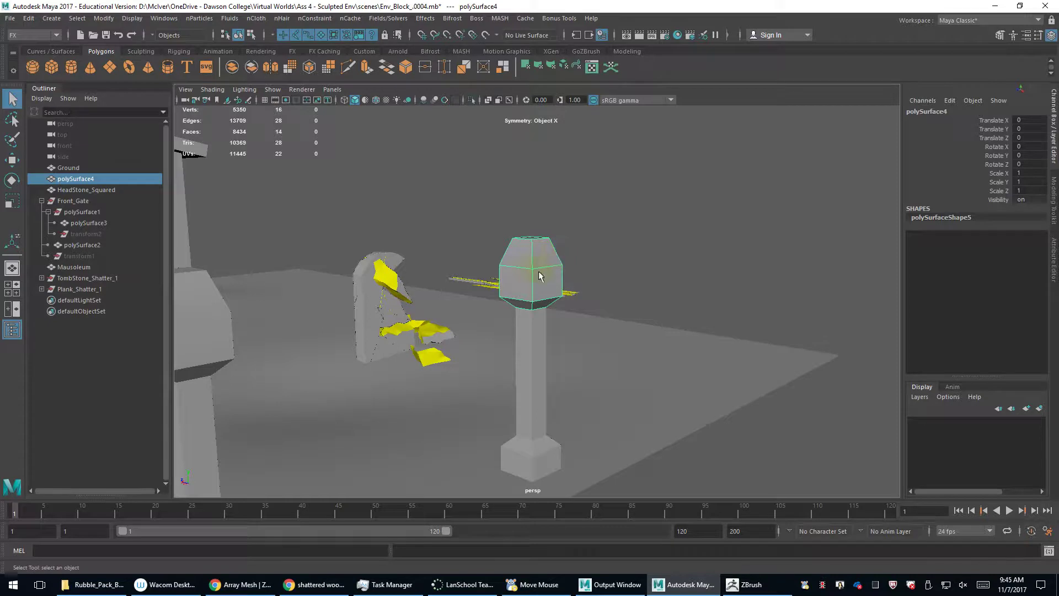
Switch to ZBrush and select the gate pillars' subtool Grave_Scene1, framing it in the view.
left_click(742, 584)
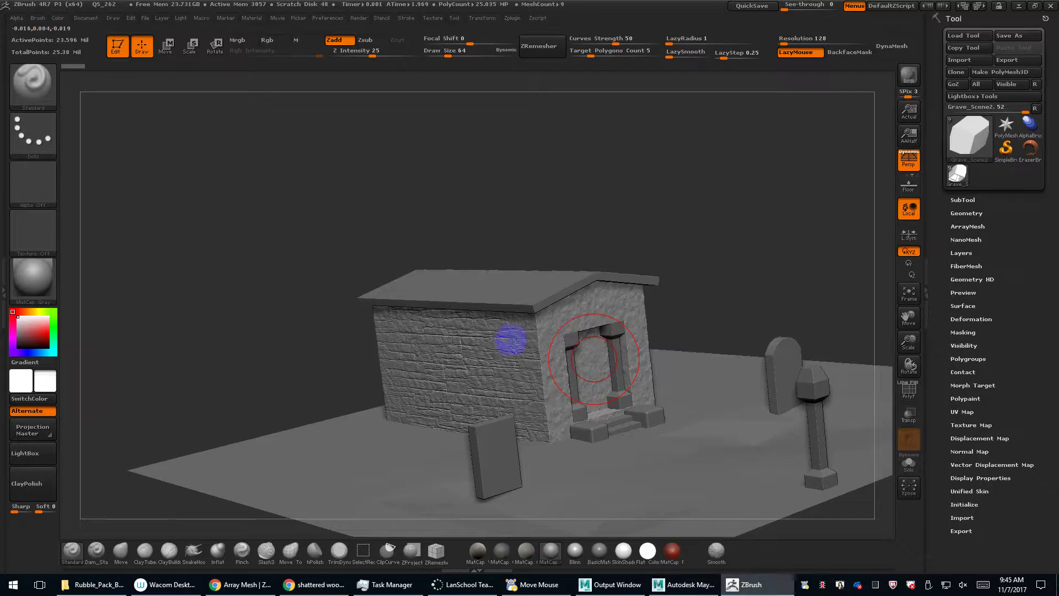
left_click_drag(697, 312, 562, 282, "alt")
key("space")
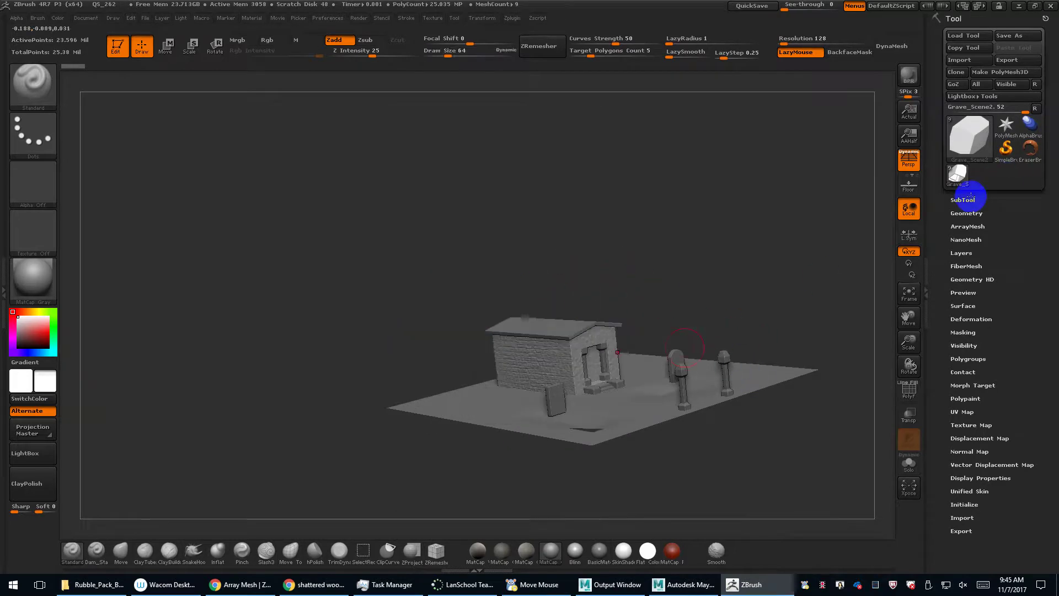
left_click(964, 198)
left_click(965, 297)
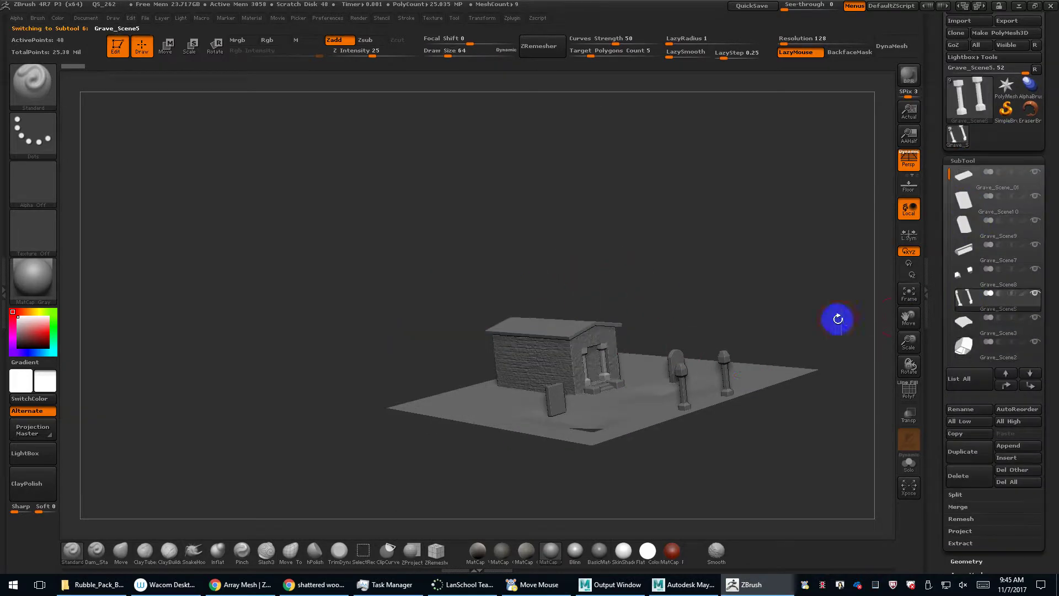
left_click_drag(947, 173, 945, 280)
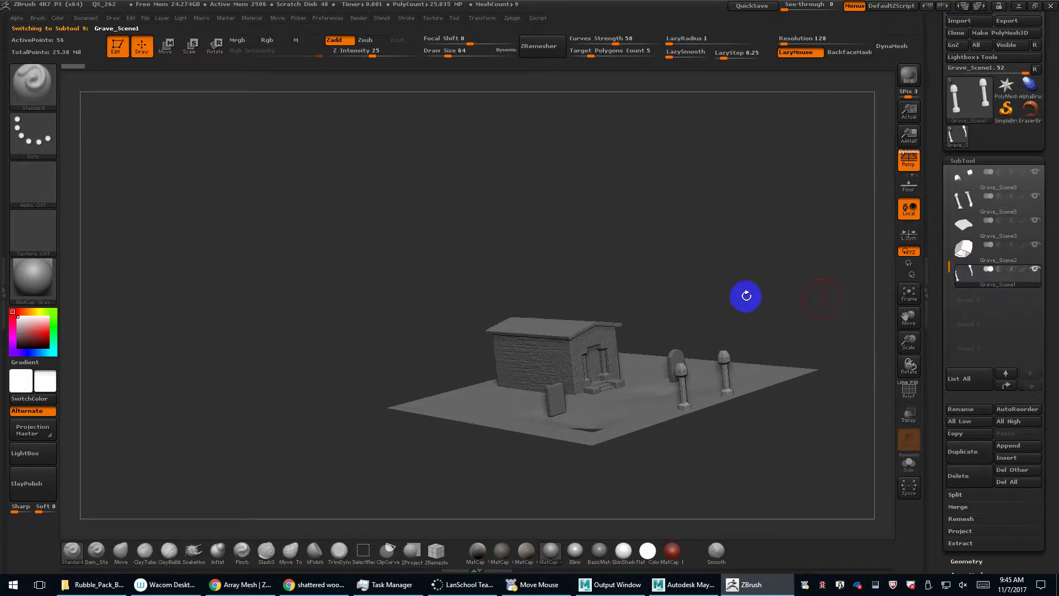
key("f")
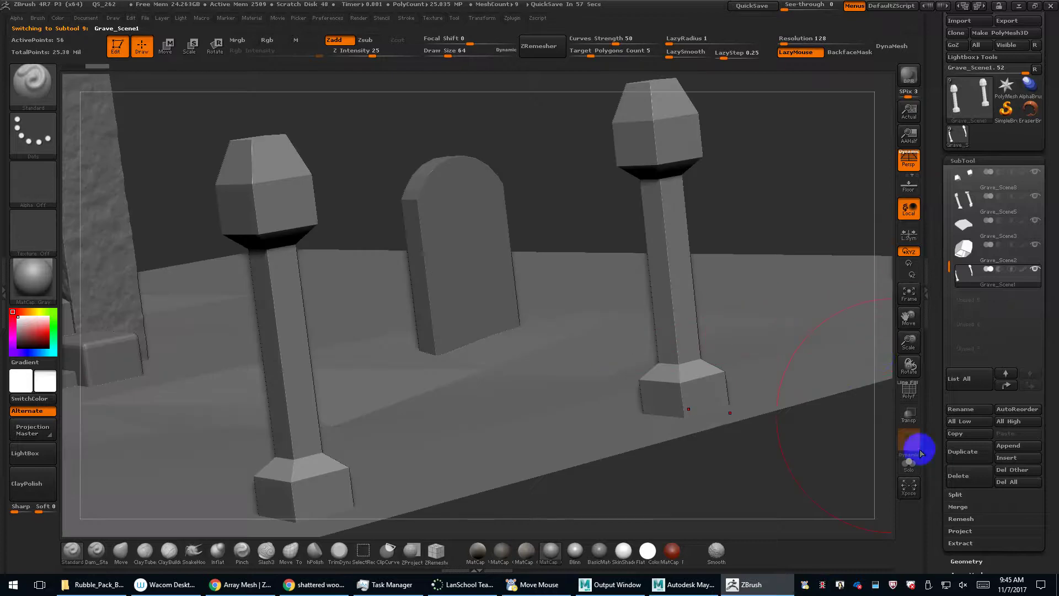
Solo the gate pillars' subtool and display its polyframe.
left_click(907, 465)
mouse_move(721, 178)
left_mouse_down("alt")
mouse_move(653, 253)
mouse_move(679, 210)
mouse_move(725, 229)
left_mouse_up("alt")
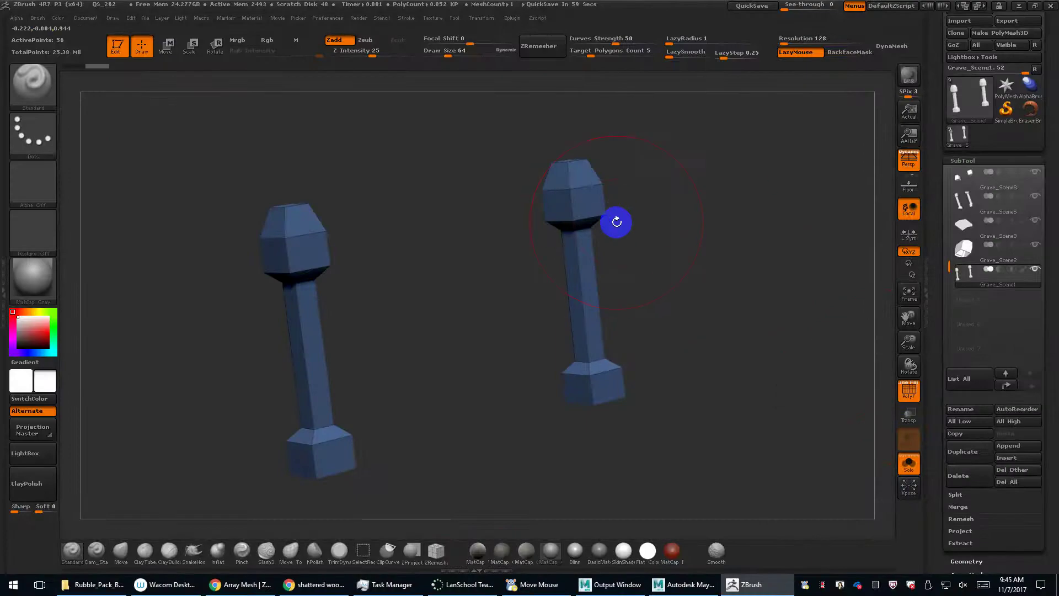
mouse_move(717, 280)
left_mouse_down()
mouse_move(705, 260)
mouse_move(709, 284)
mouse_move(747, 286)
mouse_move(625, 276)
left_mouse_up()
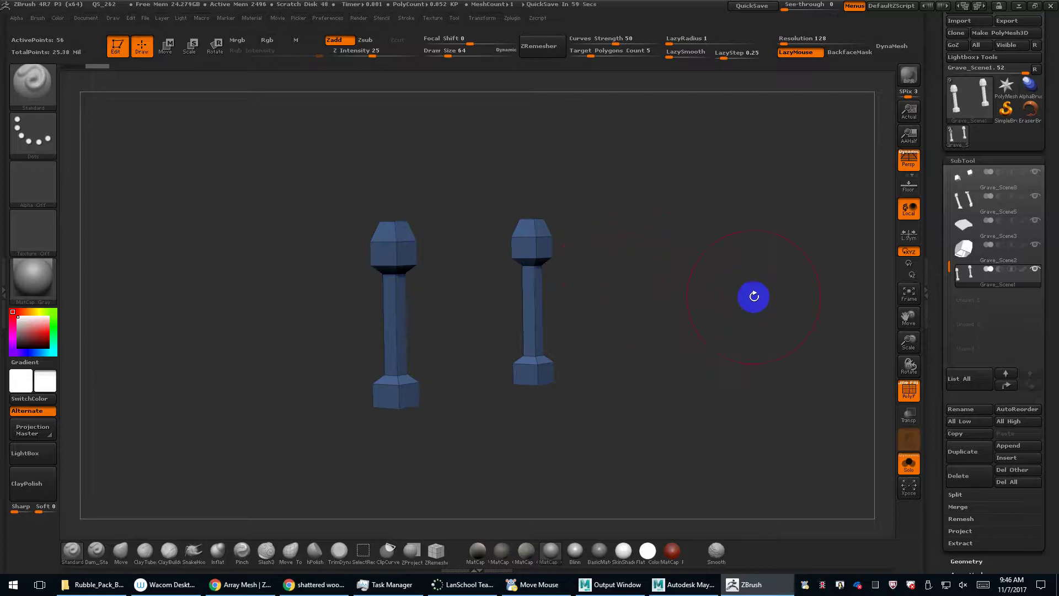
Split the gate pillars into separate parts, accepting the non-undoable operation, and select the single-pillar subtool Grave_Scene1.
left_click_drag(934, 344, 937, 277)
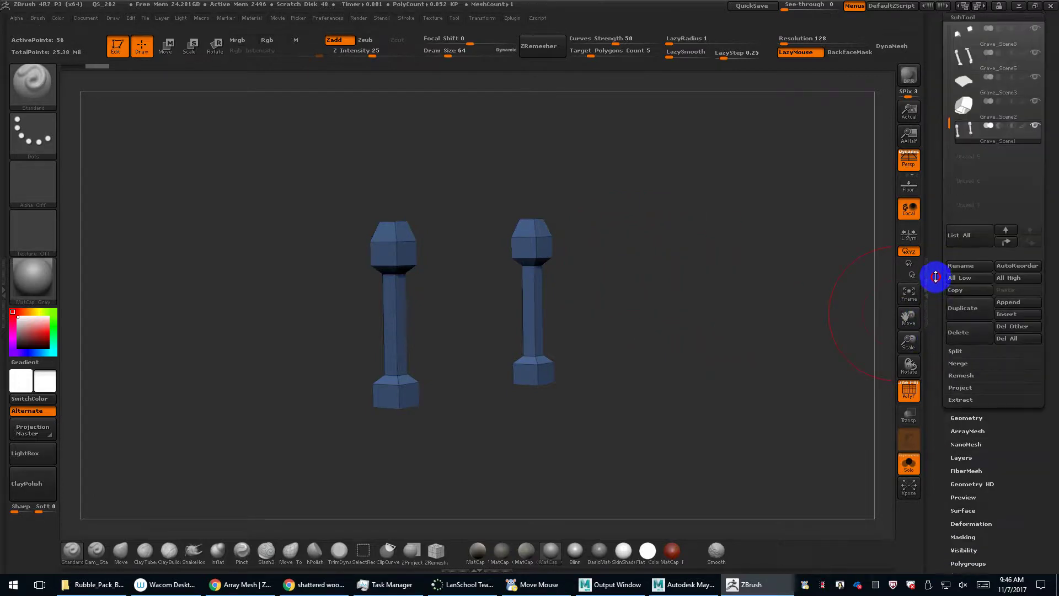
left_click(955, 352)
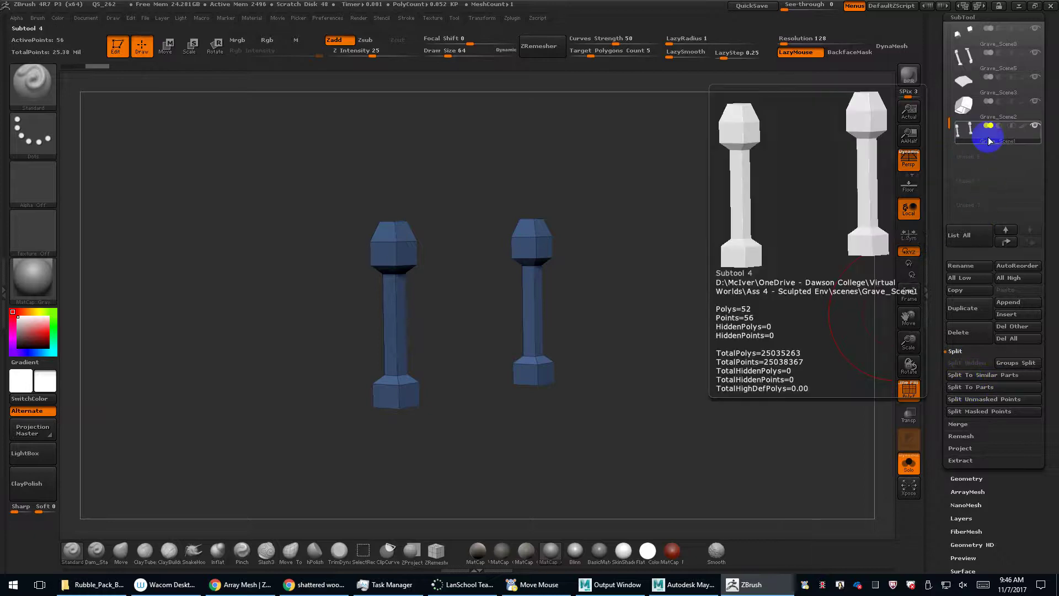
left_click(984, 389)
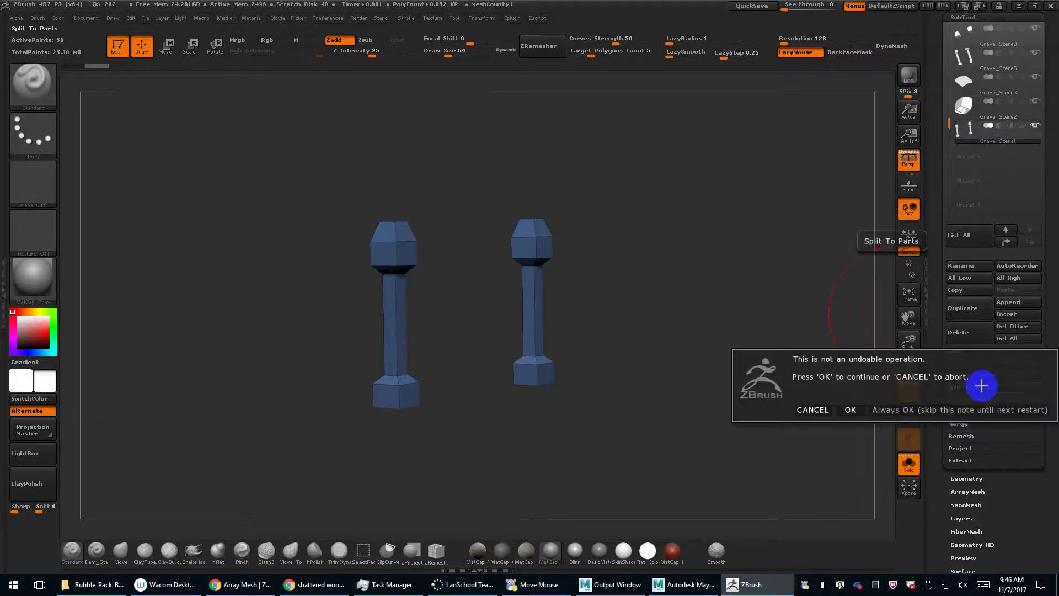
left_click(856, 406)
left_click(972, 152)
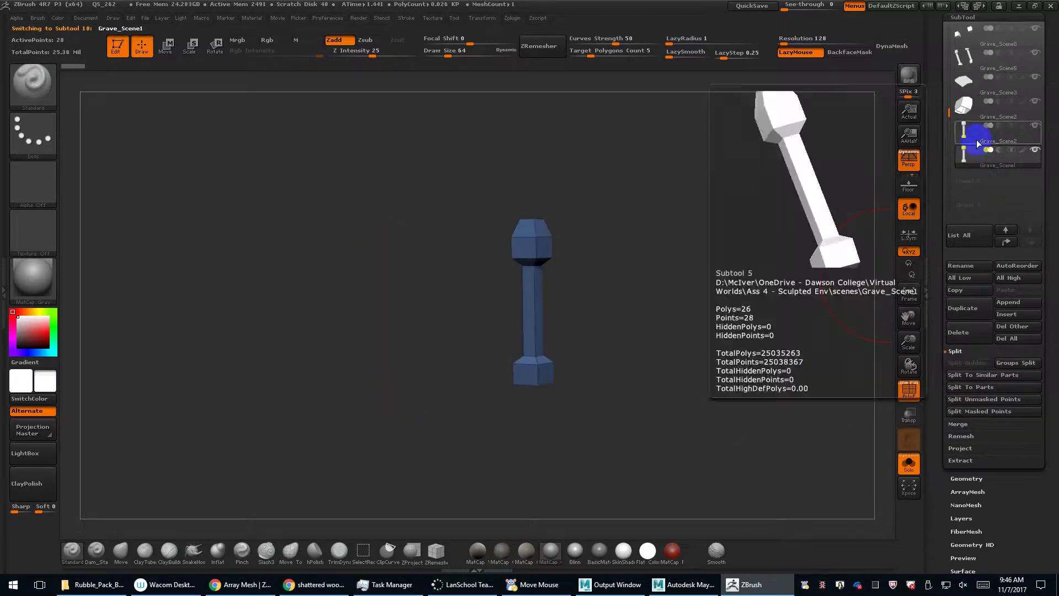
left_click(971, 156)
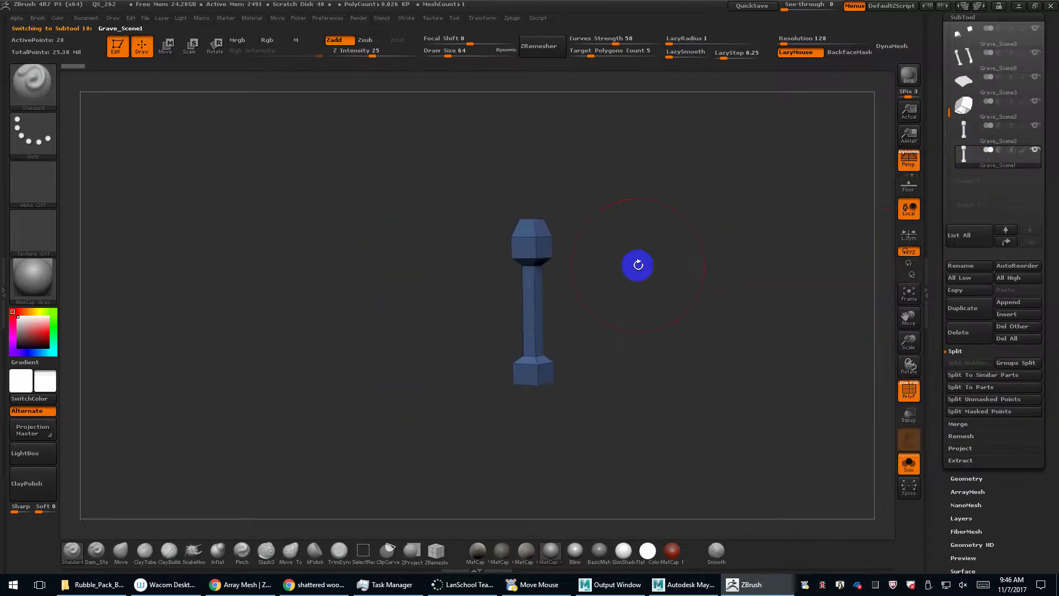
left_click_drag(690, 295, 636, 302)
left_click_drag(603, 243, 631, 245)
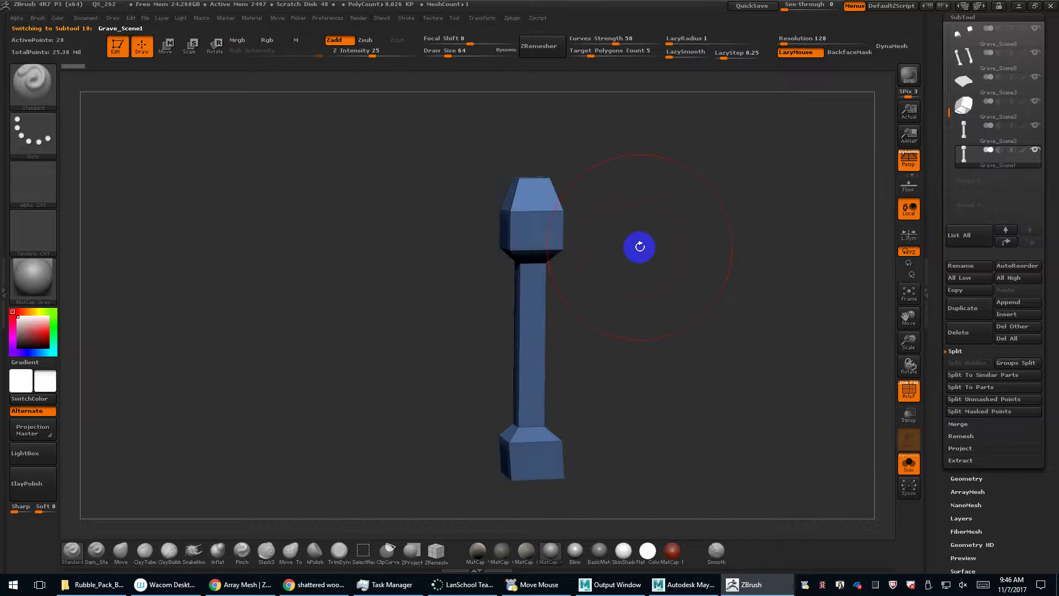
left_click_drag(651, 289, 733, 162)
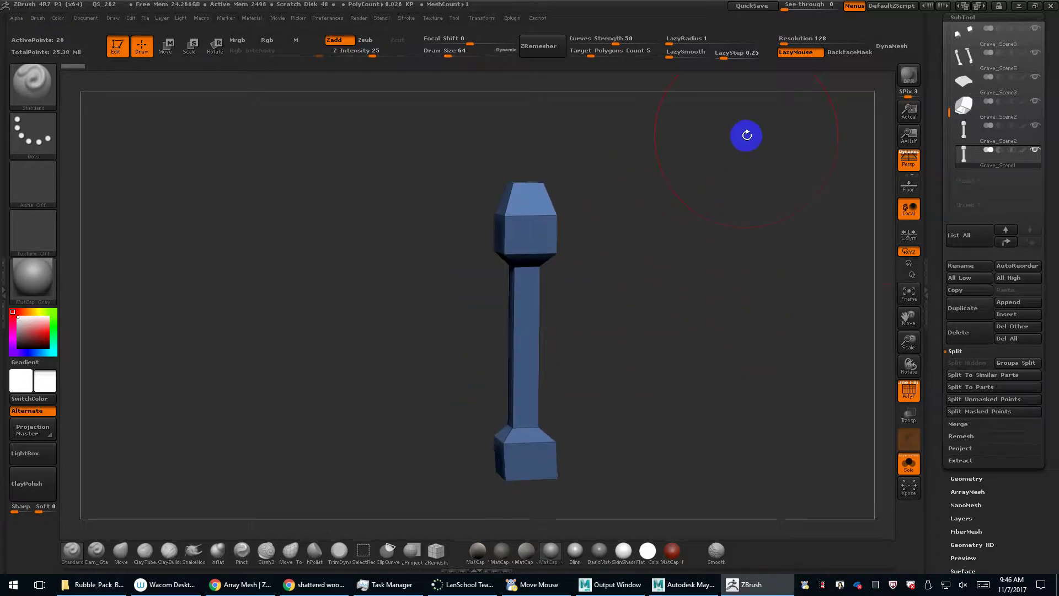
Subdivide the pillar up to subdivision level 3 with smoothing turned off.
left_click(965, 15)
left_click(966, 31)
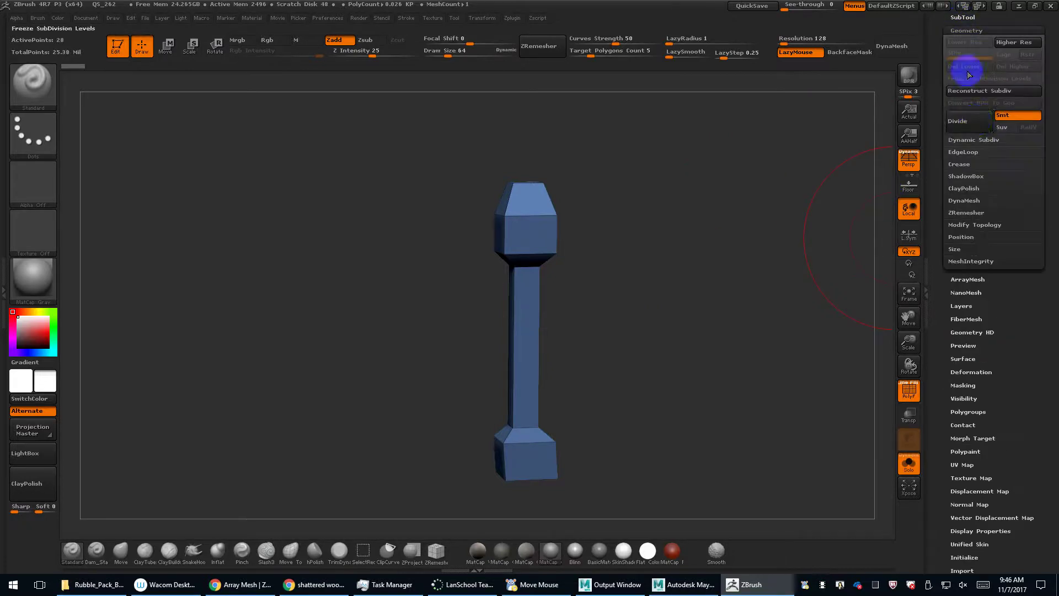
left_click(975, 122)
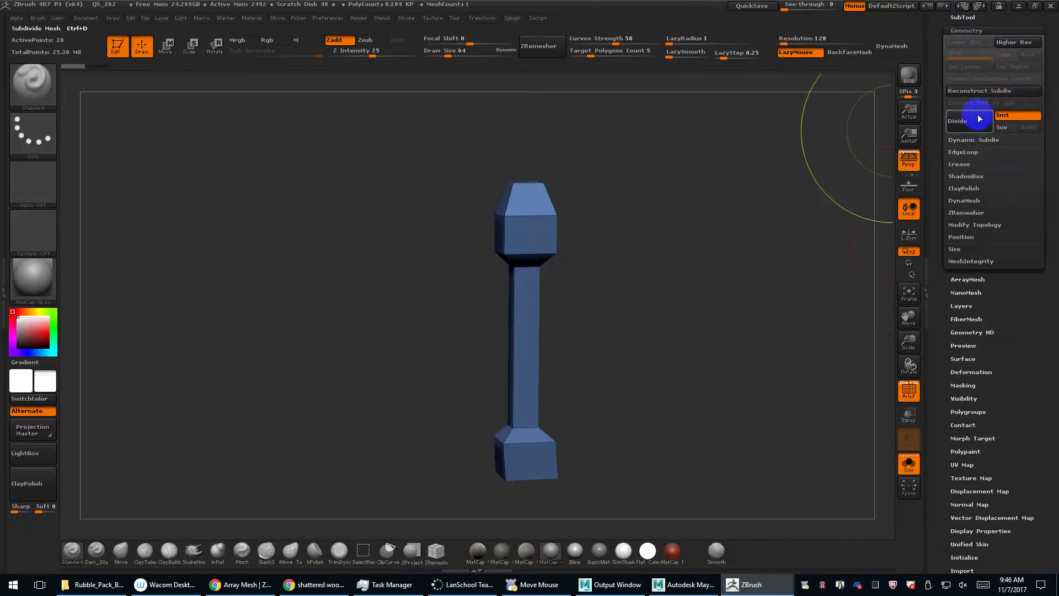
left_click(1016, 114)
left_click(964, 122)
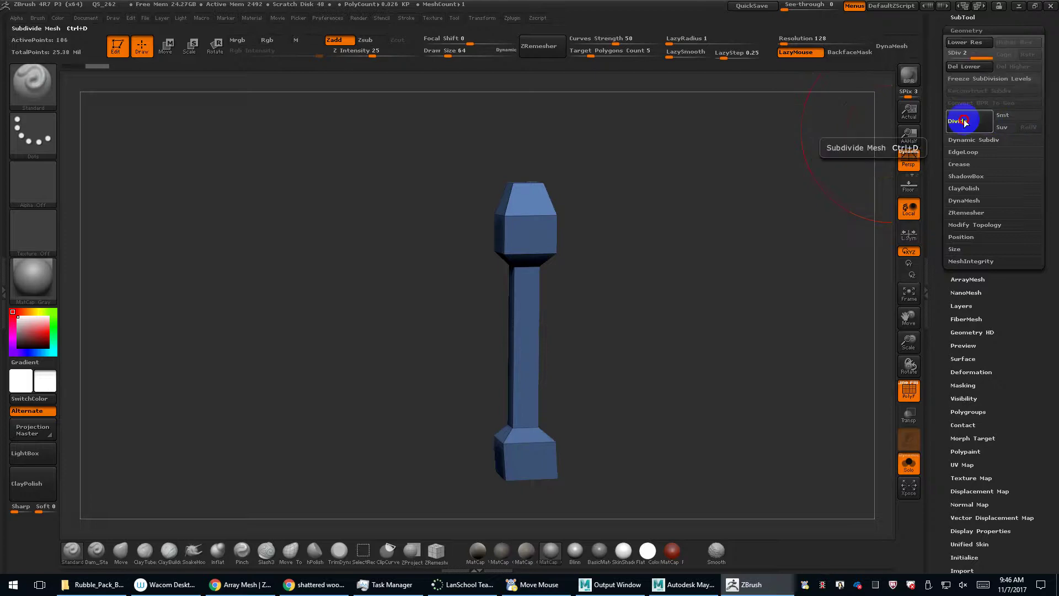
left_click(965, 121)
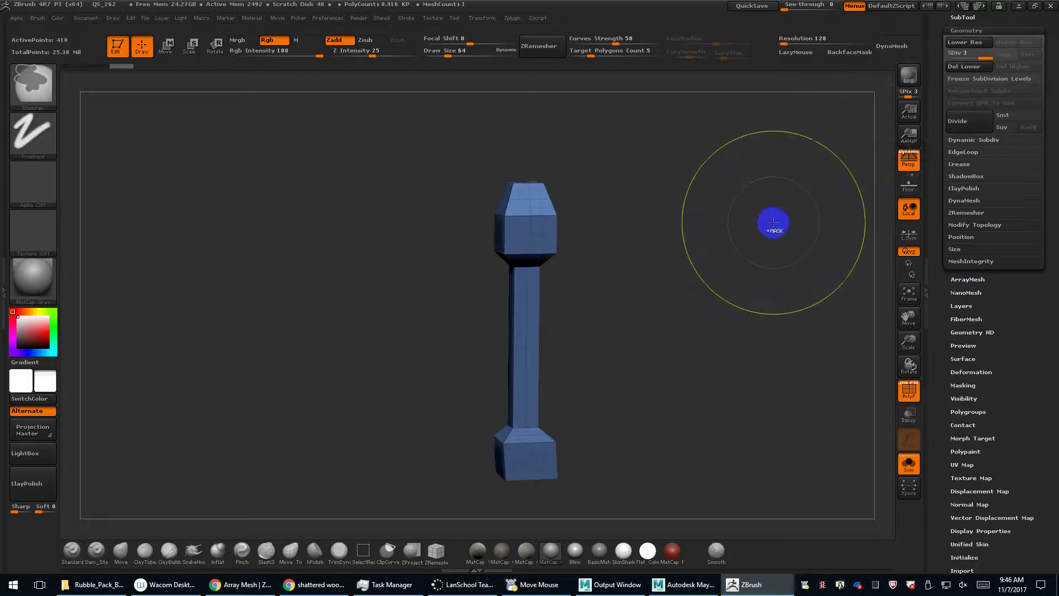
Return the pillar to its base mesh and subdivide it again up to level 4 without smoothing.
key("shift+d")
key("shift+d")
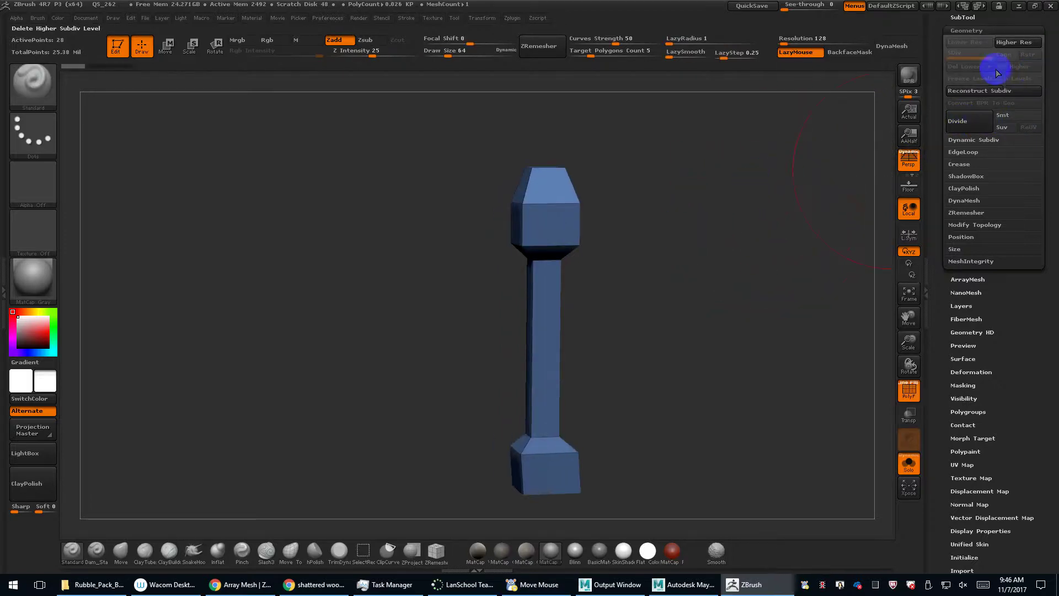
left_click(977, 124)
left_click(976, 124)
left_click(976, 125)
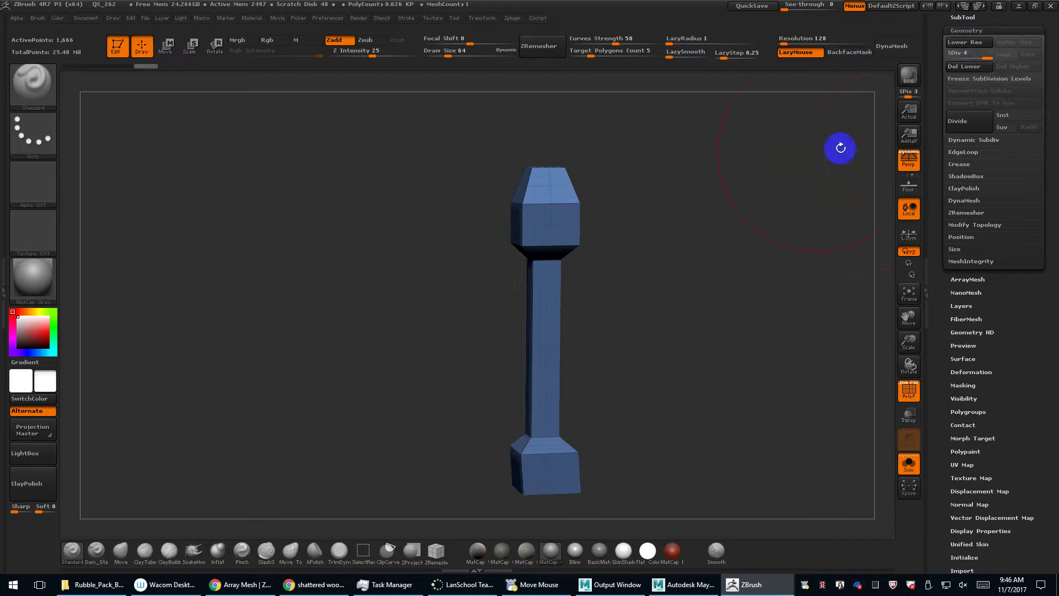
left_click_drag(607, 170, 567, 211)
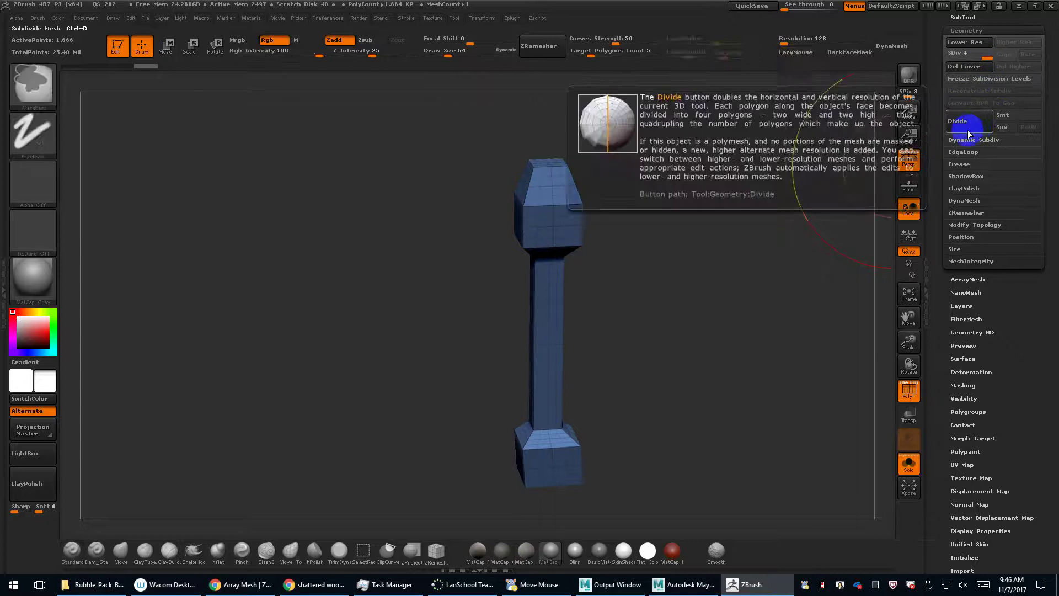
Undo the pillar's three subdivisions.
key("ctrl+z")
key("ctrl+z")
key("ctrl+z")
Try DynaMesh on the pillar at resolution 128, set the draw size to 24, and undo the remesh.
left_click_drag(778, 188, 735, 220, "alt")
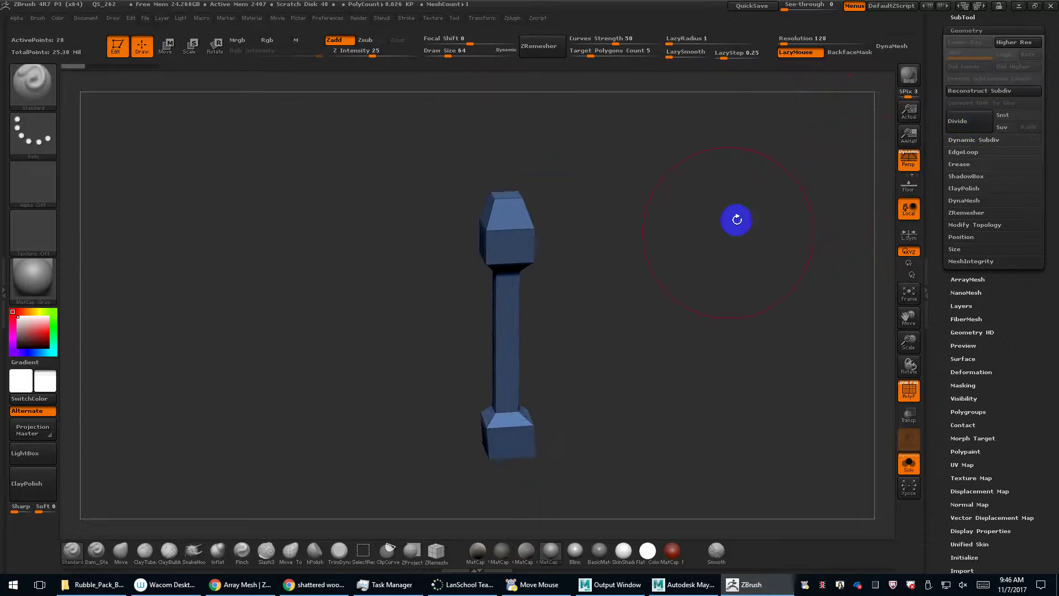
left_click_drag(711, 272, 766, 251, "alt")
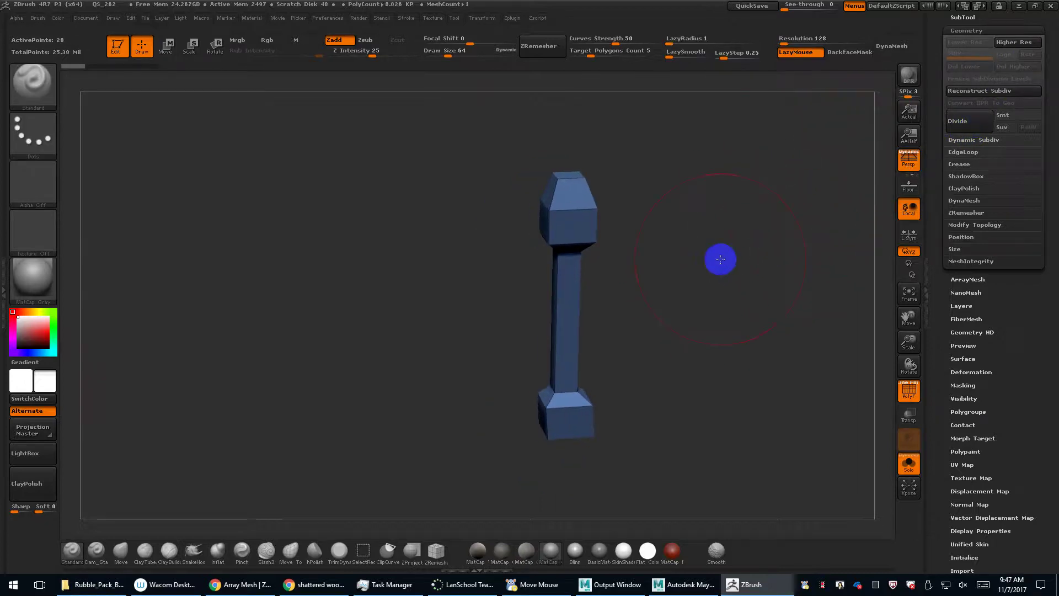
left_click(896, 51)
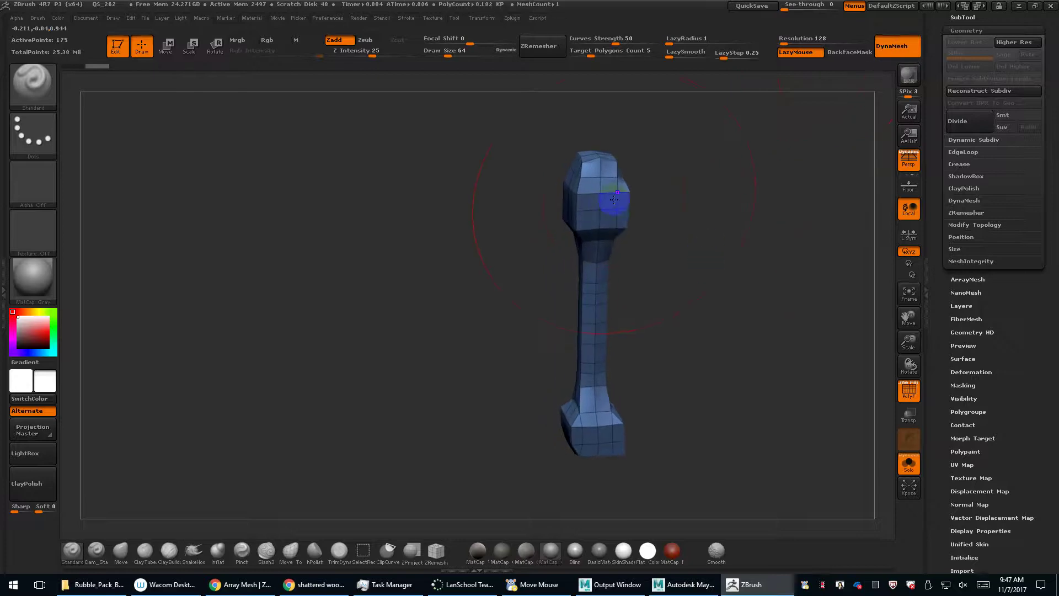
key("s")
key("ctrl+z")
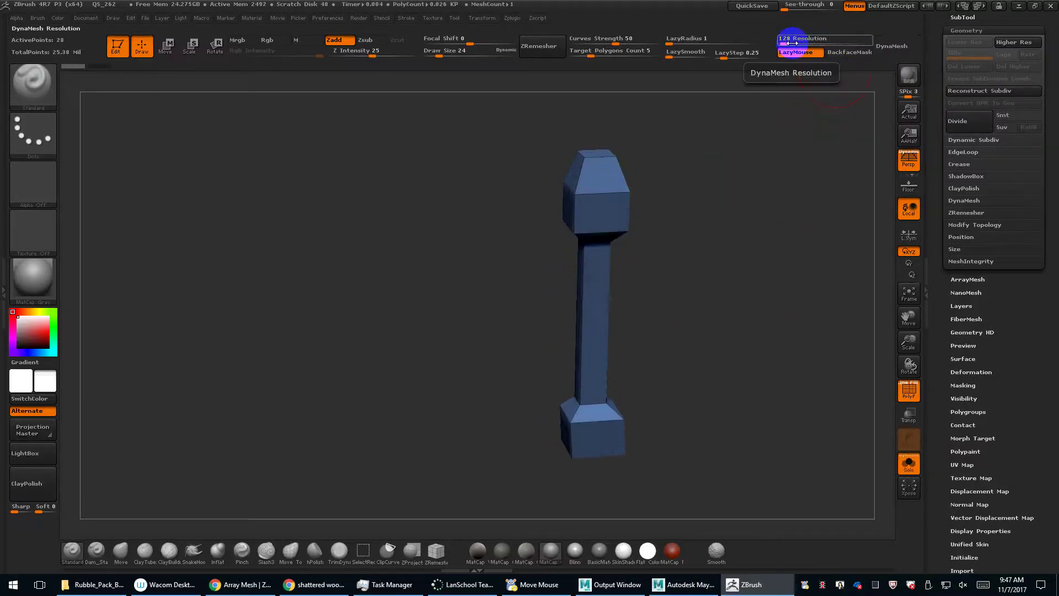
Remesh the pillar with DynaMesh at resolution 552 and turn off the polyframe display.
mouse_move(792, 43)
left_mouse_down()
mouse_move(893, 42)
mouse_move(793, 42)
left_mouse_up()
left_click(900, 48)
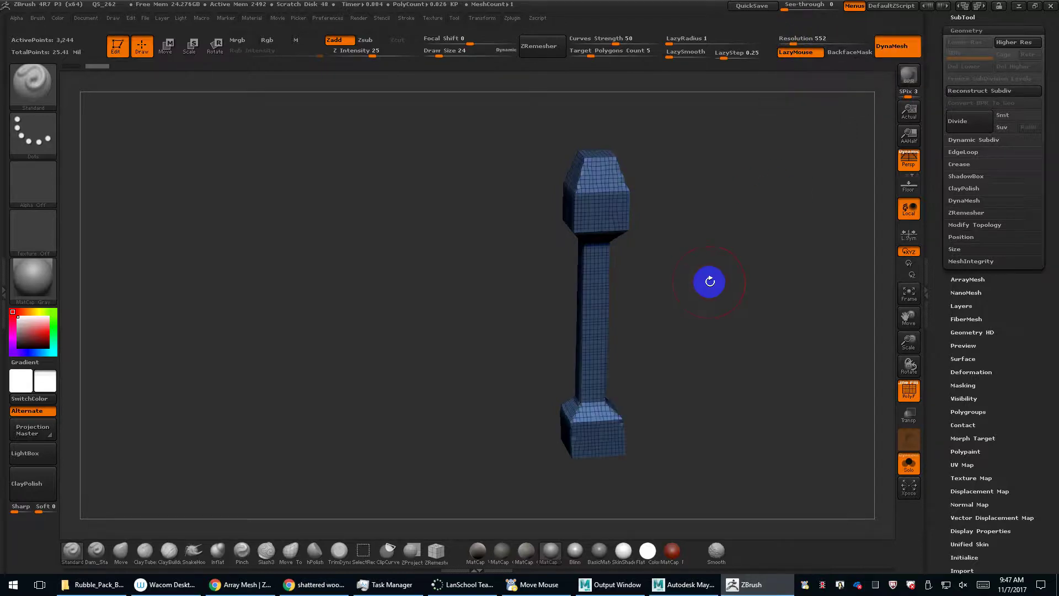
left_click_drag(707, 282, 667, 259)
key("shift+f")
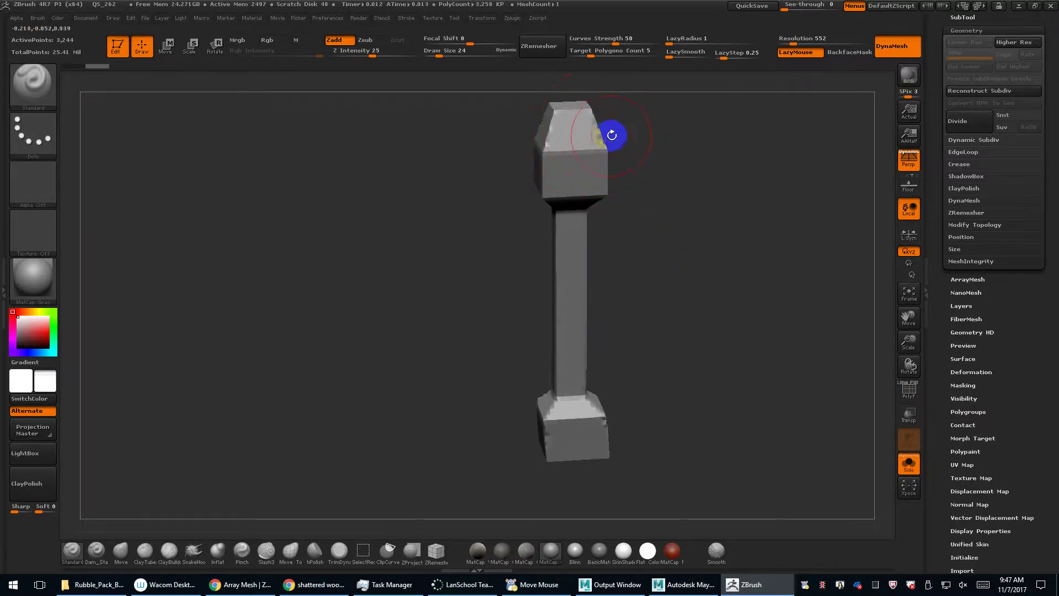
Set the Standard brush's draw size to 11 for work on the pillar.
left_click_drag(653, 226, 671, 231)
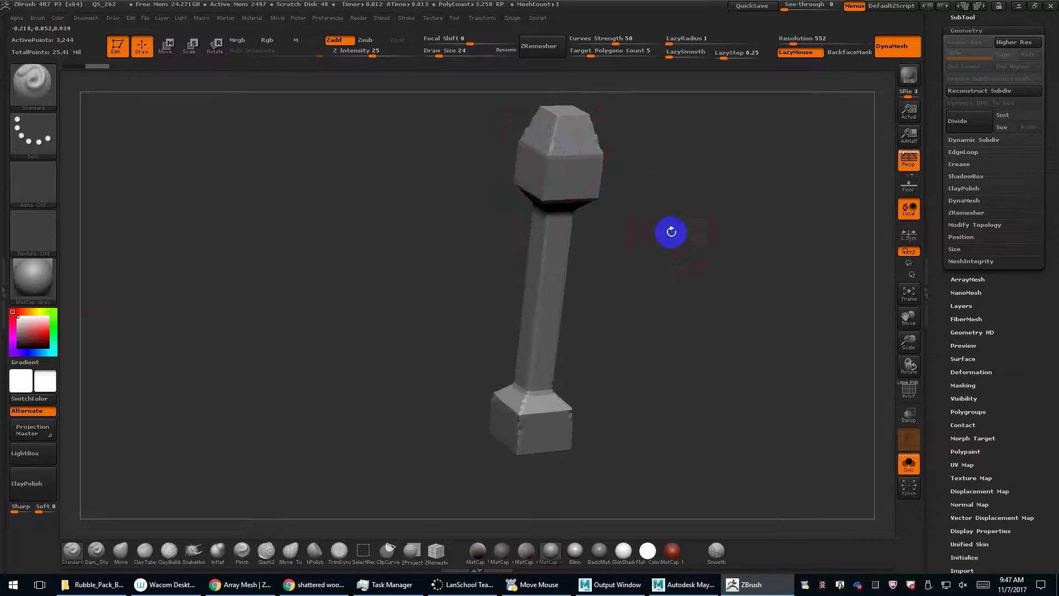
key("s")
left_click_drag(564, 159, 558, 160)
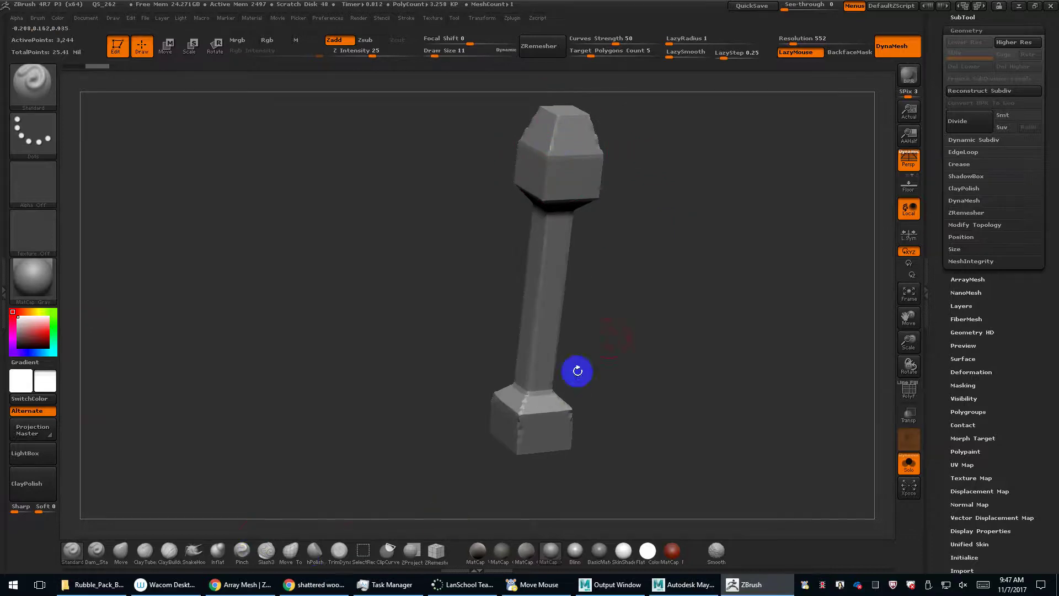
Try trimming the edges of the pillar's cap with the TrimDynamic brush at draw size 11.
left_click(338, 551)
mouse_move(631, 298)
left_mouse_down()
mouse_move(704, 251)
mouse_move(617, 289)
left_mouse_up()
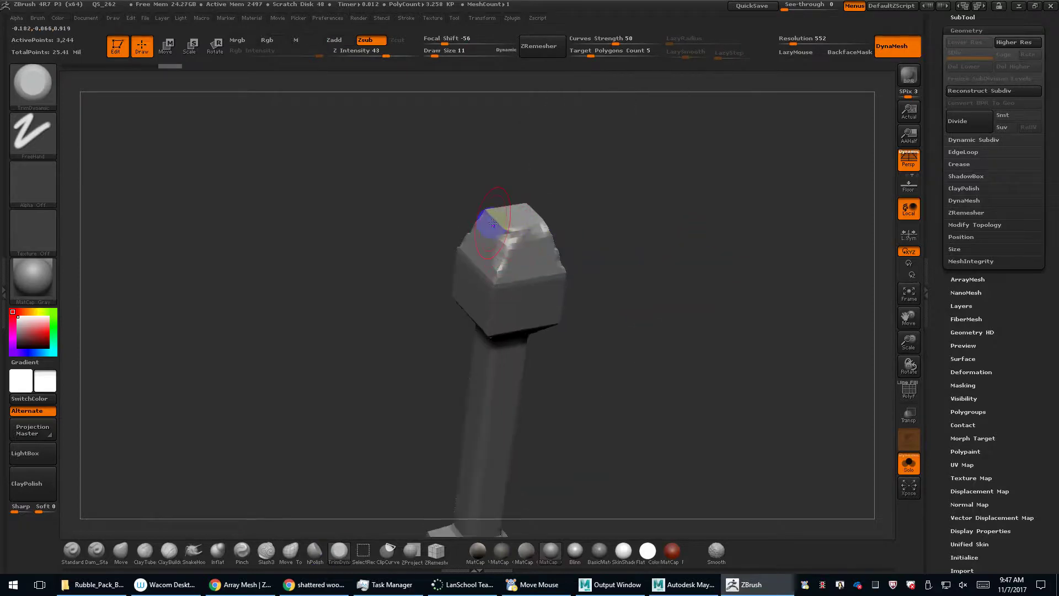
left_click_drag(611, 278, 603, 256)
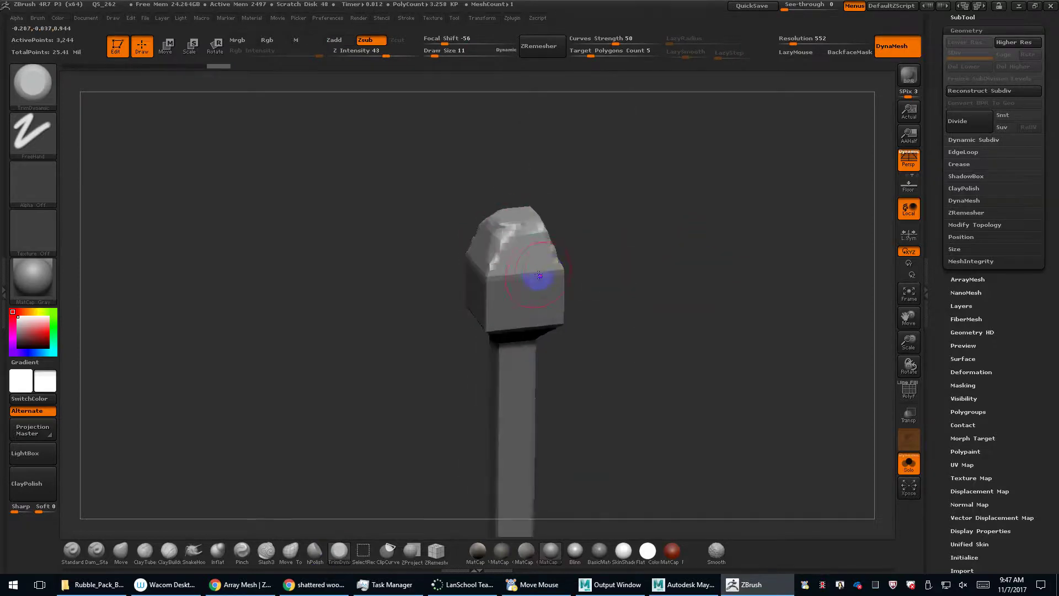
left_click_drag(498, 278, 484, 277)
mouse_move(491, 241)
left_mouse_down()
mouse_move(503, 225)
mouse_move(483, 276)
left_mouse_up()
left_click_drag(601, 292, 633, 289)
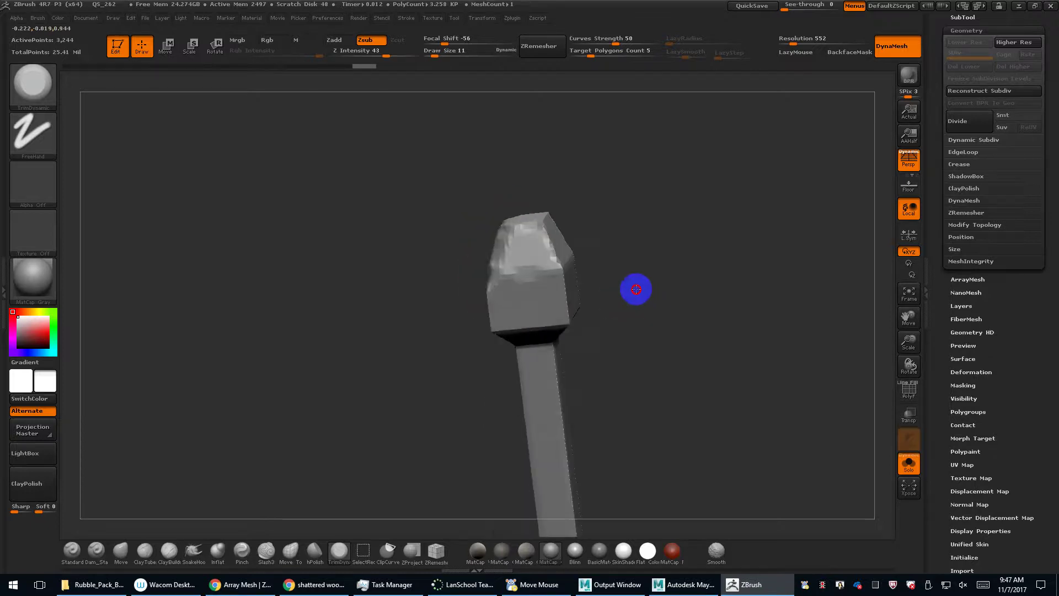
Undo the trim strokes and the DynaMesh remesh, back to the pillar's original low-poly mesh.
key("ctrl")
key("ctrl+z")
key("ctrl+z")
key("ctrl+z")
key("ctrl+z")
key("ctrl+z")
key("ctrl+z")
key("ctrl+z")
key("ctrl+z")
key("ctrl+z")
key("ctrl+z")
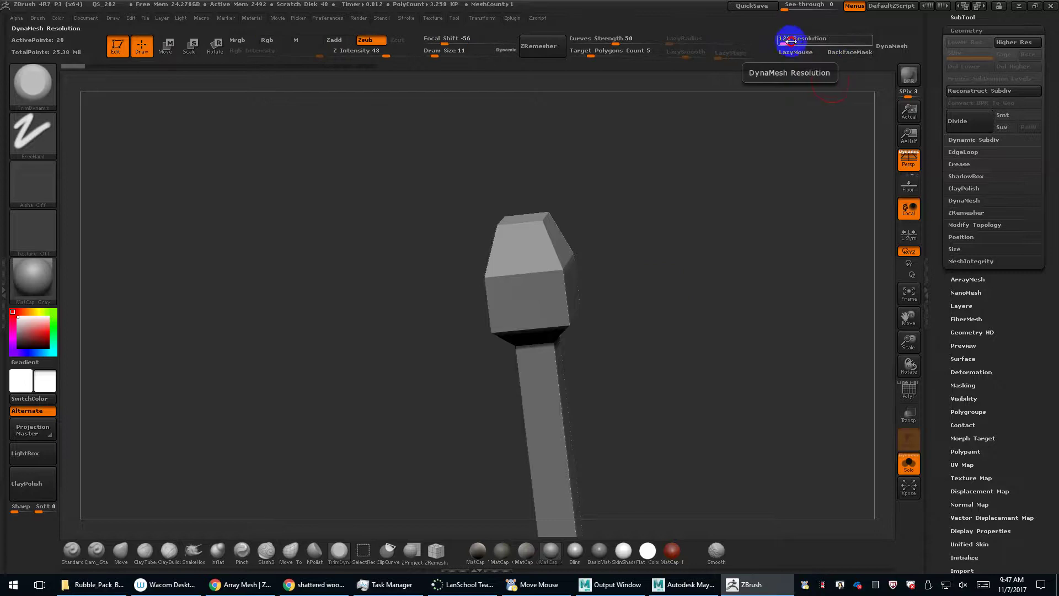
Remesh the pillar with DynaMesh at resolution 1072 and check the mesh density with the polyframe display.
left_click_drag(799, 38, 821, 36)
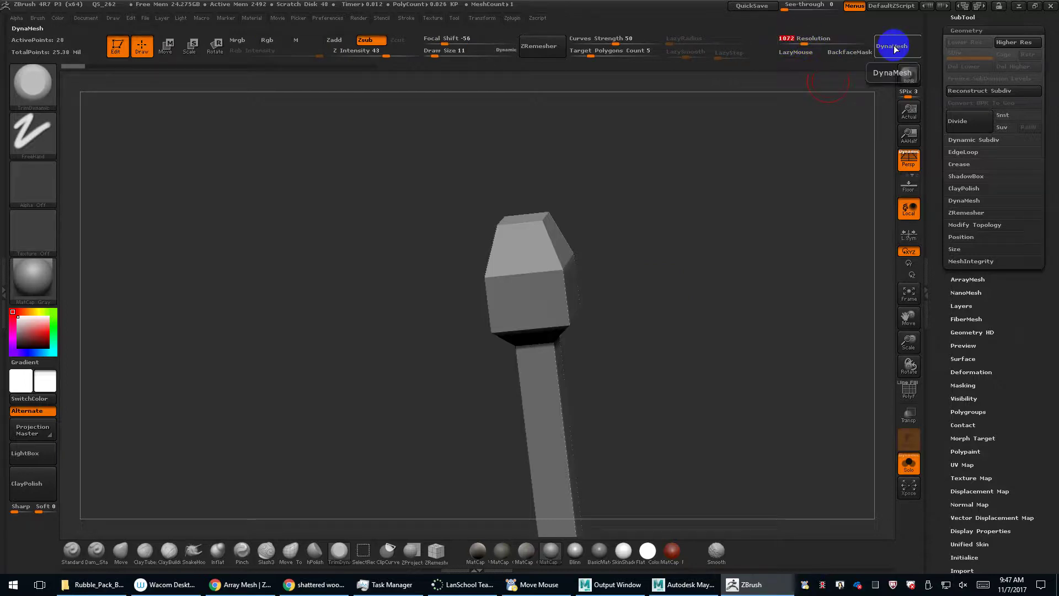
left_click(894, 46)
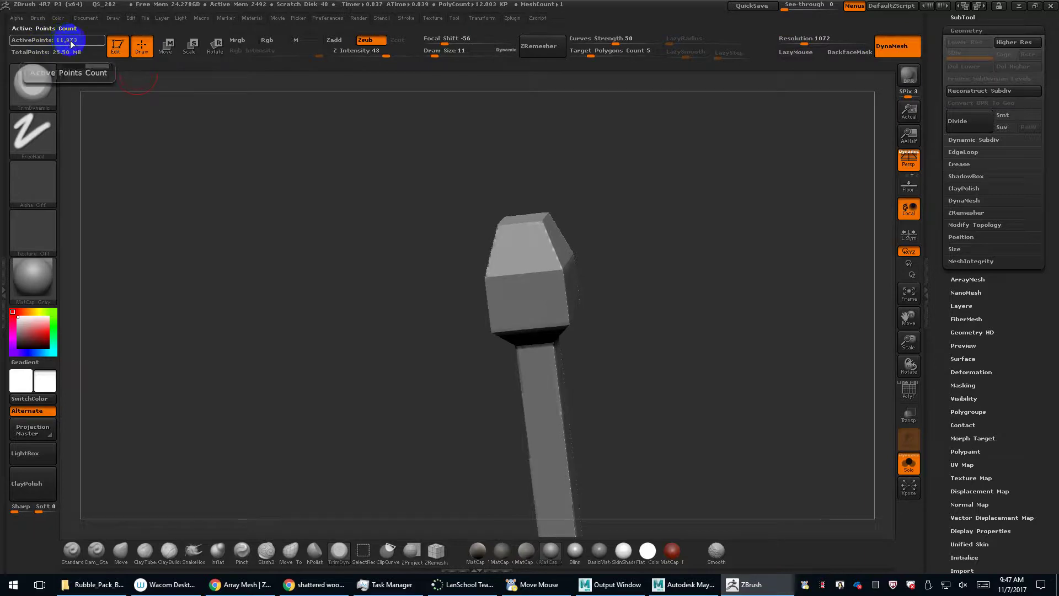
left_click_drag(582, 278, 640, 282)
key("shift+f")
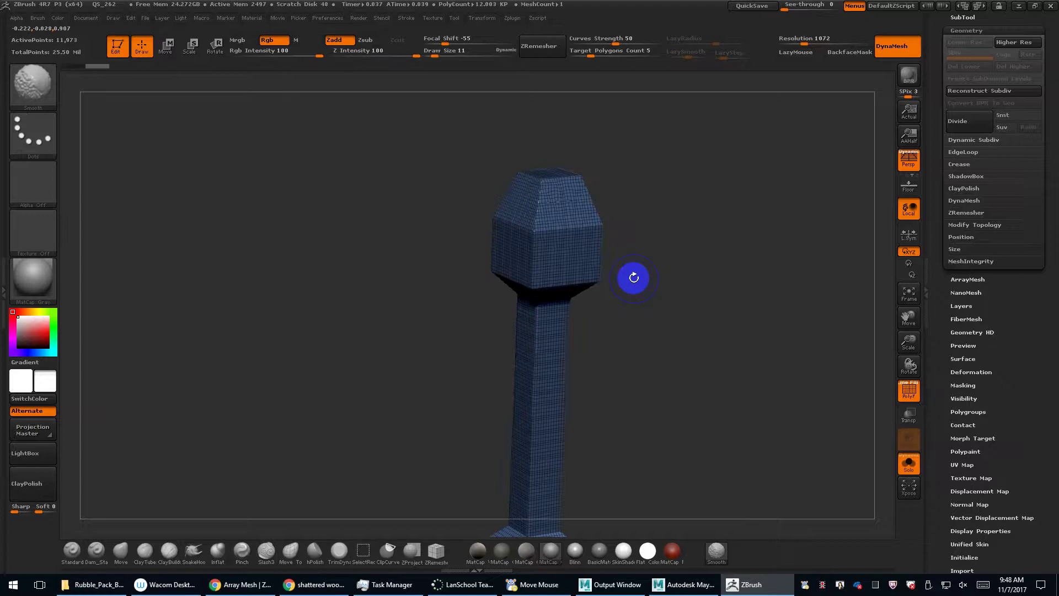
key("shift+f")
Set the TrimDynamic draw size to 7 and wear down the edges and corners of the pillar's cap.
key("s")
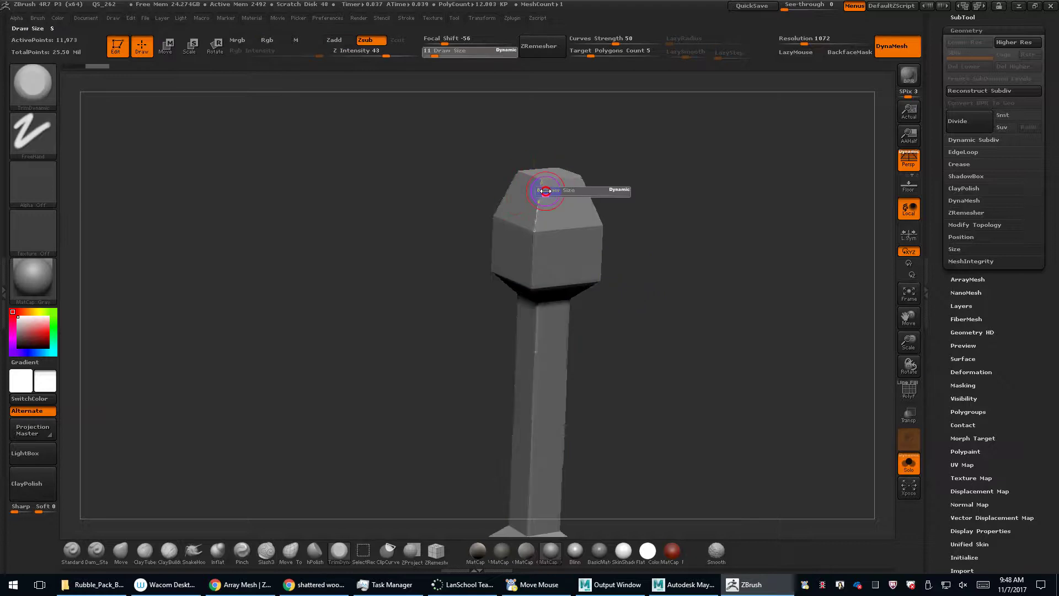
left_click(545, 191)
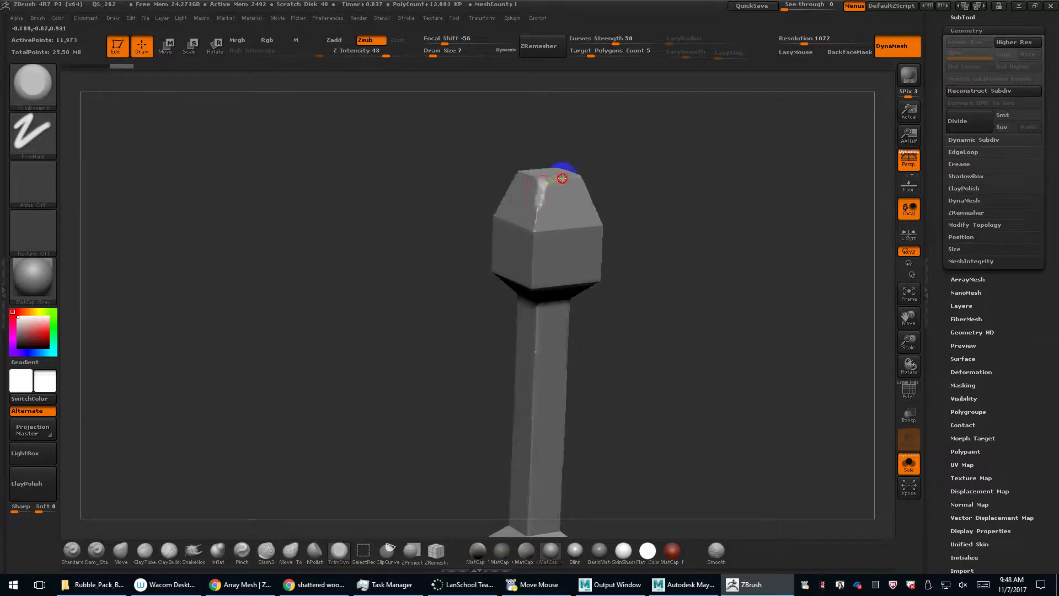
left_click_drag(562, 178, 514, 201)
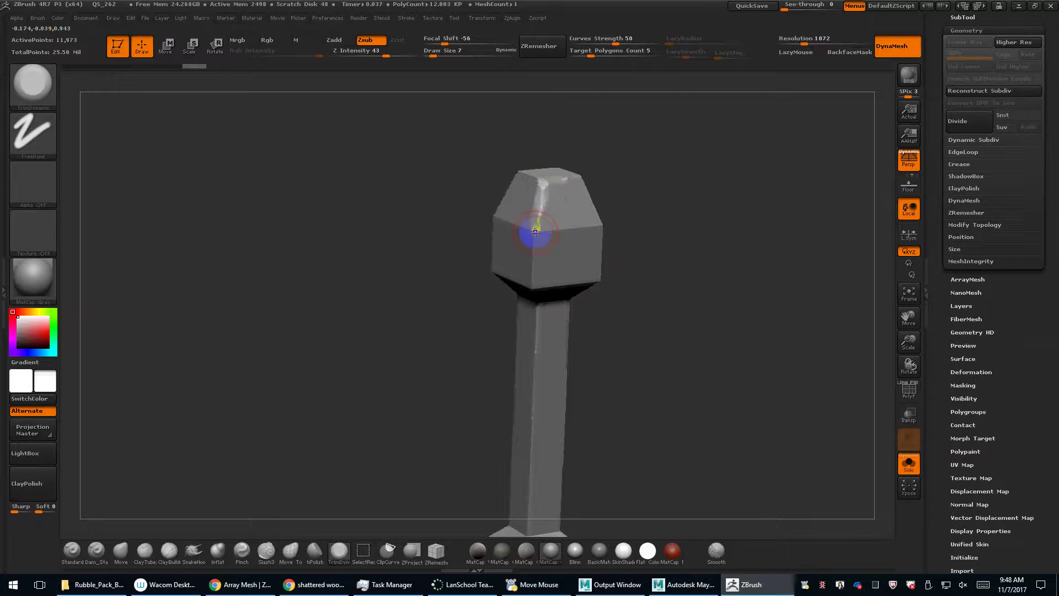
left_click_drag(610, 247, 623, 243)
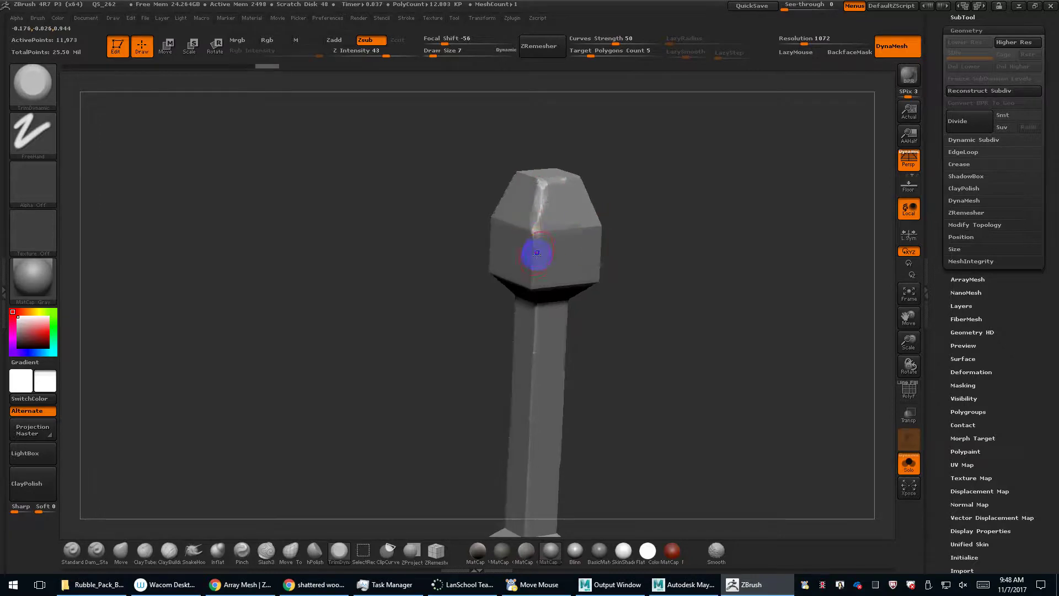
mouse_move(535, 236)
left_mouse_down()
mouse_move(537, 293)
mouse_move(618, 282)
left_mouse_up()
mouse_move(530, 237)
left_mouse_down()
mouse_move(534, 226)
mouse_move(531, 236)
mouse_move(506, 216)
mouse_move(511, 172)
left_mouse_up()
left_click_drag(605, 198, 581, 210)
mouse_move(522, 191)
left_mouse_down()
mouse_move(521, 181)
mouse_move(568, 190)
mouse_move(584, 213)
mouse_move(588, 292)
mouse_move(636, 339)
mouse_move(629, 364)
left_mouse_up()
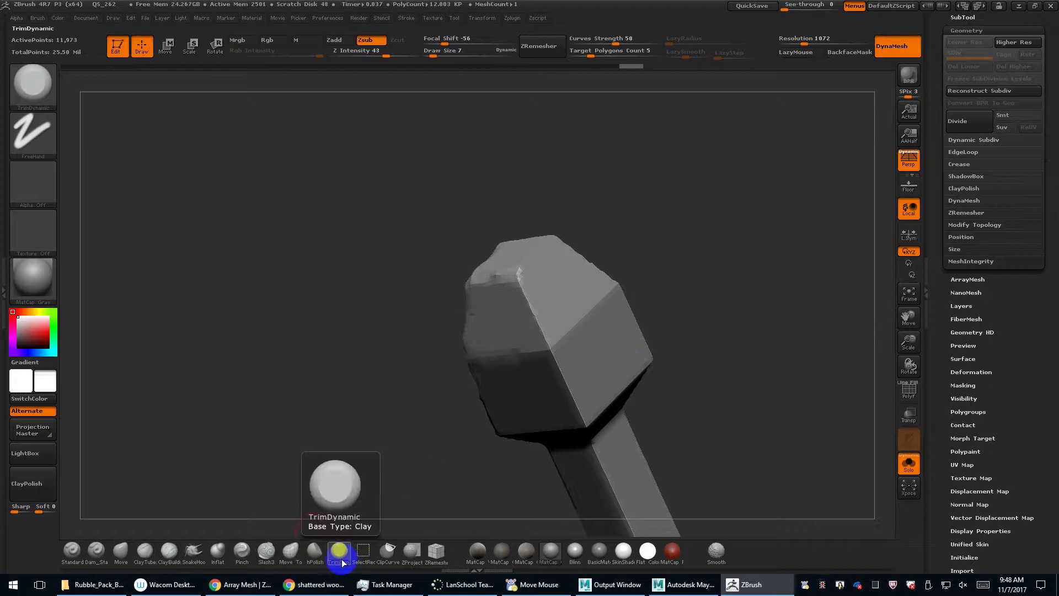
Select TrimDynamic from the brush library, chip further edges of the cap, and turn on the polyframe display.
key("b")
key("t")
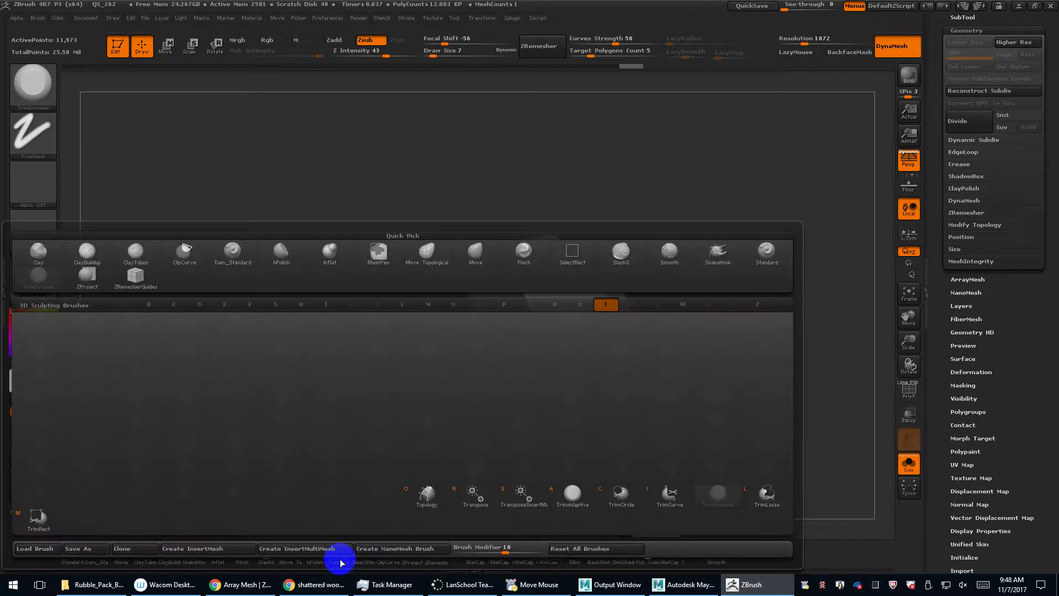
left_click(720, 495)
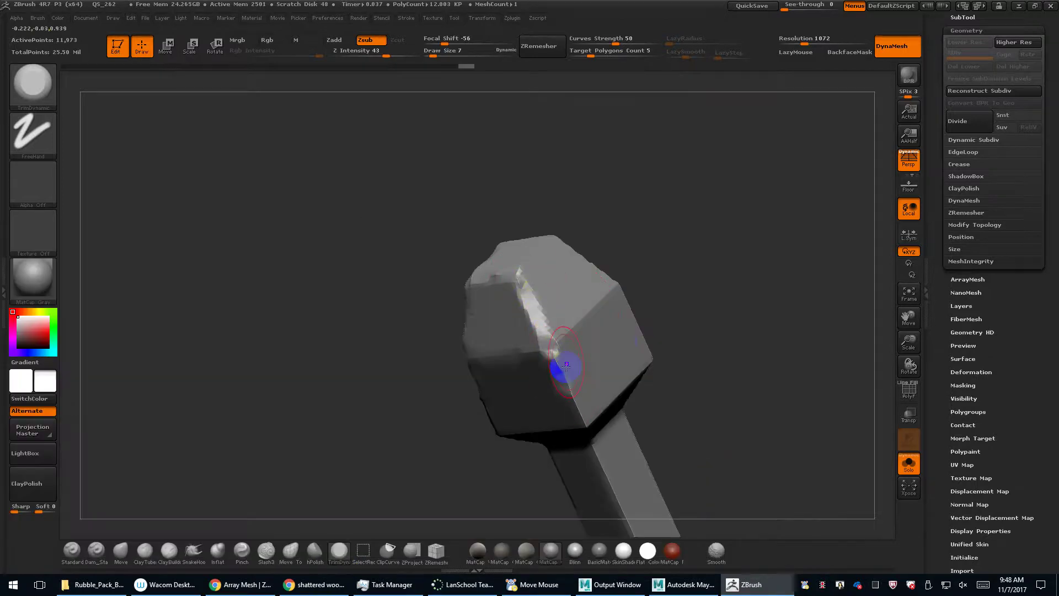
key("ctrl")
key("alt")
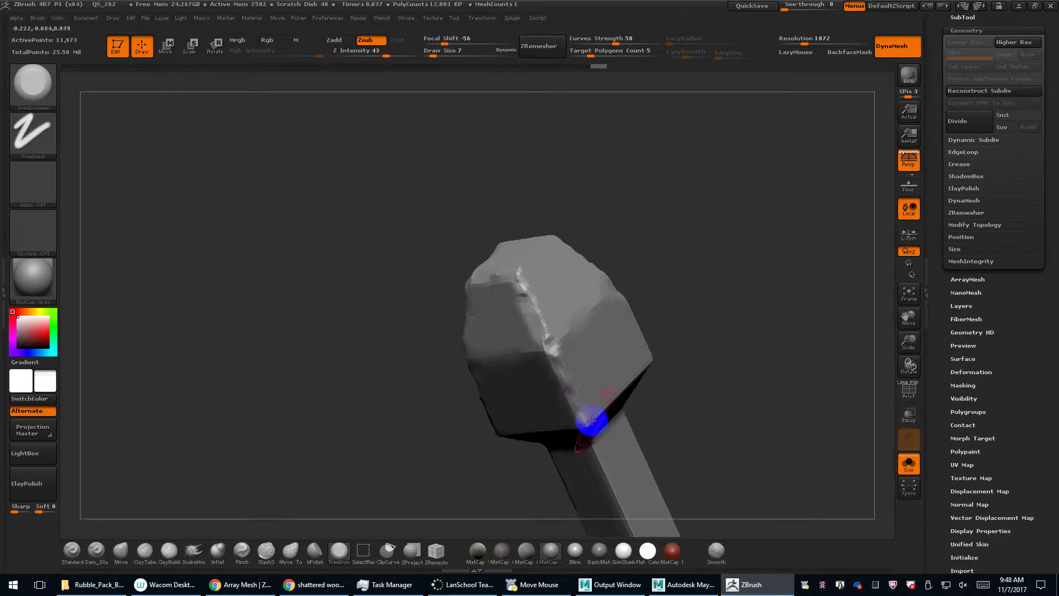
left_click_drag(683, 396, 678, 371)
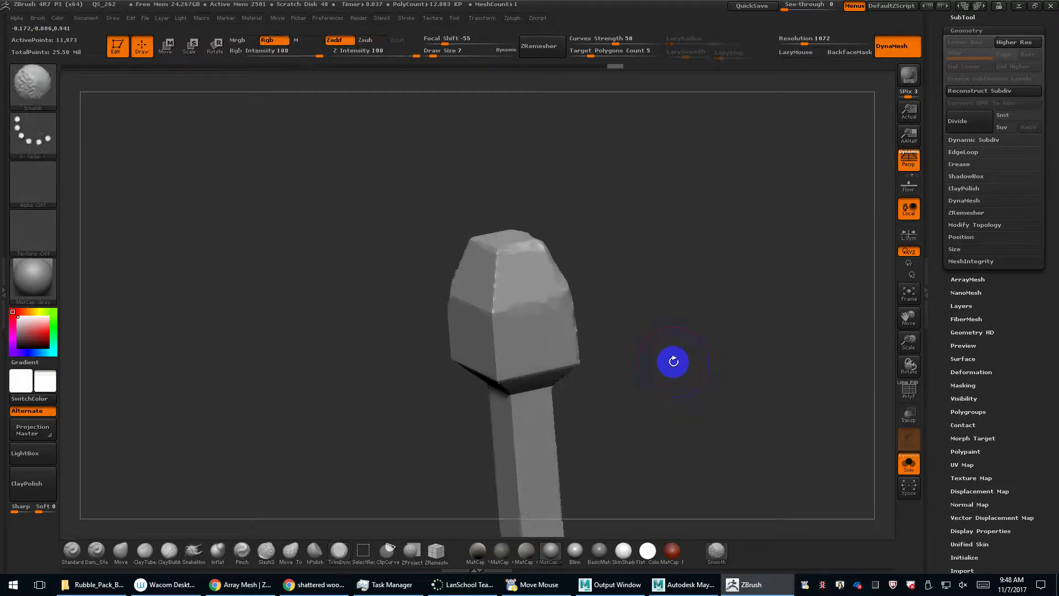
key("shift+f")
left_click_drag(655, 366, 649, 337)
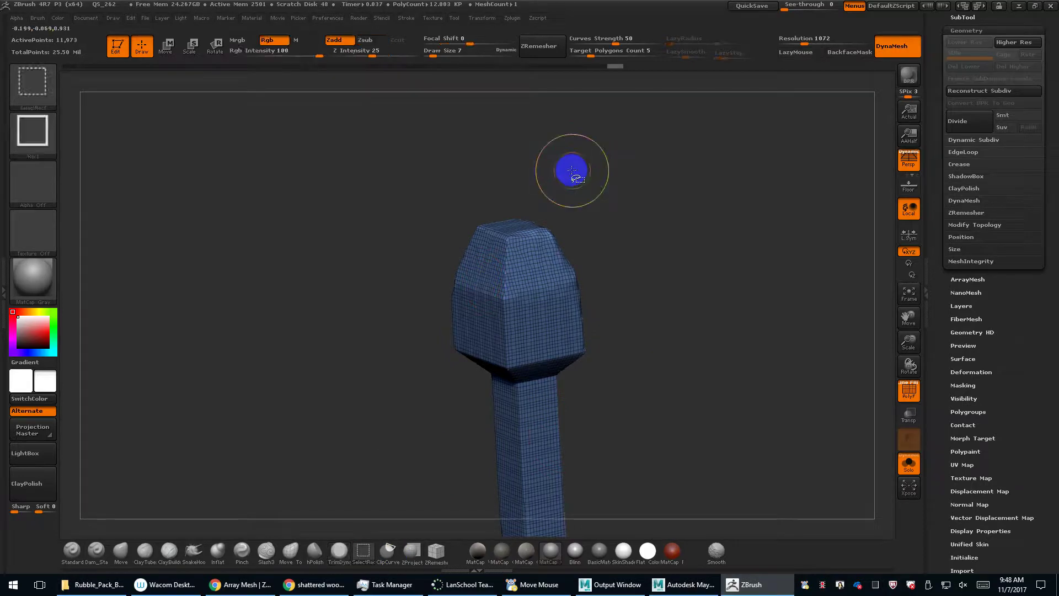
Try masking an area across the pillar's cap and clear the mask again.
key("ctrl")
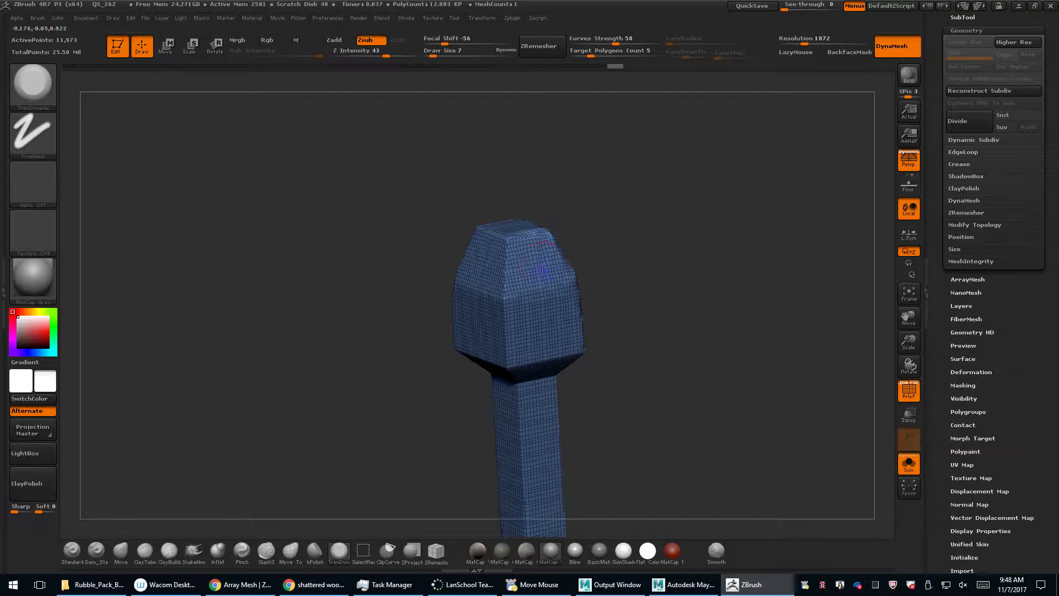
key("b")
key("s")
key("t")
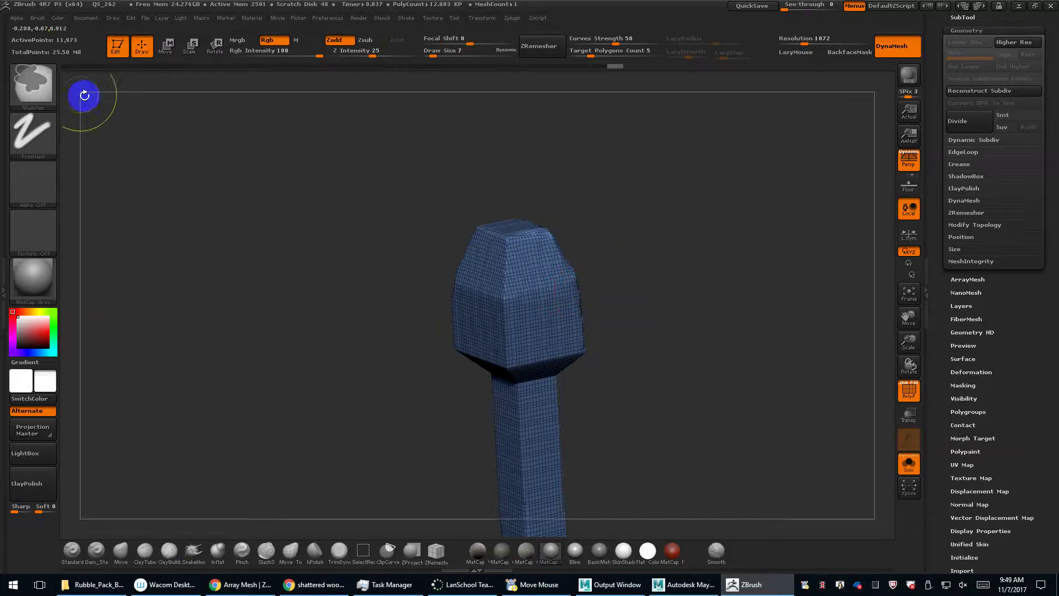
mouse_move(579, 339)
left_mouse_down("ctrl")
mouse_move(504, 326)
mouse_move(510, 338)
left_mouse_up("ctrl")
left_click_drag(687, 235, 644, 349, "ctrl")
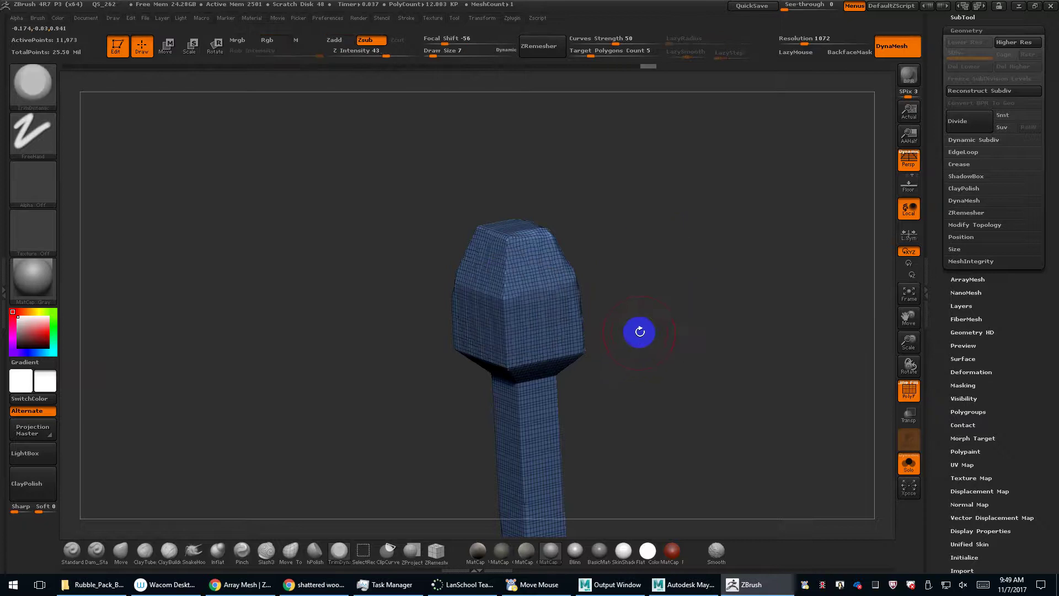
Try the Smooth brush along the cap's front vertical edge and undo the stroke.
key("shift")
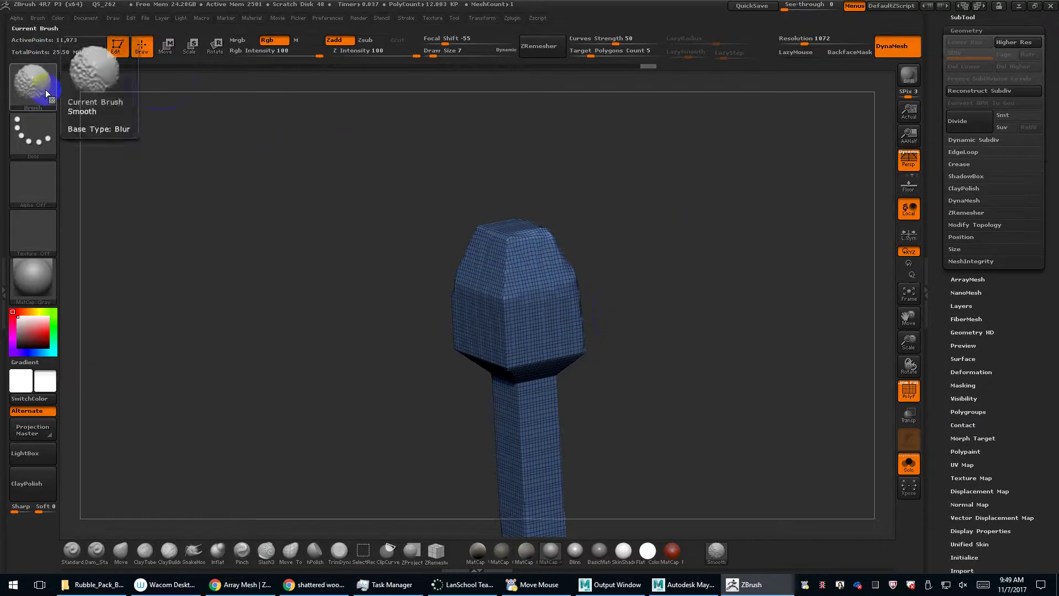
left_click_drag(504, 239, 504, 327, "shift")
key("ctrl+z")
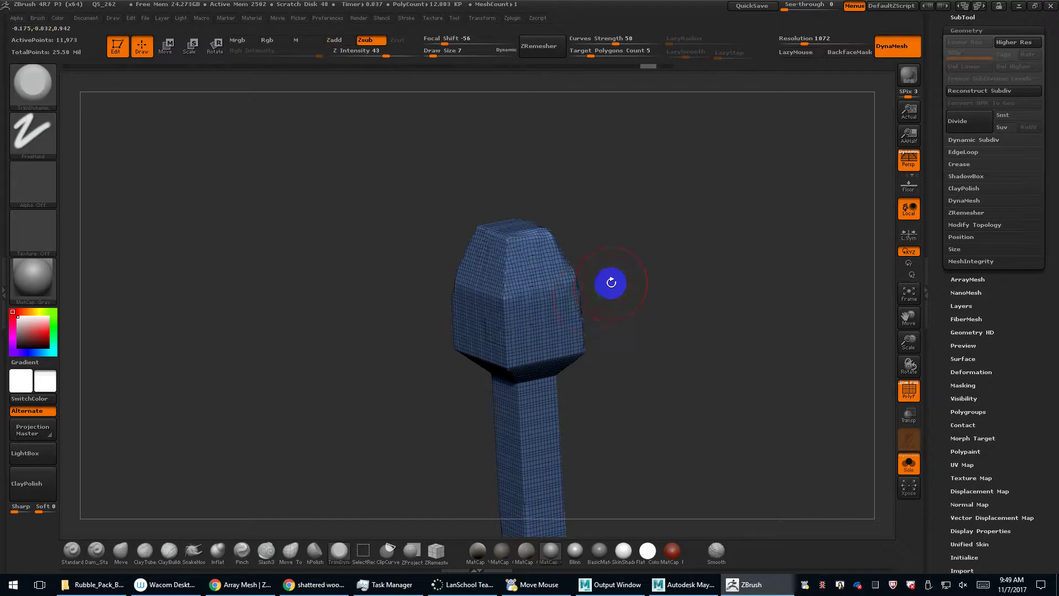
Isolate the cap, and separately hide its middle band with SelectRect, restoring the whole pillar's visibility each time.
key("ctrl+shift")
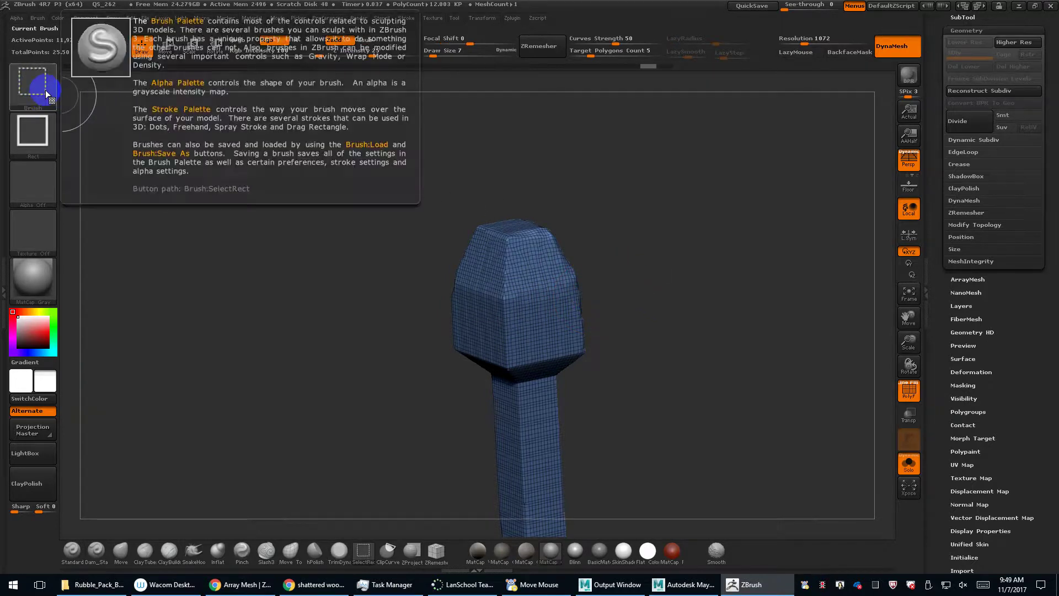
left_click_drag(633, 185, 403, 383, "ctrl+shift")
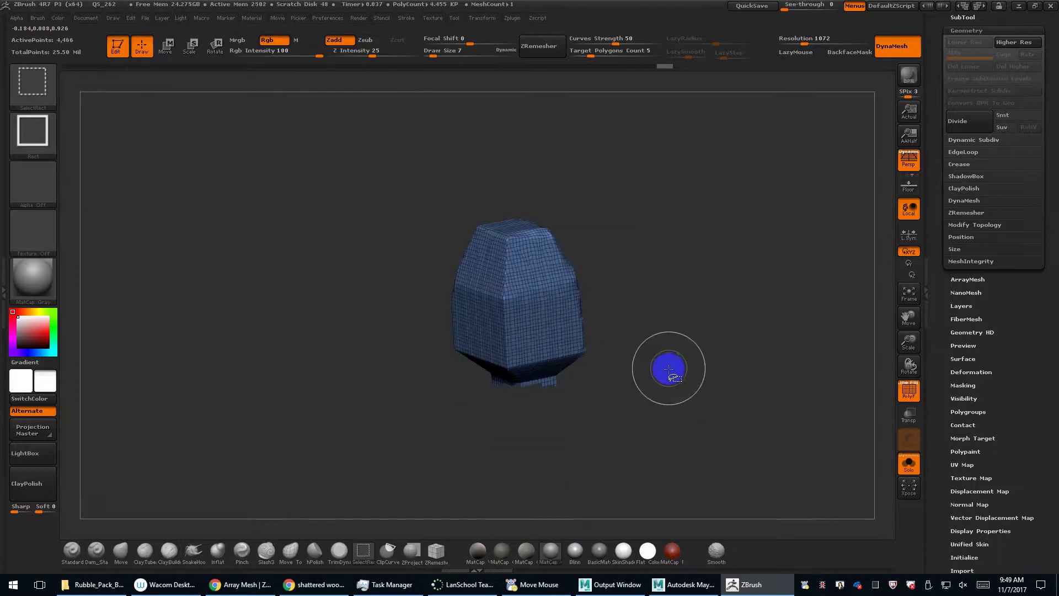
left_click(669, 368, "ctrl+shift")
left_click_drag(597, 253, 421, 362, "ctrl+shift")
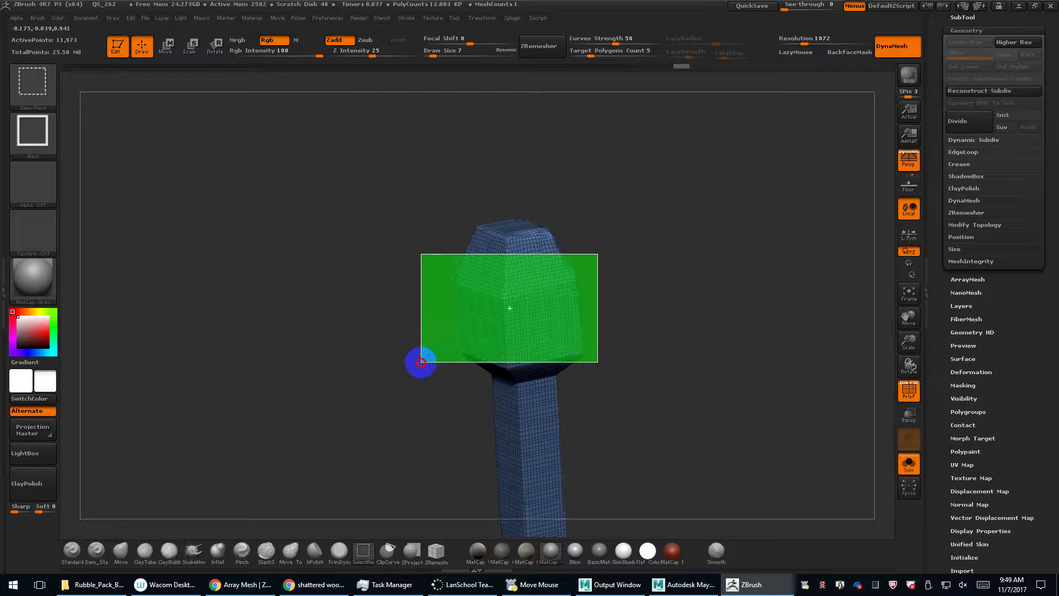
left_click_drag(421, 363, 421, 363, "ctrl+alt+shift")
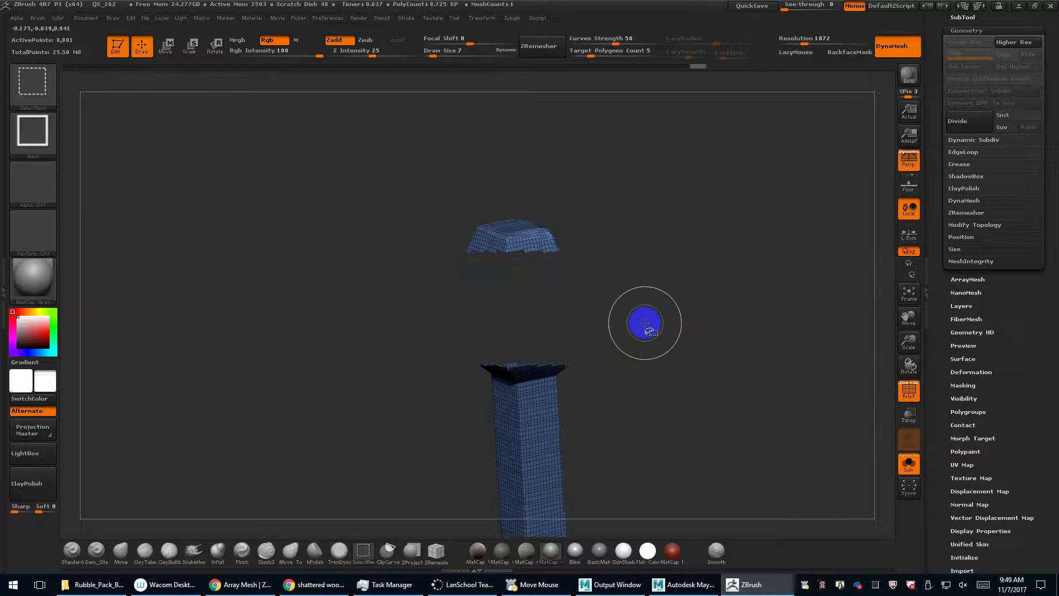
left_click(688, 307, "ctrl+shift")
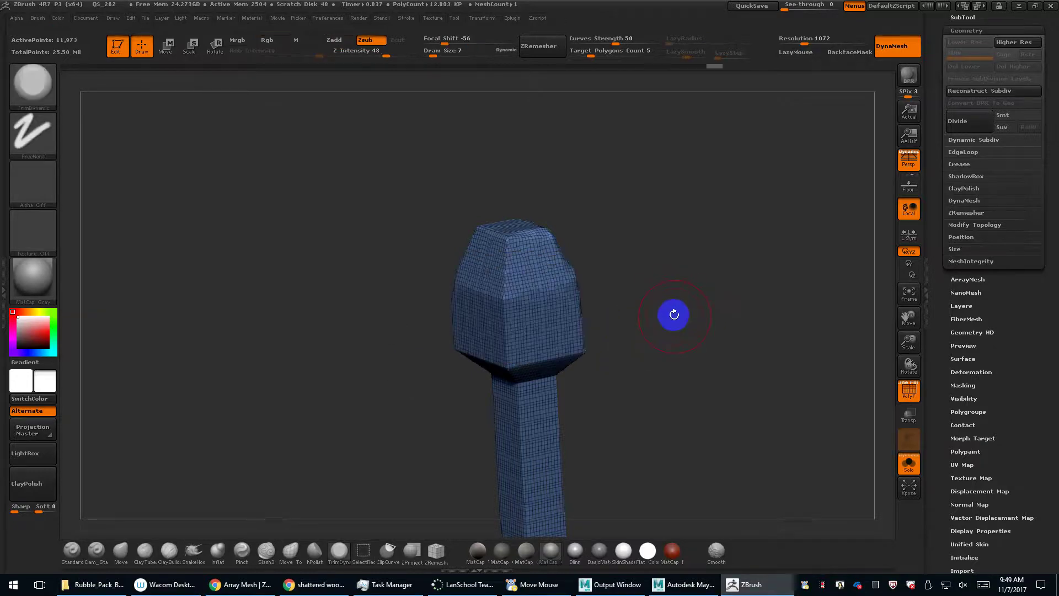
Switch the SelectRect stroke to Lasso, try a lasso visibility selection on the pillar, and restore full visibility.
left_click_drag(674, 312, 652, 342)
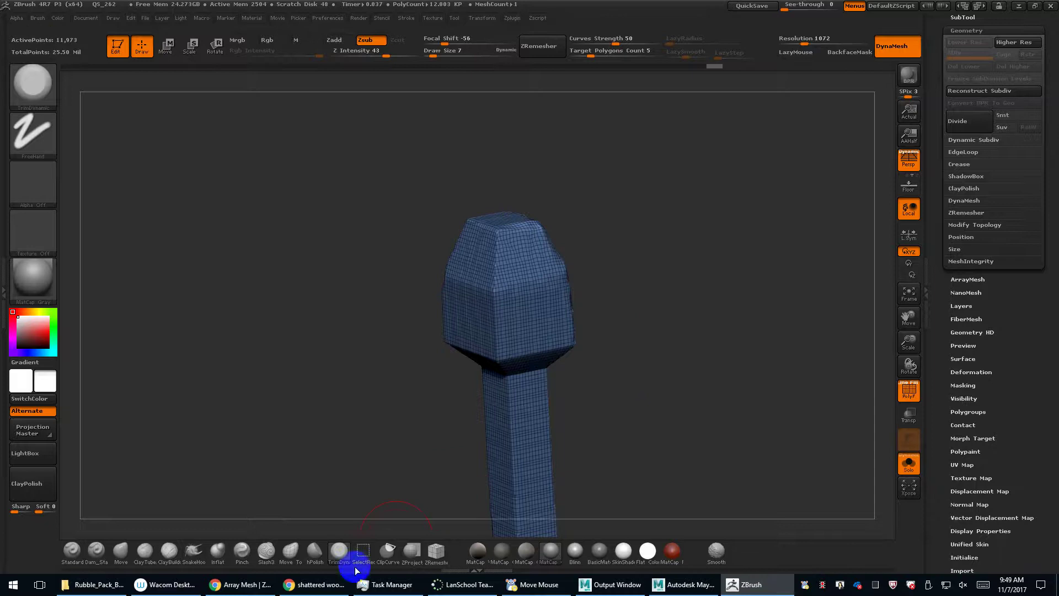
key("ctrl+shift")
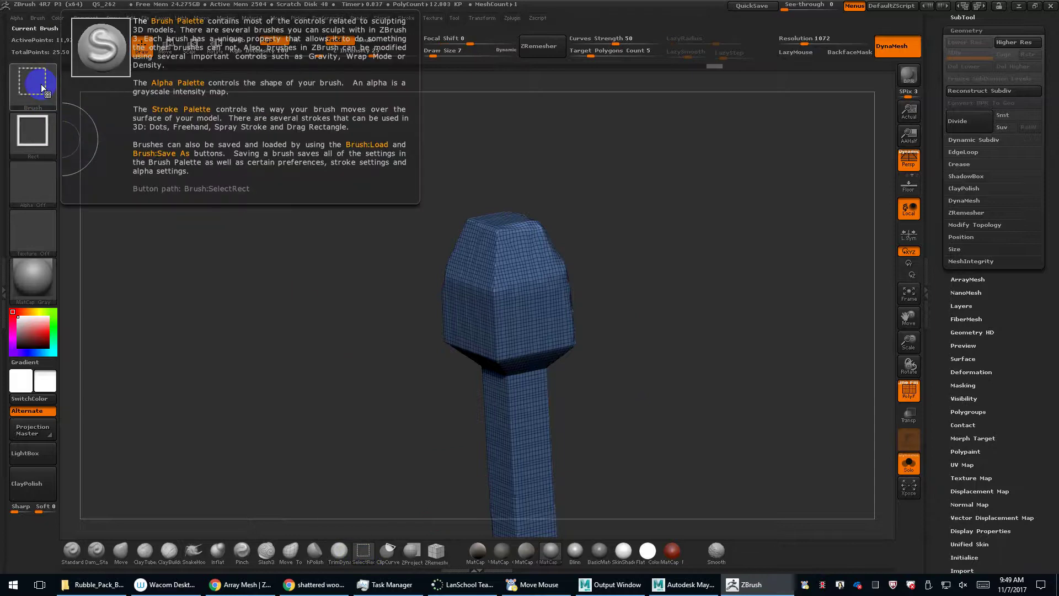
left_click(26, 137)
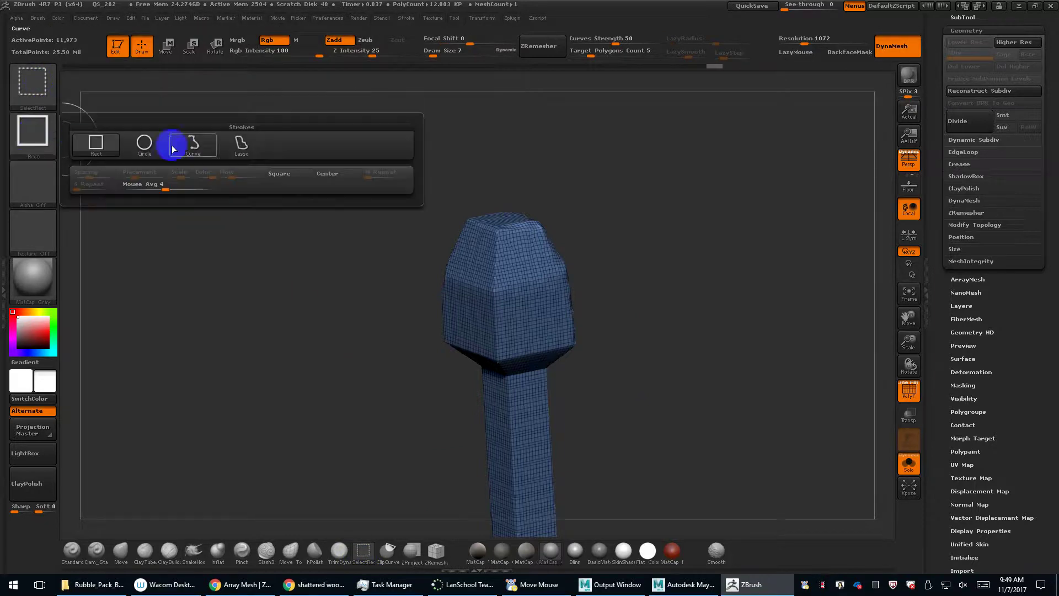
left_click(227, 143)
mouse_move(608, 321)
left_mouse_down("ctrl+shift")
mouse_move(613, 248)
mouse_move(383, 230)
mouse_move(485, 338)
mouse_move(546, 464)
mouse_move(620, 449)
mouse_move(607, 445)
mouse_move(638, 354)
left_mouse_up("ctrl+shift")
left_click(630, 420, "ctrl+shift")
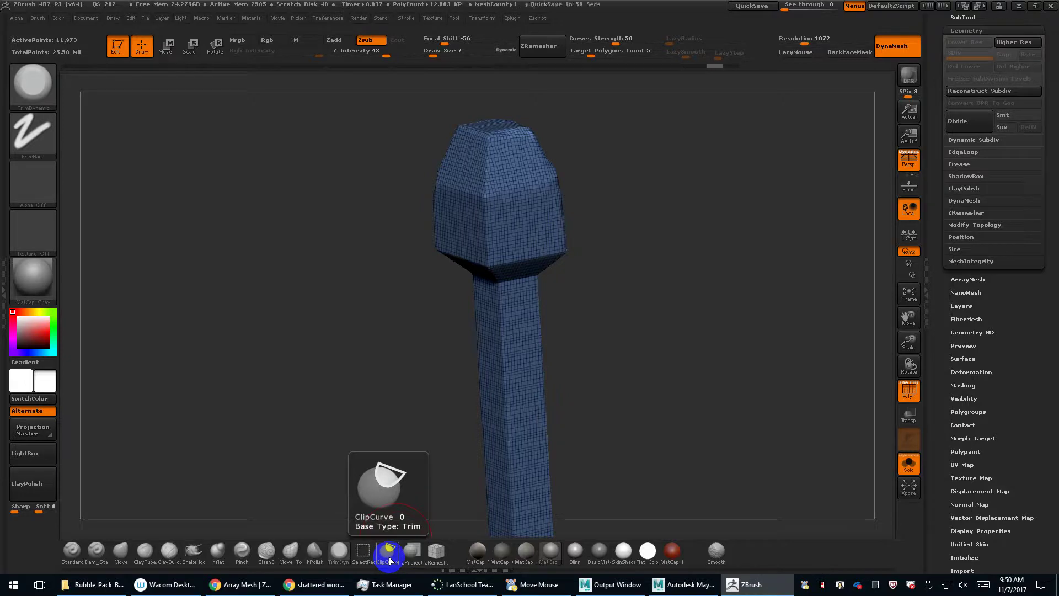
Choose ClipCurve as the selection brush and face the pillar's cap straight on for clipping.
left_click(388, 552)
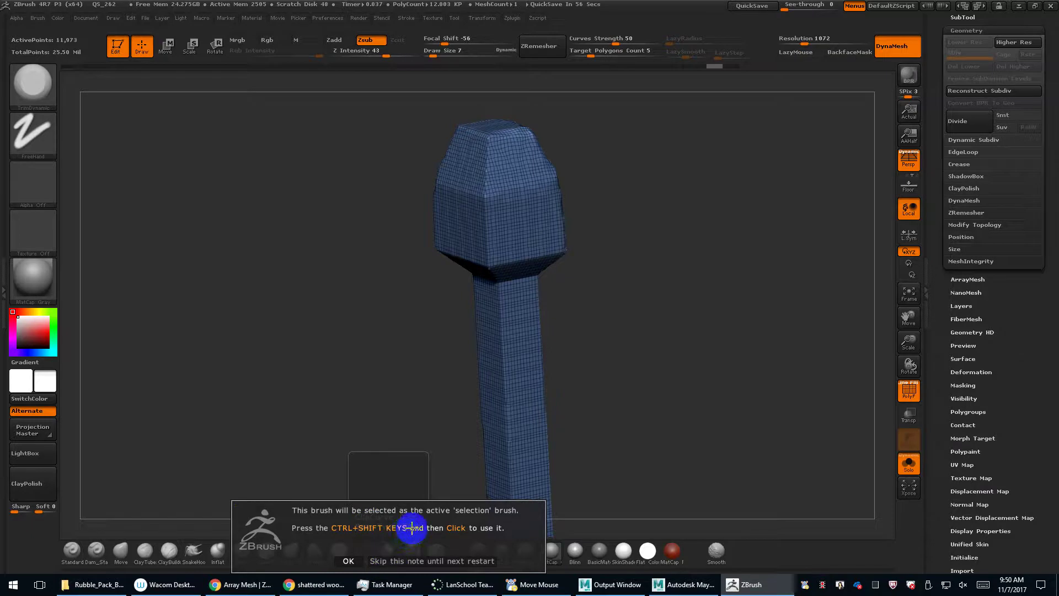
left_click(351, 560)
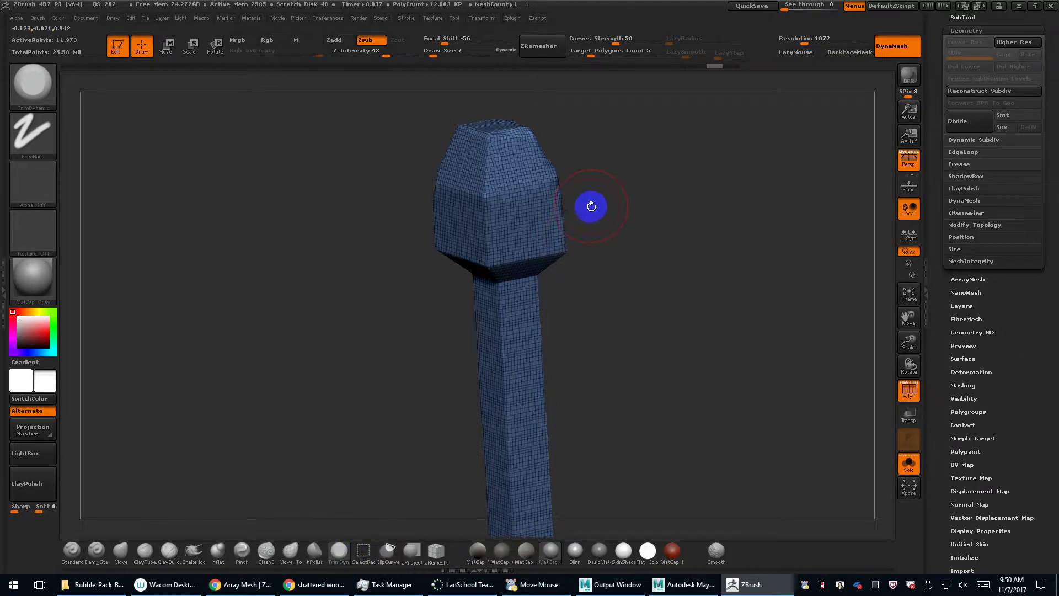
mouse_move(603, 175)
left_mouse_down("ctrl+shift")
mouse_move(441, 281)
mouse_move(573, 201)
left_mouse_up("ctrl+shift")
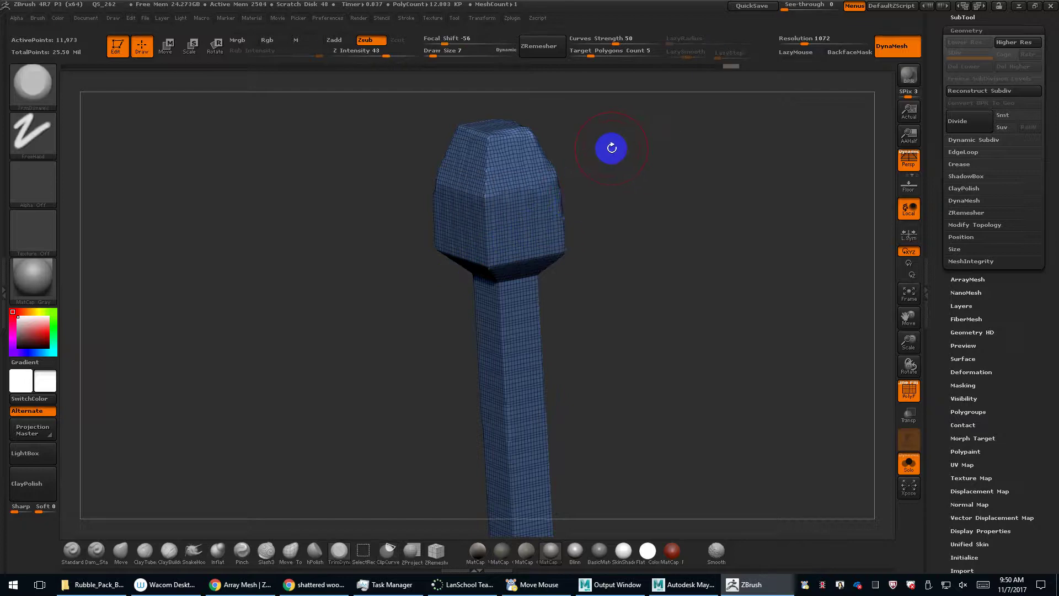
mouse_move(600, 148)
left_mouse_down("ctrl+shift")
mouse_move(503, 218)
mouse_move(396, 273)
mouse_move(506, 254)
mouse_move(501, 184)
mouse_move(473, 286)
mouse_move(567, 270)
mouse_move(582, 243)
mouse_move(572, 224)
mouse_move(647, 262)
mouse_move(603, 189)
left_mouse_up("ctrl+shift")
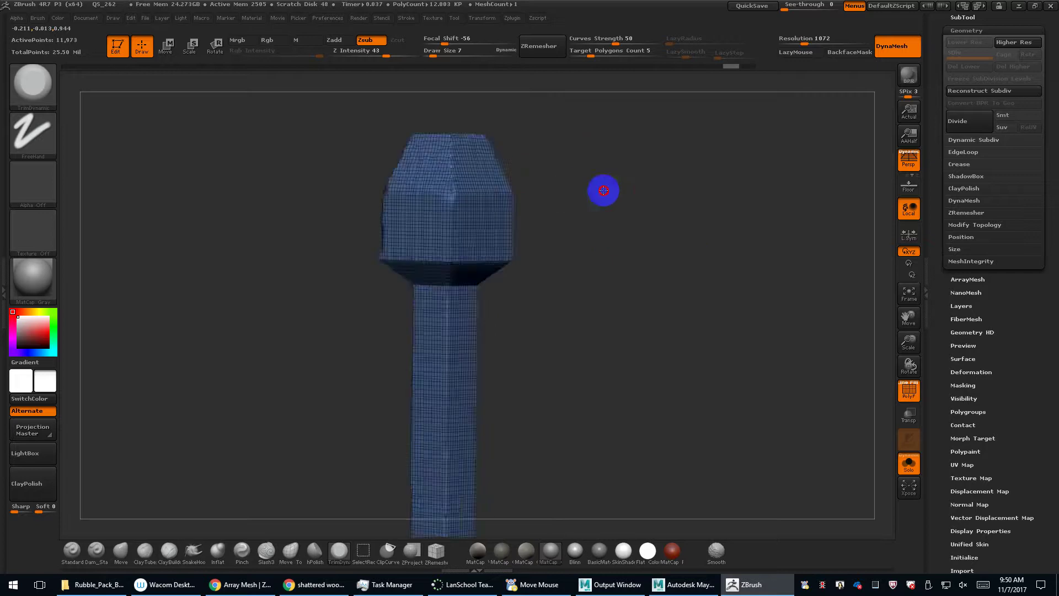
left_click_drag(420, 113, 496, 204, "ctrl+shift")
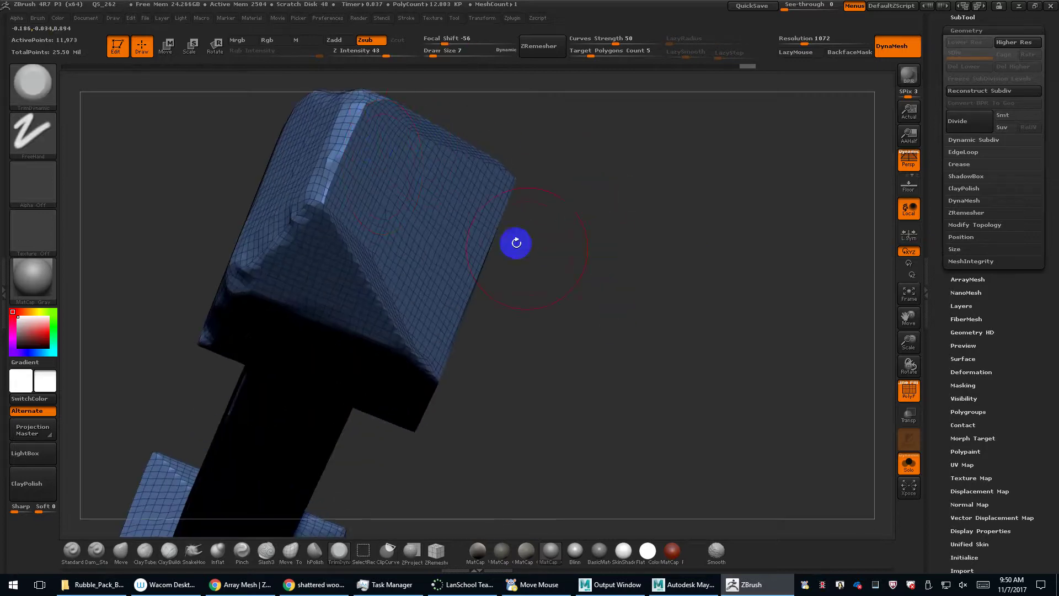
left_click_drag(515, 243, 608, 269)
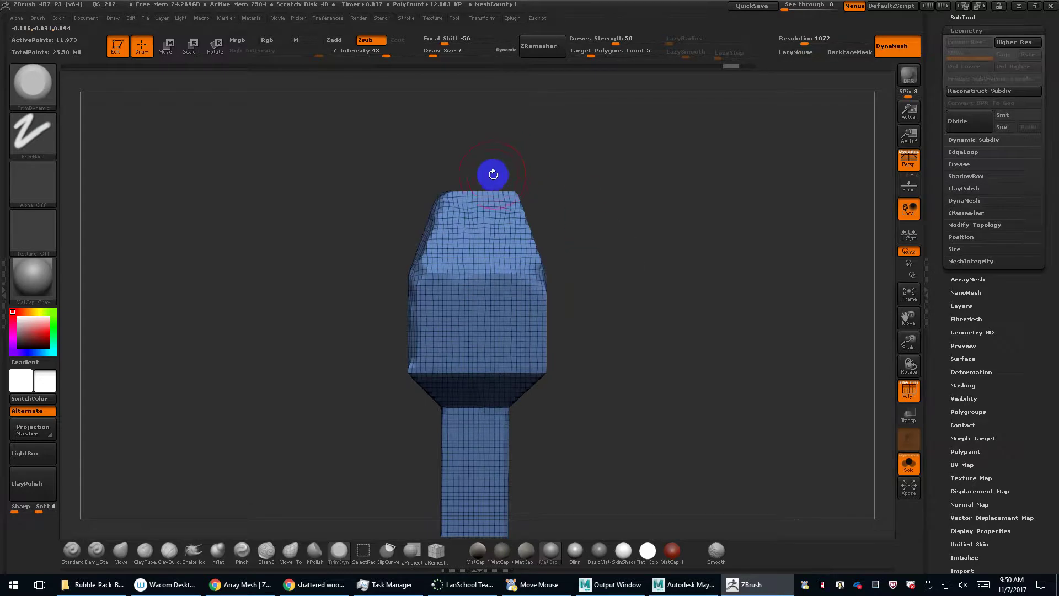
Try straight diagonal ClipCurve cuts along each side of the cap, undoing each one.
mouse_move(447, 150)
left_mouse_down("ctrl+shift")
mouse_move(558, 286)
mouse_move(516, 239)
mouse_move(485, 234)
mouse_move(503, 224)
mouse_move(499, 256)
mouse_move(450, 237)
mouse_move(535, 253)
mouse_move(428, 225)
mouse_move(551, 255)
mouse_move(425, 230)
mouse_move(530, 256)
mouse_move(545, 231)
mouse_move(523, 246)
mouse_move(465, 252)
mouse_move(581, 223)
mouse_move(433, 283)
mouse_move(439, 296)
mouse_move(556, 274)
mouse_move(467, 278)
mouse_move(558, 248)
mouse_move(567, 276)
left_mouse_up("ctrl+shift")
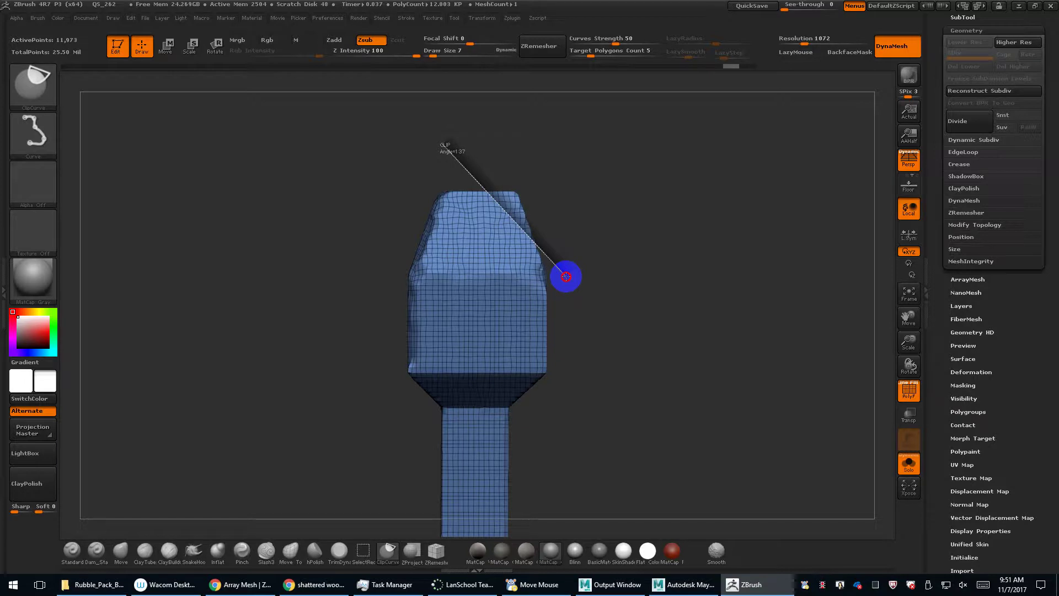
left_click_drag(566, 276, 569, 290, "ctrl+shift")
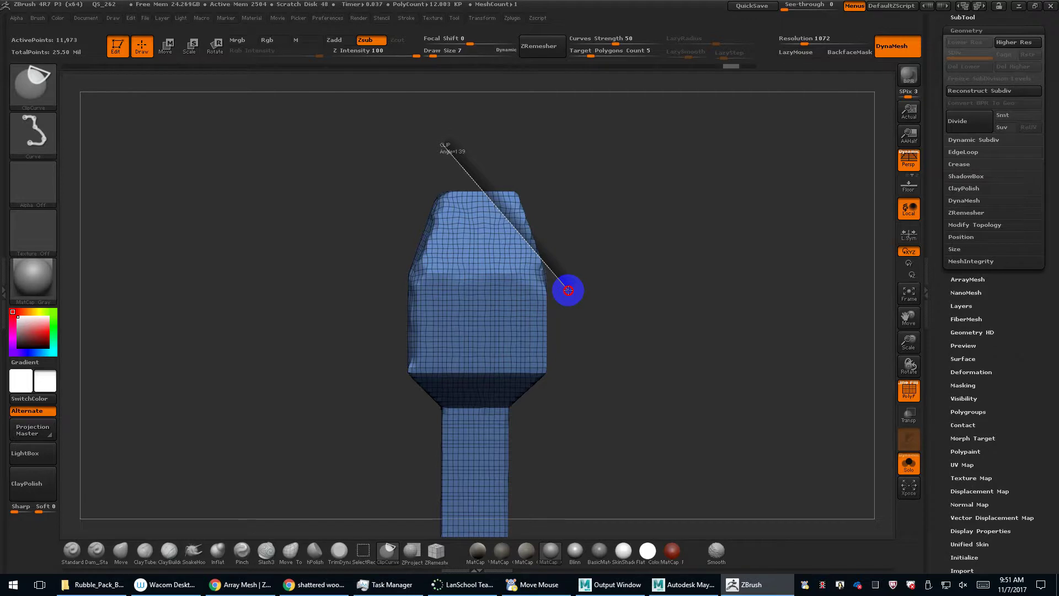
mouse_move(568, 291)
left_mouse_down()
mouse_move(539, 213)
mouse_move(506, 293)
mouse_move(507, 453)
left_mouse_up()
key("ctrl+z")
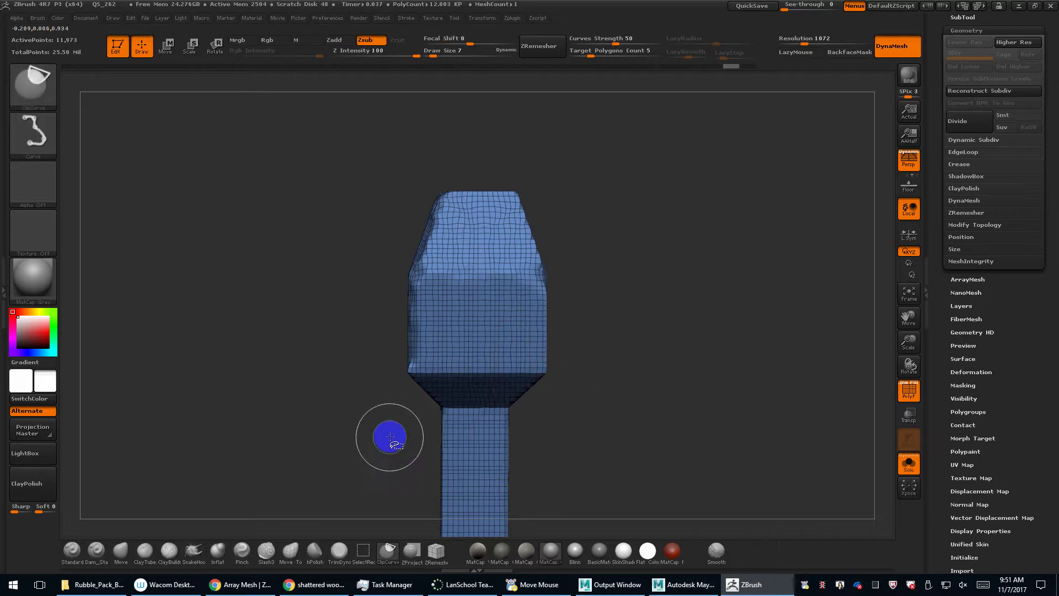
mouse_move(390, 439)
left_mouse_down()
mouse_move(466, 237)
mouse_move(481, 157)
left_mouse_up()
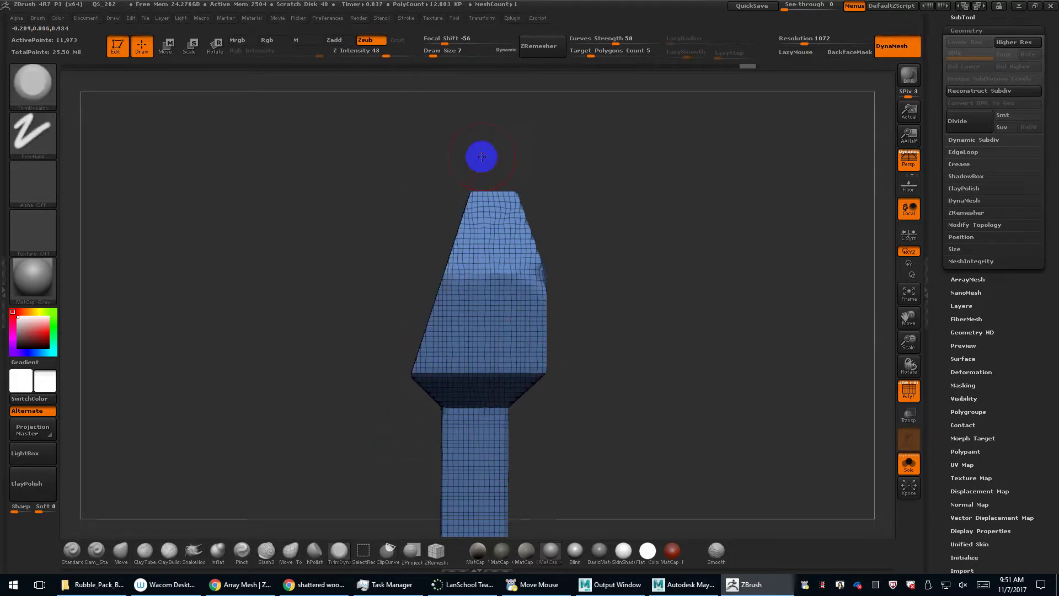
key("ctrl+z")
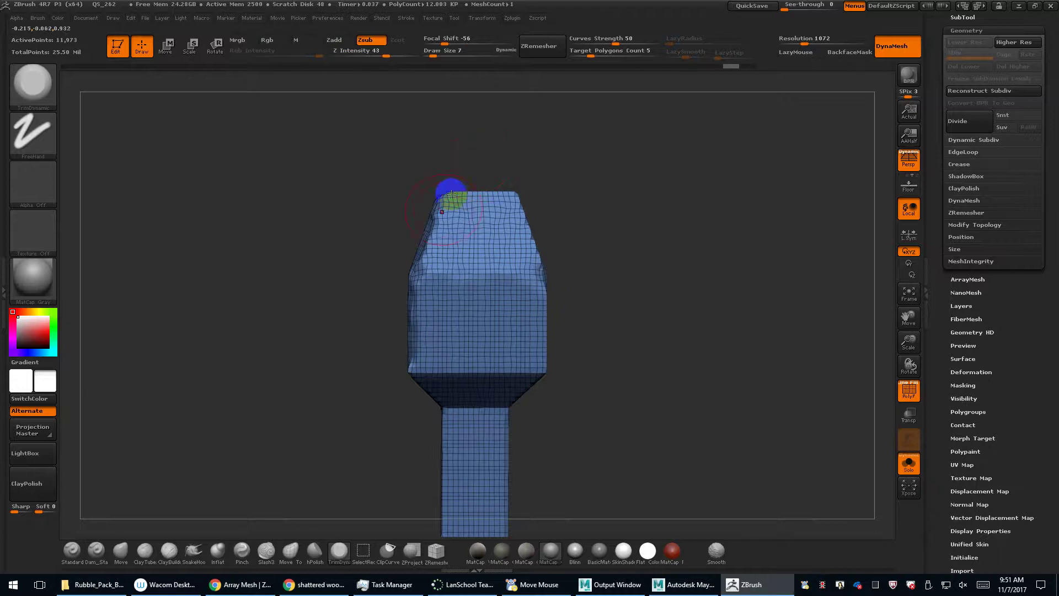
Try an angled, curved ClipCurve cut through the side of the cap and try smoothing the clipped ridge.
mouse_move(350, 389)
left_mouse_down("ctrl+shift")
mouse_move(402, 355)
mouse_move(453, 296)
mouse_move(460, 301)
mouse_move(461, 239)
mouse_move(546, 194)
left_mouse_up("ctrl+shift")
key("alt")
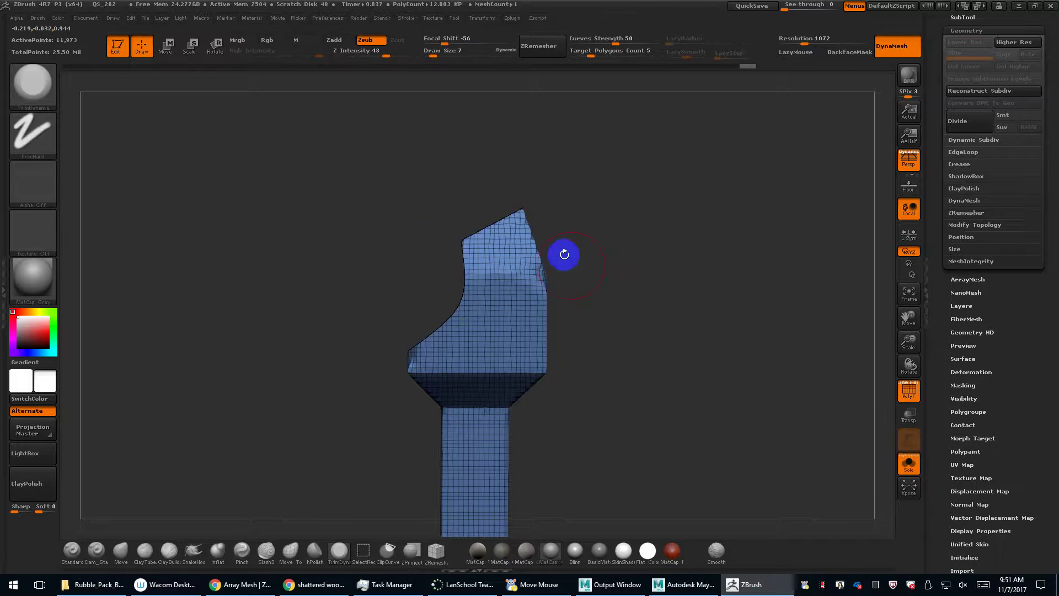
mouse_move(585, 322)
left_mouse_down()
mouse_move(638, 334)
mouse_move(681, 390)
mouse_move(664, 306)
mouse_move(708, 304)
left_mouse_up()
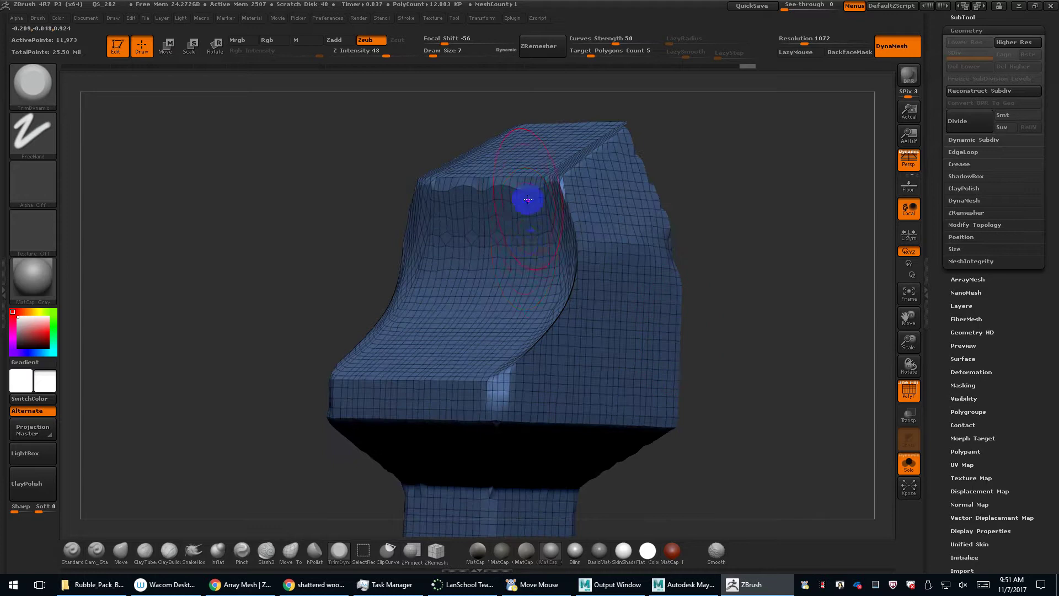
left_click_drag(813, 293, 714, 278)
left_click_drag(670, 221, 674, 297, "alt")
key("s")
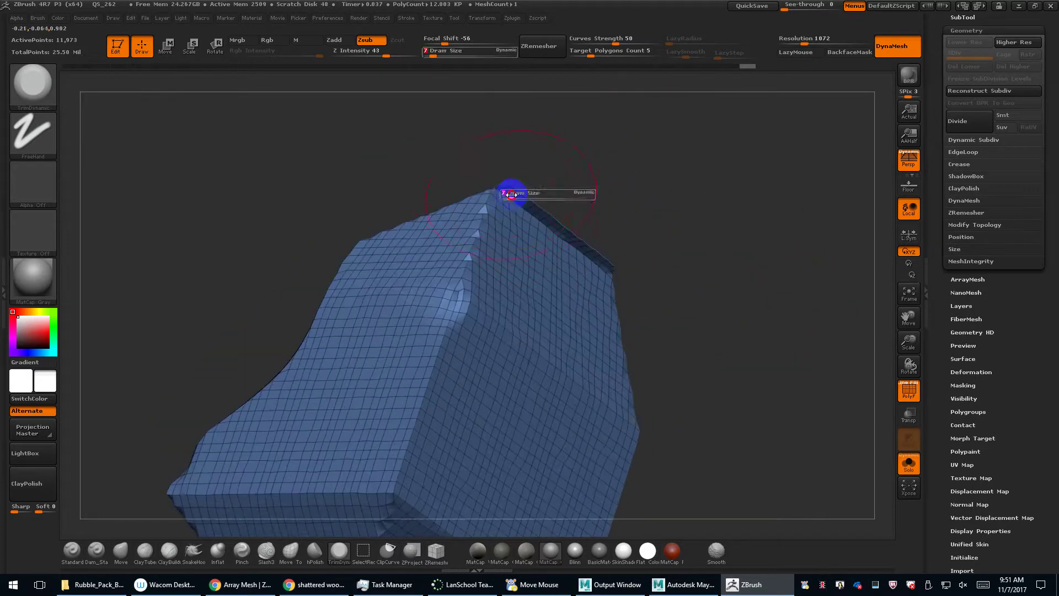
mouse_move(511, 194)
left_mouse_down()
mouse_move(612, 250)
mouse_move(546, 208)
mouse_move(634, 282)
mouse_move(527, 194)
left_mouse_up()
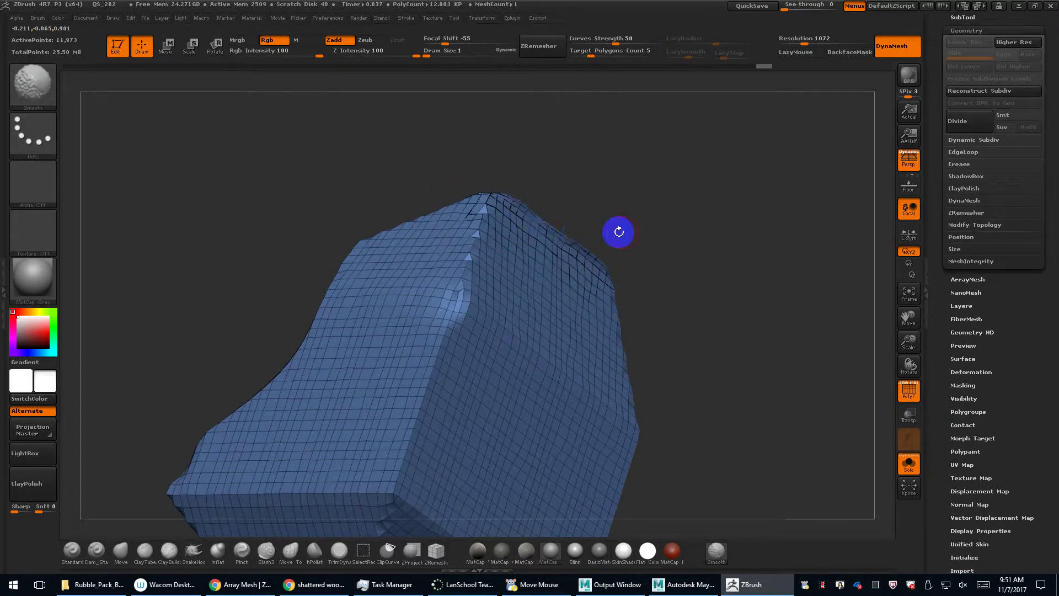
Restore the unclipped cap and set the TrimDynamic brush's draw size to 11.
key("b")
key("t")
key("d")
mouse_move(617, 229)
left_mouse_down()
mouse_move(698, 298)
mouse_move(634, 247)
mouse_move(634, 279)
mouse_move(646, 276)
mouse_move(619, 264)
left_mouse_up()
key("s")
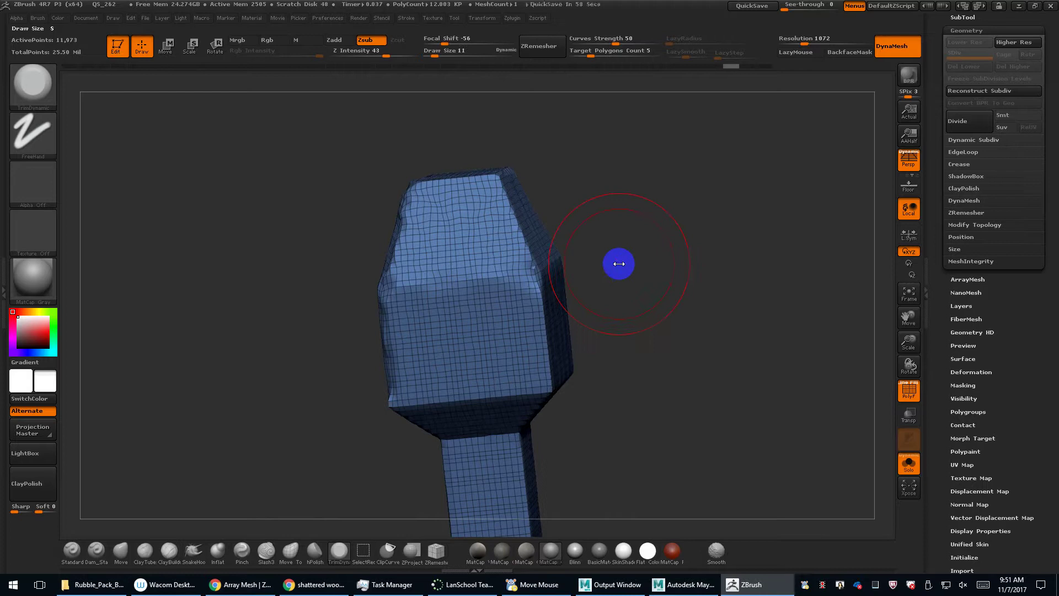
Choose the ClipCircle brush, try a circular clip over the cap's shoulder, and undo it.
key("b")
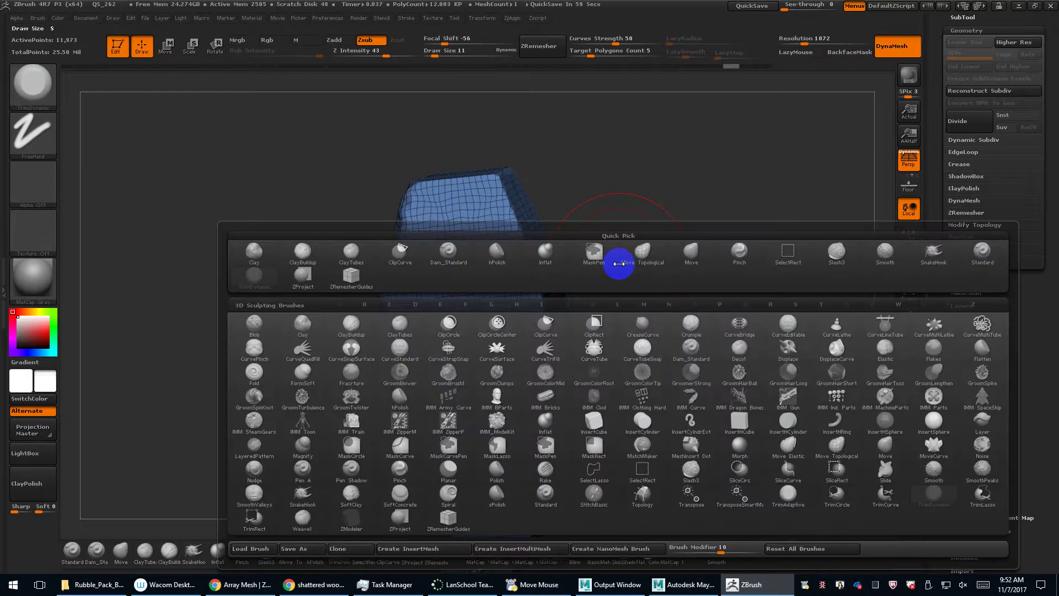
key("c")
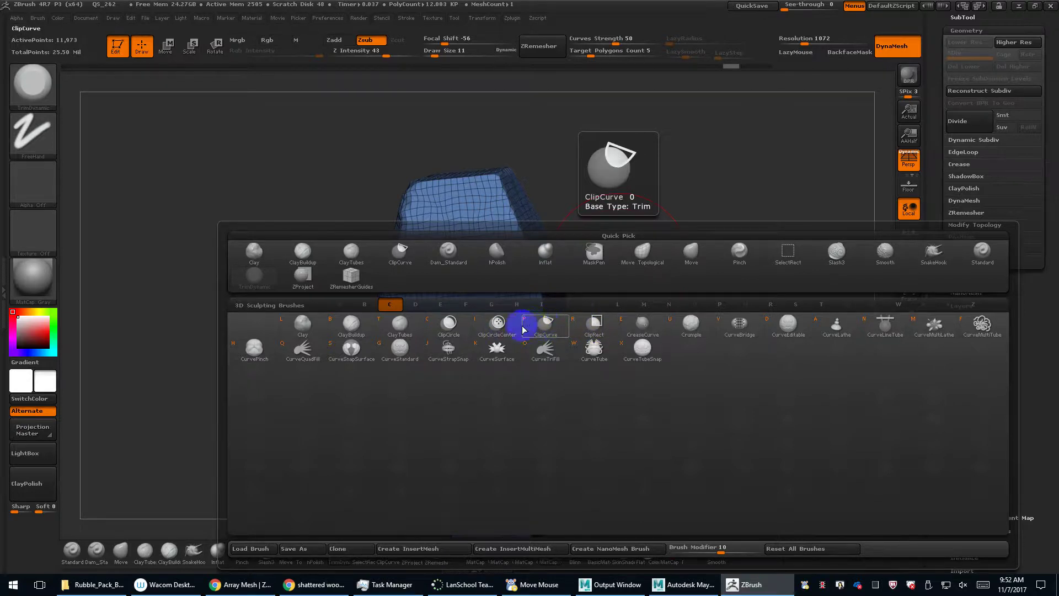
left_click(462, 326)
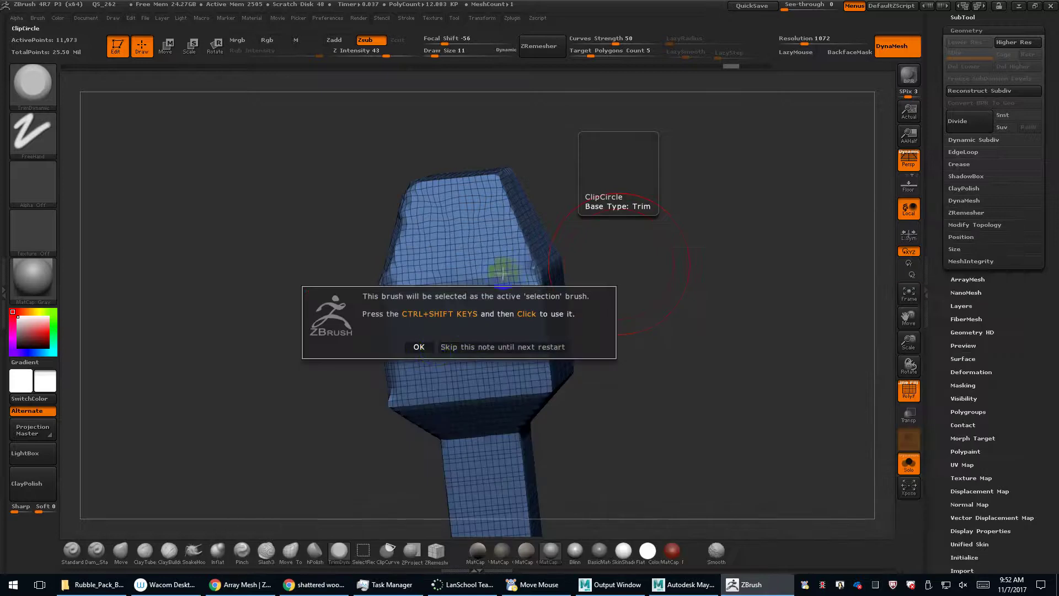
left_click(422, 346)
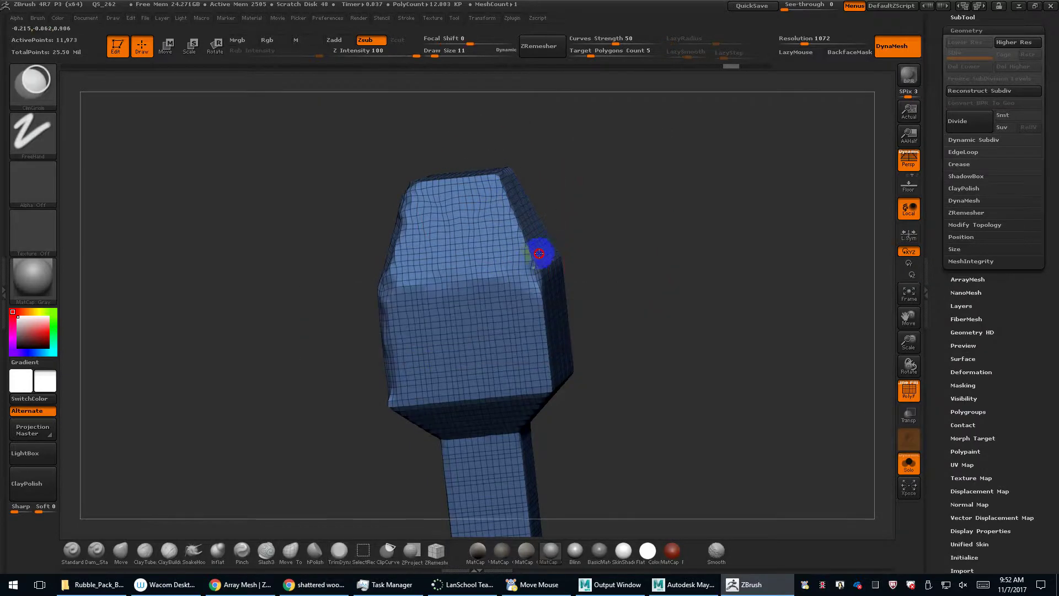
mouse_move(635, 216)
left_mouse_down("ctrl+shift")
mouse_move(581, 276)
mouse_move(507, 323)
mouse_move(492, 311)
left_mouse_up("ctrl+shift")
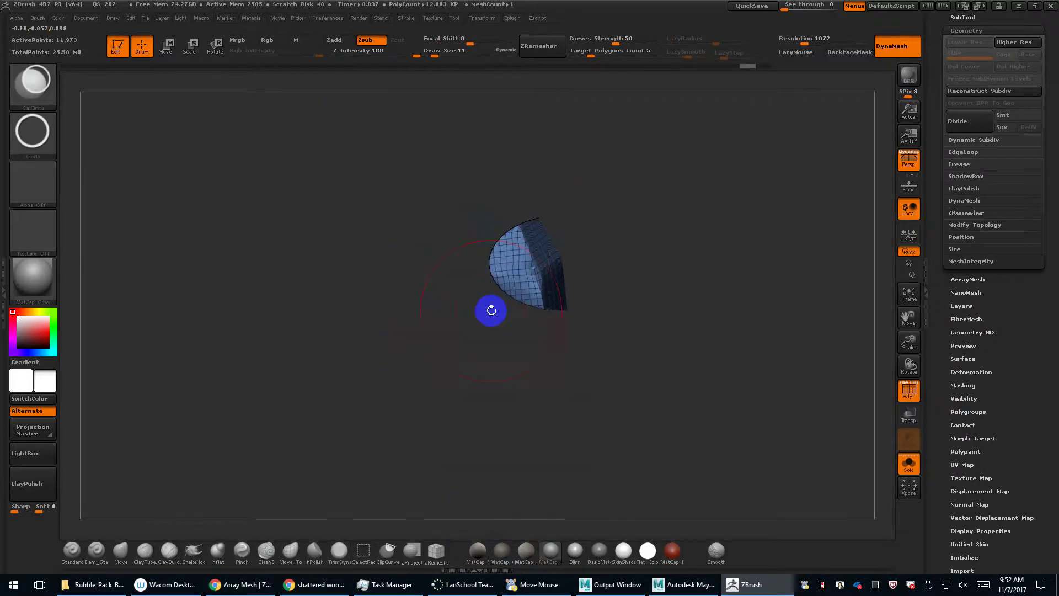
left_click_drag(636, 317, 638, 274)
key("ctrl+z")
key("ctrl+z")
key("ctrl+z")
Try an inverted ClipCircle cut into the cap's shoulder and undo it.
left_click_drag(571, 202, 438, 314, "ctrl+alt+shift")
left_click_drag(657, 315, 577, 327)
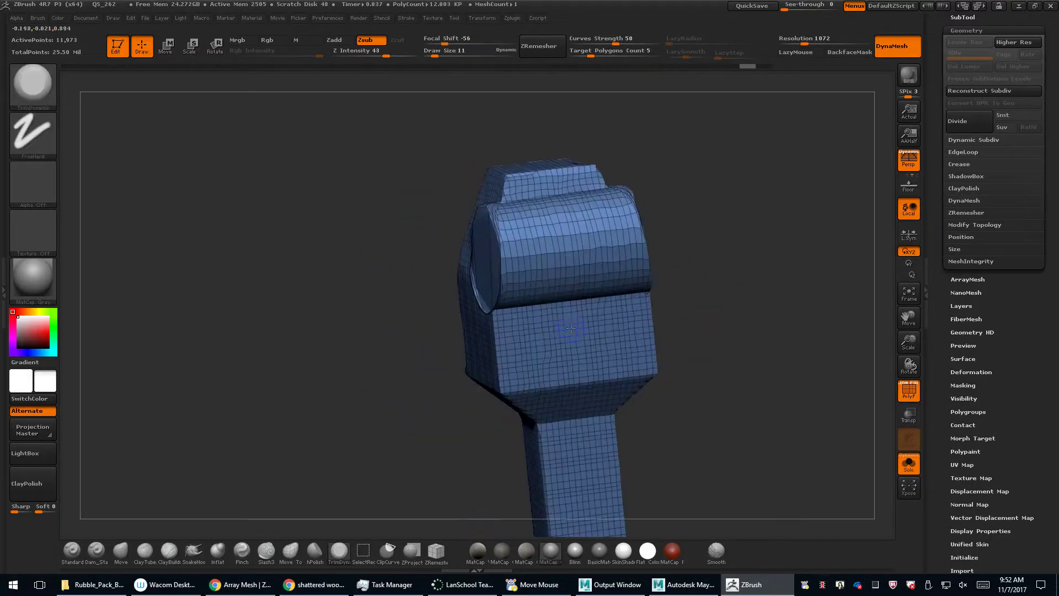
key("ctrl+z")
left_click_drag(700, 304, 723, 303, "shift")
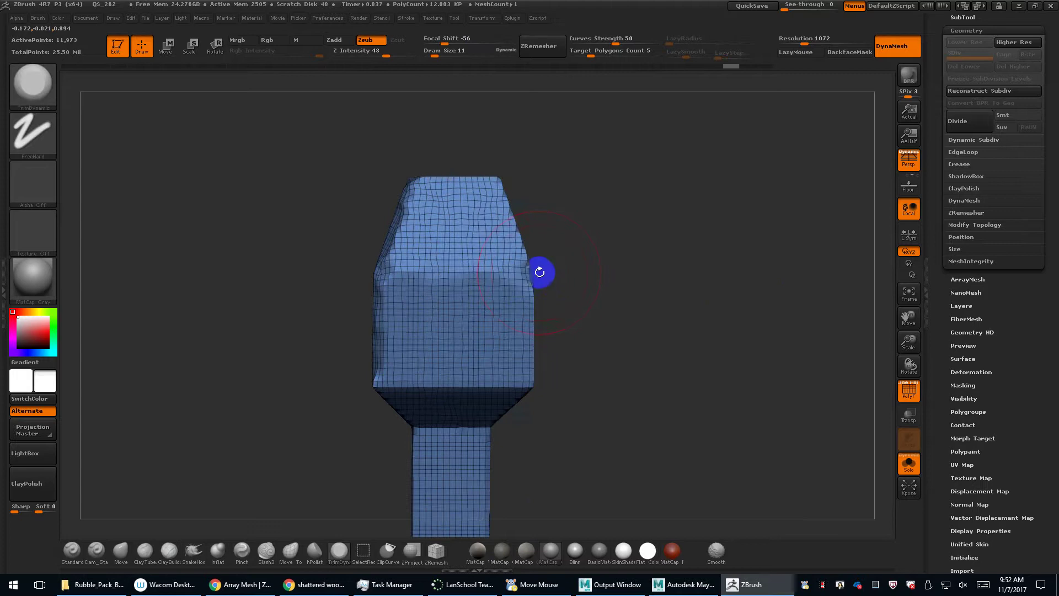
Choose the TrimCurve brush and trim a diagonal slice off the upper side of the pillar's cap.
key("b")
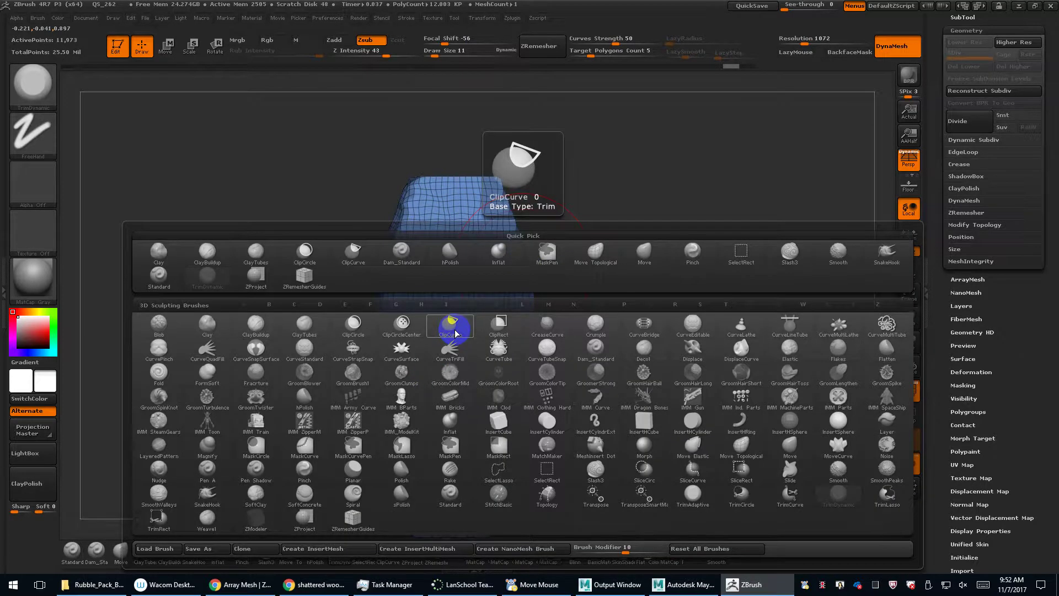
key("t")
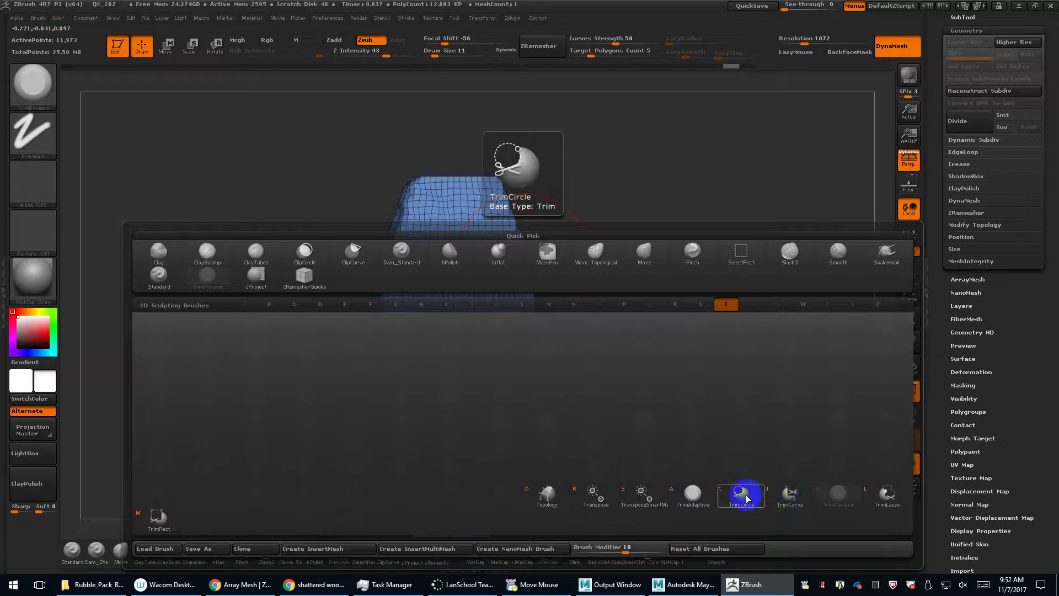
left_click(791, 495)
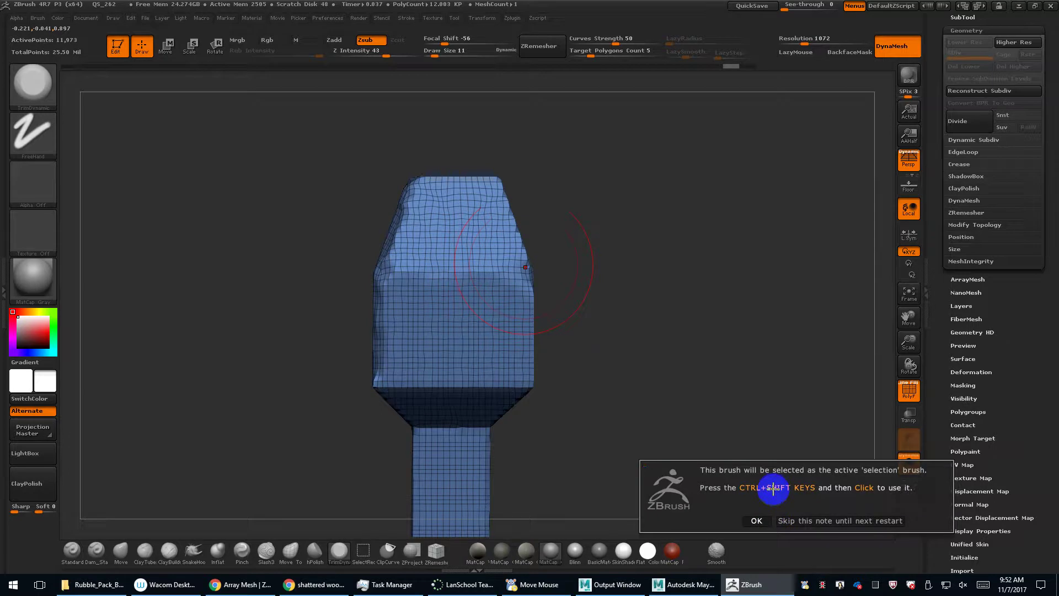
left_click(758, 520)
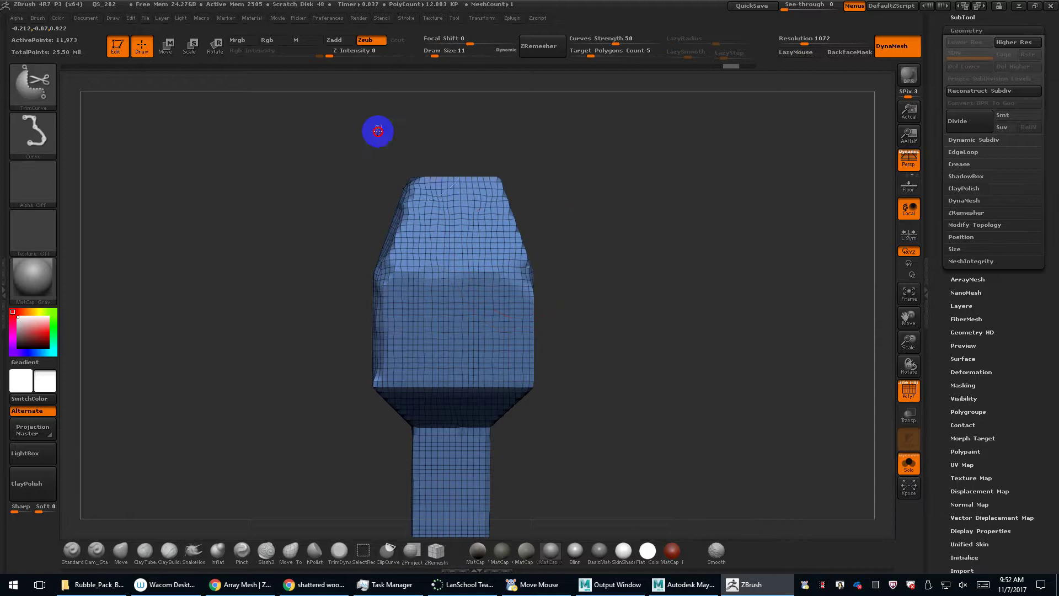
mouse_move(375, 127)
left_mouse_down("ctrl+shift")
mouse_move(580, 395)
mouse_move(613, 408)
mouse_move(591, 393)
mouse_move(525, 243)
left_mouse_up("ctrl+shift")
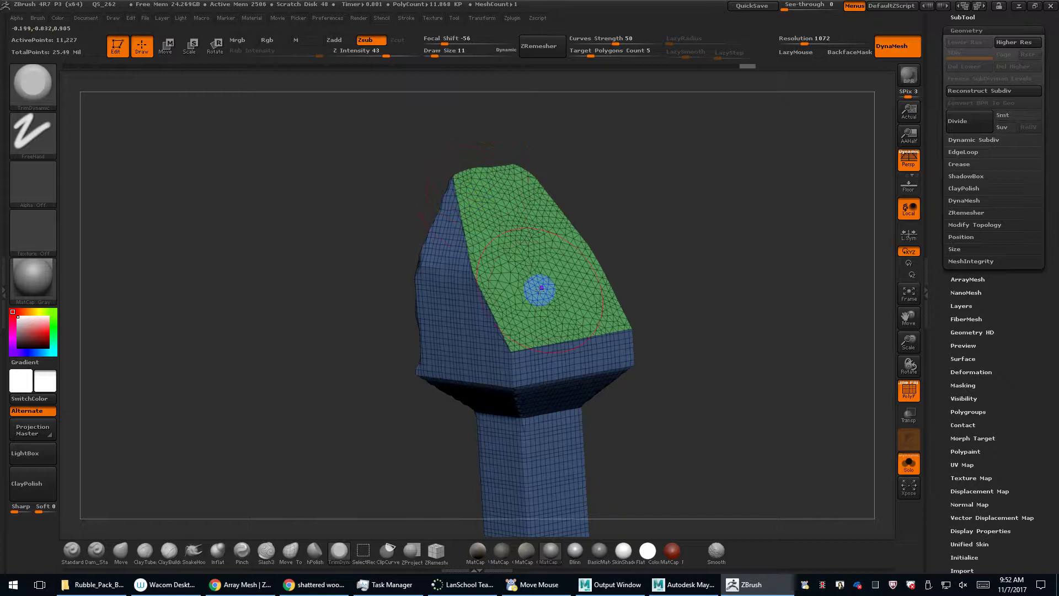
left_click_drag(672, 280, 570, 296)
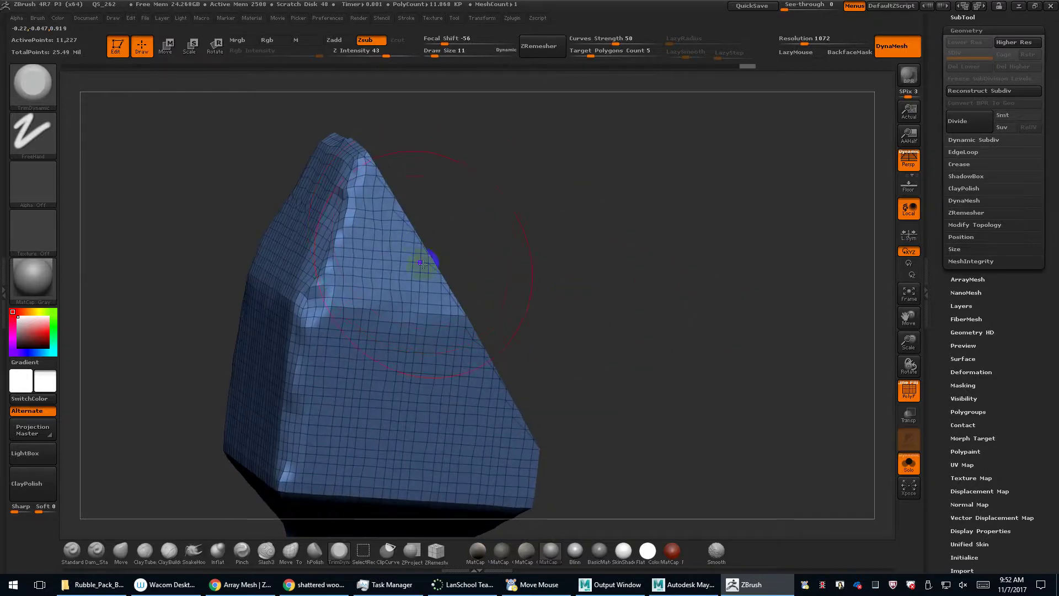
left_click_drag(451, 293, 552, 408)
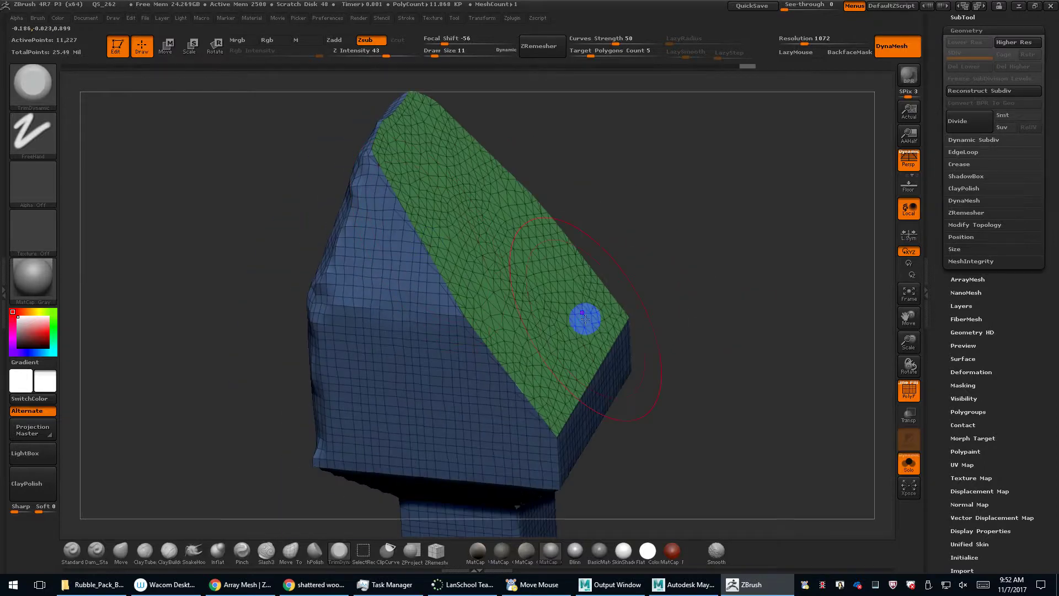
mouse_move(586, 262)
left_mouse_down()
mouse_move(624, 249)
mouse_move(594, 267)
mouse_move(558, 267)
mouse_move(579, 259)
mouse_move(568, 263)
left_mouse_up()
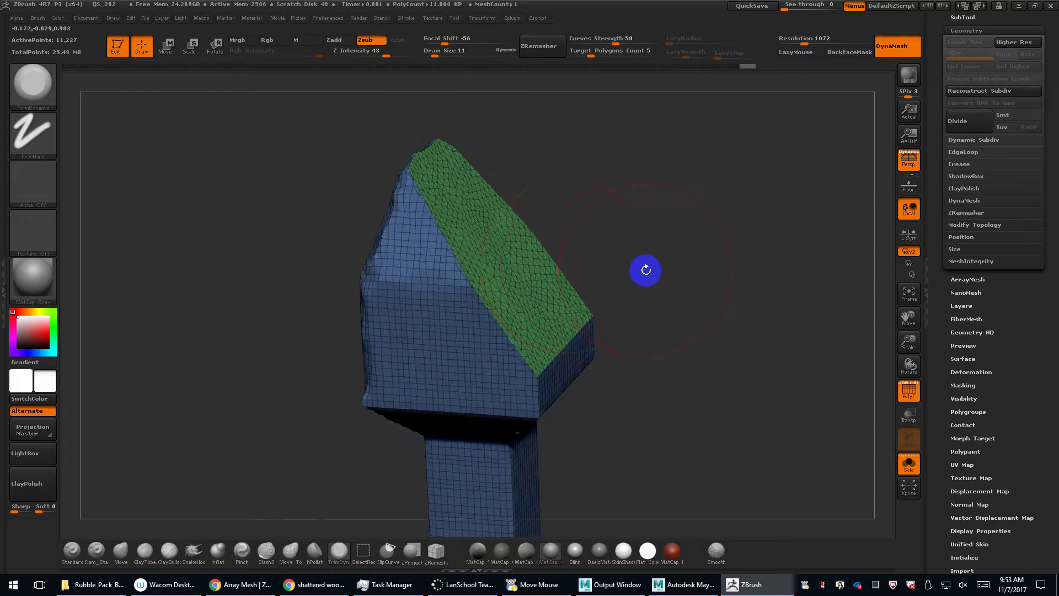
Set the DynaMesh resolution to 2696 and remesh the trimmed pillar.
left_click_drag(669, 333, 645, 301)
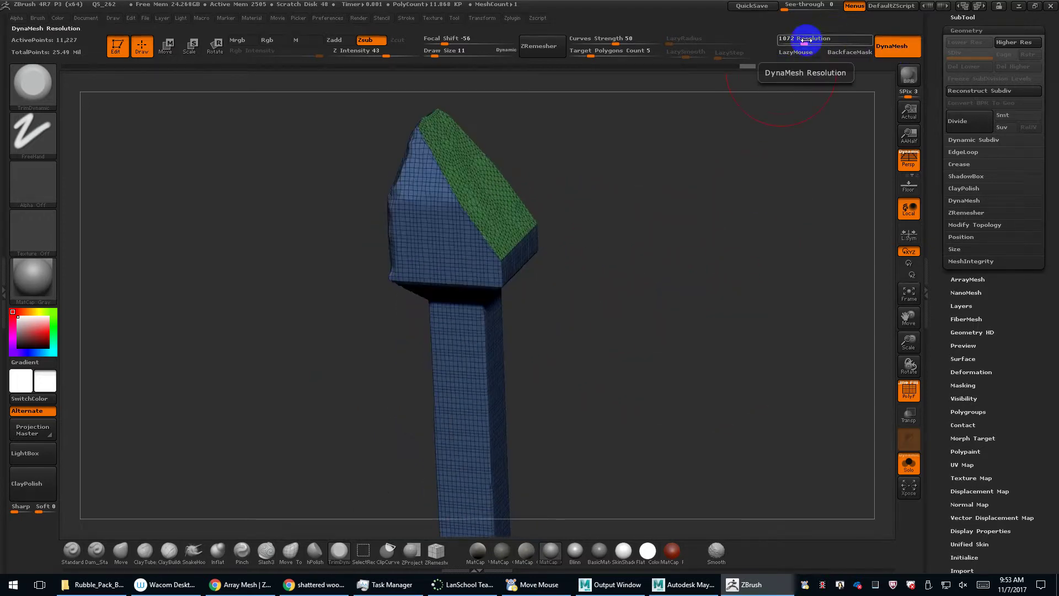
left_click_drag(805, 40, 840, 42)
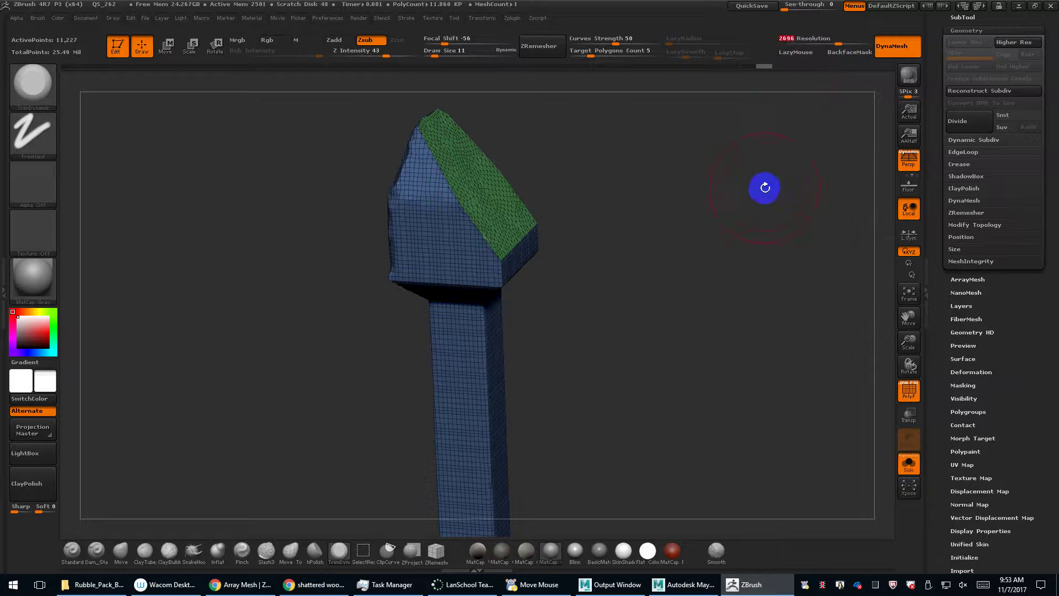
left_click(726, 283, "ctrl")
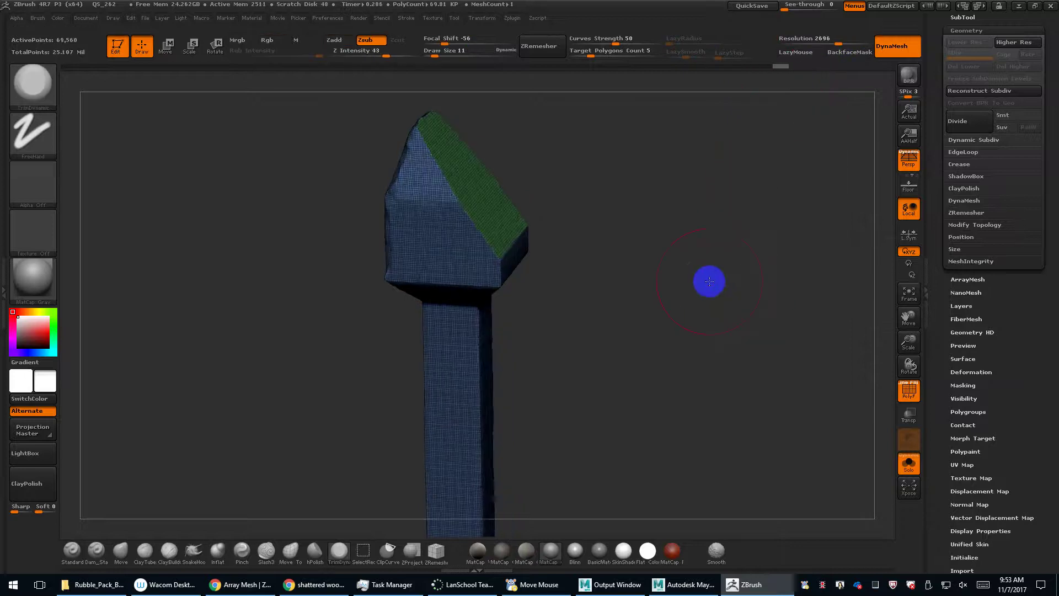
key("shift+f")
left_click_drag(662, 264, 480, 182)
key("shift+f")
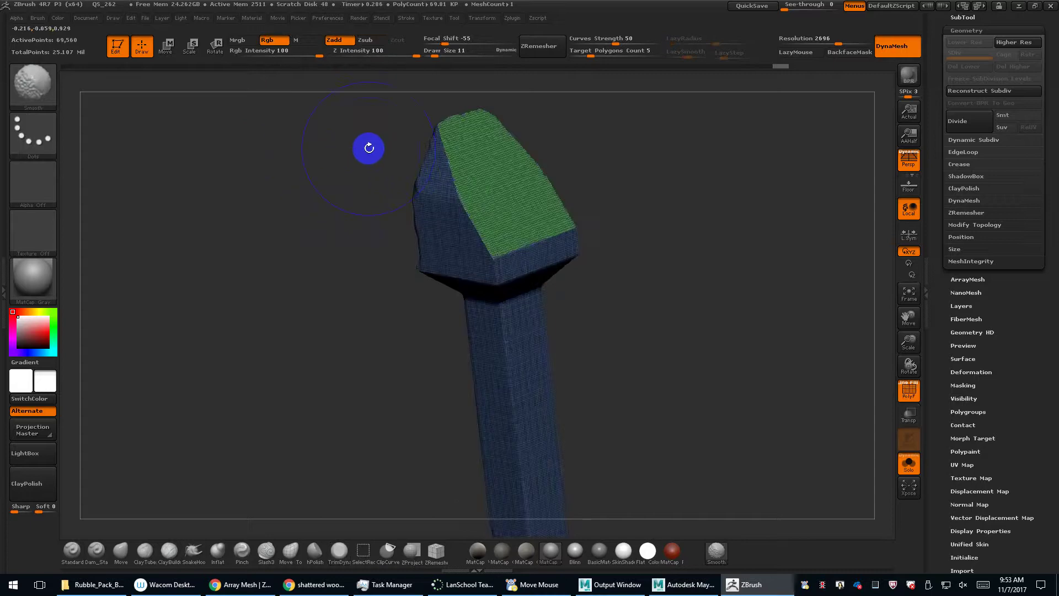
Hide the cap's trimmed cut face, leaving the rest of the pillar showing, and turn off the polyframe display.
left_click(495, 178, "ctrl+shift")
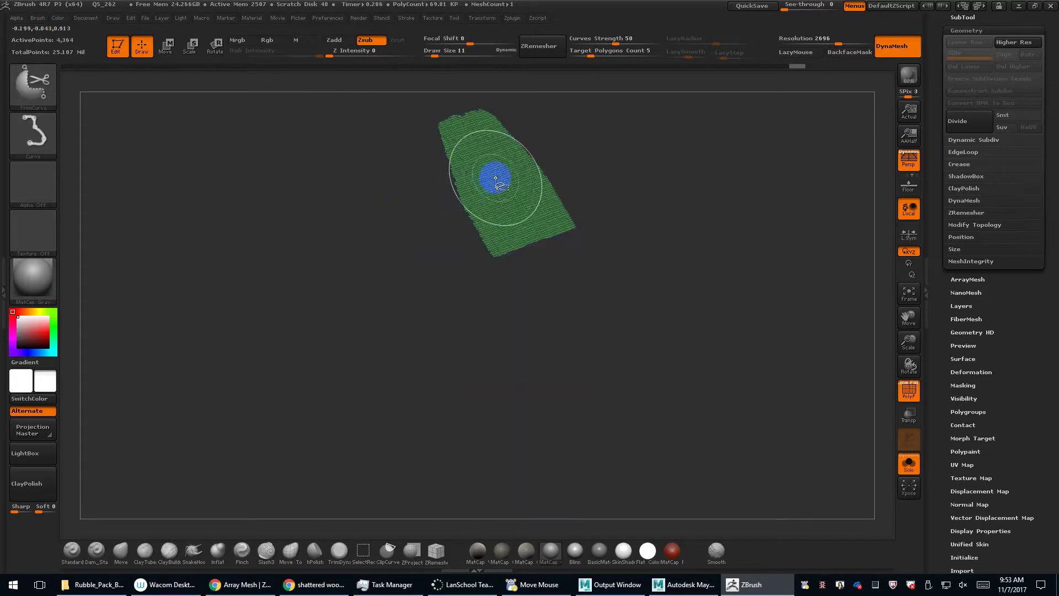
left_click(496, 178, "ctrl+shift")
left_click_drag(649, 255, 663, 243)
key("shift+f")
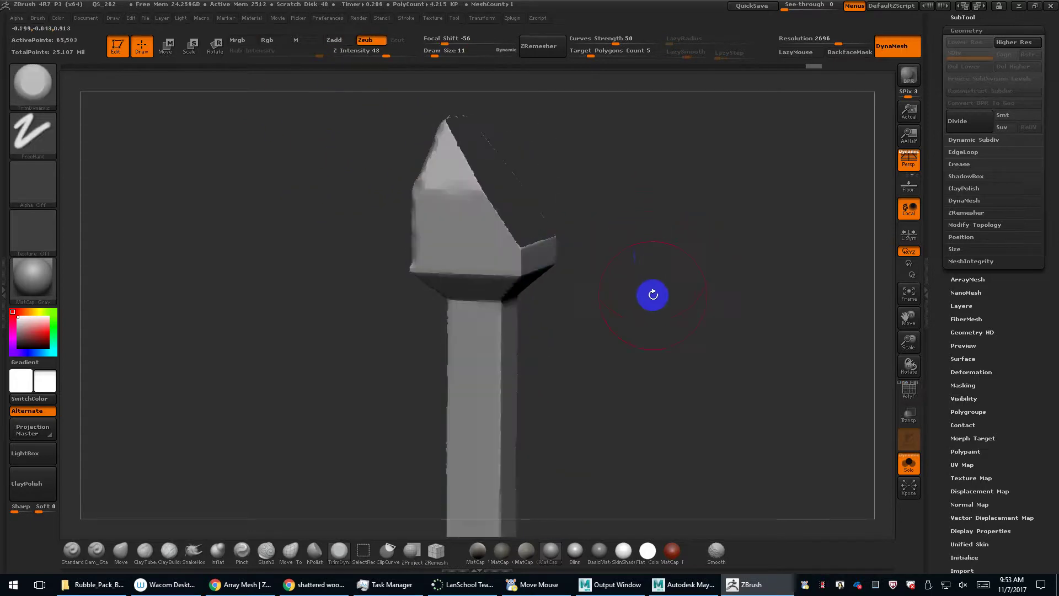
left_click_drag(653, 295, 610, 270)
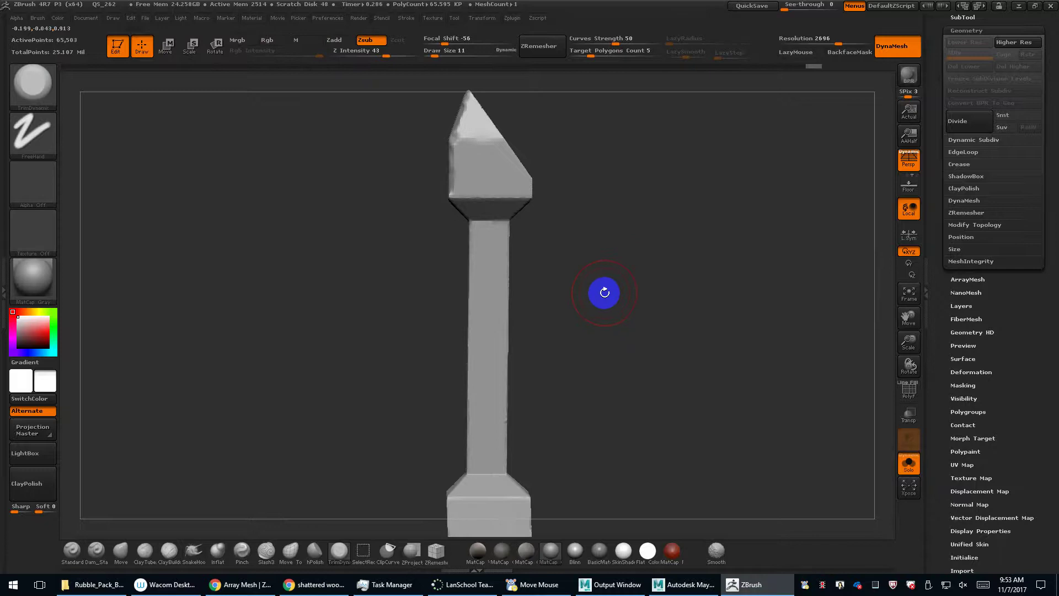
key("shift+f")
key("shift+f")
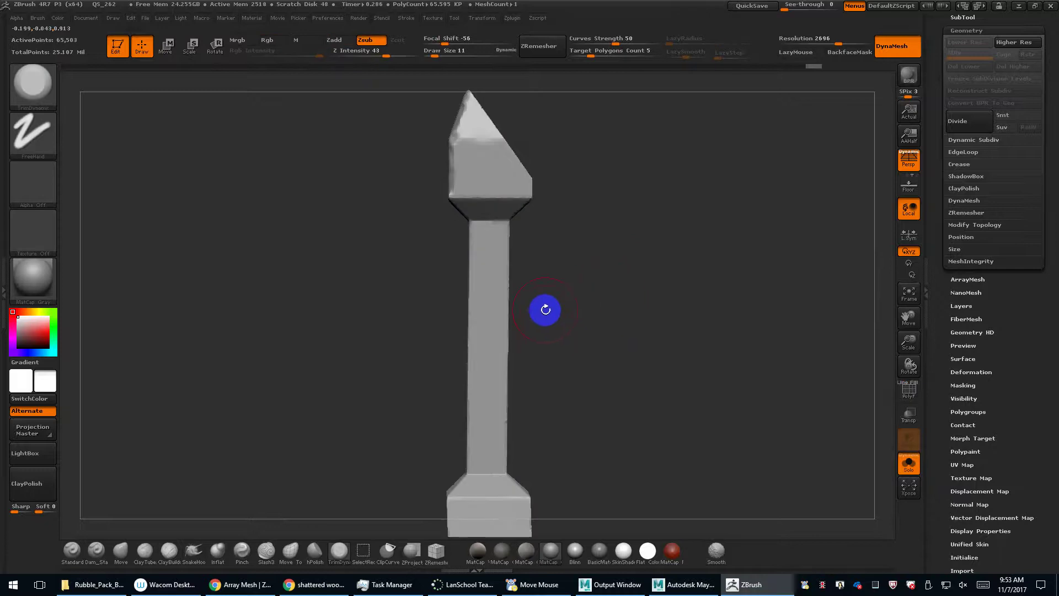
Choose the Standard brush with the Color Spray stroke and Alpha 07.
left_click(27, 137)
left_click(93, 150)
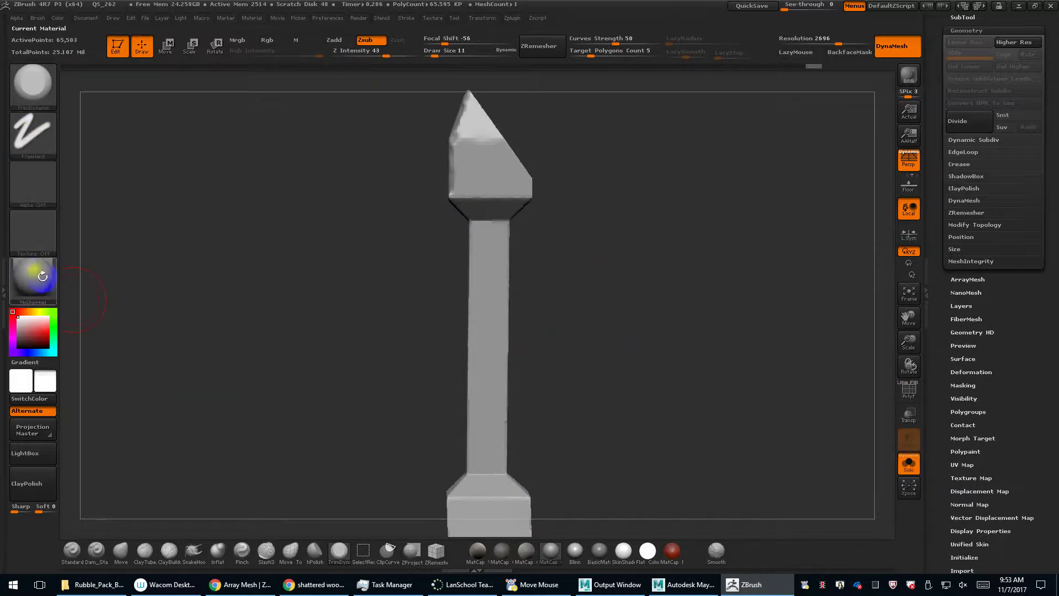
left_click(73, 552)
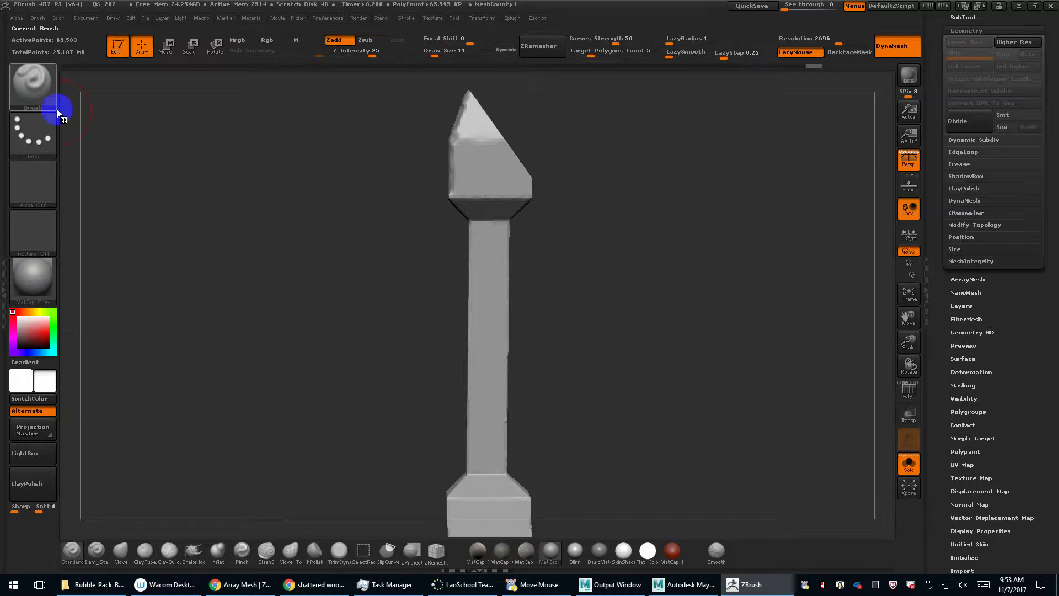
left_click(24, 87)
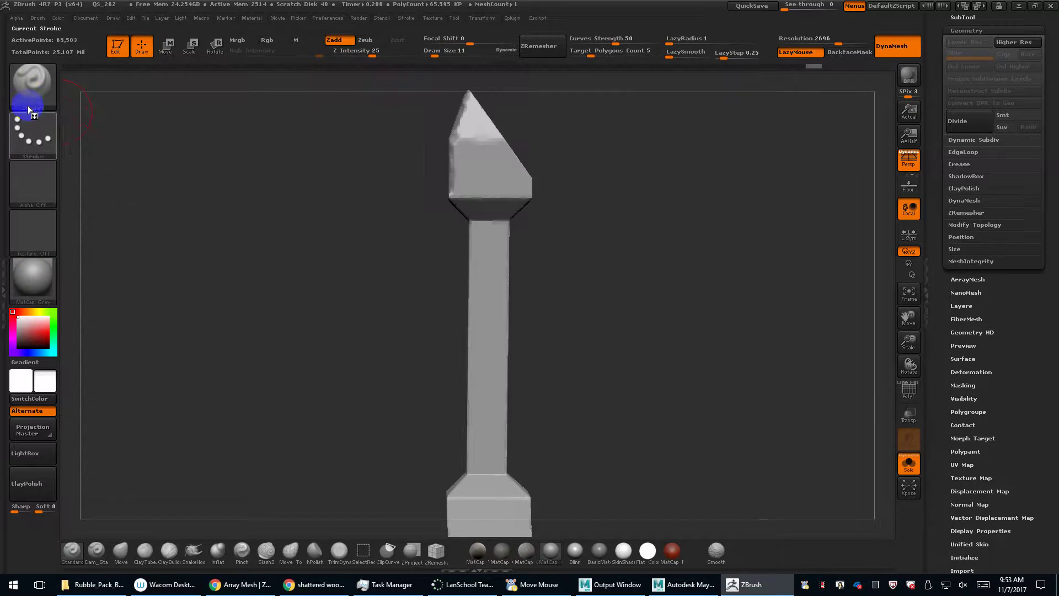
left_click(27, 135)
left_click(234, 142)
left_click(15, 185)
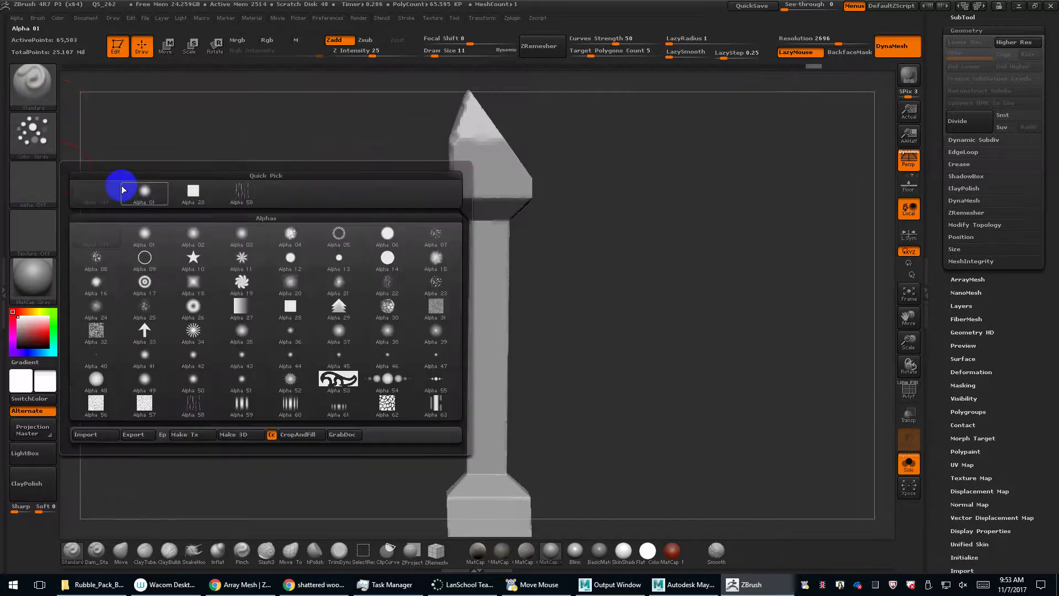
mouse_move(407, 285)
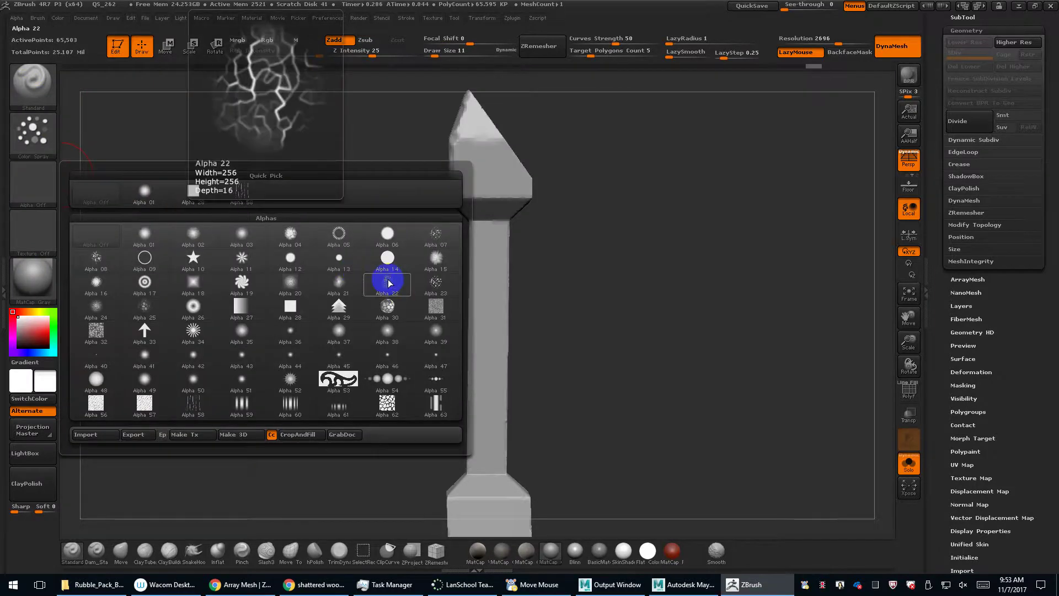
left_click(435, 240)
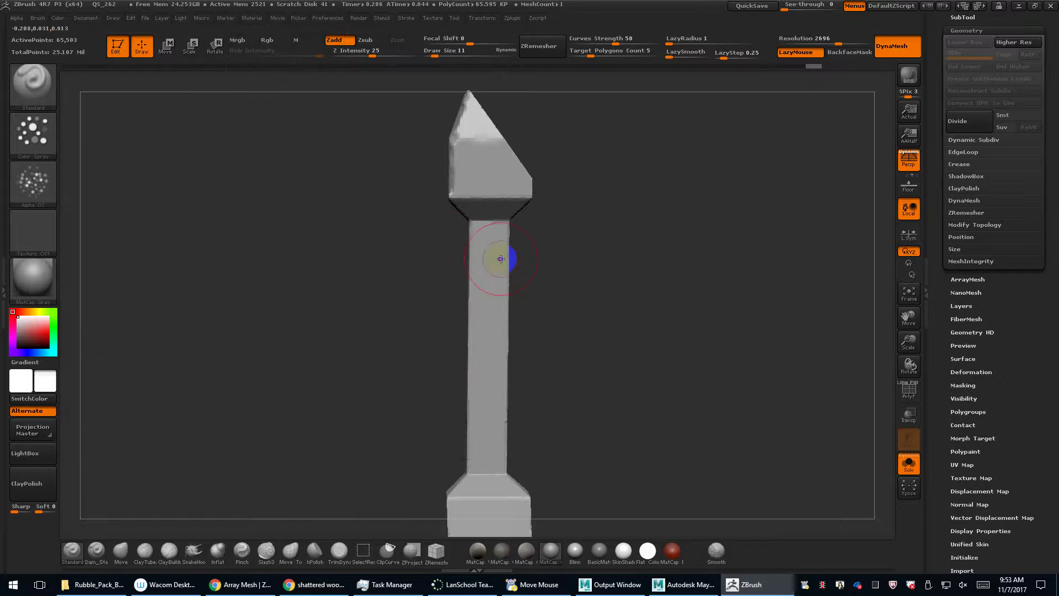
Try spraying surface noise along the pillar's shaft at draw sizes 42 and 17, undoing each stroke.
key("s")
mouse_move(503, 260)
left_mouse_down()
mouse_move(513, 262)
mouse_move(470, 388)
left_mouse_up()
key("ctrl+z")
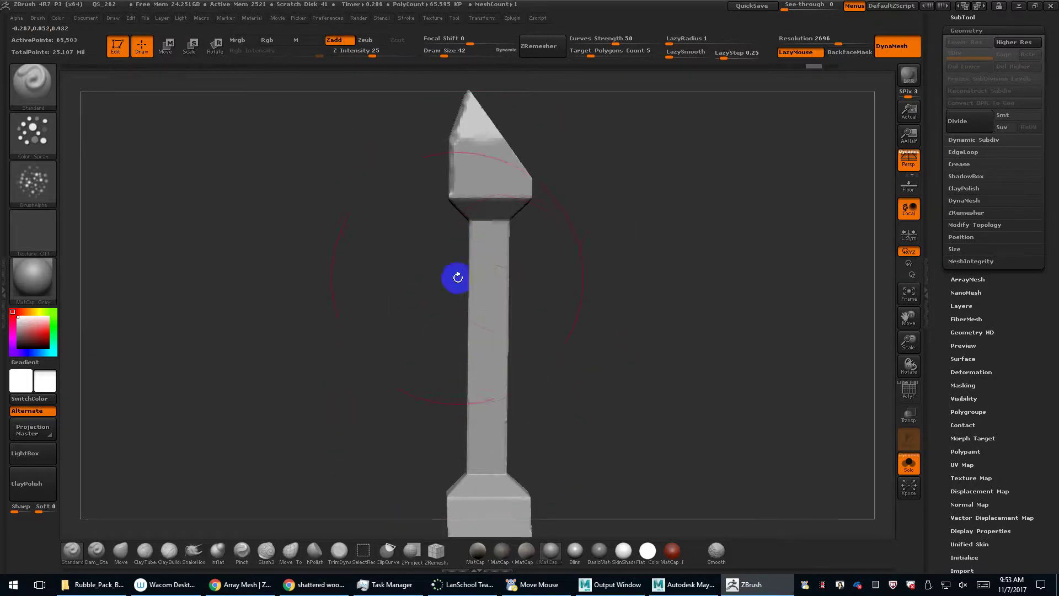
key("s")
mouse_move(504, 216)
left_mouse_down()
mouse_move(496, 208)
mouse_move(482, 430)
left_mouse_up()
key("ctrl+z")
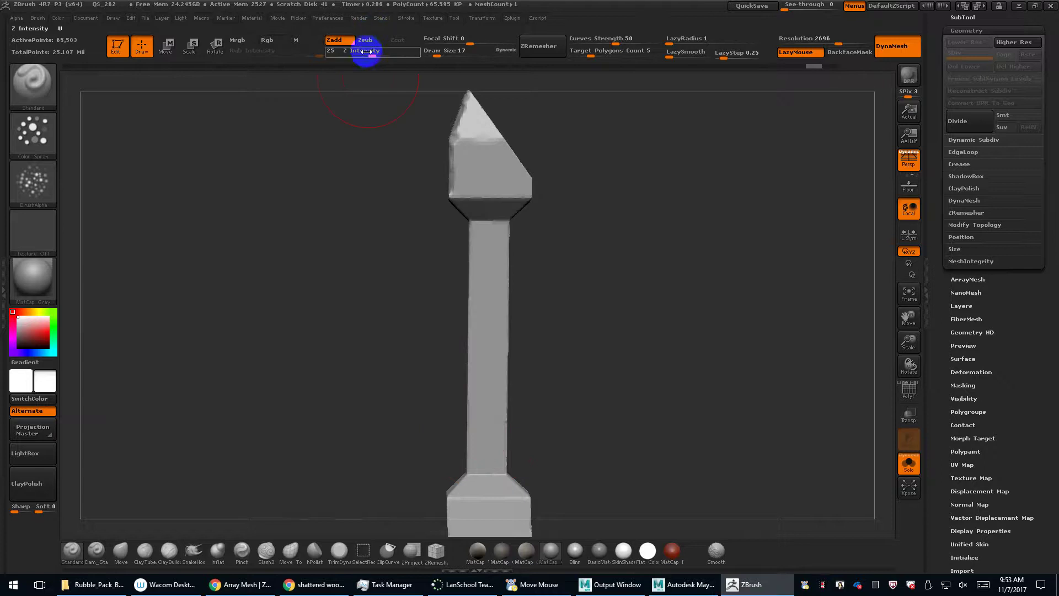
Set Z Intensity to 3 and spray subtle surface noise over the pillar's shaft, cap and base from several sides.
left_click_drag(367, 52, 343, 54)
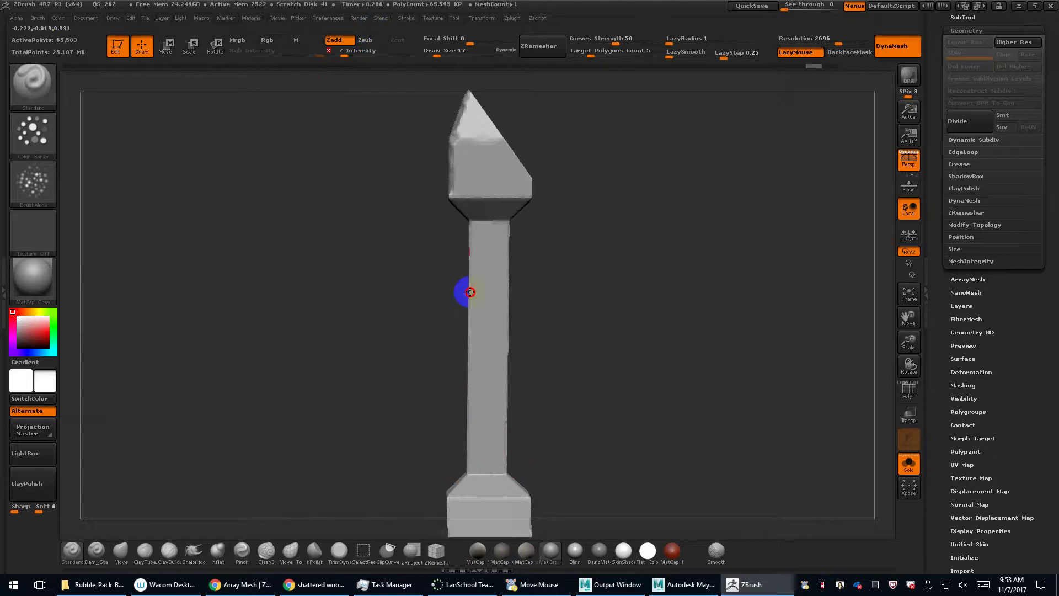
left_click_drag(518, 241, 632, 357)
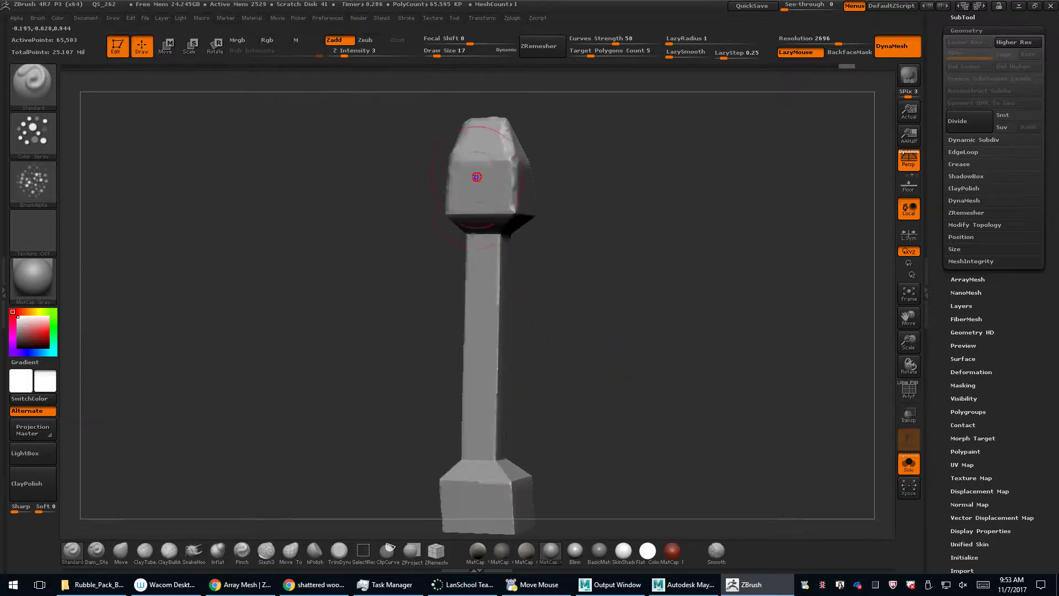
left_click_drag(465, 461, 655, 404)
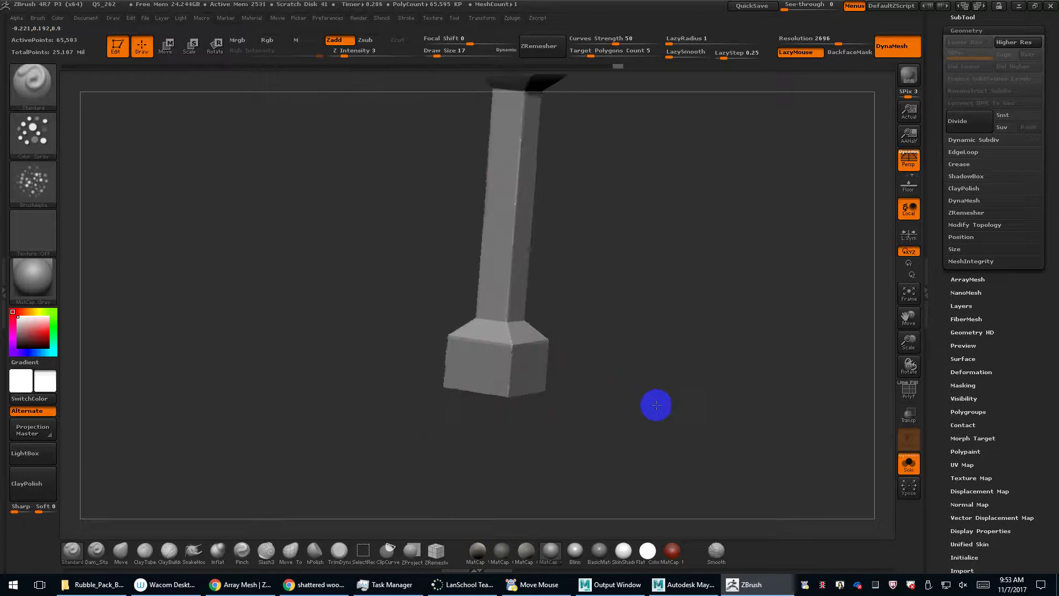
left_click_drag(607, 376, 516, 280)
left_click_drag(559, 379, 606, 257, "alt")
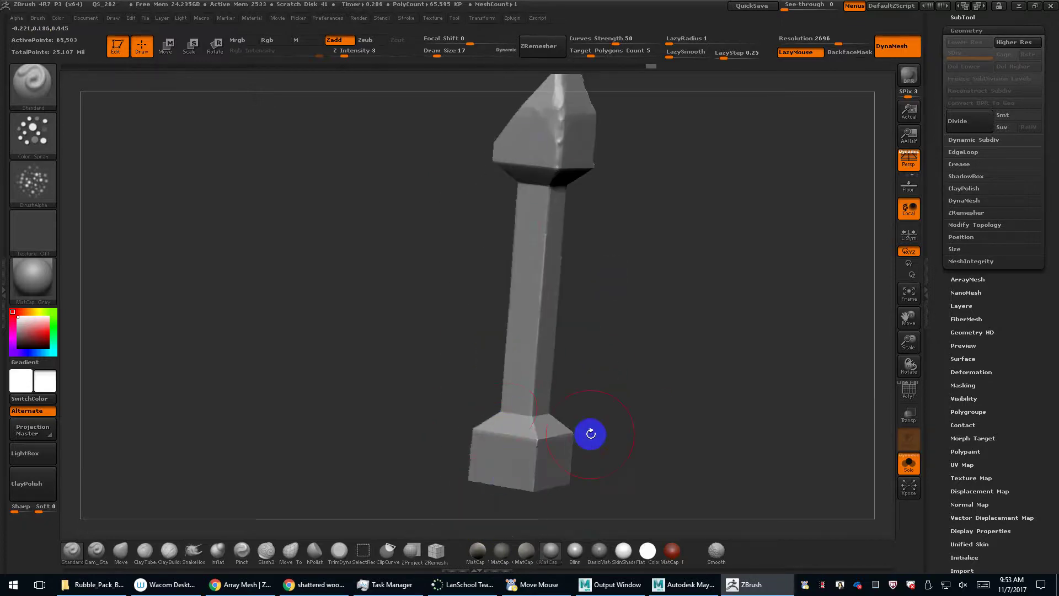
left_click_drag(591, 434, 610, 253)
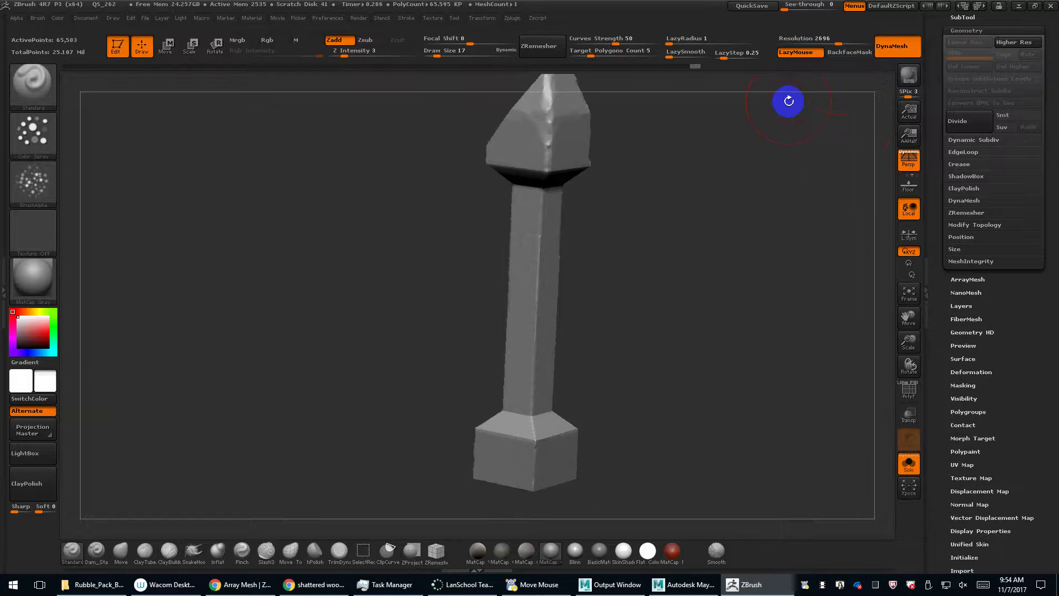
Invert the visibility so that only the cap's trimmed cut face shows.
mouse_move(697, 212)
left_mouse_down()
mouse_move(655, 246)
mouse_move(645, 294)
mouse_move(651, 287)
mouse_move(544, 279)
mouse_move(589, 292)
mouse_move(574, 284)
left_mouse_up()
key("ctrl+shift")
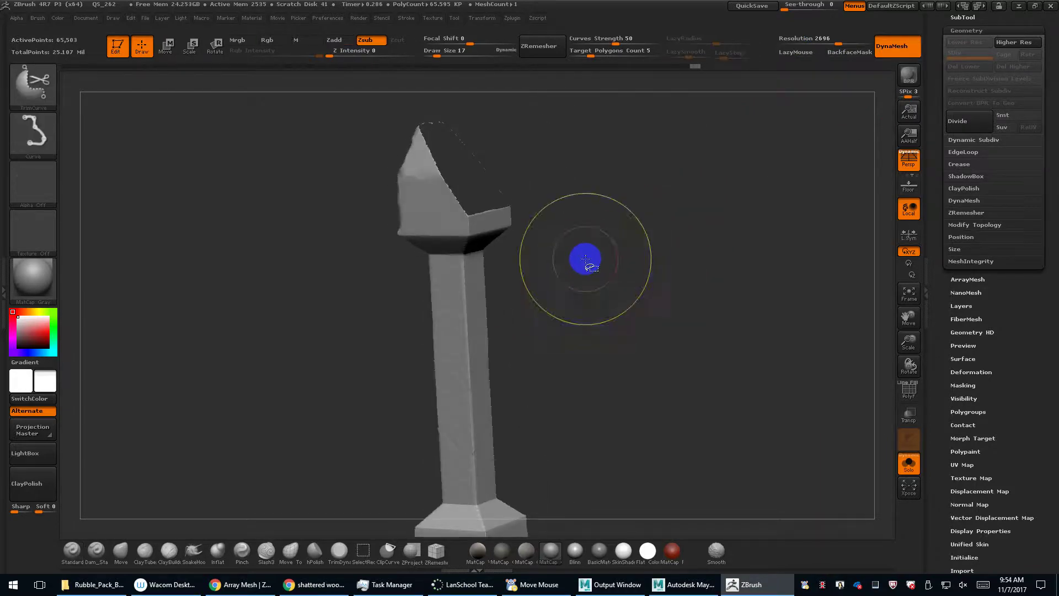
left_click(462, 279, "ctrl+shift")
mouse_move(546, 267)
left_mouse_down()
mouse_move(581, 229)
mouse_move(606, 246)
mouse_move(624, 333)
left_mouse_up()
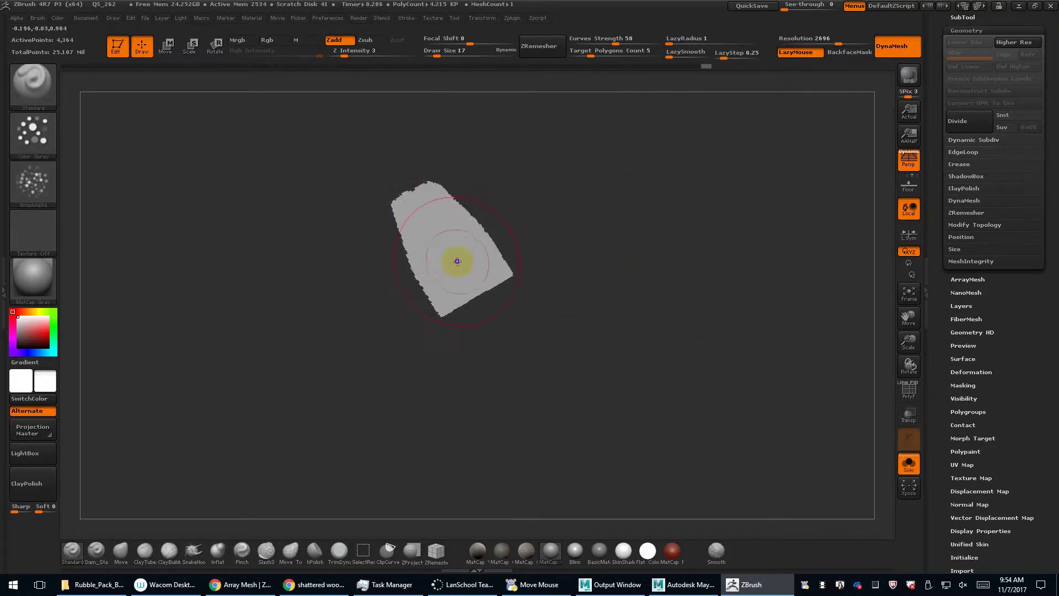
left_click_drag(438, 513, 438, 514)
Load a damage brush preset from the XMD_Premium_DamageKit_01 folder.
key("super+e")
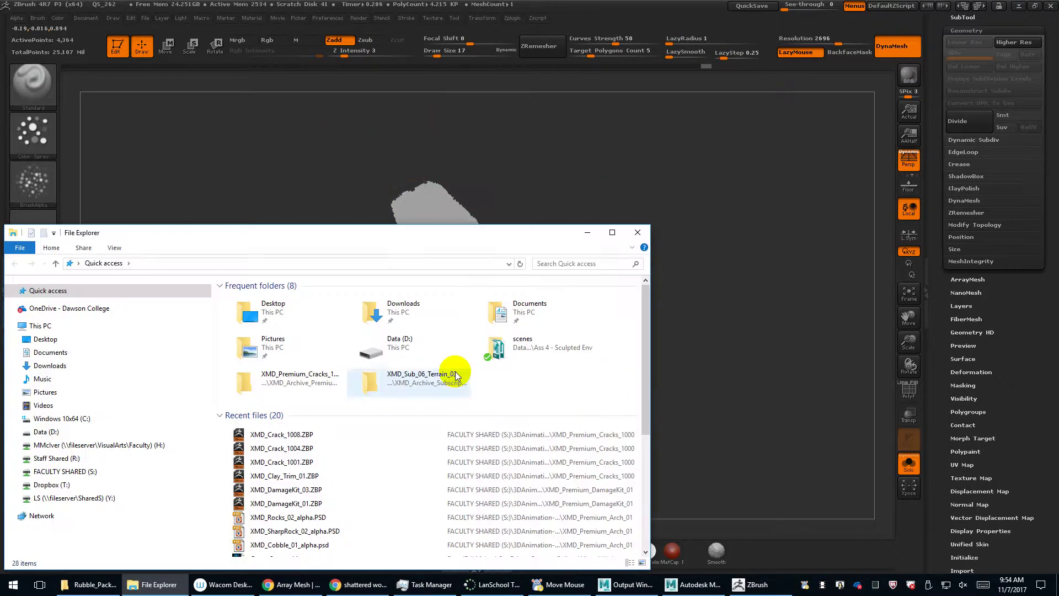
left_click_drag(383, 227, 1058, 261)
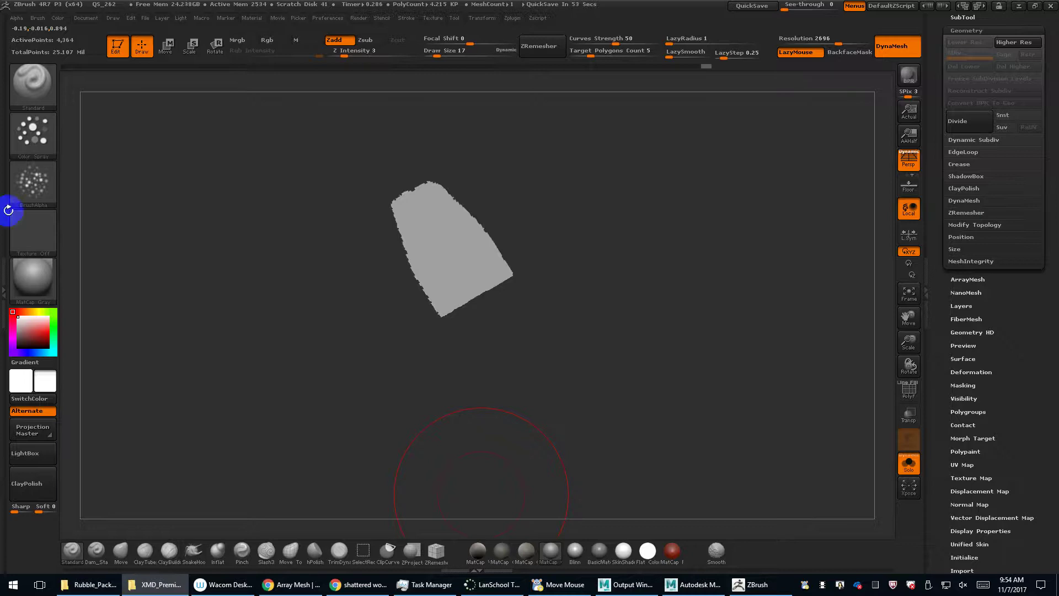
left_click(33, 88)
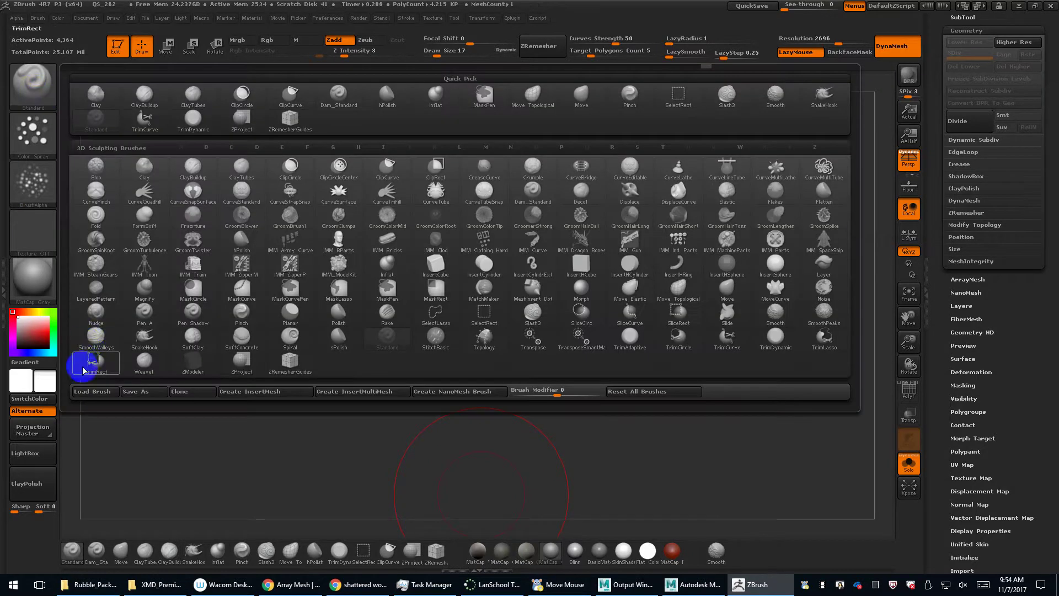
left_click(90, 391)
left_click(213, 264)
key("ctrl+v")
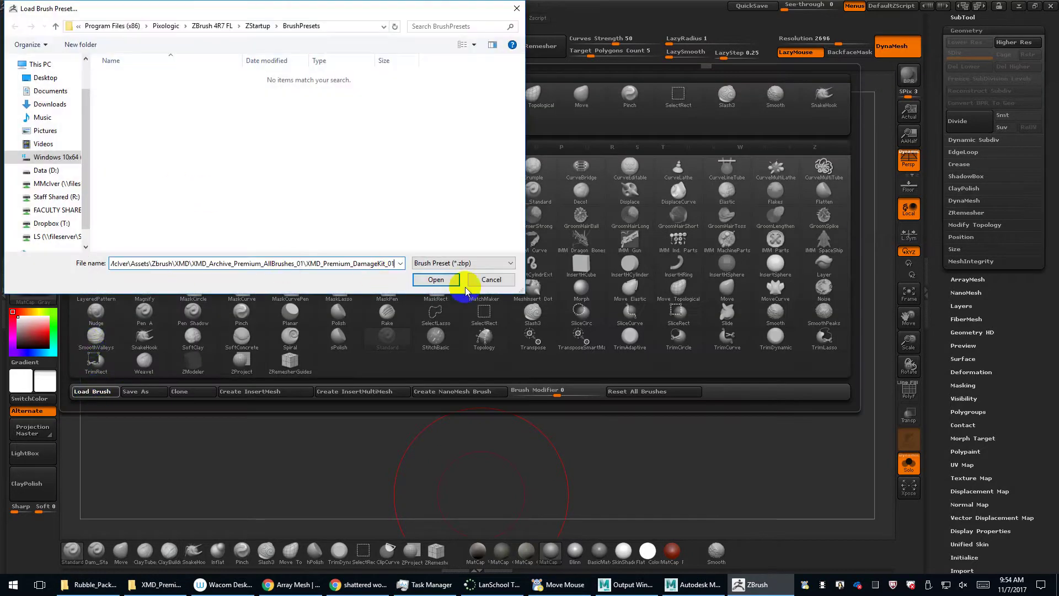
left_click(444, 280)
double_click(148, 79)
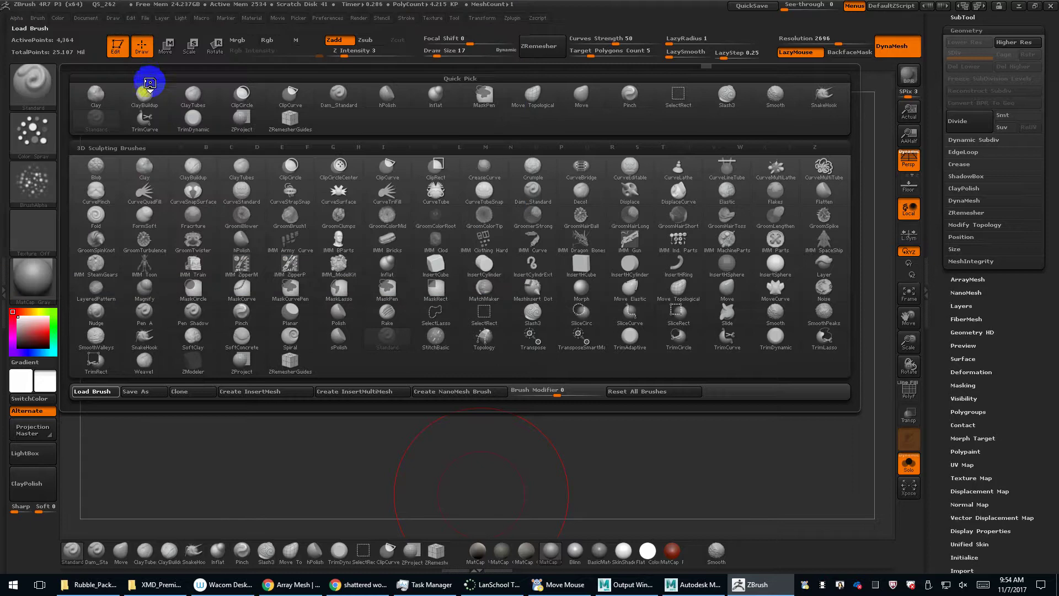
mouse_move(41, 186)
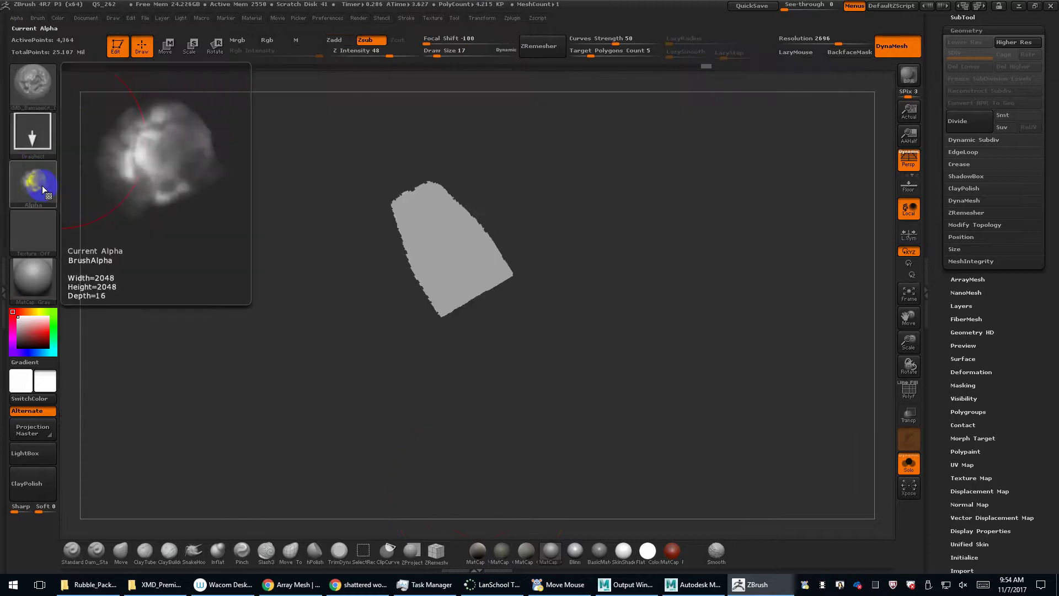
Try stamping the damage alpha across the isolated cut face, check it on the whole pillar, and undo the stamp.
left_click_drag(526, 227, 539, 278, "alt")
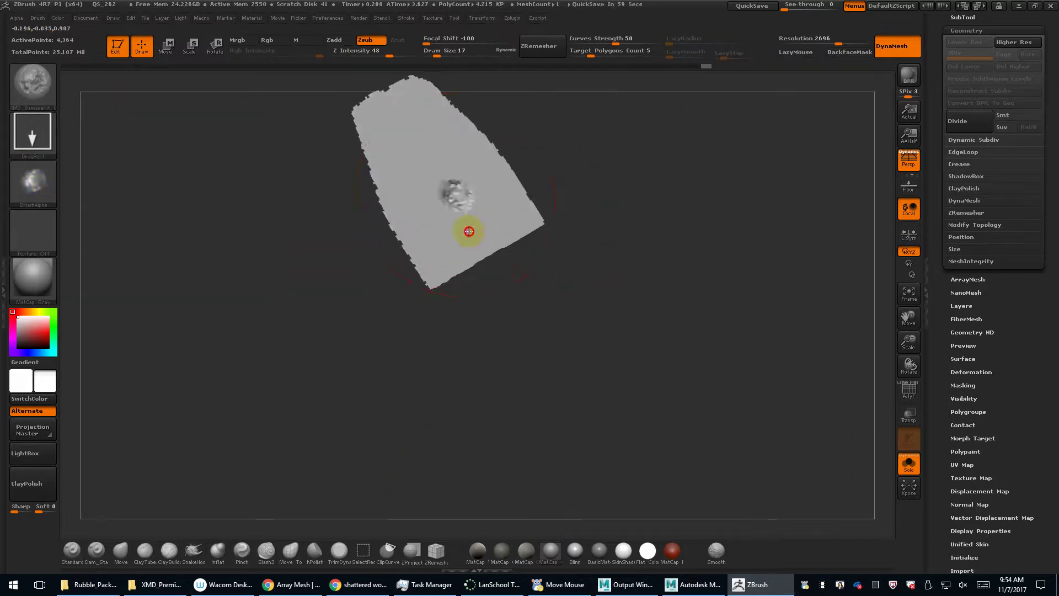
mouse_move(469, 231)
left_mouse_down()
mouse_move(520, 320)
mouse_move(619, 429)
left_mouse_up()
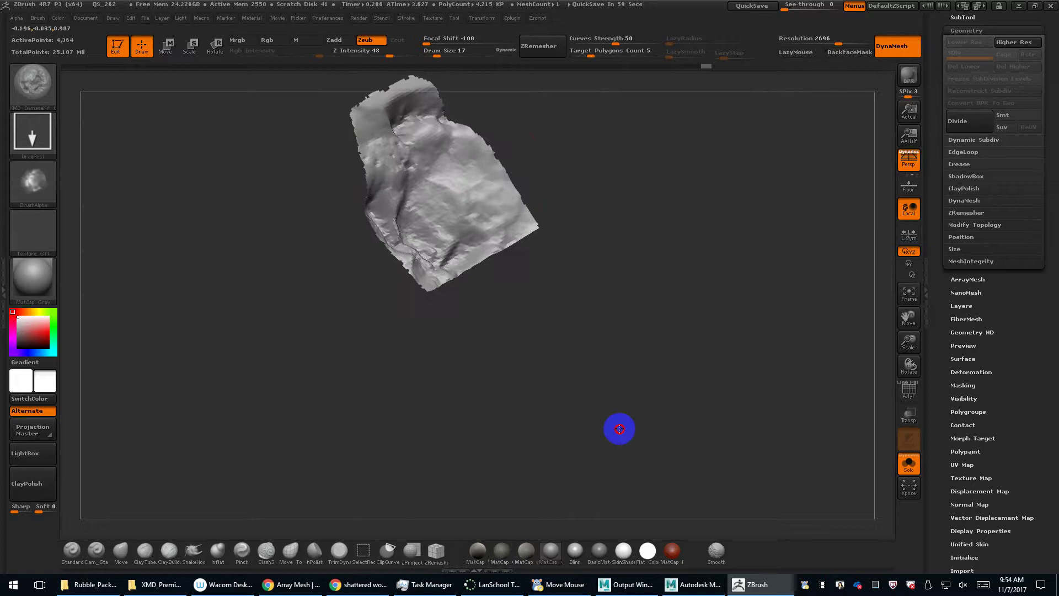
left_click(665, 333, "ctrl+shift")
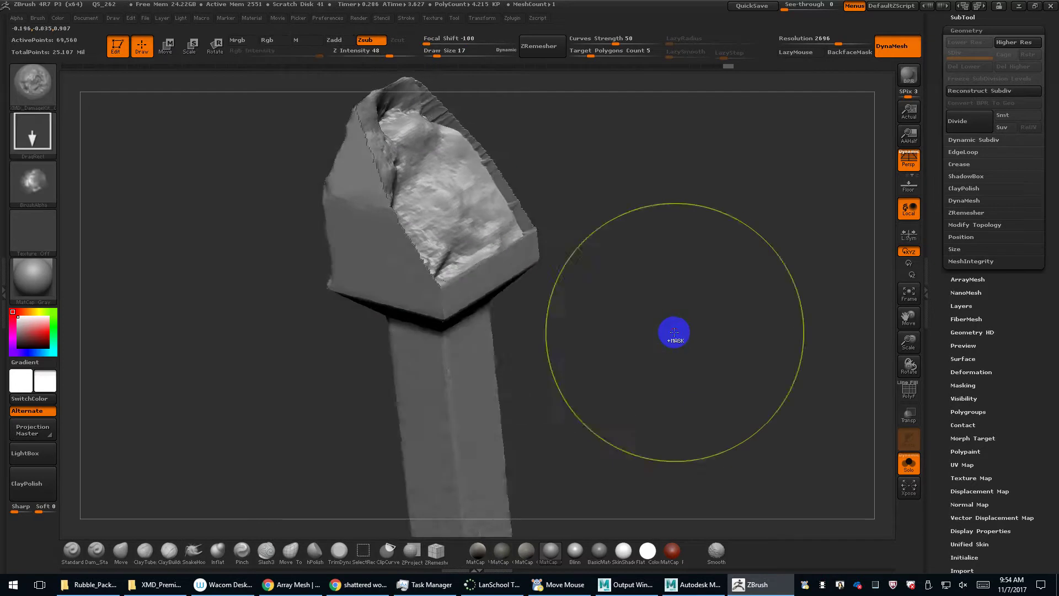
key("ctrl+z")
key("ctrl+z")
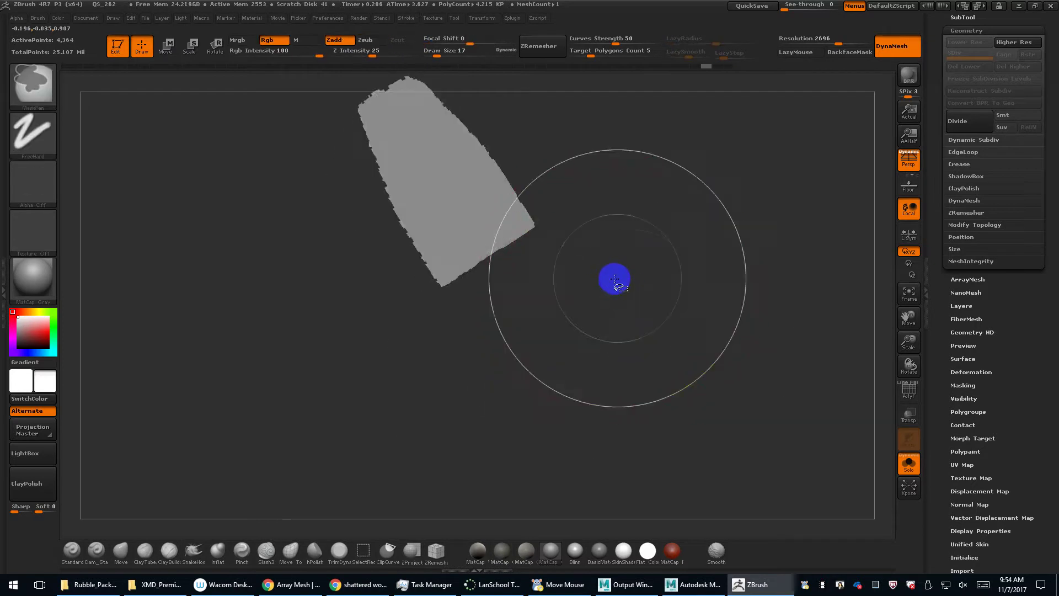
Show the whole pillar again and turn on the polyframe display to reveal the polygroups.
left_click(615, 281, "ctrl+shift")
left_click_drag(574, 241, 575, 316, "alt")
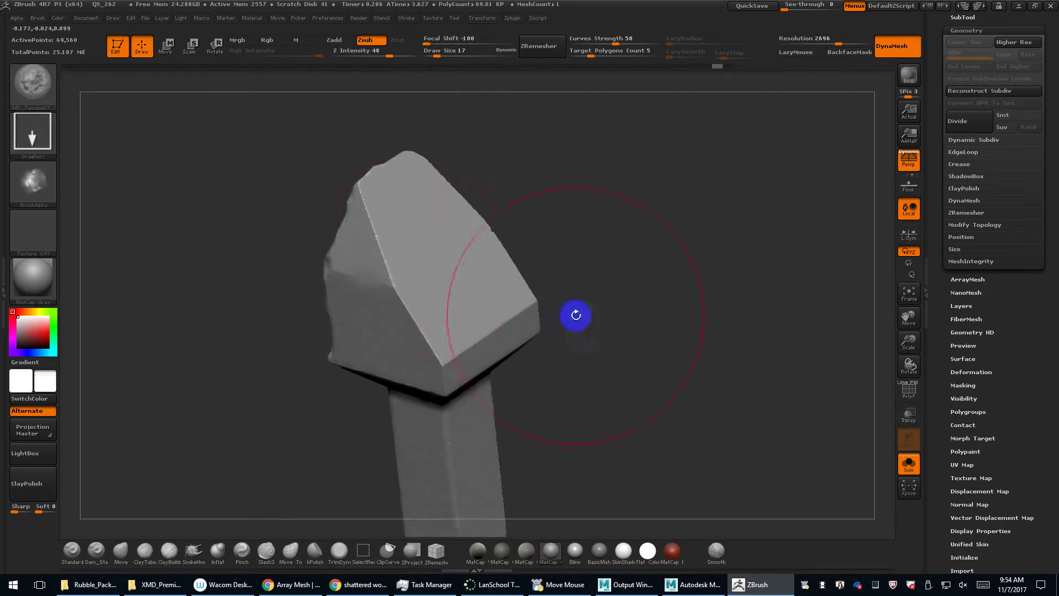
left_click_drag(185, 65, 204, 70)
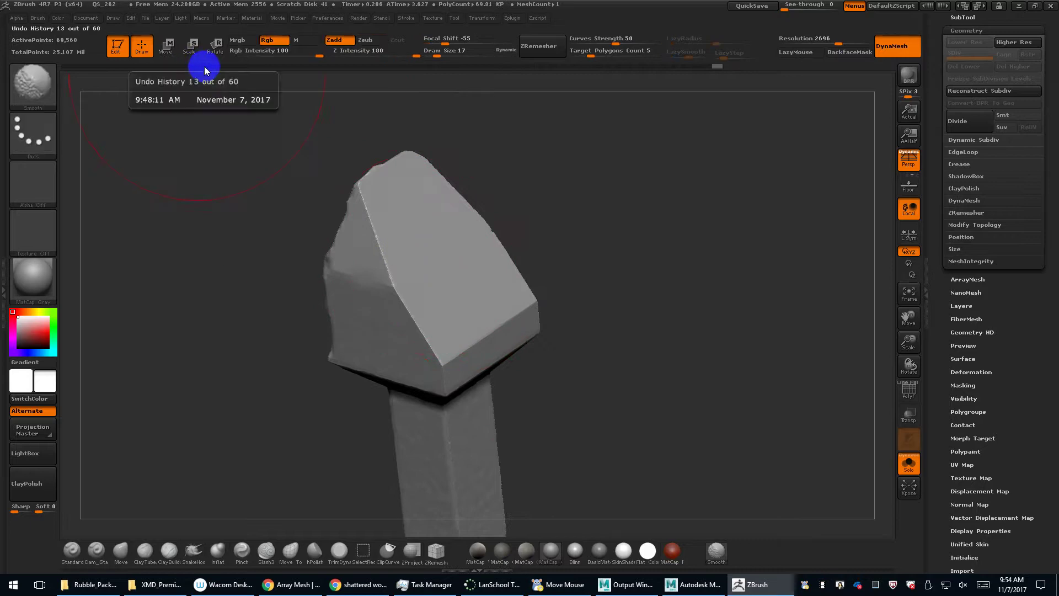
key("shift+f")
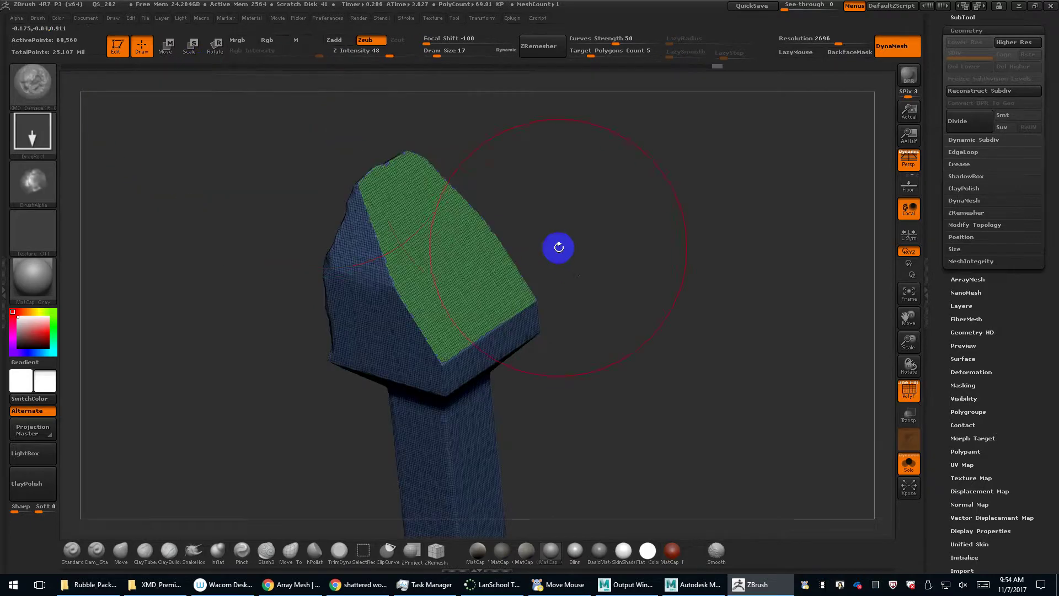
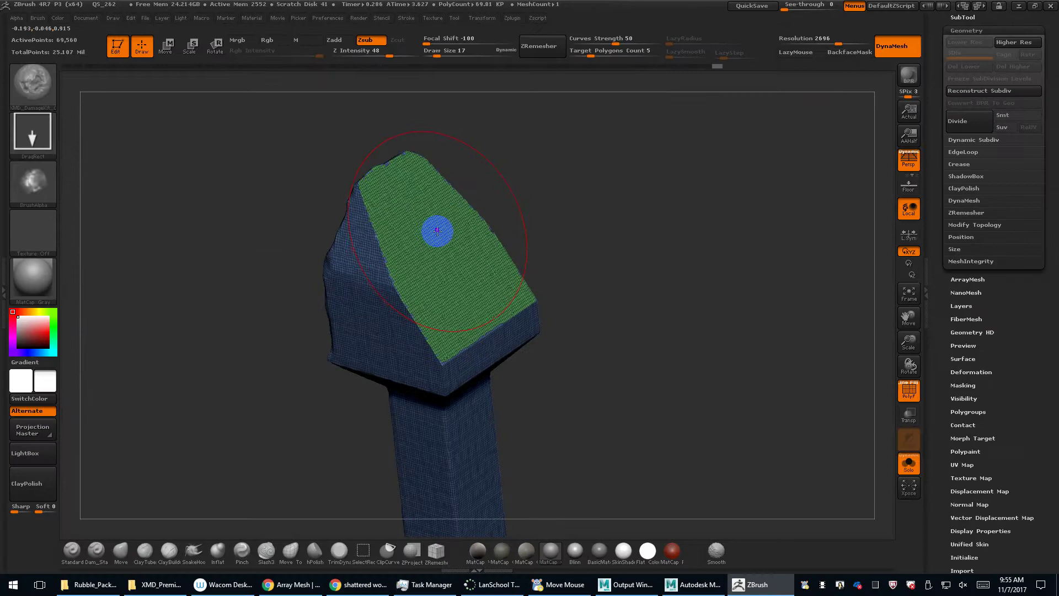
Mask everything except the cut face's polygroup with the Transpose tool, and return to drawing with the damage brush.
key("w")
left_click_drag(444, 237, 503, 202)
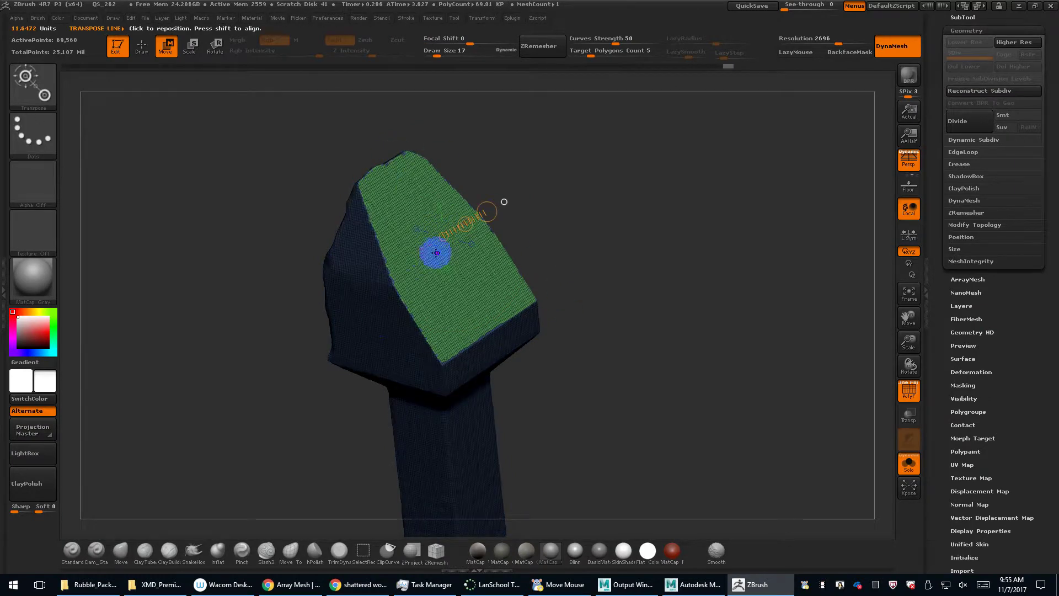
left_click(50, 88)
left_click(413, 123)
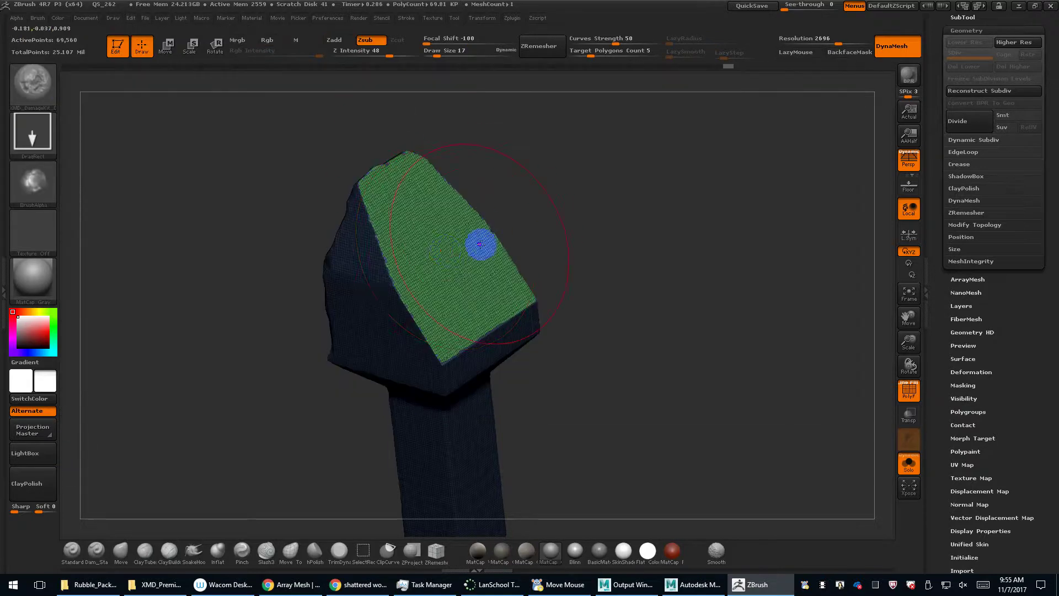
Try stamping the damage alpha across the unmasked cut face and undo the stamp.
mouse_move(442, 248)
left_mouse_down()
mouse_move(541, 348)
mouse_move(640, 404)
left_mouse_up()
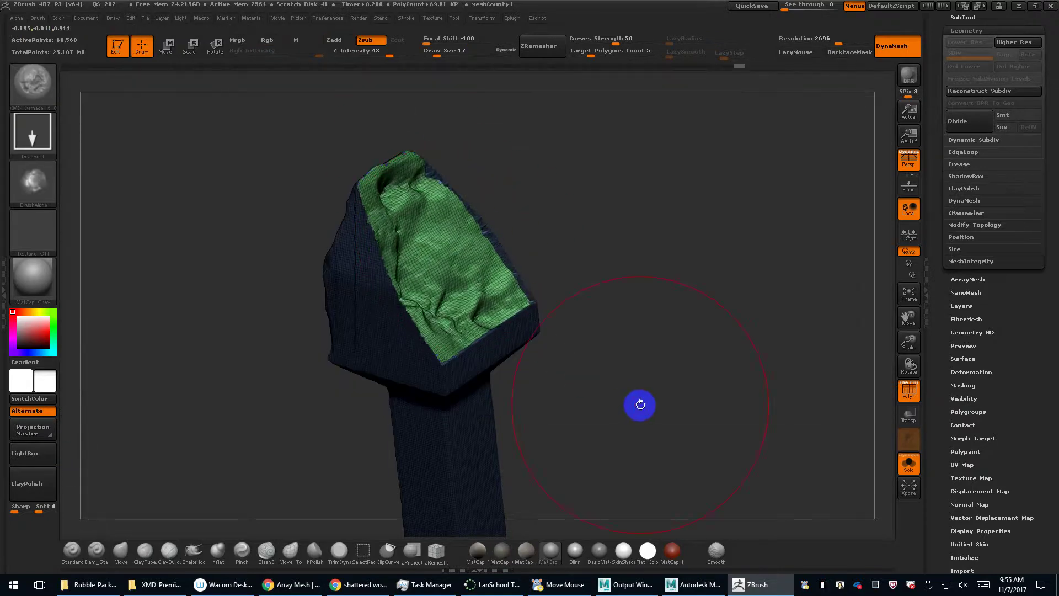
left_click_drag(637, 359, 603, 309)
key("ctrl+z")
mouse_move(559, 257)
left_mouse_down()
mouse_move(577, 253)
mouse_move(580, 348)
left_mouse_up()
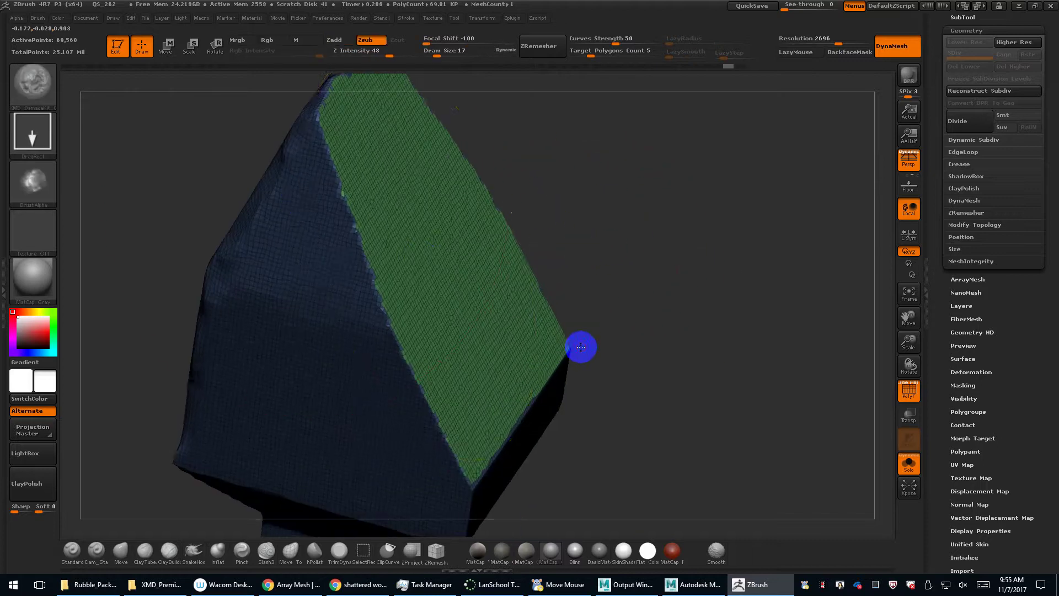
Soften the mask, stamp the damage alpha over the cut face again, and hide the polyframe to inspect the surface.
left_click(421, 256, "ctrl")
left_click_drag(605, 295, 504, 241, "alt")
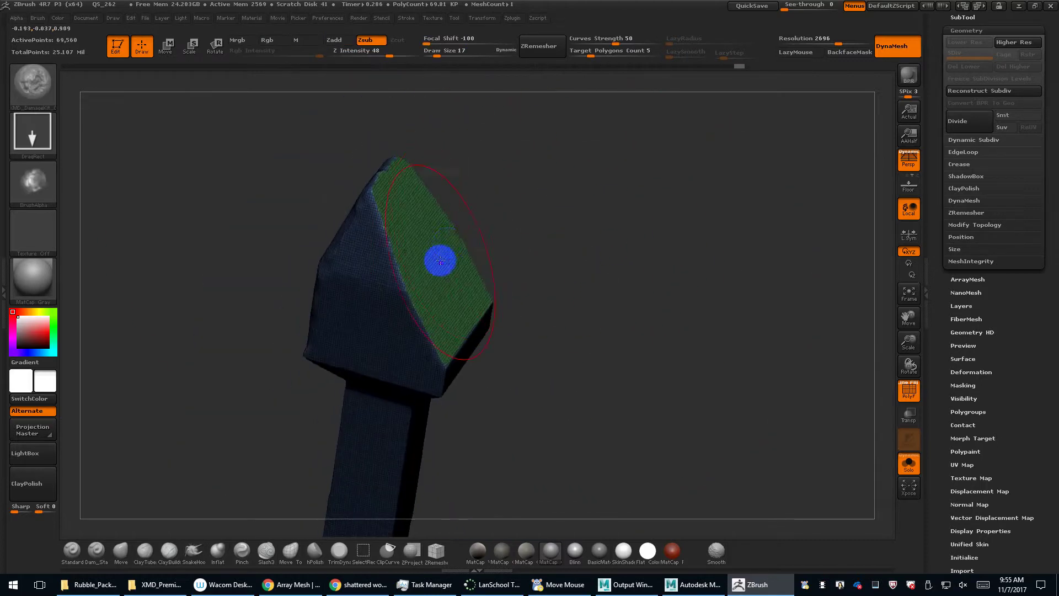
left_click_drag(440, 260, 441, 262)
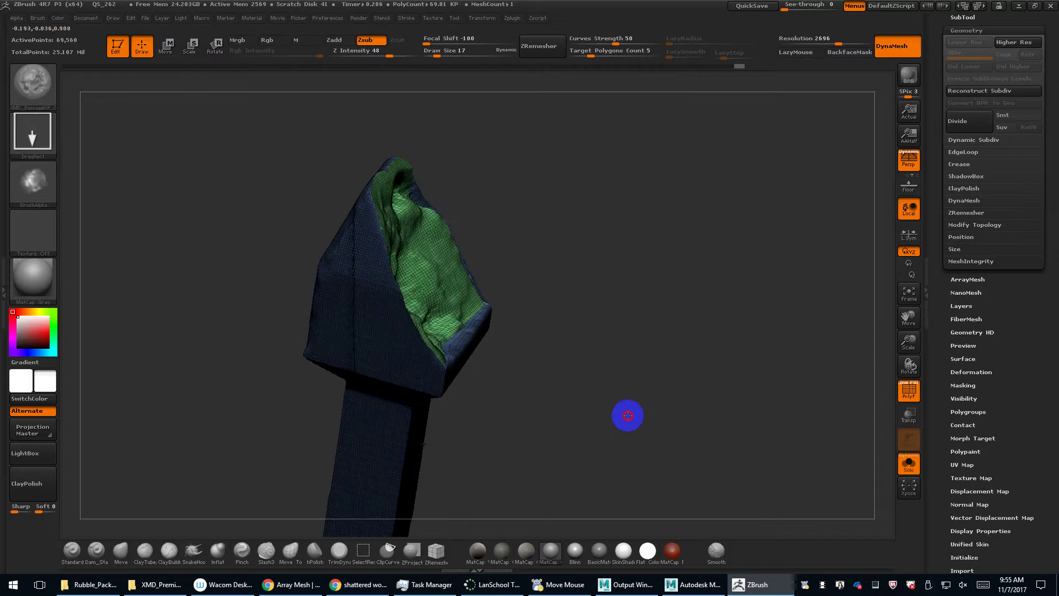
mouse_move(598, 324)
left_mouse_down()
mouse_move(561, 319)
mouse_move(548, 274)
mouse_move(560, 301)
mouse_move(588, 262)
mouse_move(620, 320)
mouse_move(595, 269)
mouse_move(535, 267)
mouse_move(544, 255)
left_mouse_up()
key("shift+f")
key("ctrl")
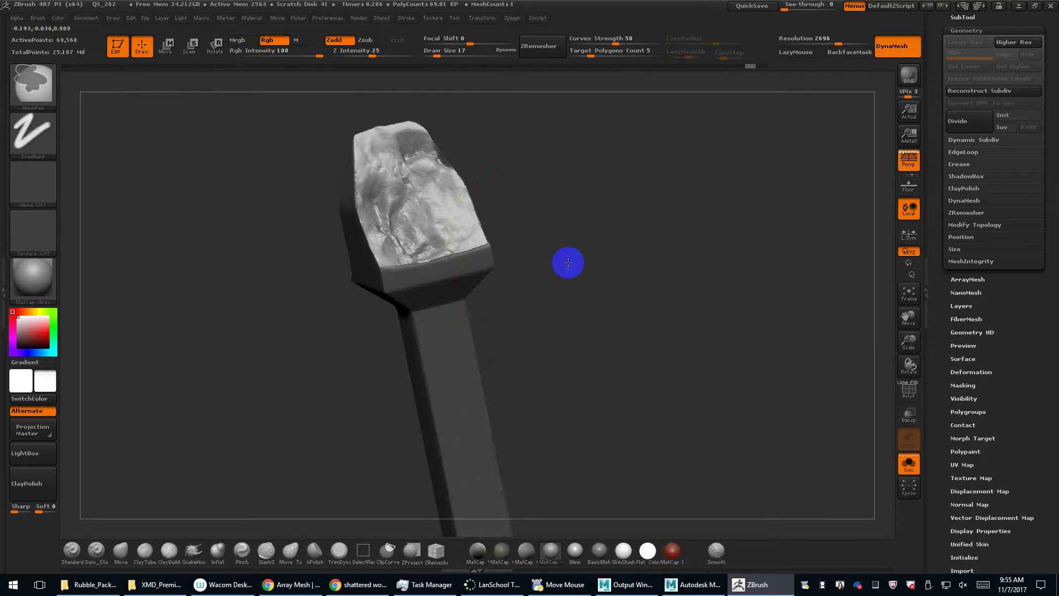
Undo the stamp and mask change, and stamp the damage alpha over the whole cut face from a different angle.
left_click(568, 263, "ctrl")
key("ctrl+z")
key("ctrl+z")
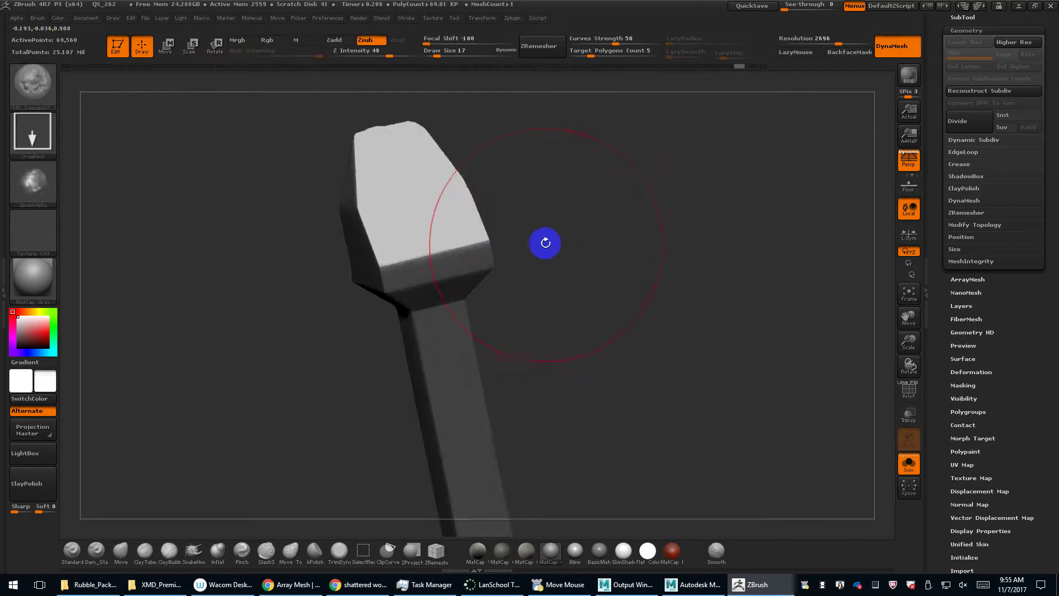
left_click_drag(545, 243, 454, 207)
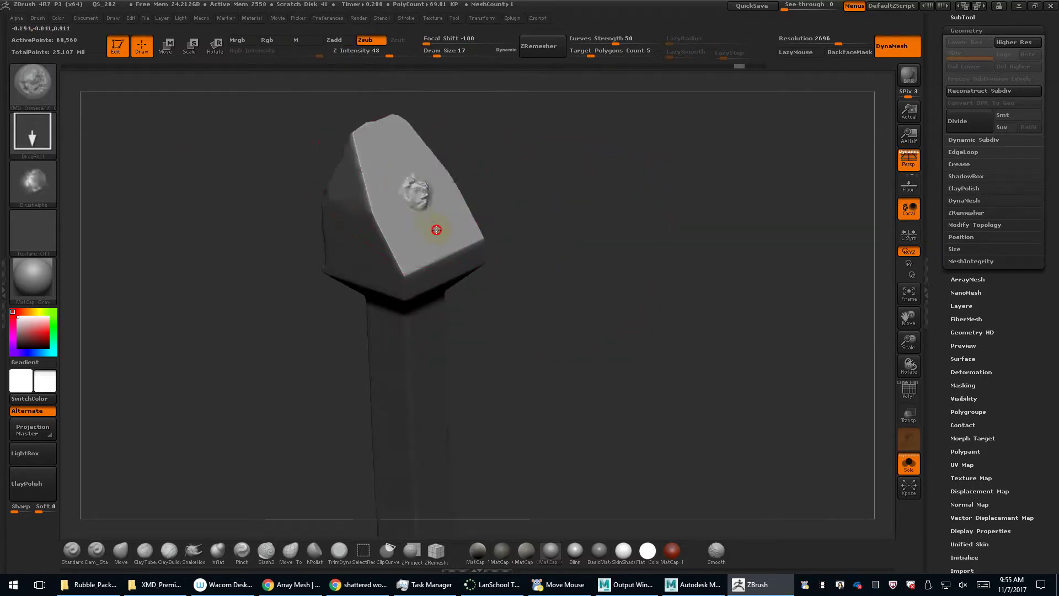
key("ctrl+shift+z")
key("ctrl+shift+z")
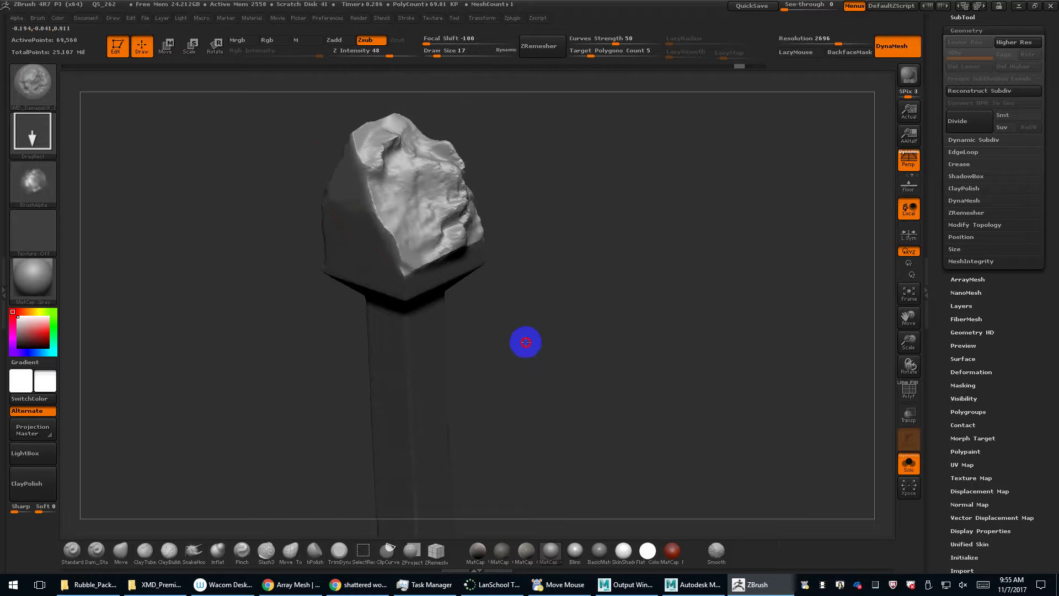
mouse_move(544, 308)
left_mouse_down()
mouse_move(530, 278)
mouse_move(545, 279)
mouse_move(542, 304)
mouse_move(555, 288)
left_mouse_up()
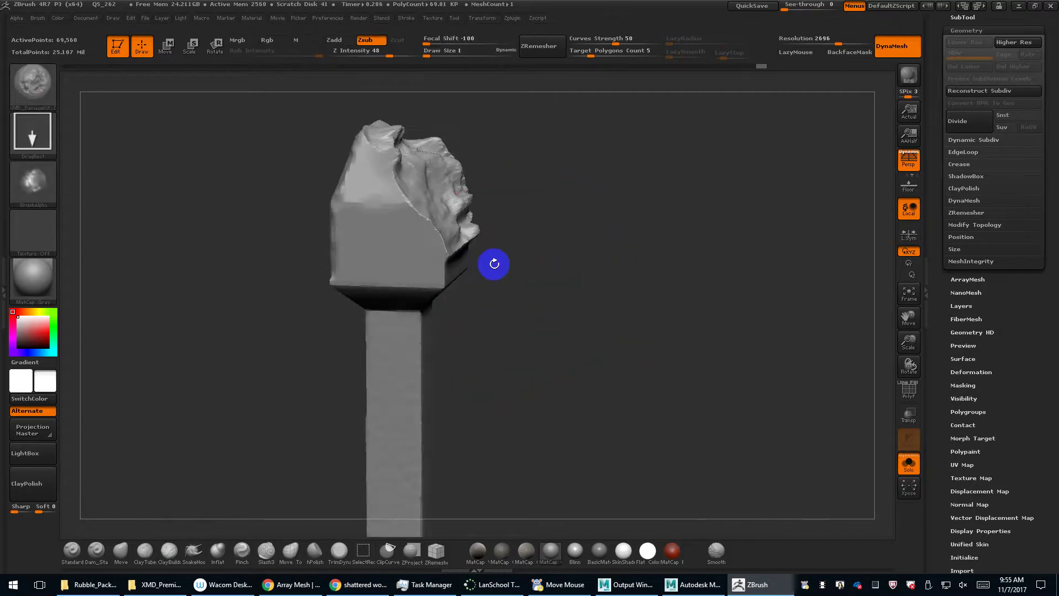
Trim the overhanging rock detail off the side of the pillar head with TrimCurve in several vertical cuts.
left_click_drag(494, 264, 449, 239)
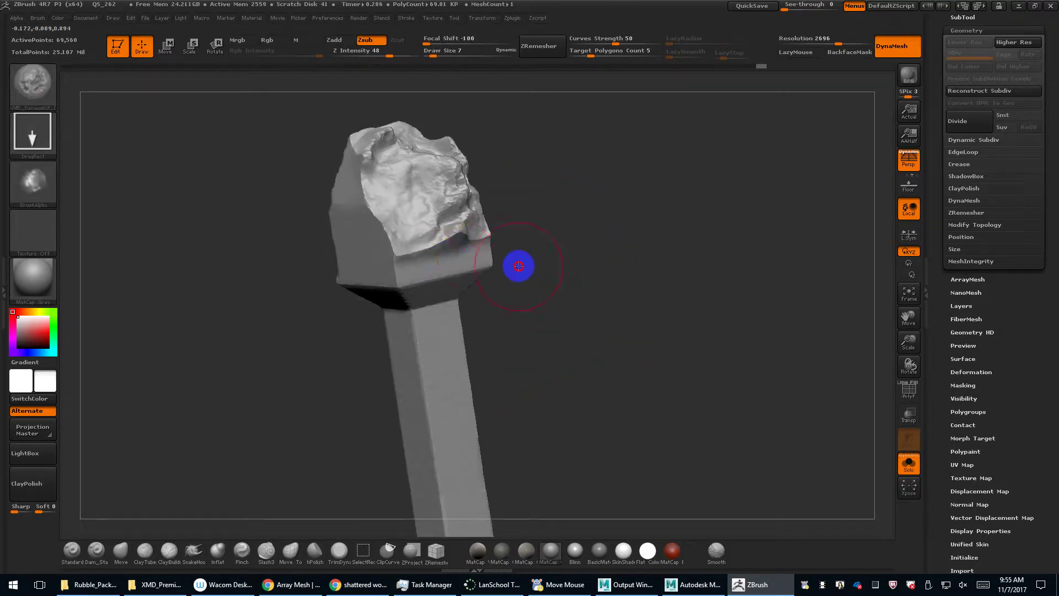
left_click_drag(513, 248, 541, 248, "shift")
key("ctrl+shift")
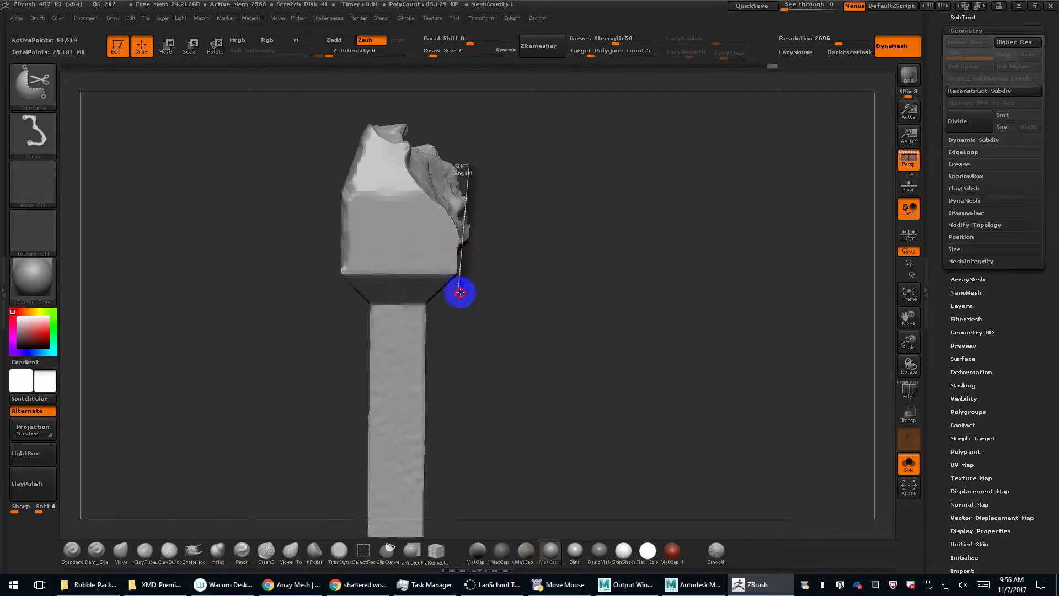
left_click_drag(461, 293, 460, 293)
left_click_drag(462, 168, 458, 213)
left_click_drag(457, 299, 458, 298, "ctrl+shift")
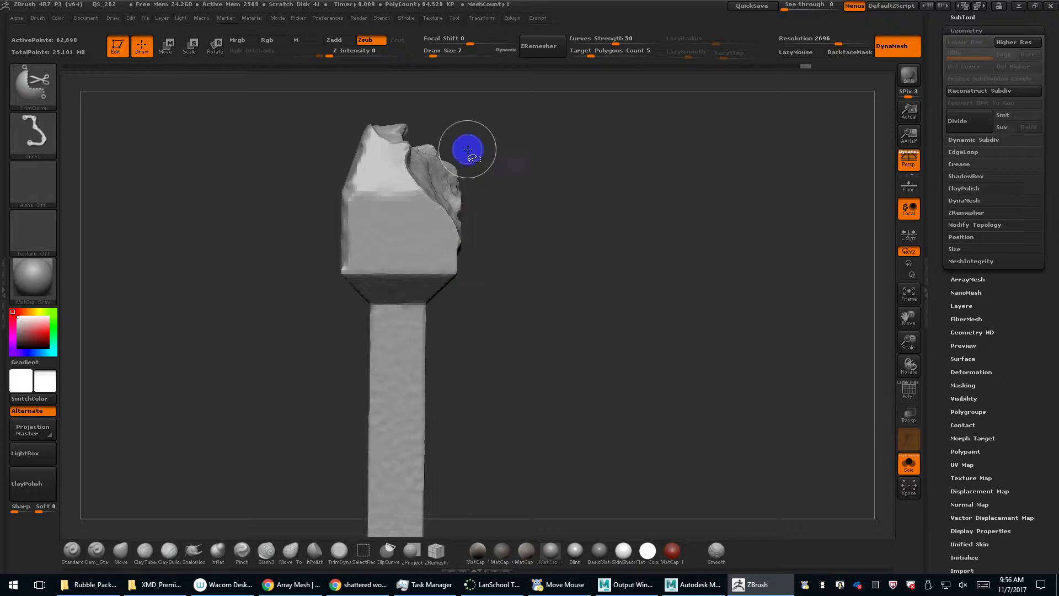
left_click_drag(453, 154, 459, 290, "ctrl+shift")
mouse_move(526, 269)
left_mouse_down()
mouse_move(494, 262)
mouse_move(532, 283)
mouse_move(498, 277)
mouse_move(586, 269)
mouse_move(574, 234)
mouse_move(567, 281)
mouse_move(461, 284)
mouse_move(512, 321)
mouse_move(484, 281)
mouse_move(472, 283)
left_mouse_up()
Step back through the undo history to the uncut, undamaged pillar and turn on the polyframe display.
left_click_drag(527, 66, 497, 64)
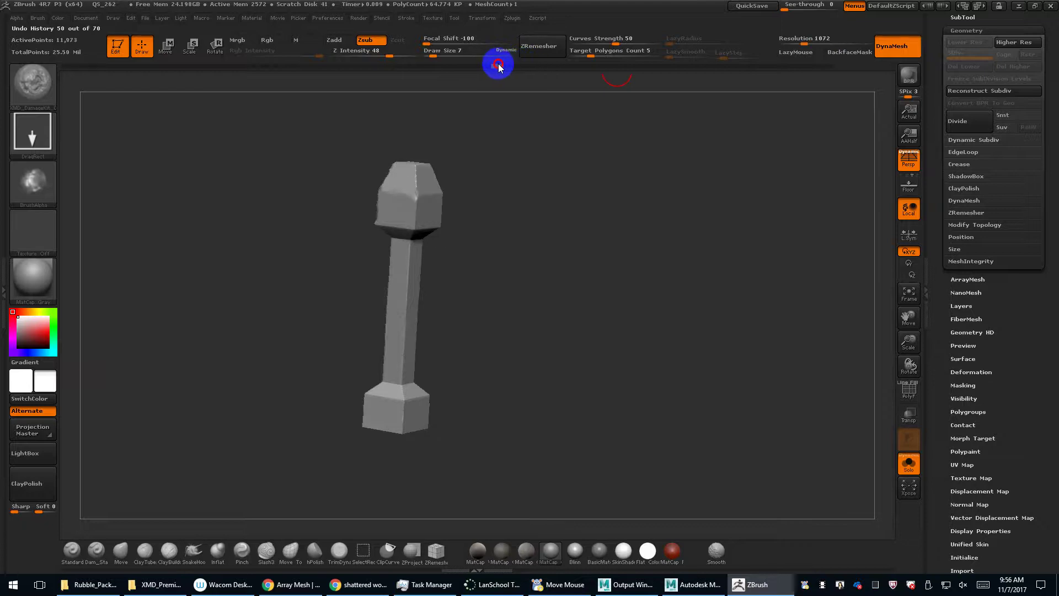
key("shift+f")
left_click_drag(568, 229, 627, 288)
Try cutting the pillar head along a bent line with TrimCurve, accepting the removal of the newer undo history entries.
key("b")
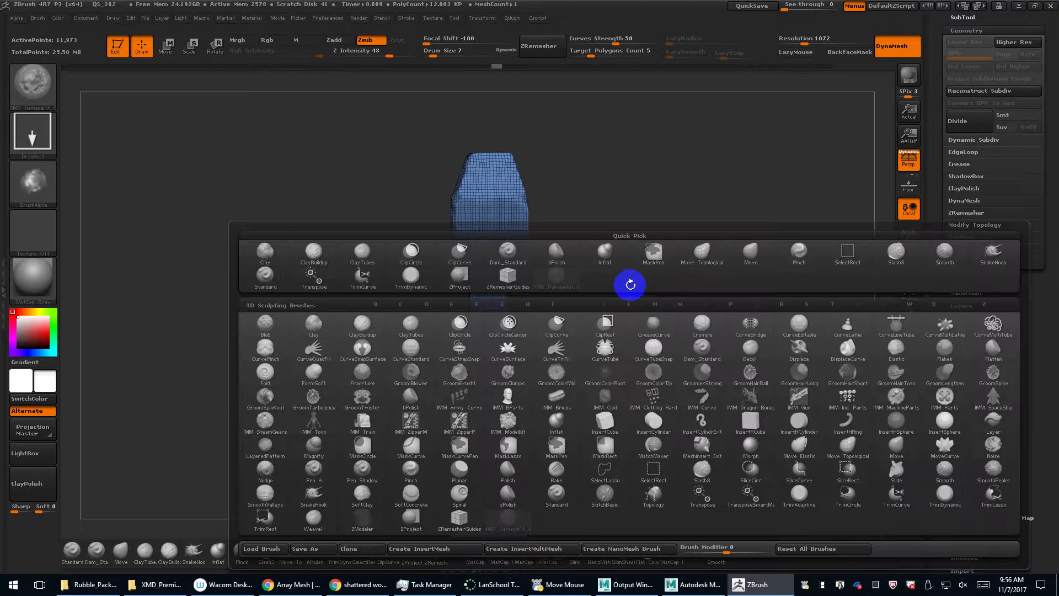
left_click(899, 497)
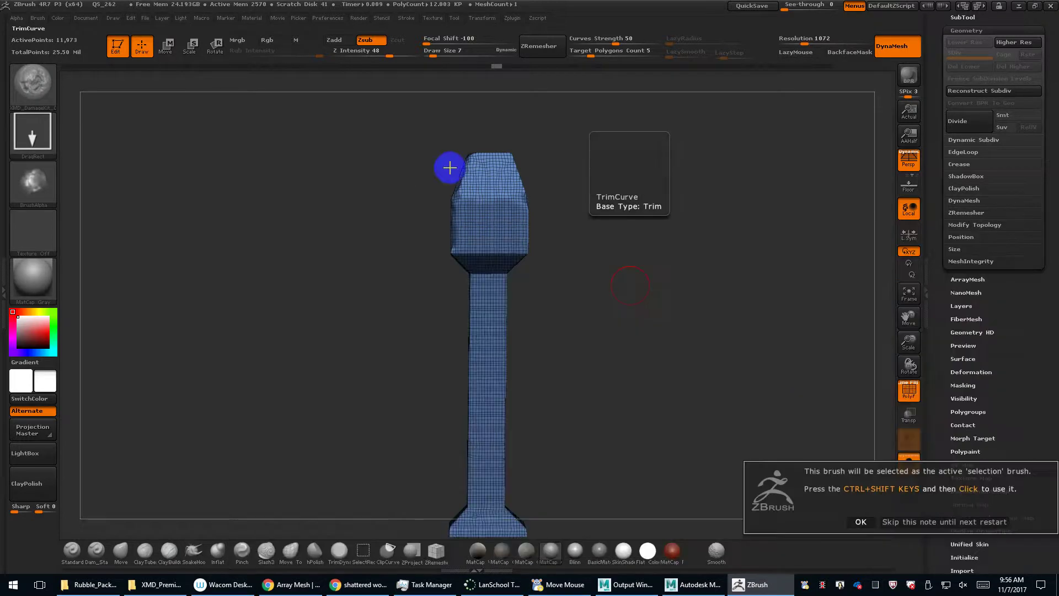
left_click(922, 522)
left_click_drag(444, 131, 491, 186, "ctrl+shift")
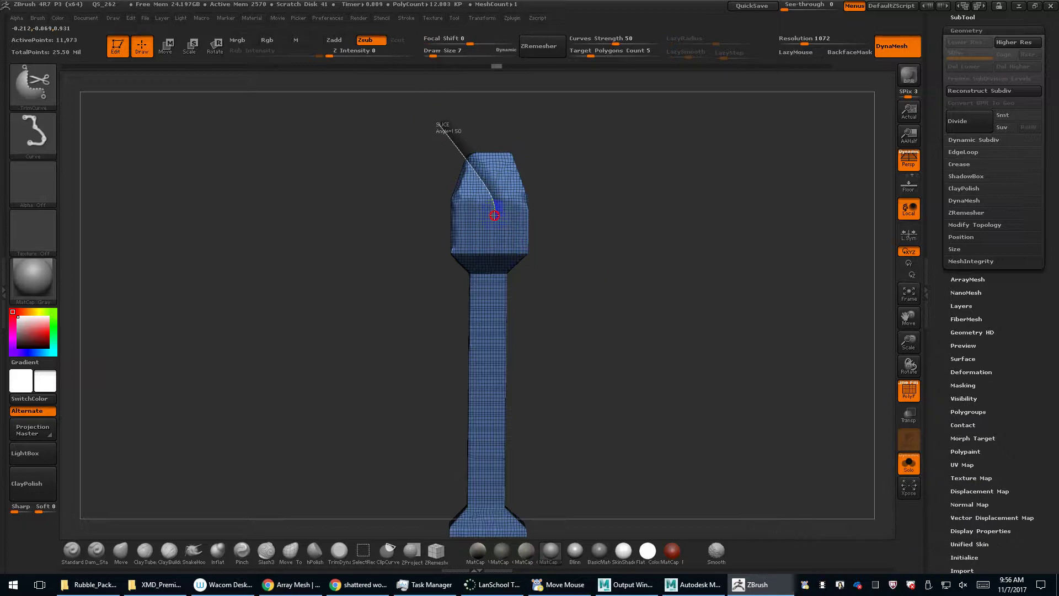
left_click_drag(497, 230, 592, 276, "ctrl+shift")
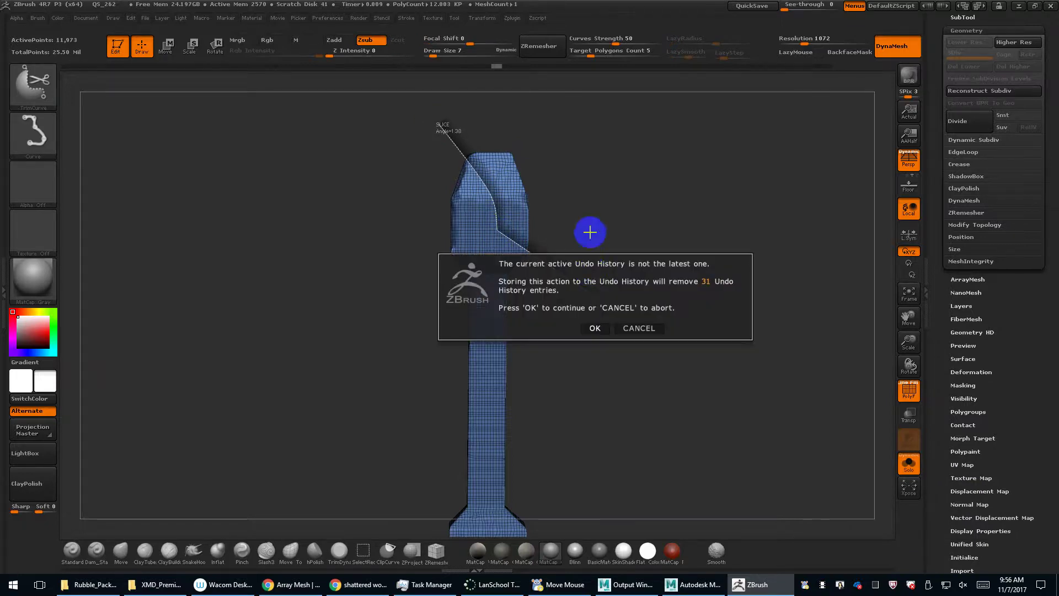
left_click(600, 328)
left_click_drag(601, 328, 590, 222)
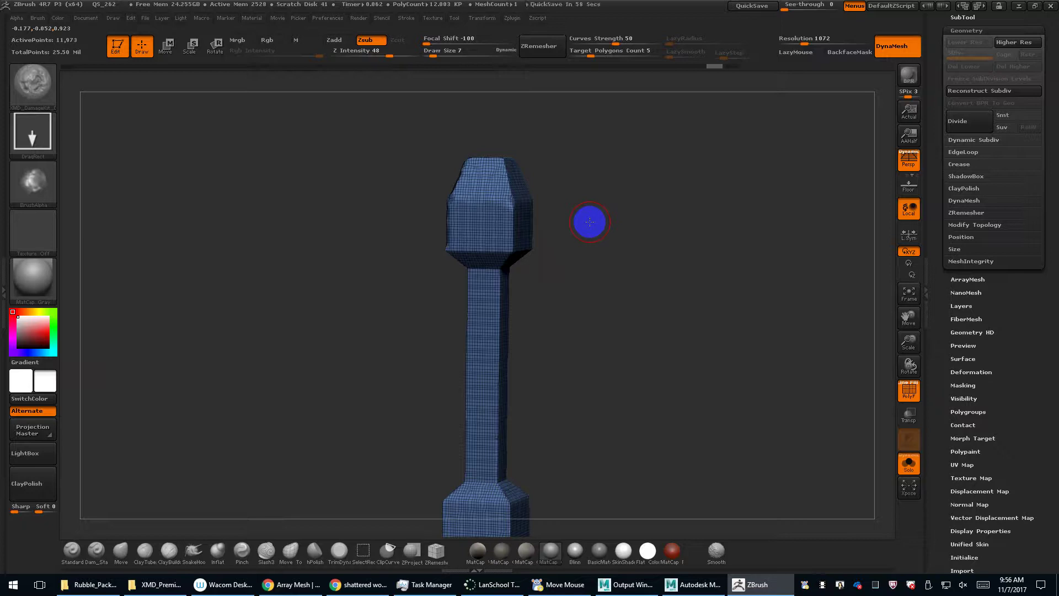
Slice the pillar head along a bent line with the SliceCurve brush and check the separate polygroups.
key("b")
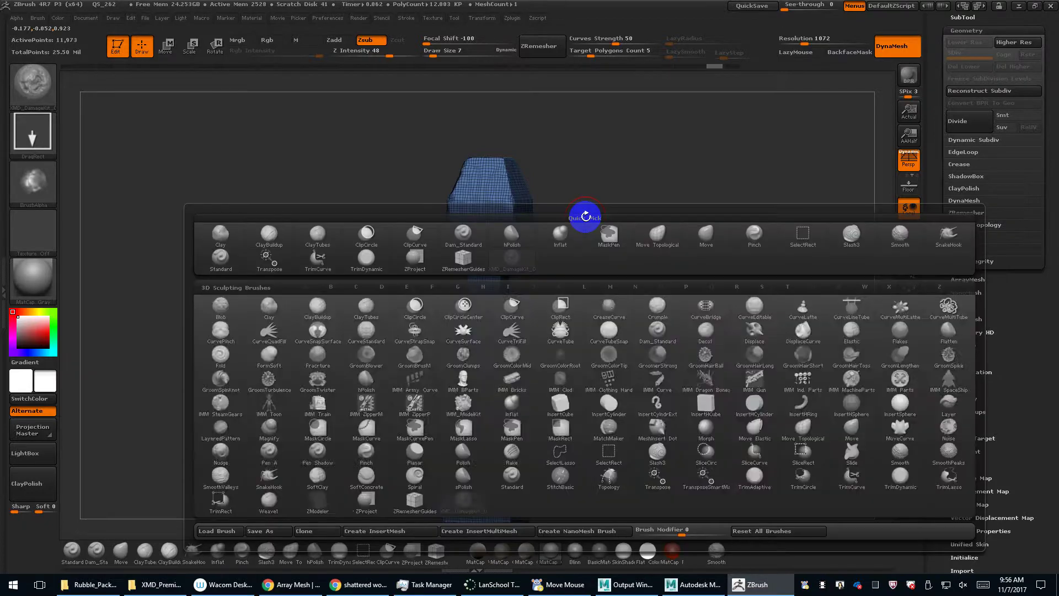
key("s")
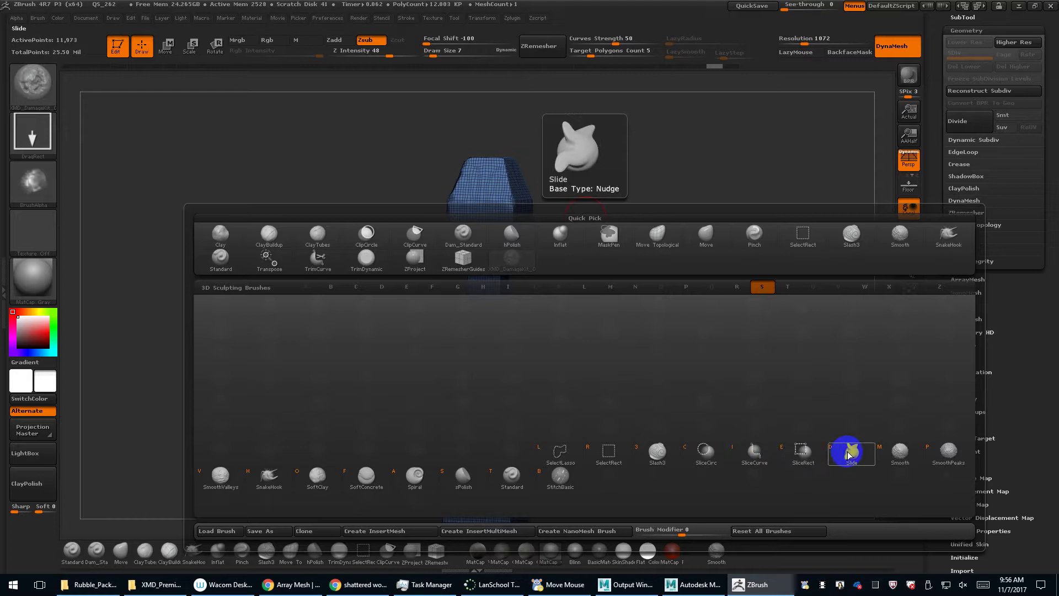
left_click(759, 458)
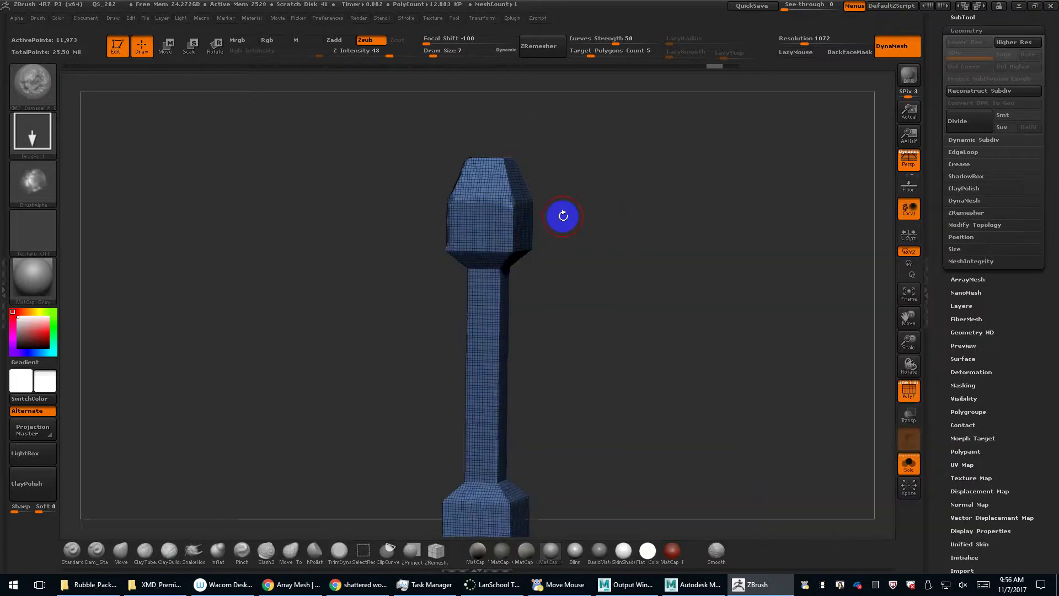
left_click_drag(446, 140, 473, 177)
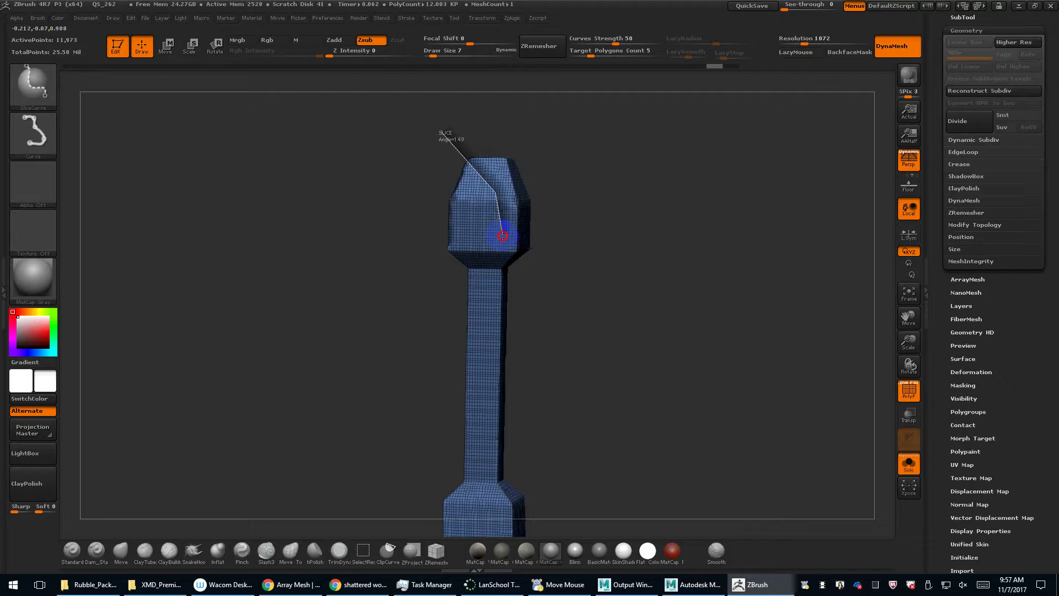
mouse_move(511, 241)
left_mouse_down()
mouse_move(574, 236)
mouse_move(567, 259)
mouse_move(563, 243)
mouse_move(468, 243)
mouse_move(622, 239)
mouse_move(631, 293)
mouse_move(615, 315)
mouse_move(625, 295)
mouse_move(617, 232)
mouse_move(667, 250)
mouse_move(676, 217)
mouse_move(485, 220)
mouse_move(534, 267)
mouse_move(647, 251)
left_mouse_up()
left_click(520, 189, "ctrl+shift")
left_click(648, 252, "ctrl+shift")
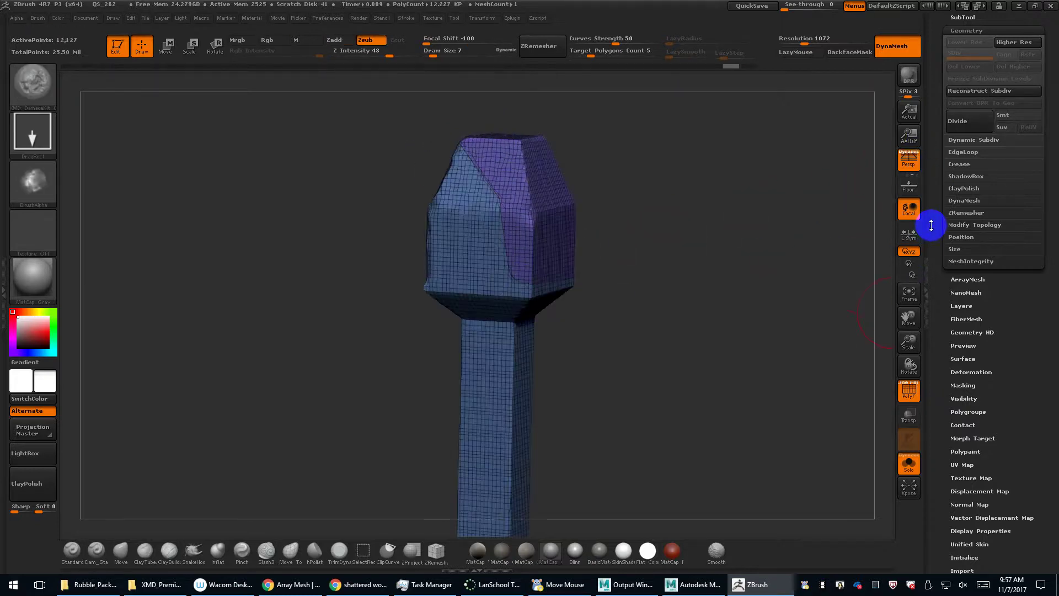
Split the sliced pillar into separate subtools by polygroup with Groups Split.
left_click_drag(932, 225, 942, 315)
left_click(963, 202)
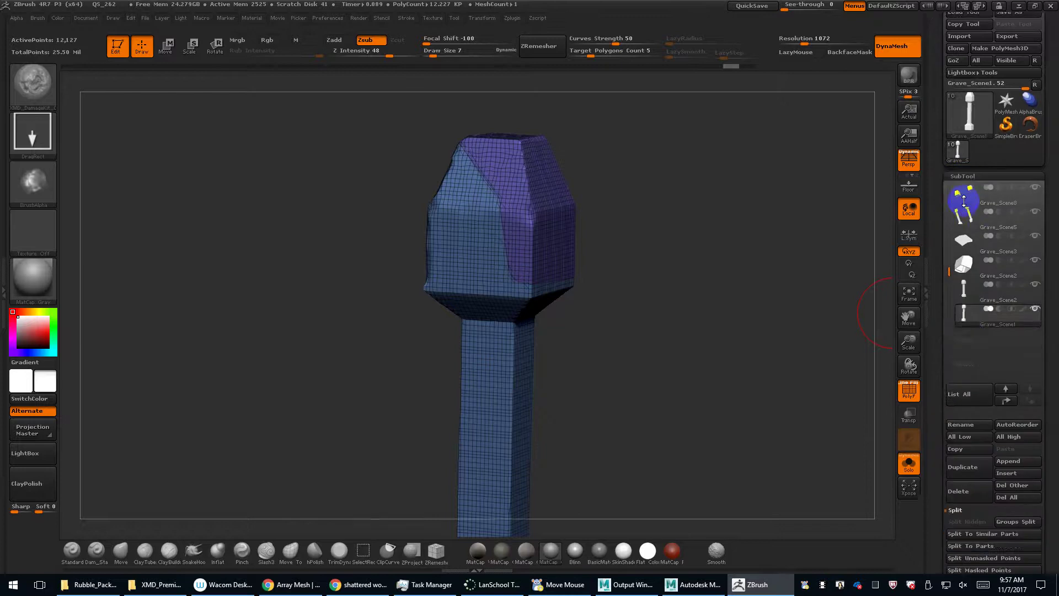
mouse_move(975, 242)
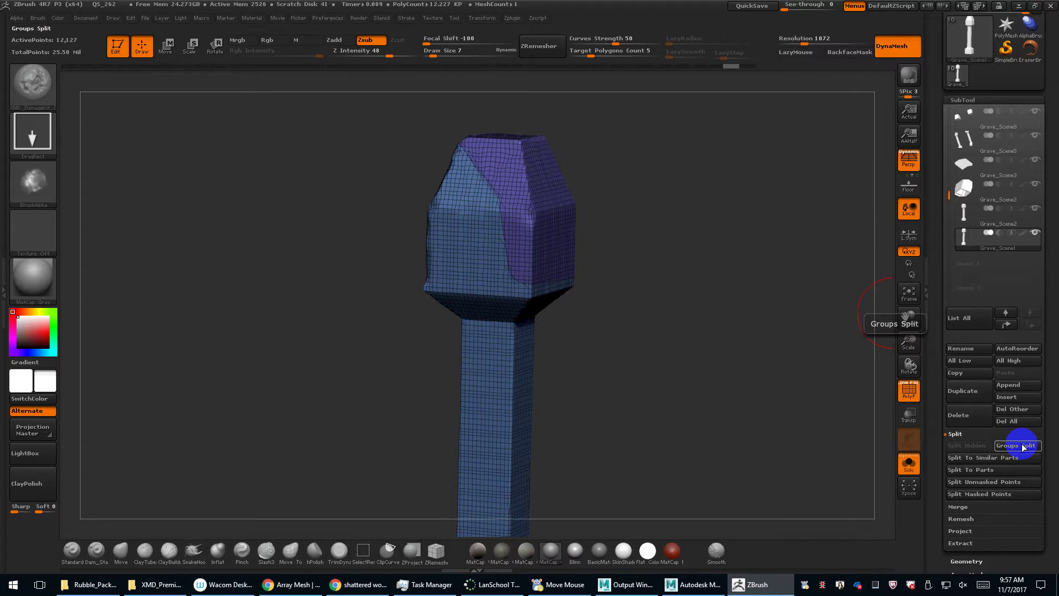
left_click(1022, 447)
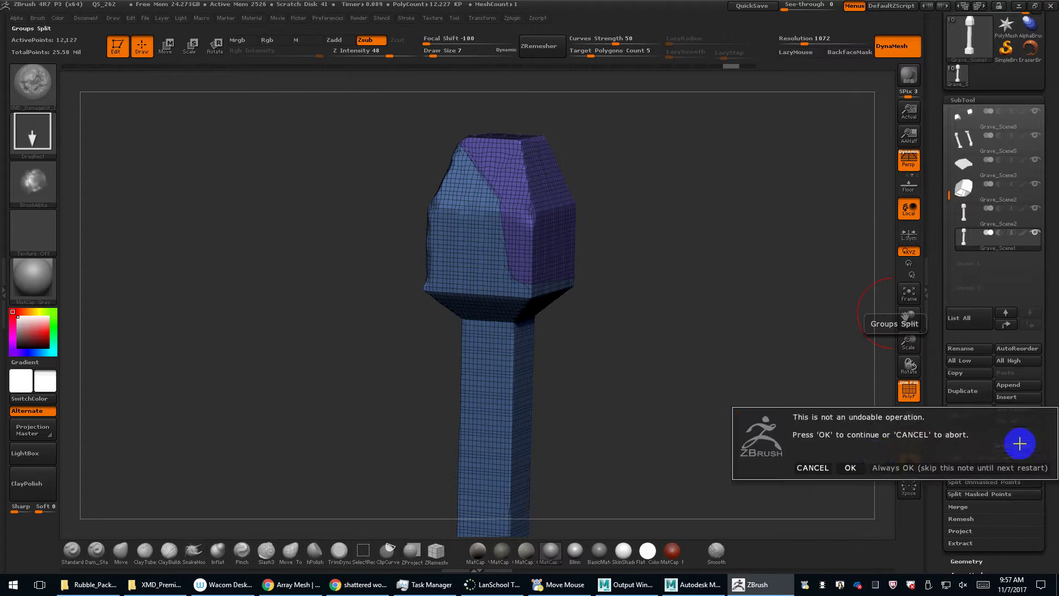
left_click(849, 465)
left_click_drag(648, 333, 743, 349)
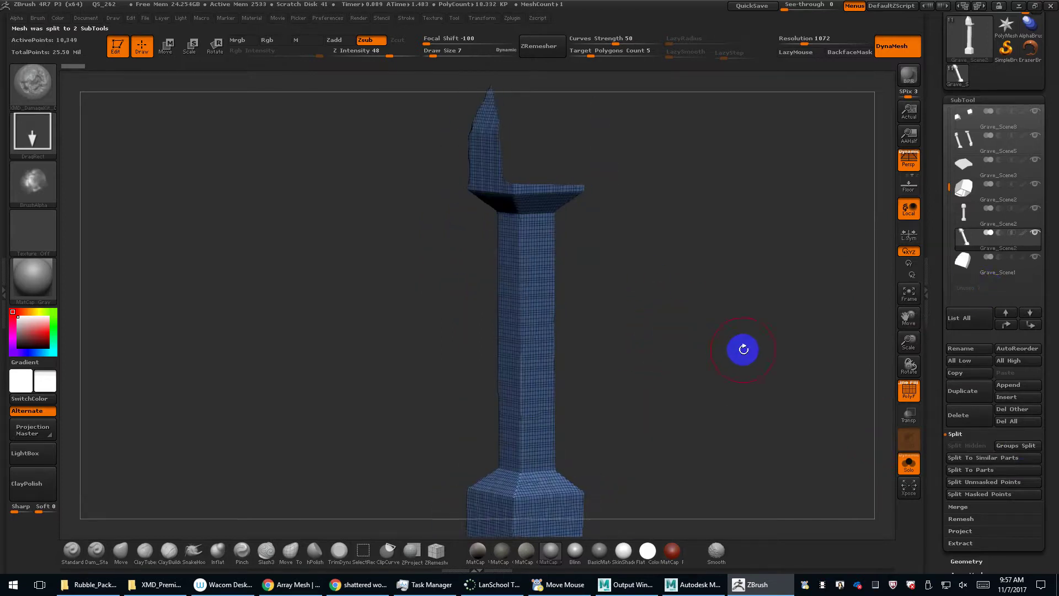
Compare the two split pieces, select the pillar subtool, and cap its open cut with Close Holes.
left_click(963, 260)
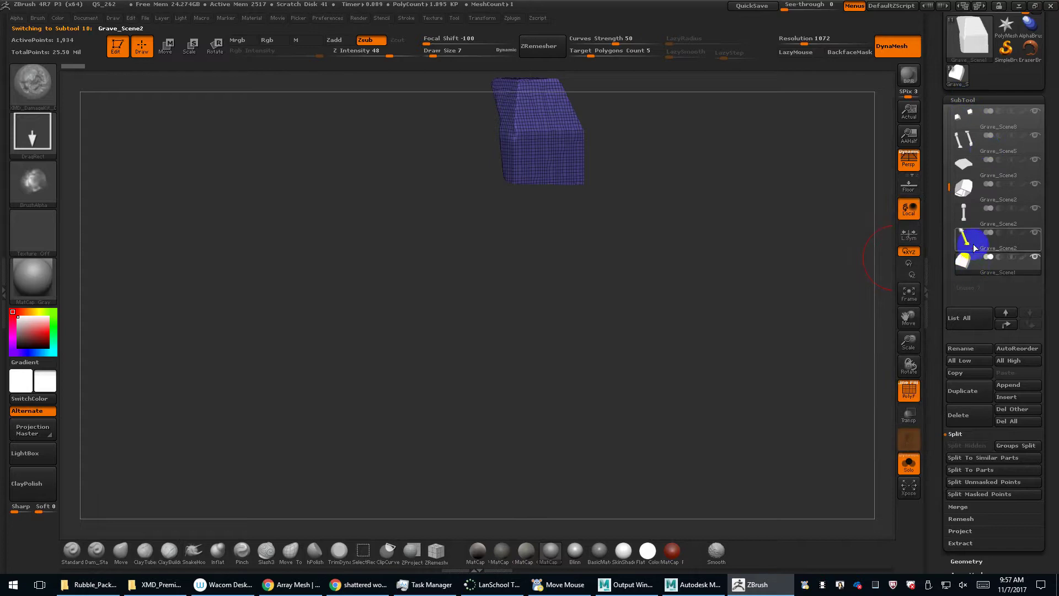
left_click(966, 240)
left_click(963, 101)
left_click(966, 114)
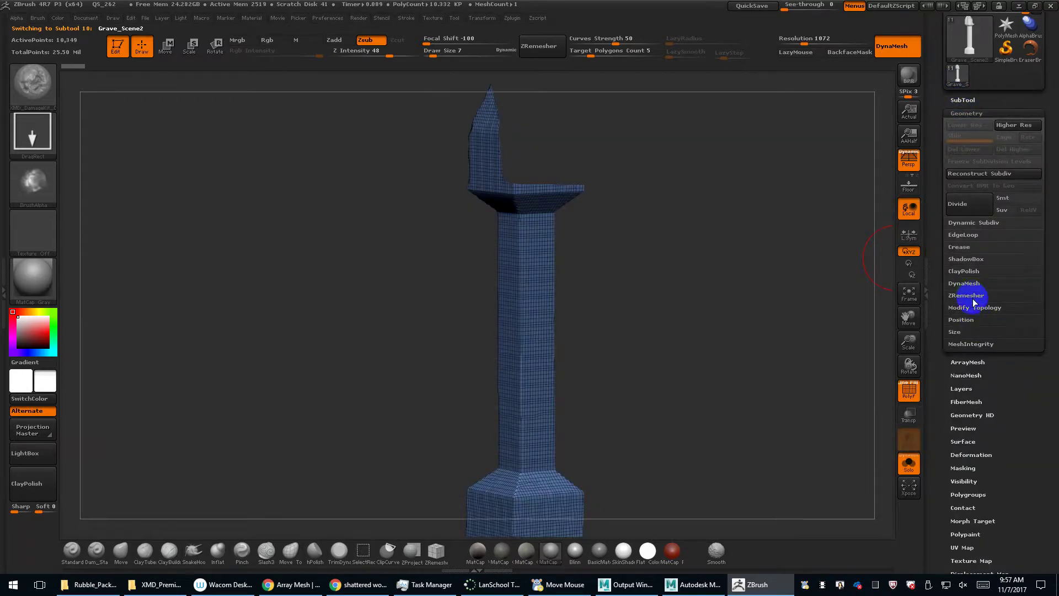
left_click(975, 307)
left_click(1014, 381)
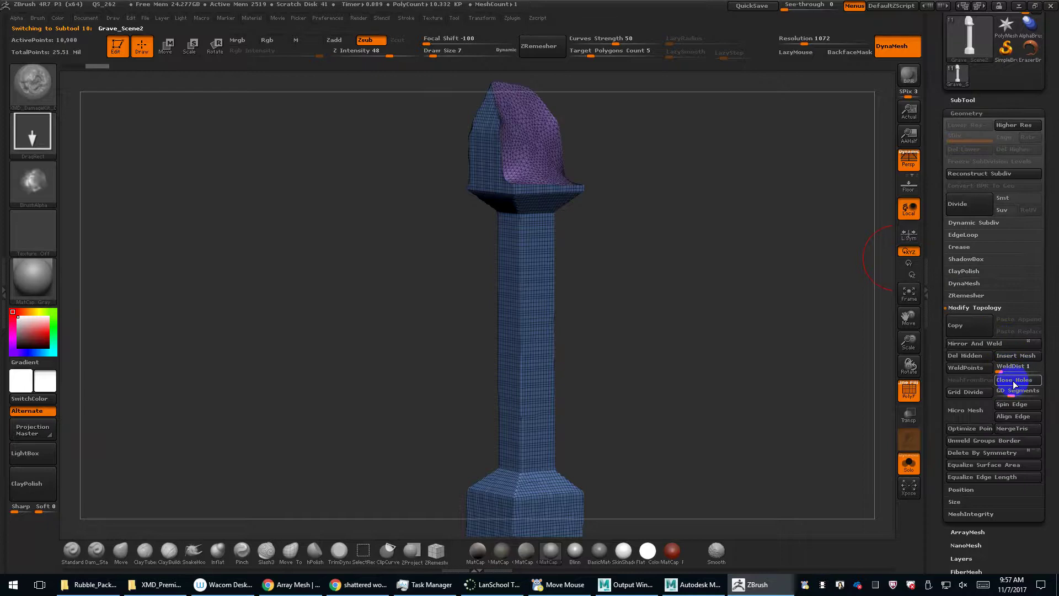
left_click_drag(764, 255, 717, 229)
Select the broken-off head chunk's subtool and cap its open cut with Close Holes.
left_click(967, 101)
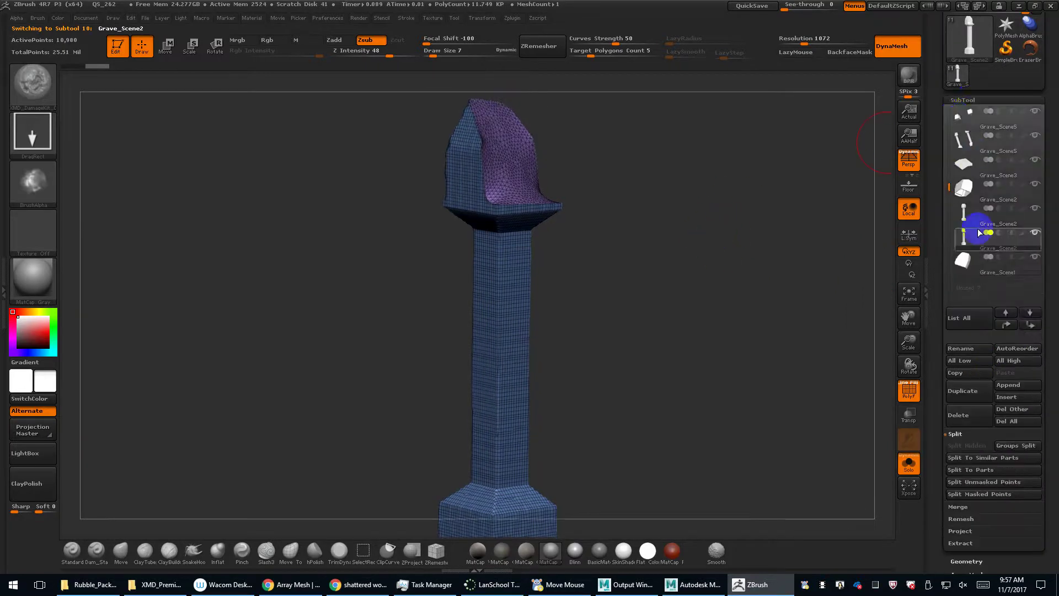
left_click(974, 272)
left_click(961, 100)
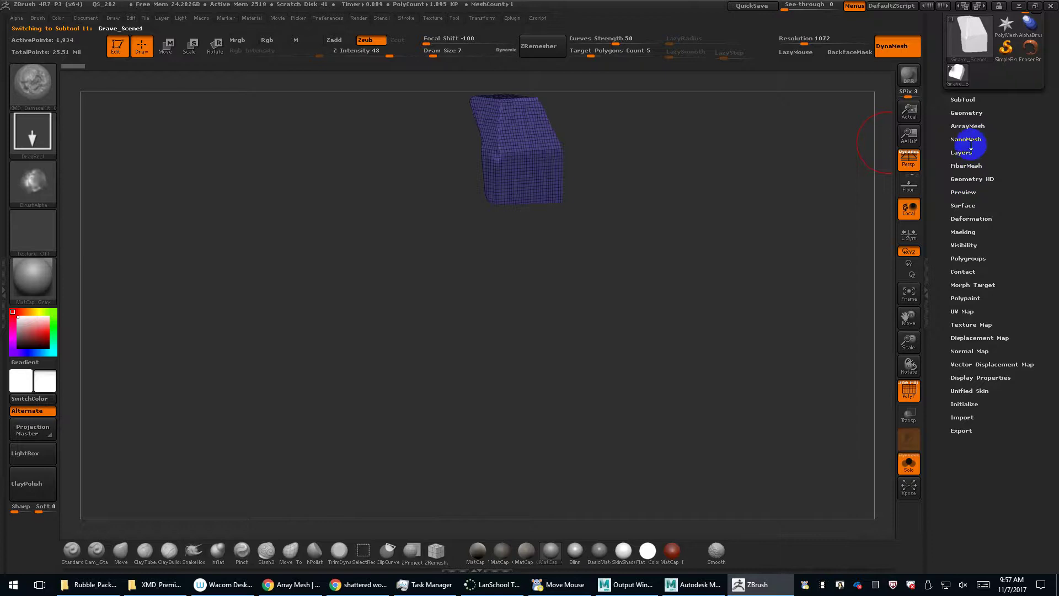
left_click(966, 113)
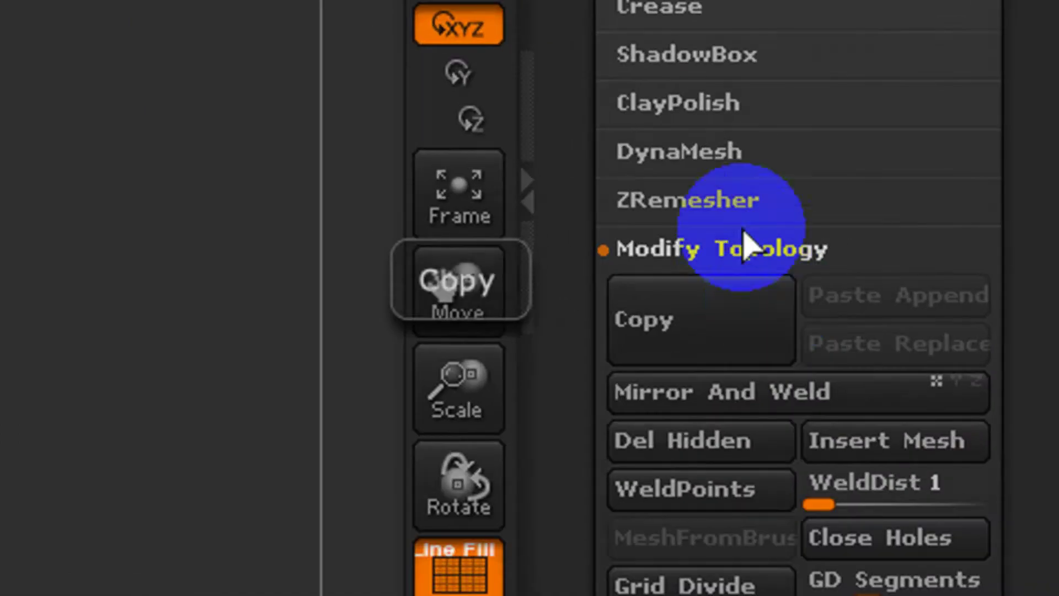
left_click(979, 307)
left_click(980, 306)
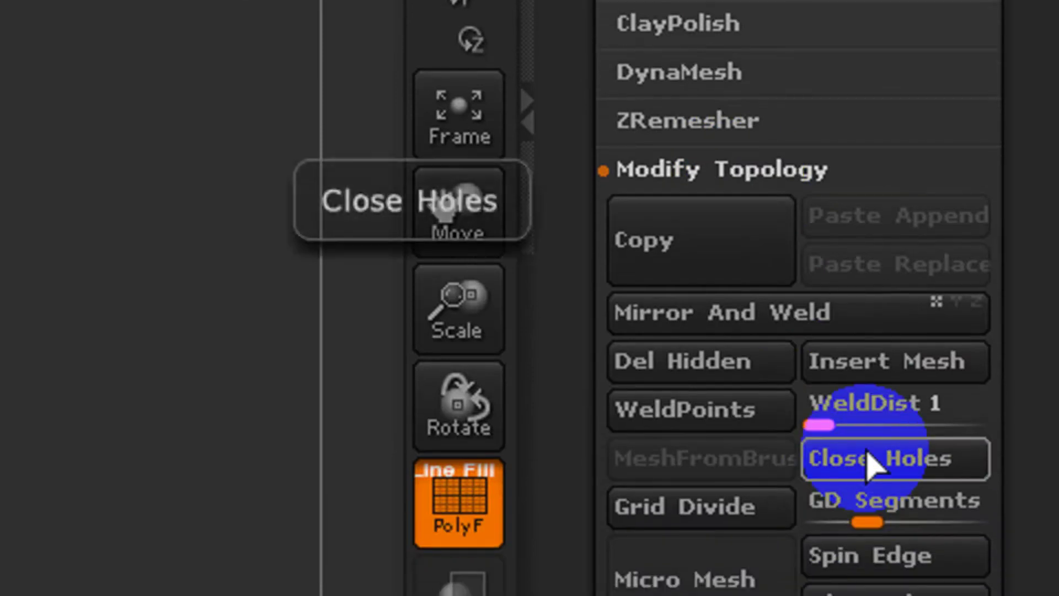
left_click(869, 463)
left_click_drag(729, 246, 634, 213)
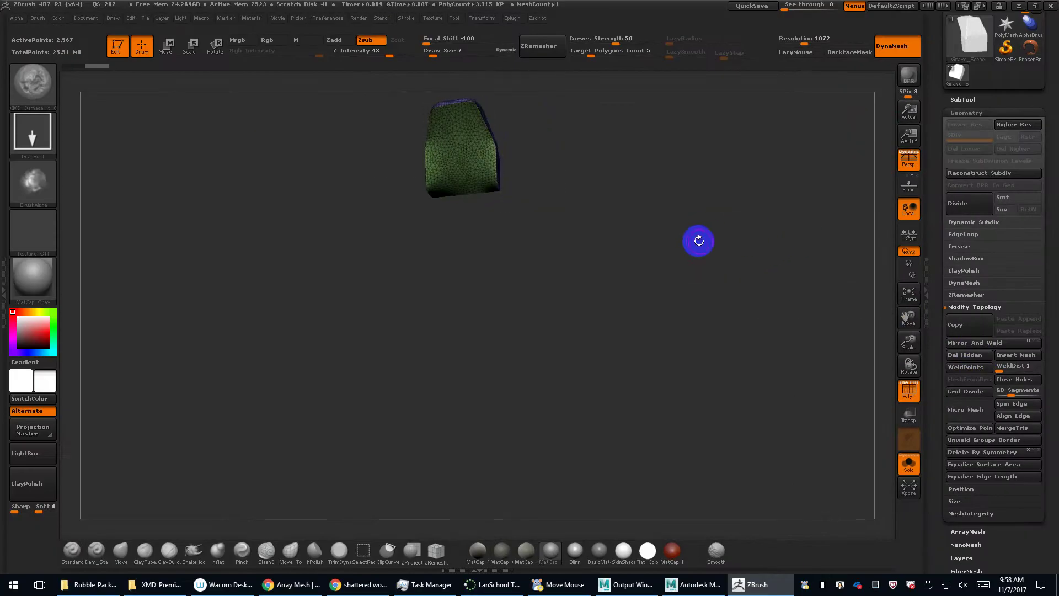
Turn off Solo to show the whole scene and switch to moving the broken-off chunk with the Transpose tool.
left_click(910, 464)
left_click_drag(185, 236, 529, 148)
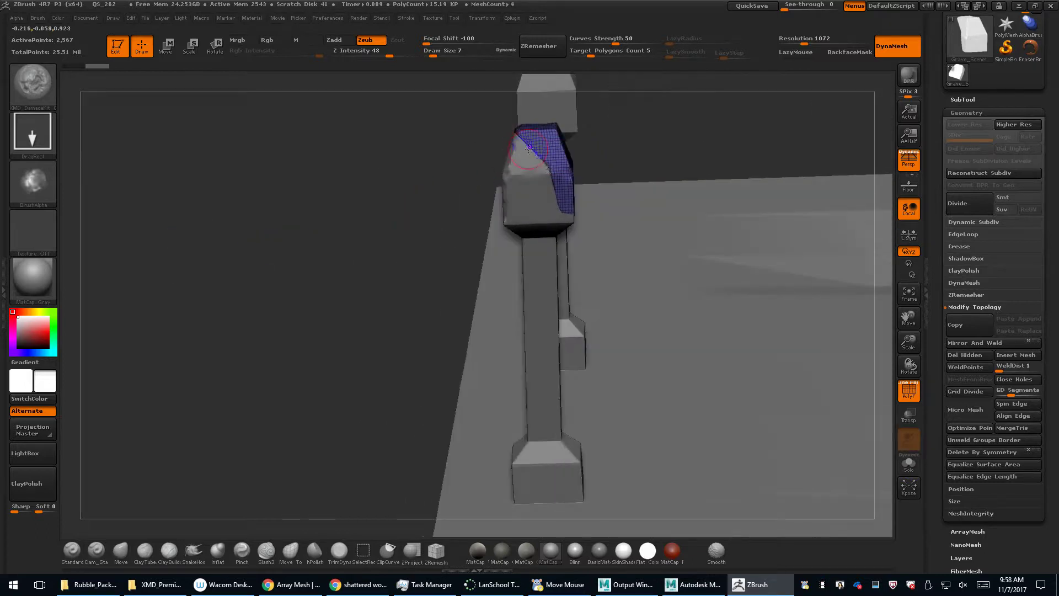
left_click(165, 45)
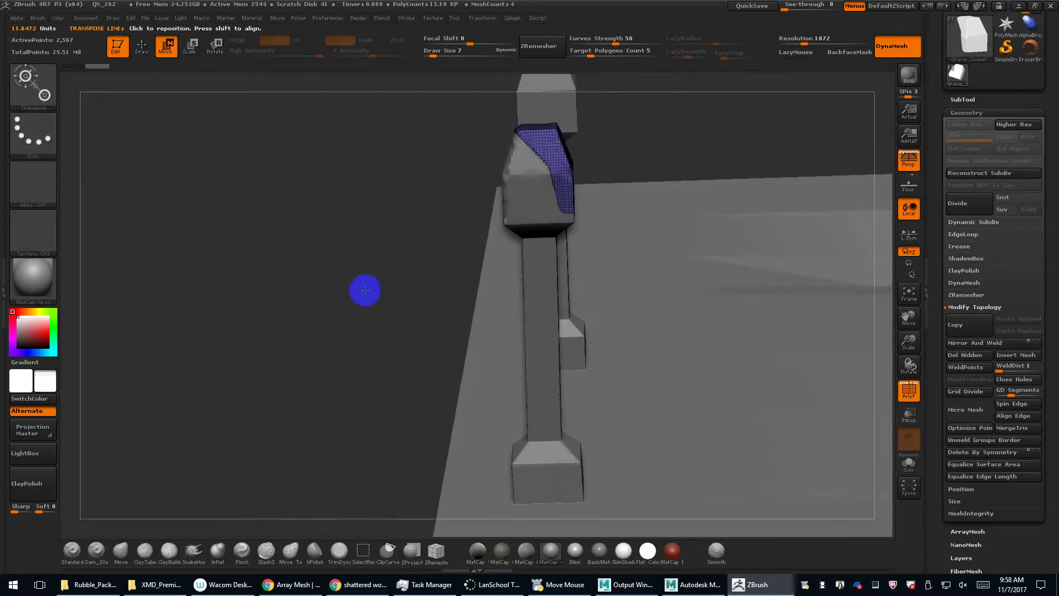
left_click_drag(365, 288, 453, 202)
left_click_drag(373, 253, 419, 250)
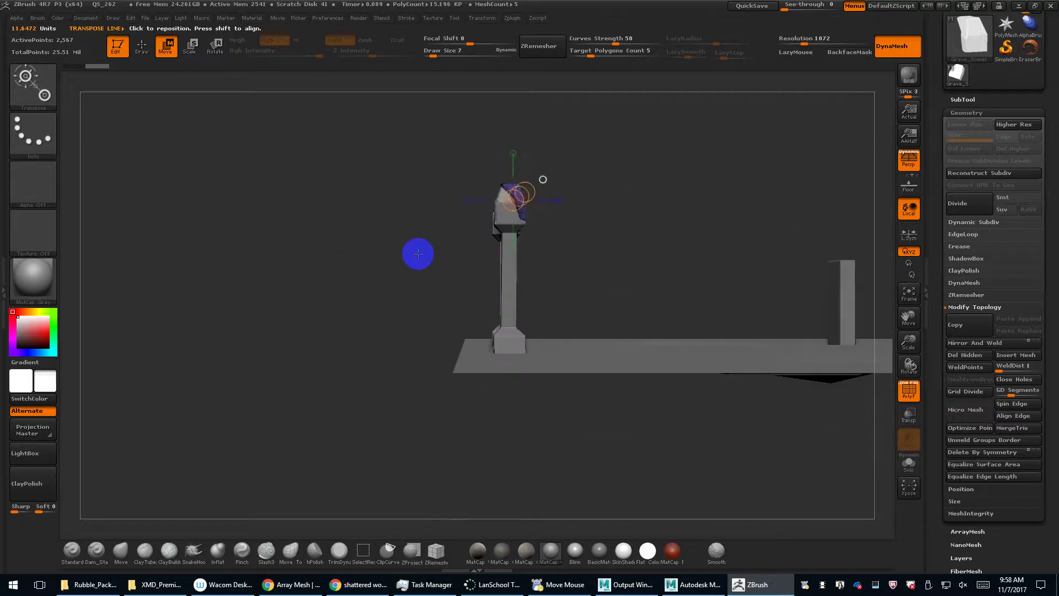
left_click_drag(604, 267, 602, 304, "alt")
left_click_drag(600, 242, 560, 269, "alt")
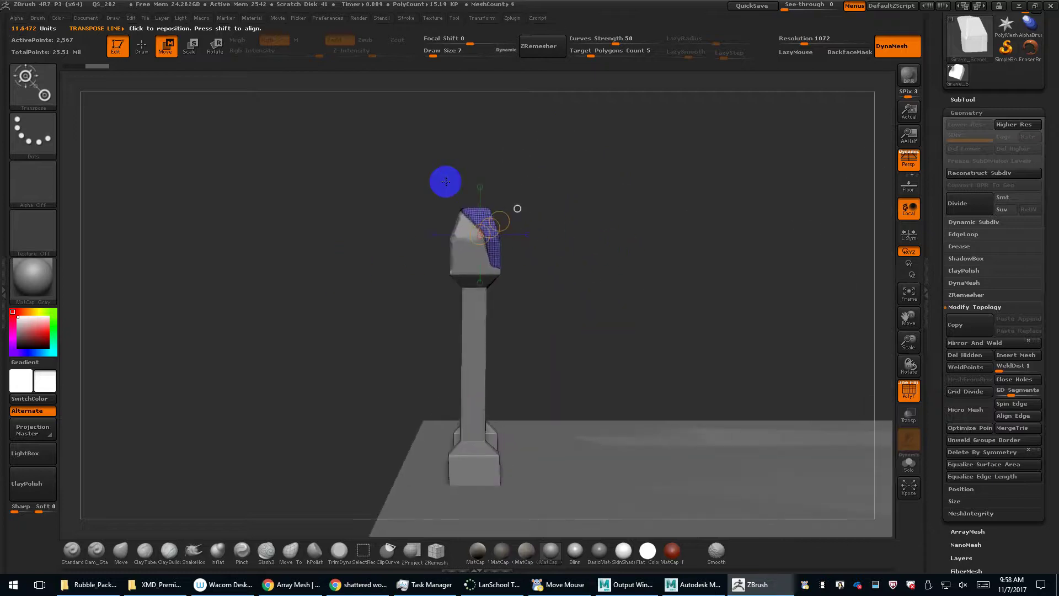
Move the broken-off chunk from the pillar's top down to the ground beside the pillar base.
left_click_drag(470, 212, 562, 212)
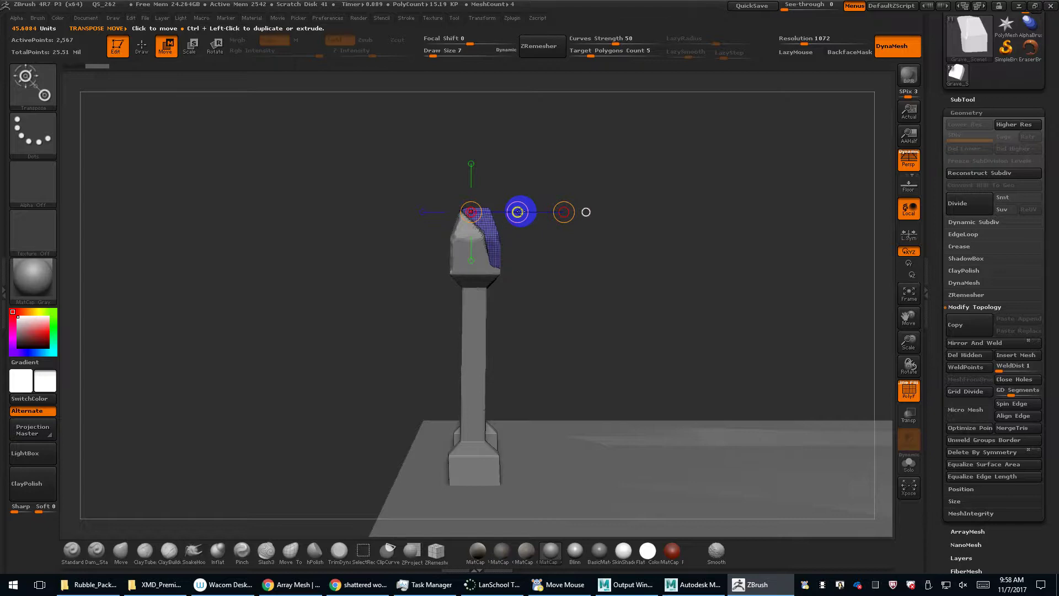
left_click_drag(517, 212, 570, 425)
left_click_drag(688, 339, 569, 243)
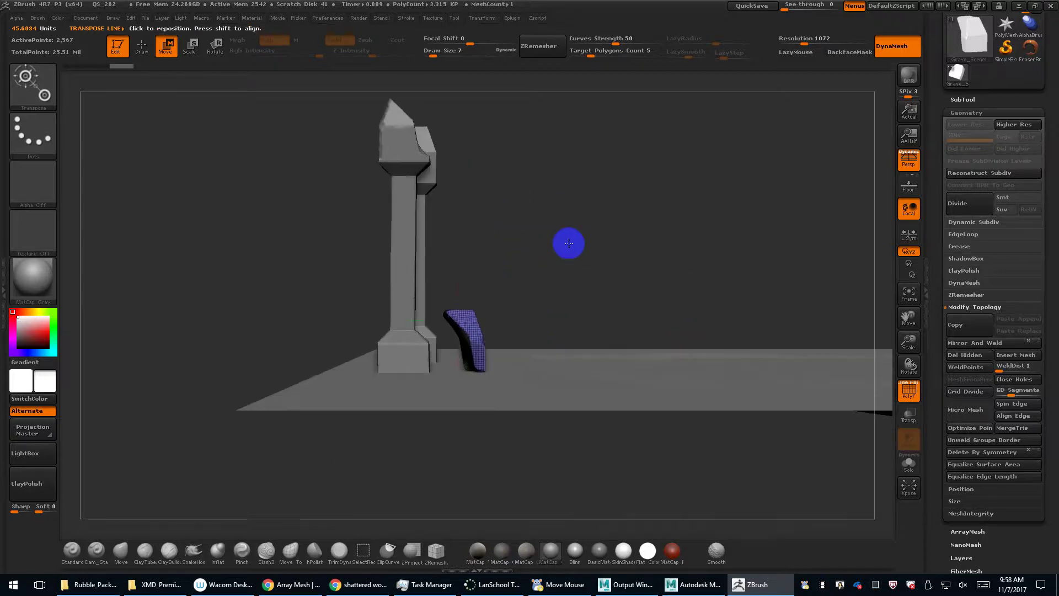
left_click_drag(458, 319, 545, 320, "shift")
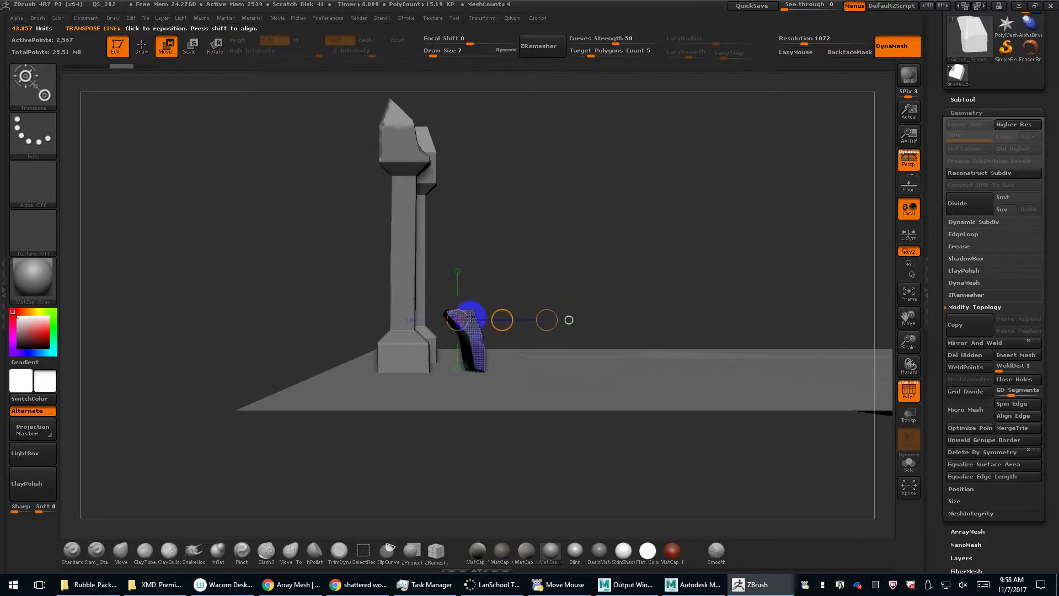
mouse_move(458, 320)
left_mouse_down()
mouse_move(487, 318)
mouse_move(475, 316)
left_mouse_up()
left_click_drag(557, 310, 283, 108)
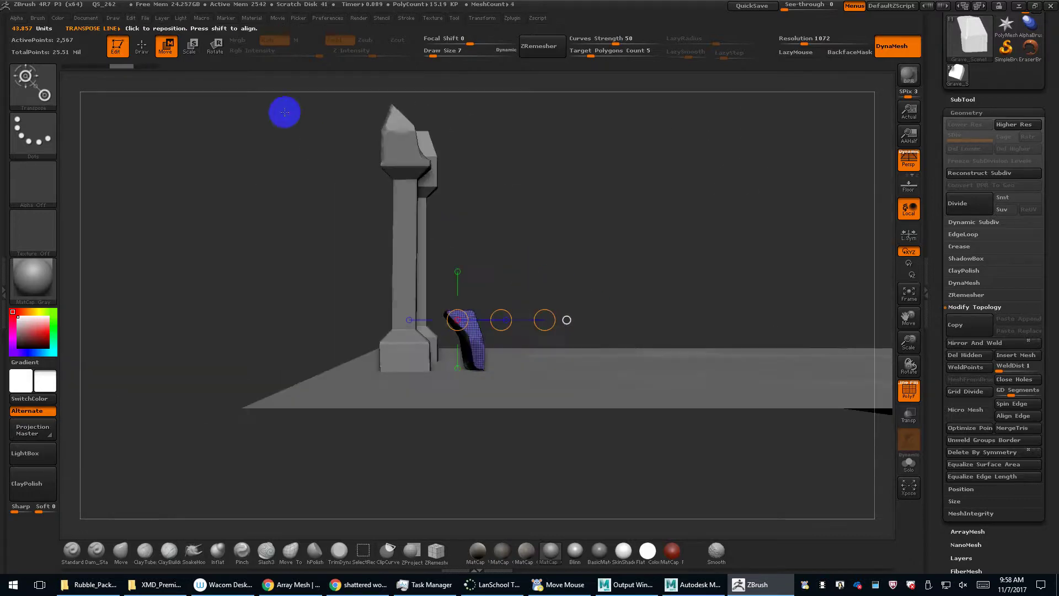
Rotate the chunk about its lower end so it lies flat on the ground with its broken face up.
left_click(217, 48)
left_click_drag(579, 300, 489, 300)
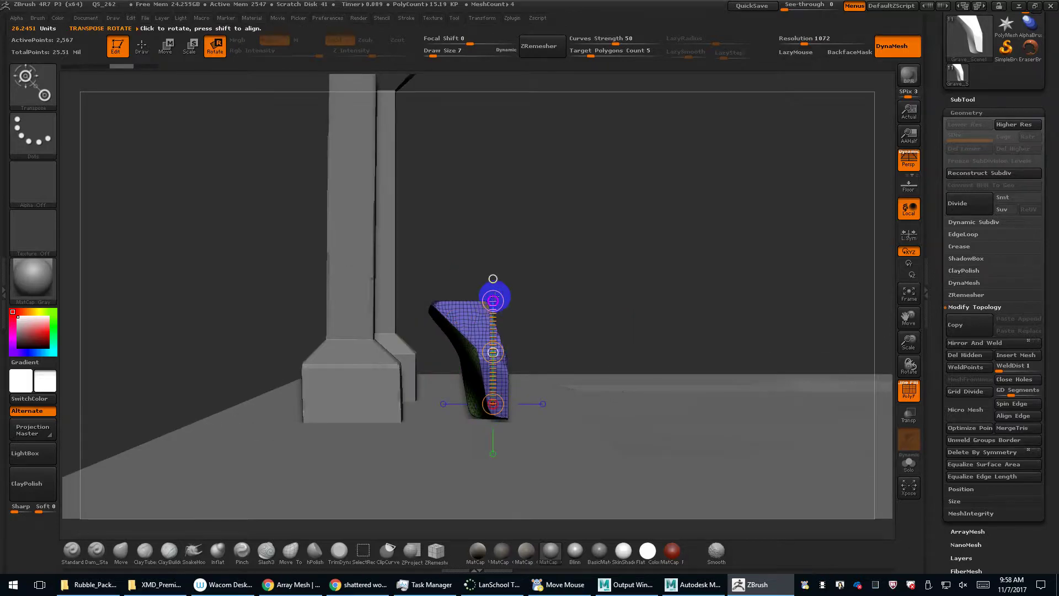
left_click_drag(492, 300, 616, 422)
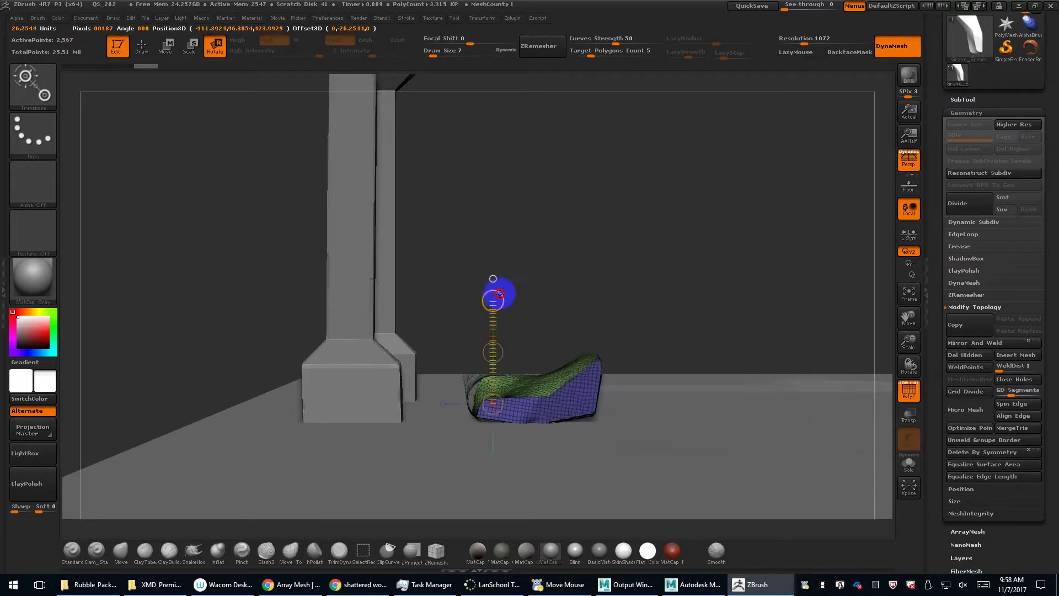
left_click_drag(500, 293, 591, 407)
left_click_drag(637, 335, 495, 386)
left_click_drag(323, 335, 364, 349)
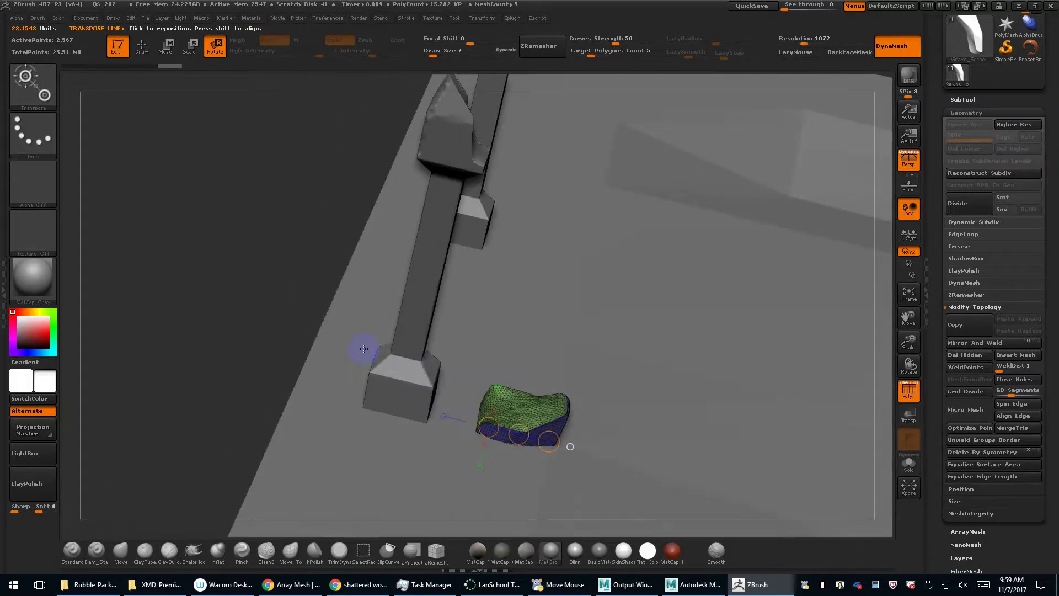
left_click_drag(310, 319, 448, 320)
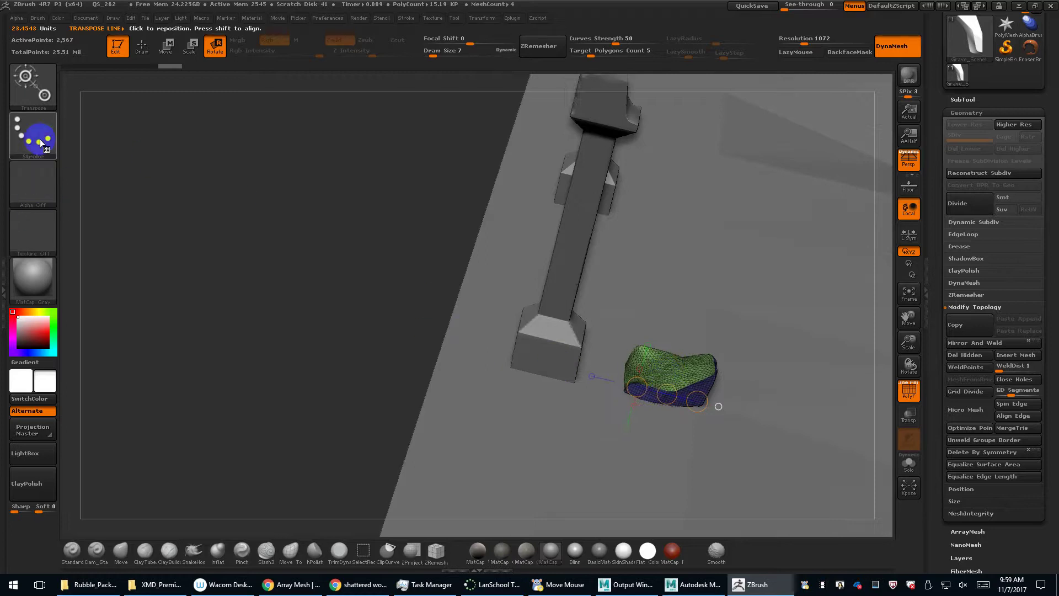
Choose the XMD_DamageKit brush for sculpting damage on the chunk.
left_click(41, 95)
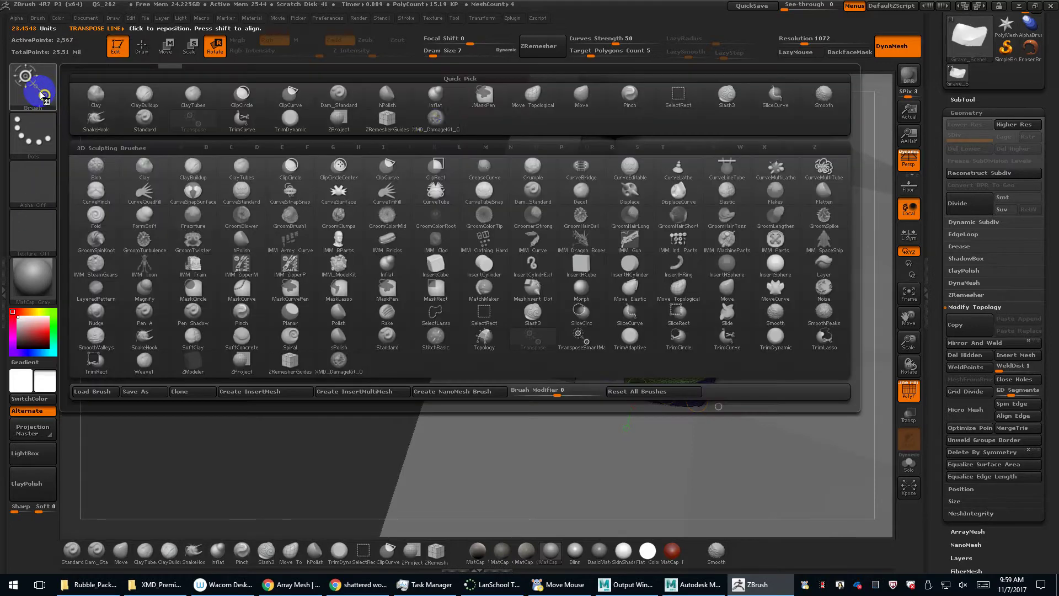
left_click(433, 119)
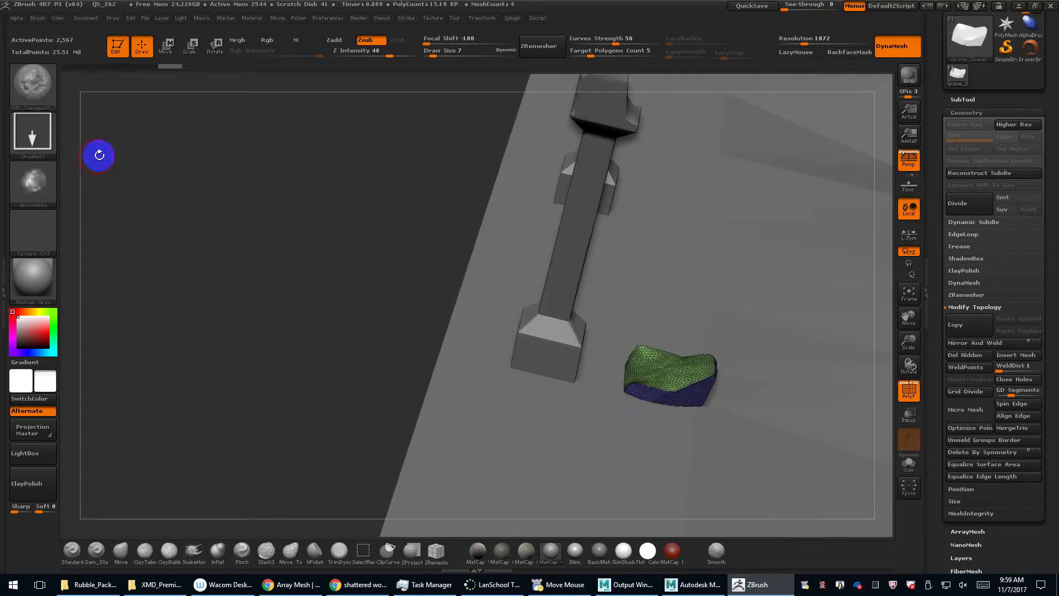
left_click(25, 187)
left_click(193, 236)
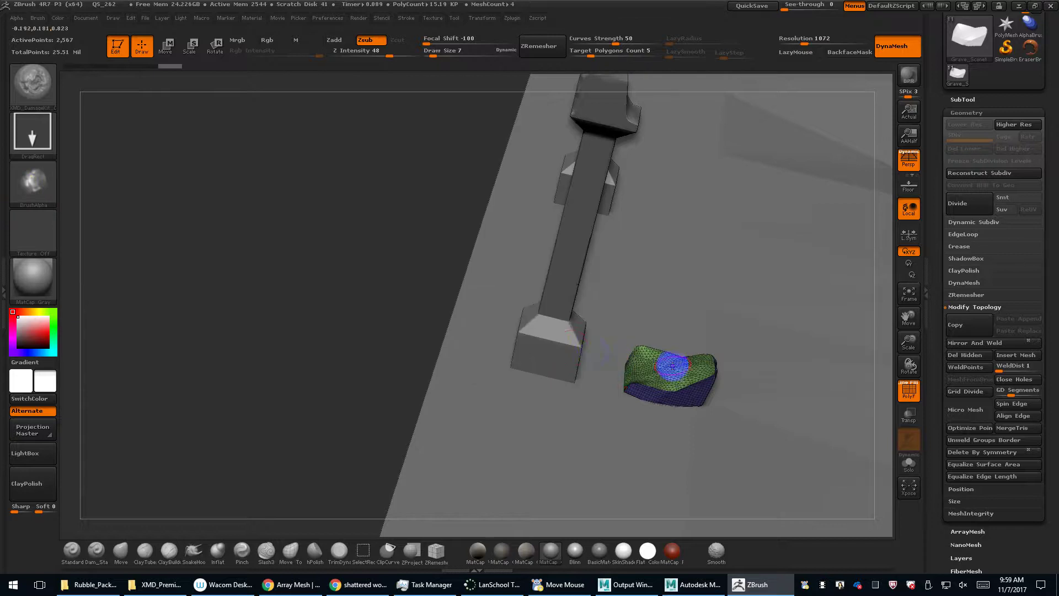
left_click_drag(253, 285, 194, 254)
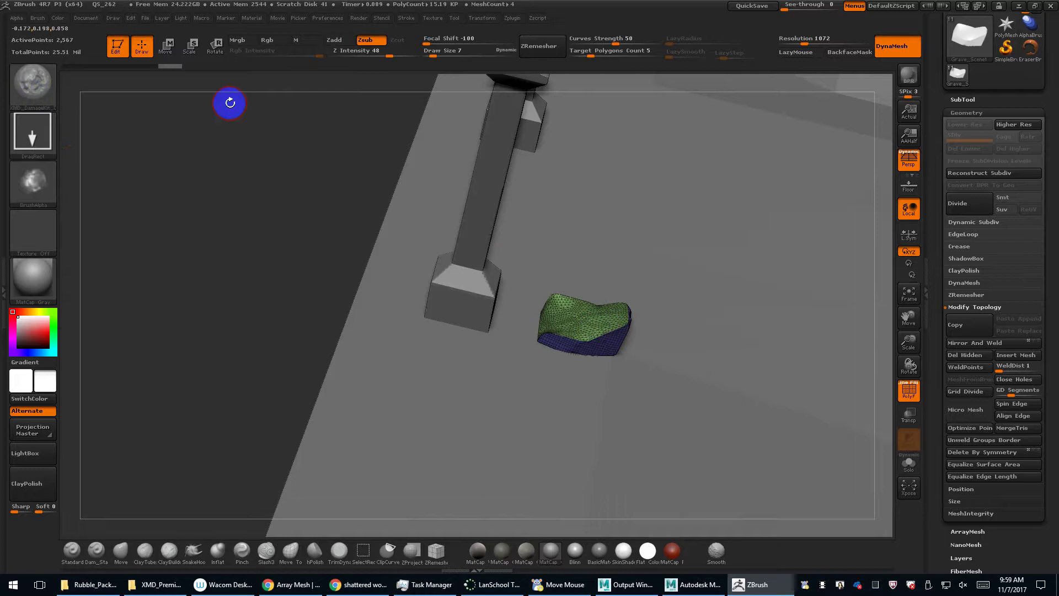
left_click(215, 45)
left_click_drag(550, 338, 611, 350)
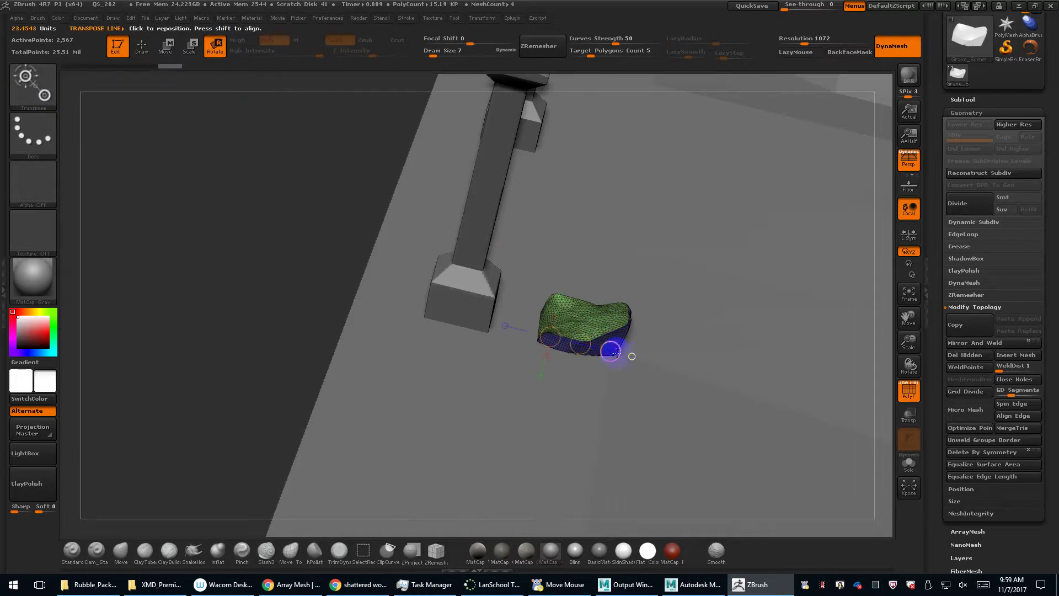
left_click(599, 319, "ctrl")
left_click_drag(237, 249, 298, 382, "alt")
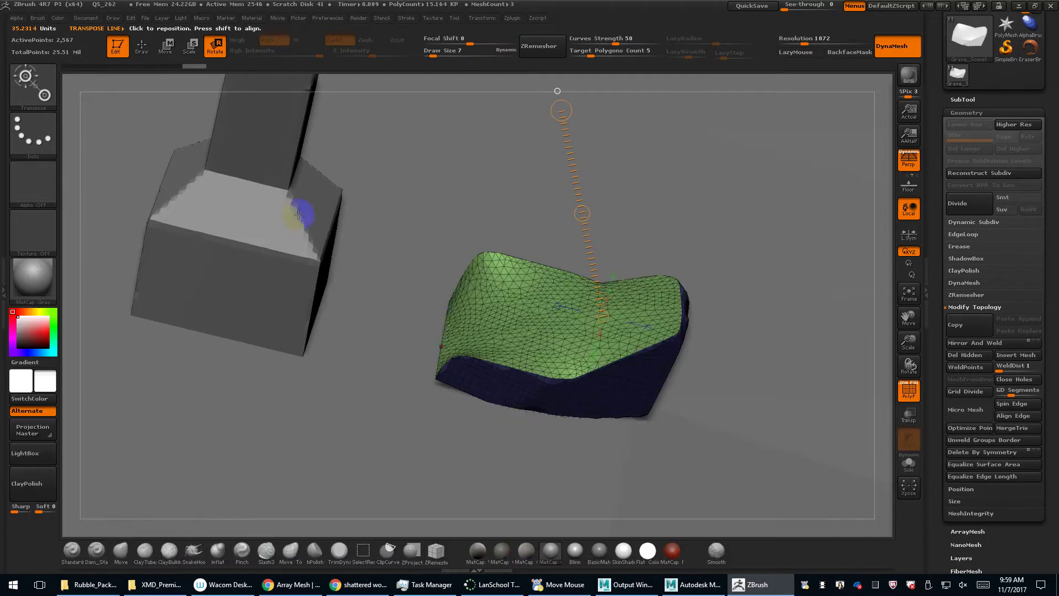
Try a damage brush stroke on the chunk's broken face and undo it.
key("b")
left_click(366, 287)
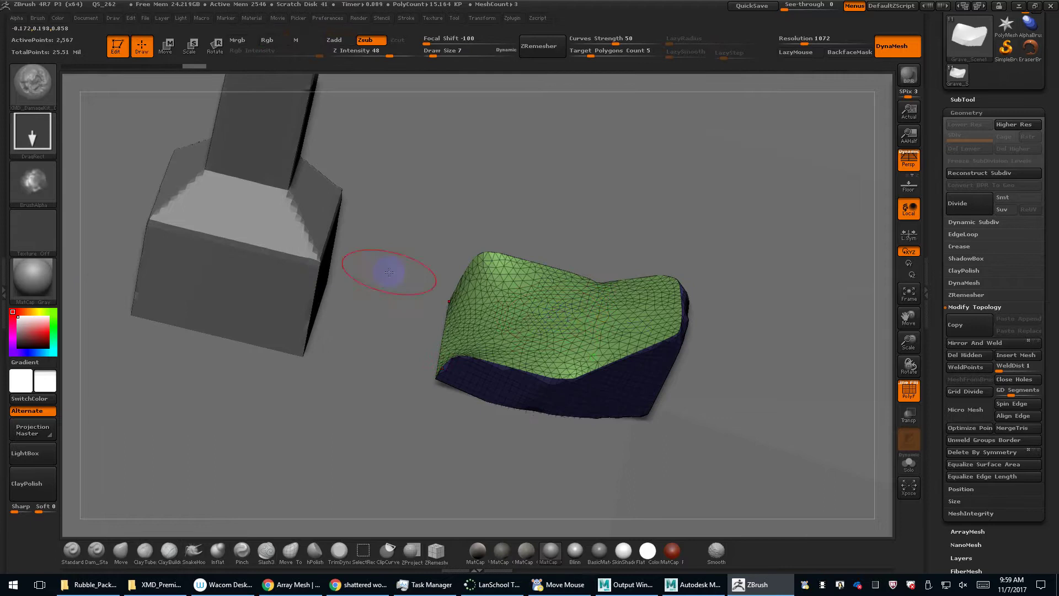
mouse_move(623, 336)
left_mouse_down()
mouse_move(686, 428)
mouse_move(753, 481)
mouse_move(667, 390)
mouse_move(699, 425)
left_mouse_up()
key("ctrl")
key("ctrl+z")
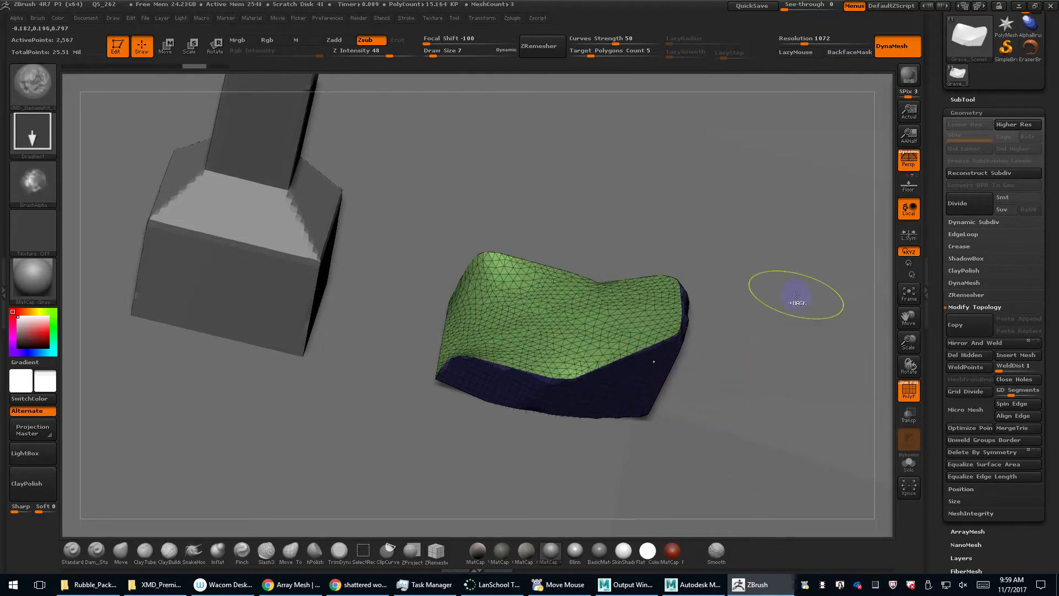
Isolate the chunk with Solo and frame it in the view.
key("ctrl")
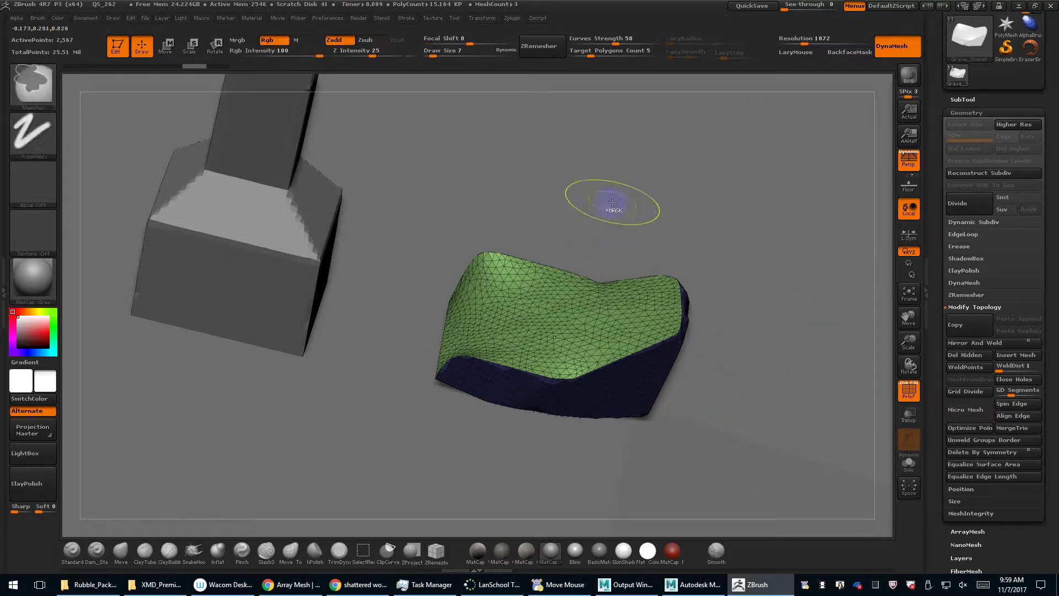
mouse_move(435, 83)
right_mouse_down("ctrl")
mouse_move(383, 146)
mouse_move(431, 138)
right_mouse_up("ctrl")
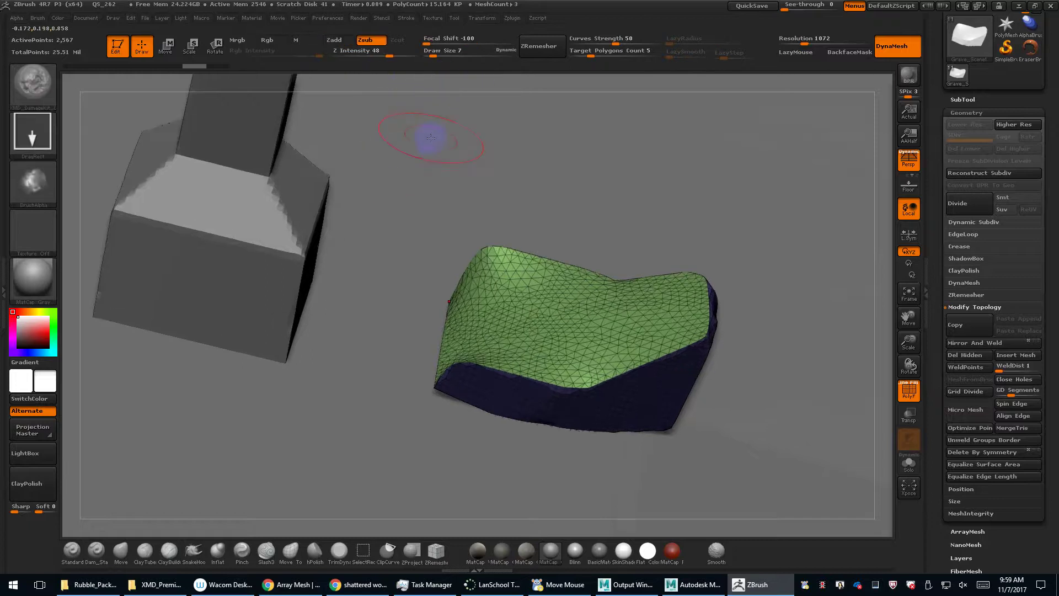
left_click(909, 468)
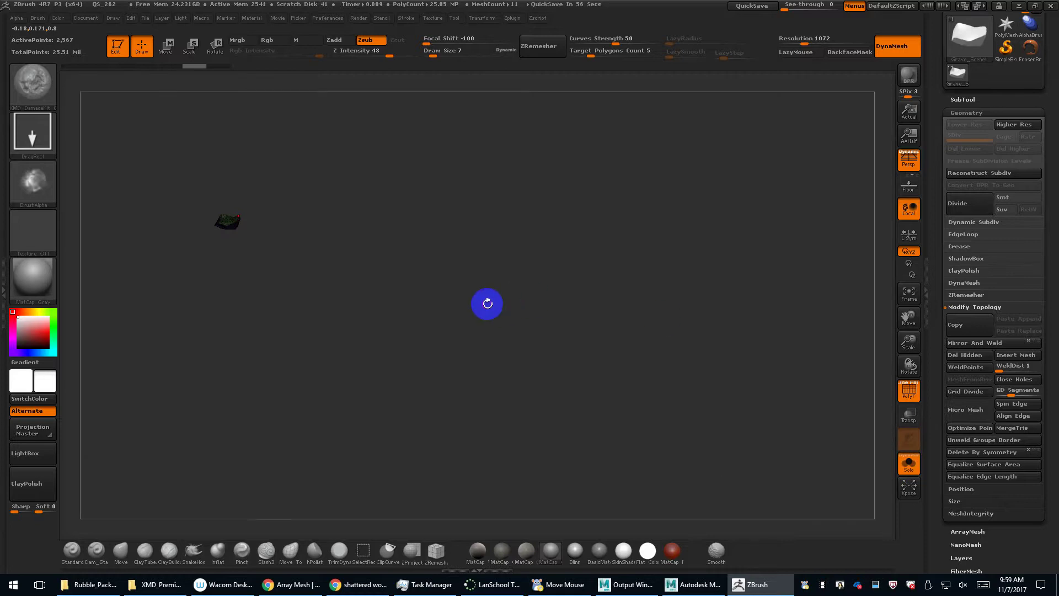
key("f")
right_click_drag(805, 429, 750, 288, "alt")
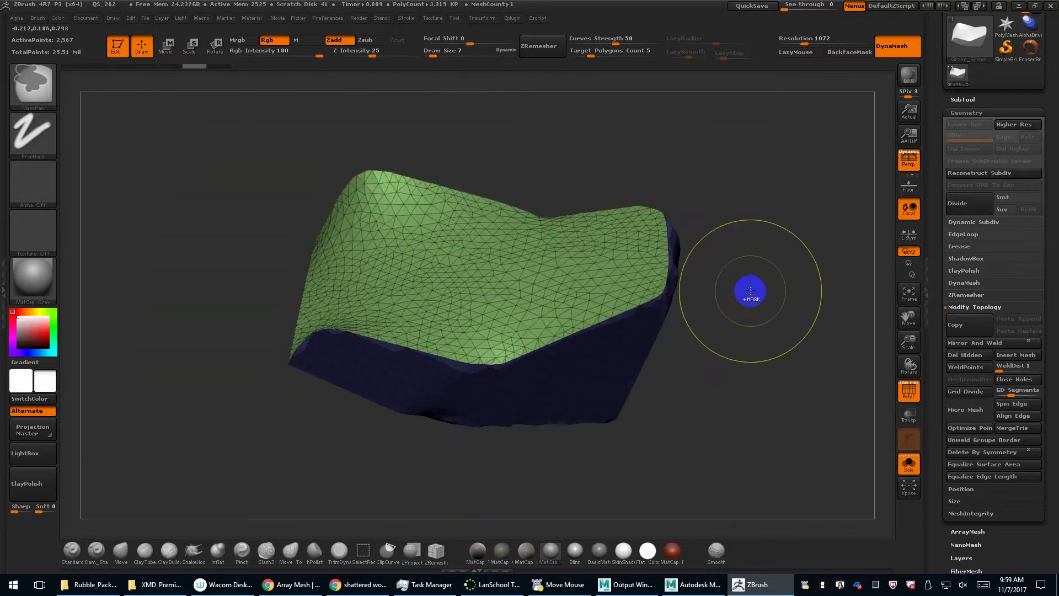
mouse_move(713, 403)
right_mouse_down()
mouse_move(722, 375)
mouse_move(714, 369)
mouse_move(745, 372)
mouse_move(726, 303)
mouse_move(721, 347)
mouse_move(745, 376)
mouse_move(709, 380)
mouse_move(710, 364)
mouse_move(707, 383)
right_mouse_up()
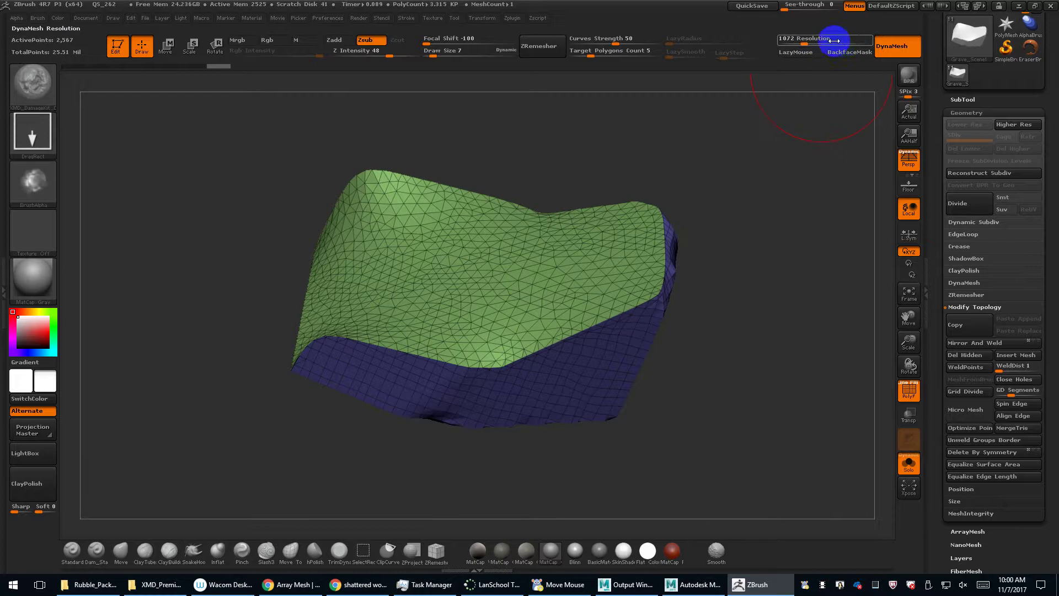
Raise the DynaMesh resolution to 3216 and finally 4096, remeshing the chunk at each setting.
left_click(809, 40)
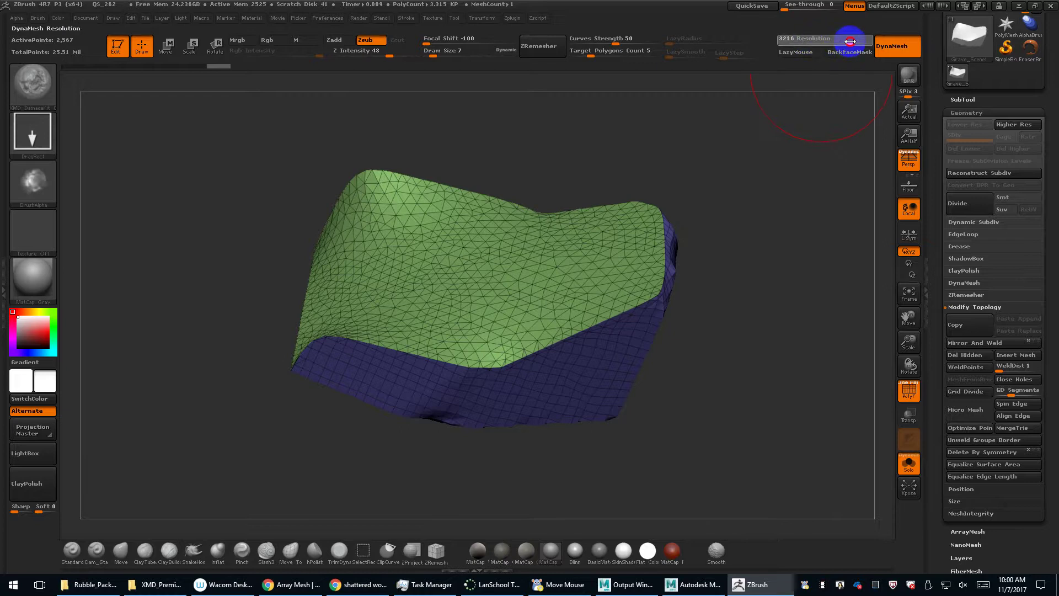
left_click_drag(750, 310, 752, 315, "ctrl")
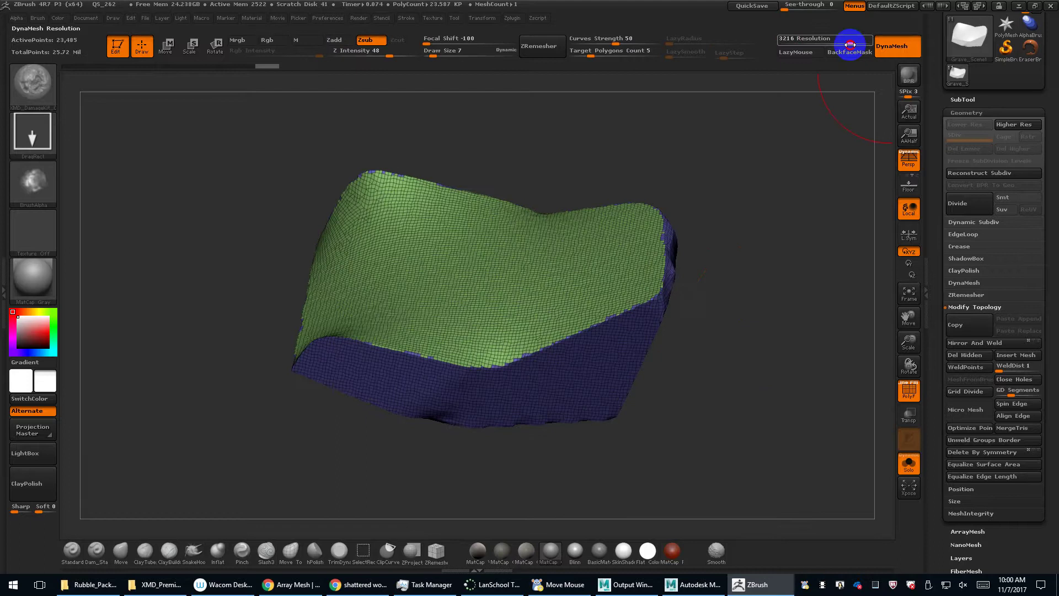
left_click_drag(852, 43, 880, 43)
left_click_drag(815, 185, 749, 298, "ctrl")
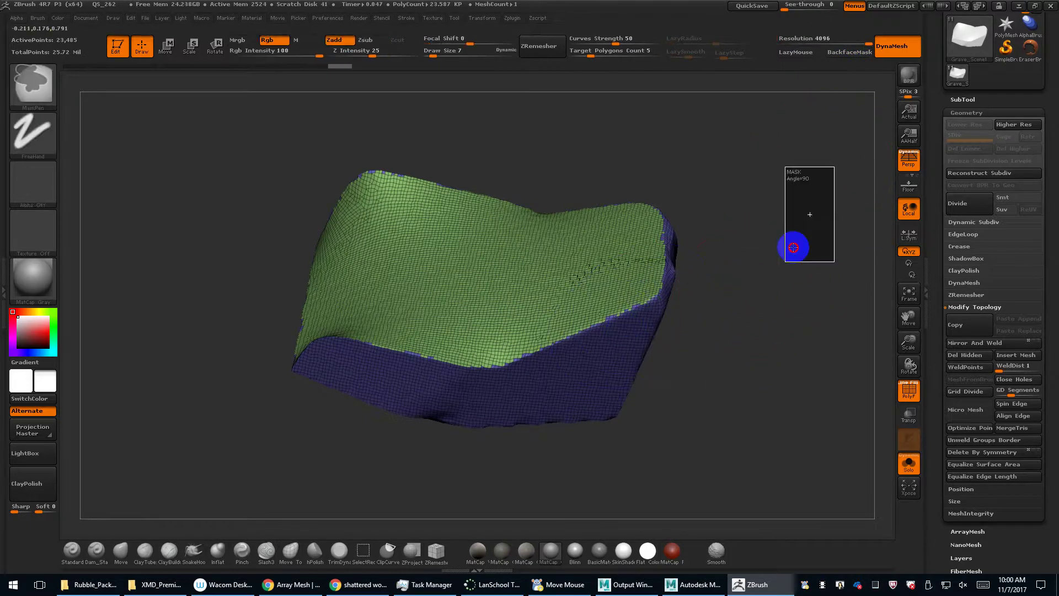
left_click(763, 325, "ctrl")
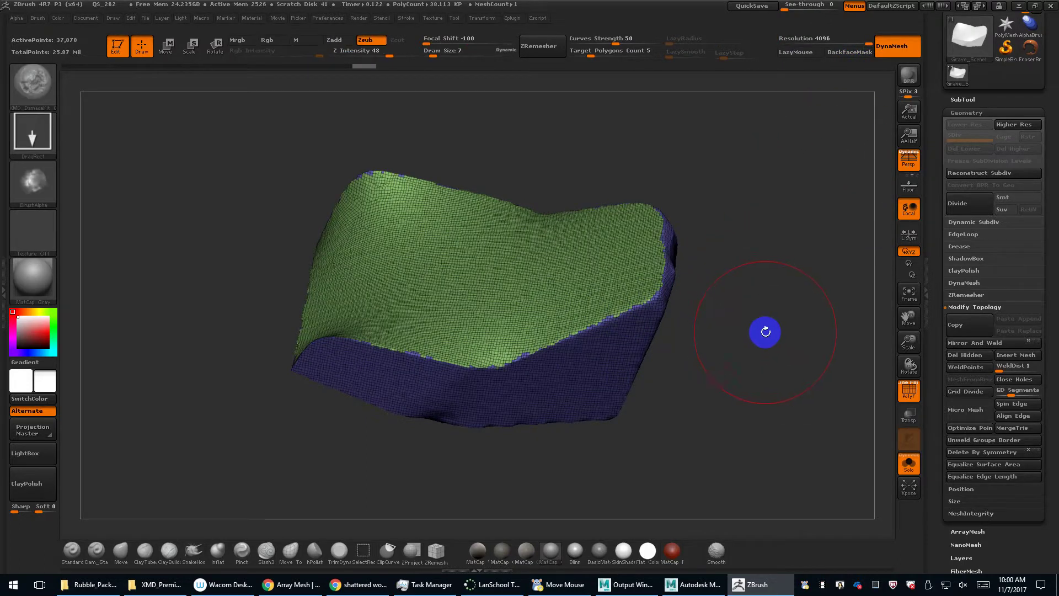
key("shift+f")
key("shift+f")
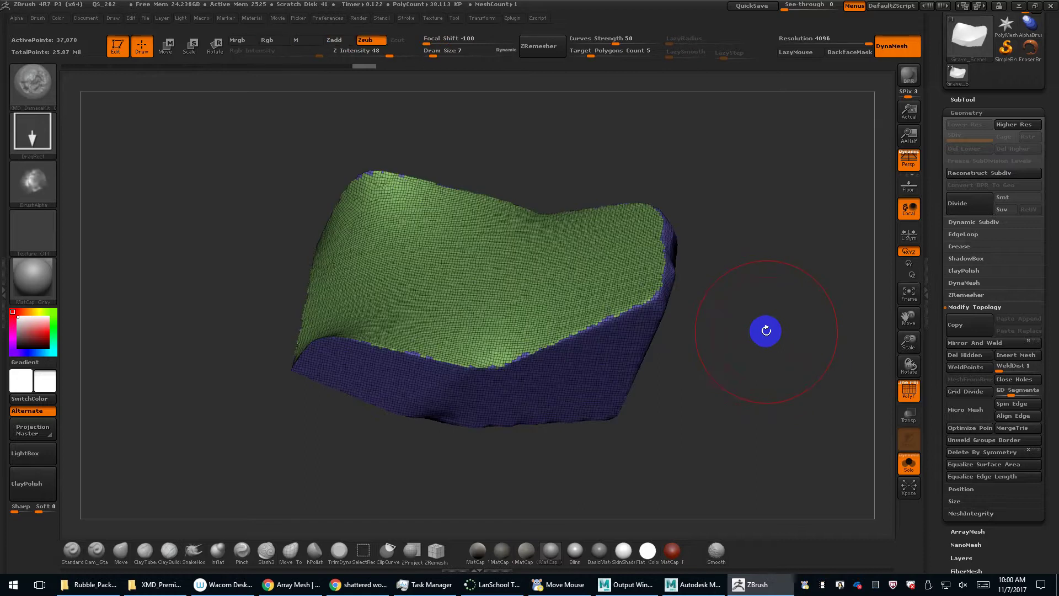
Turn off DynaMesh for the chunk and expand the ZRemesher settings.
left_click(898, 48)
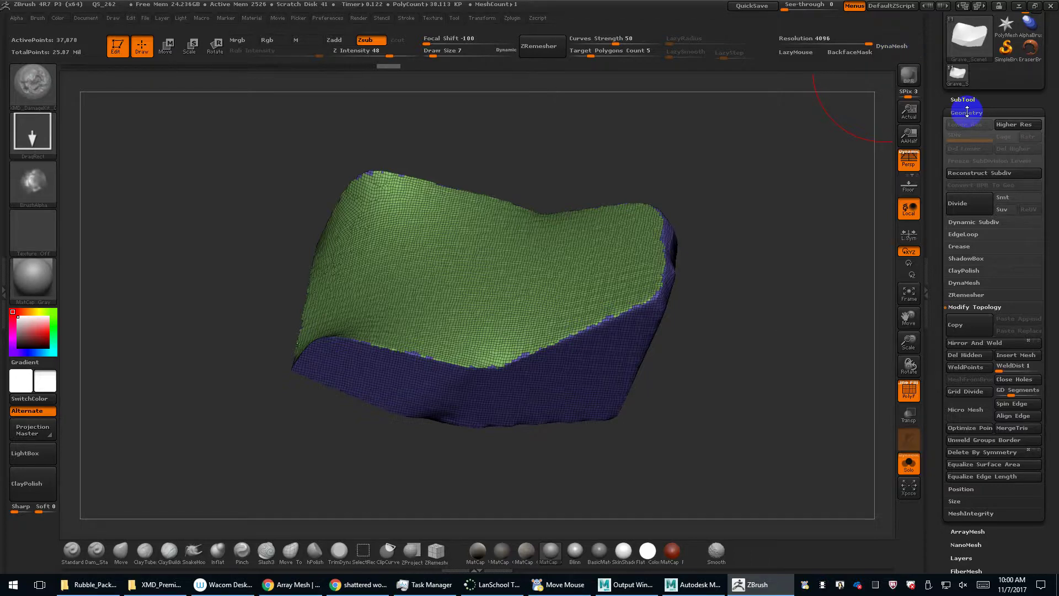
left_click_drag(941, 274, 941, 233)
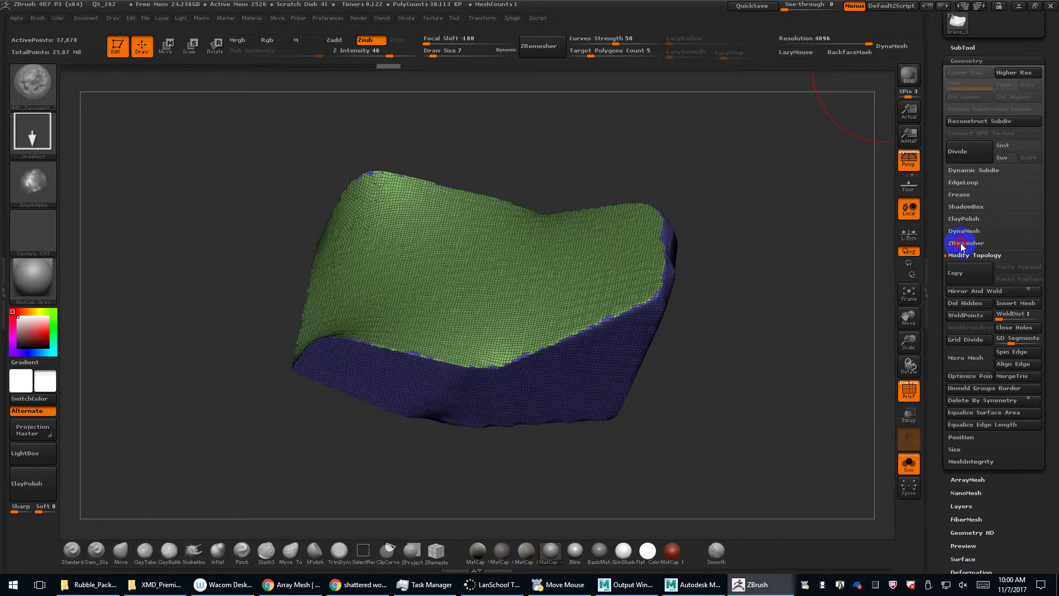
left_click(962, 247)
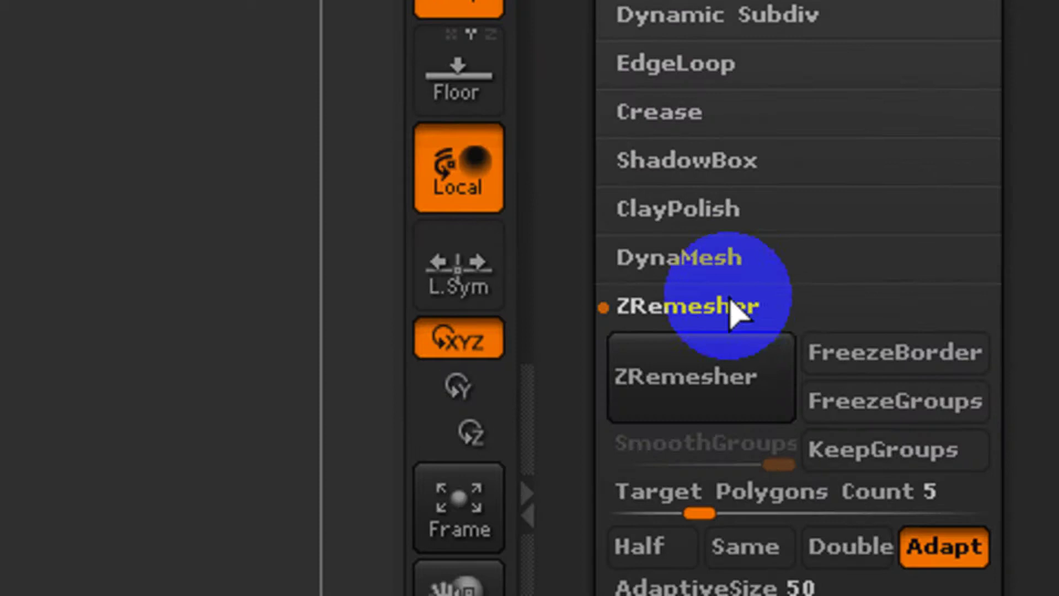
left_click(978, 244)
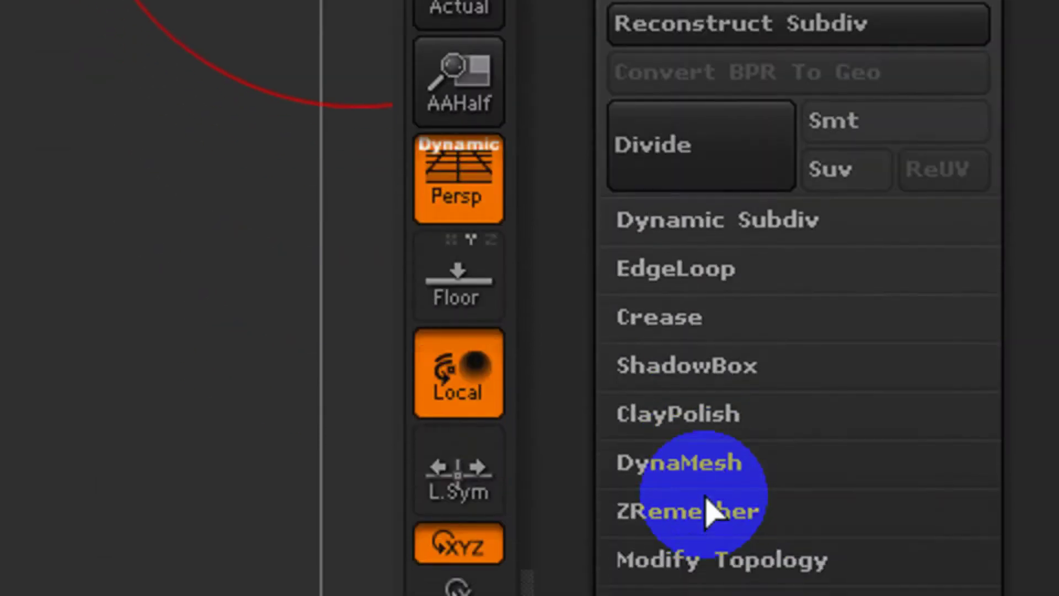
left_click(709, 513)
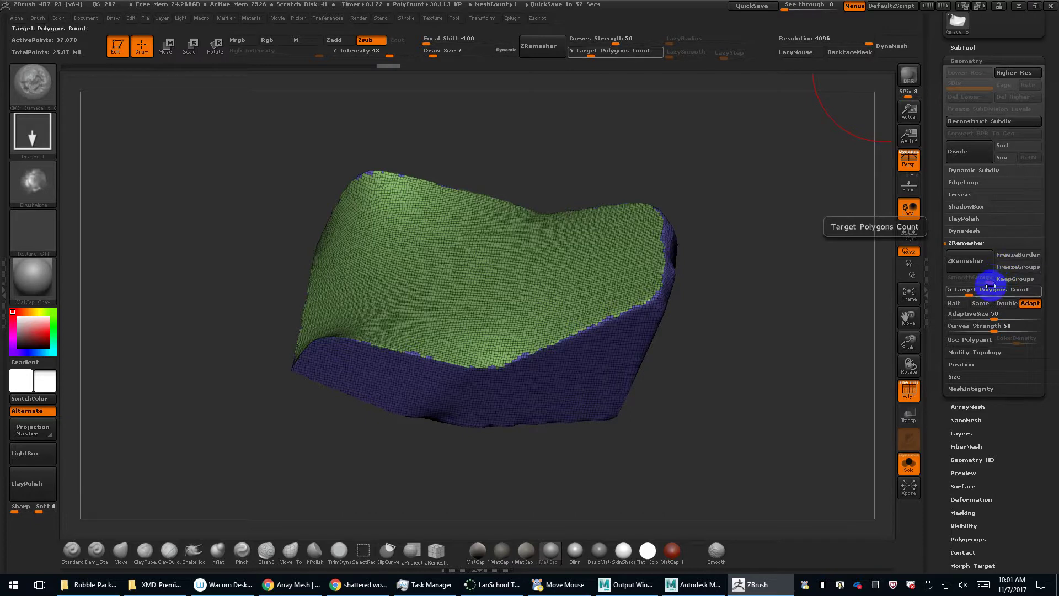
Enable KeepGroups and run ZRemesher on the chunk.
left_click_drag(771, 297, 761, 321)
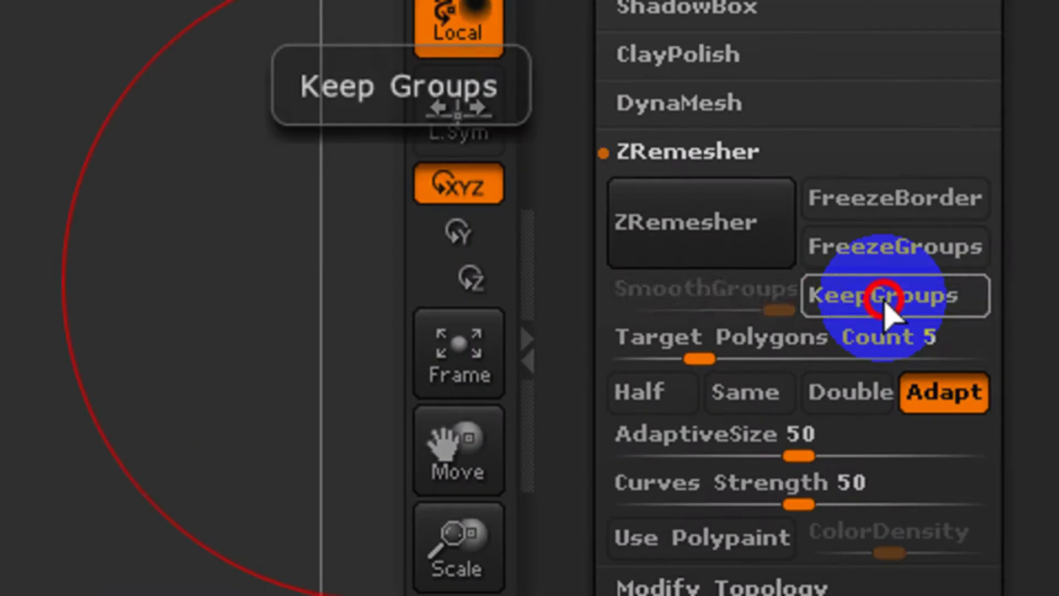
left_click(1016, 280)
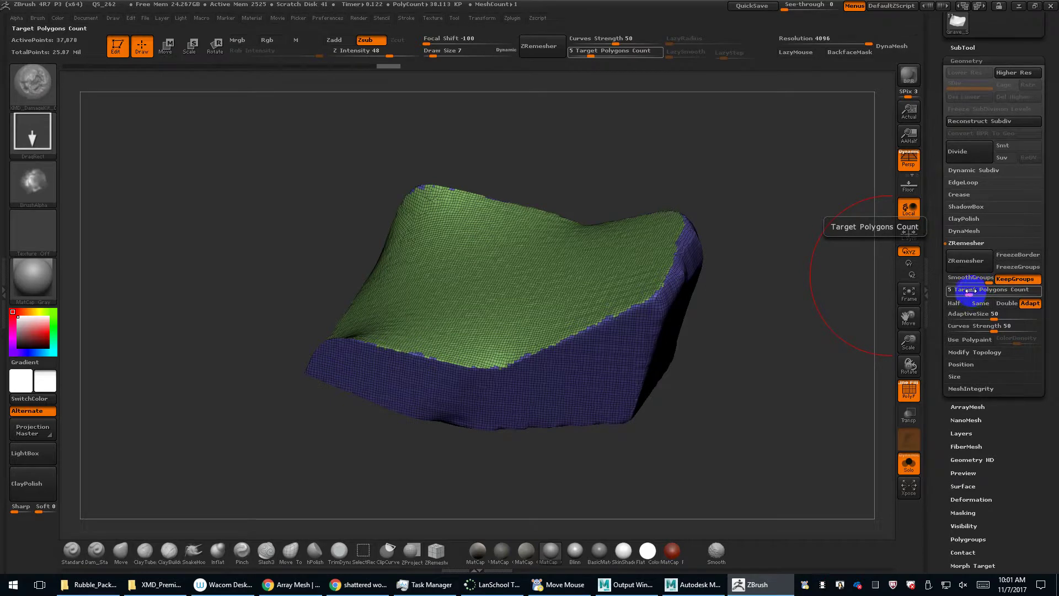
left_click(979, 265)
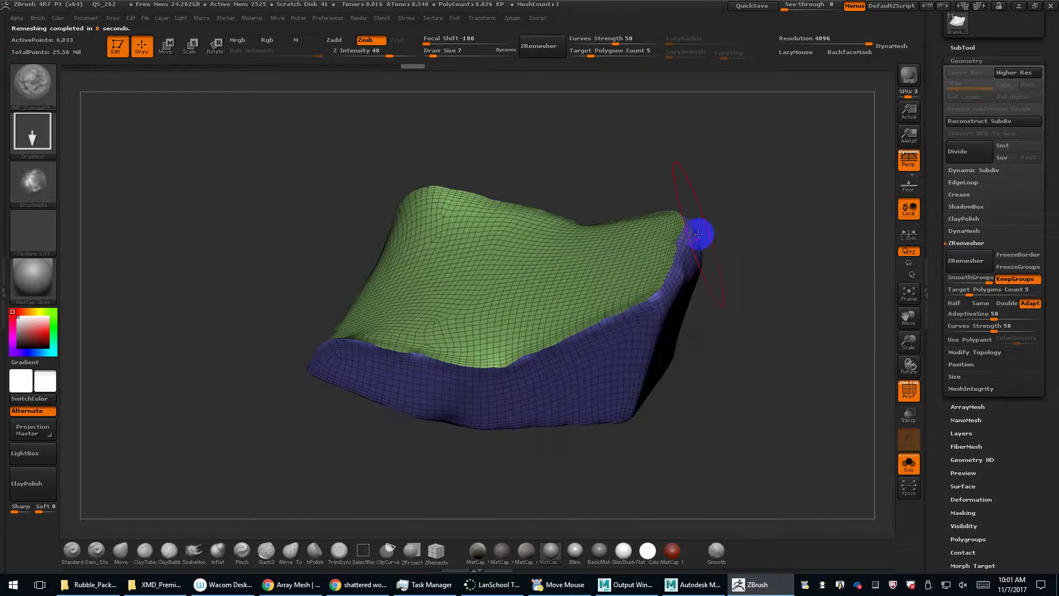
left_click_drag(768, 366, 745, 341)
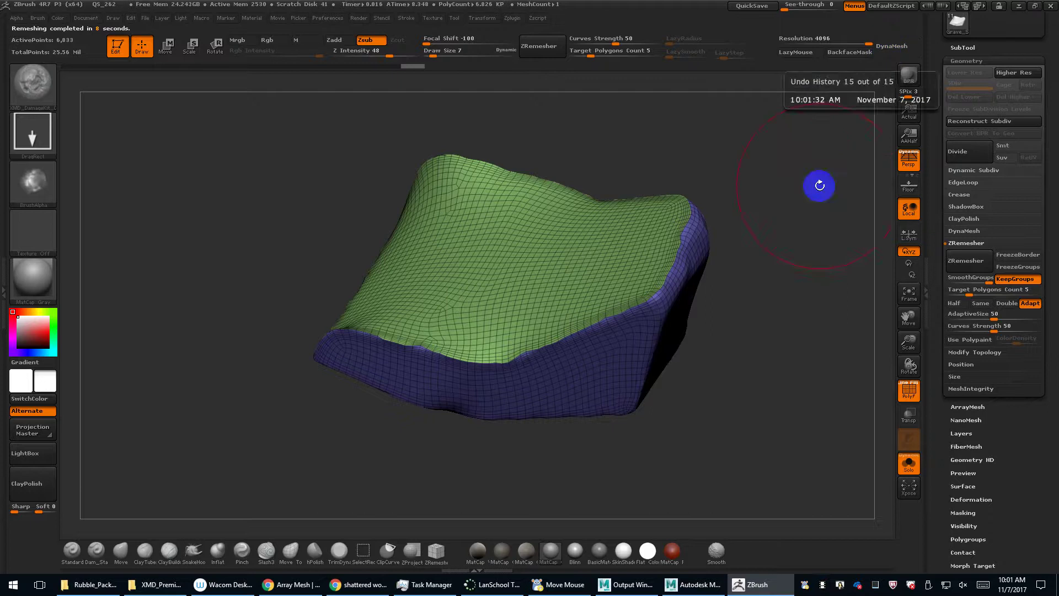
Subdivide the chunk's mesh up to level 5 and set its active subdivision level to 4.
left_click(971, 154)
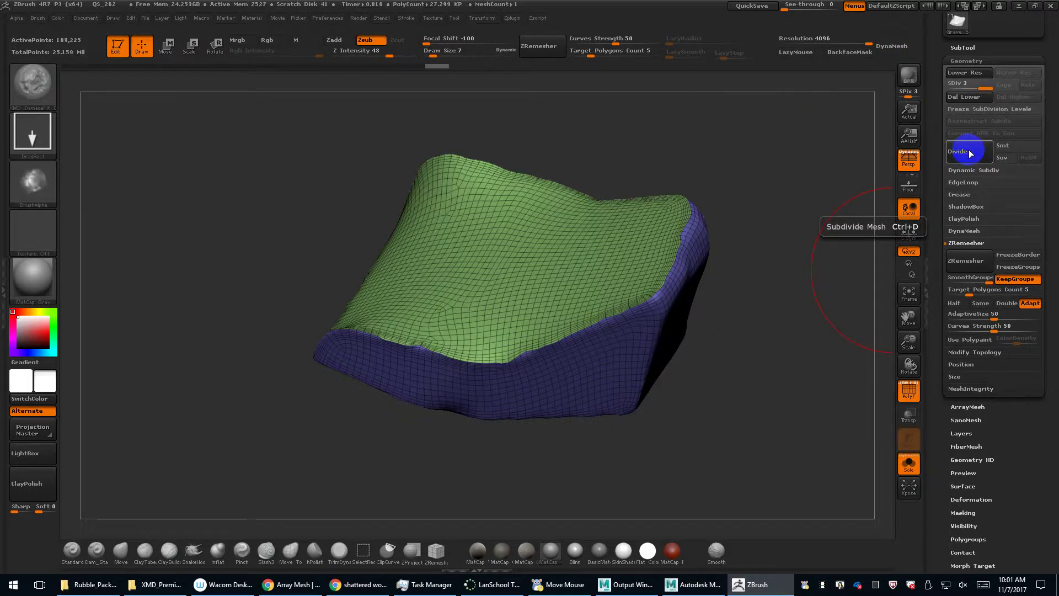
left_click(971, 153)
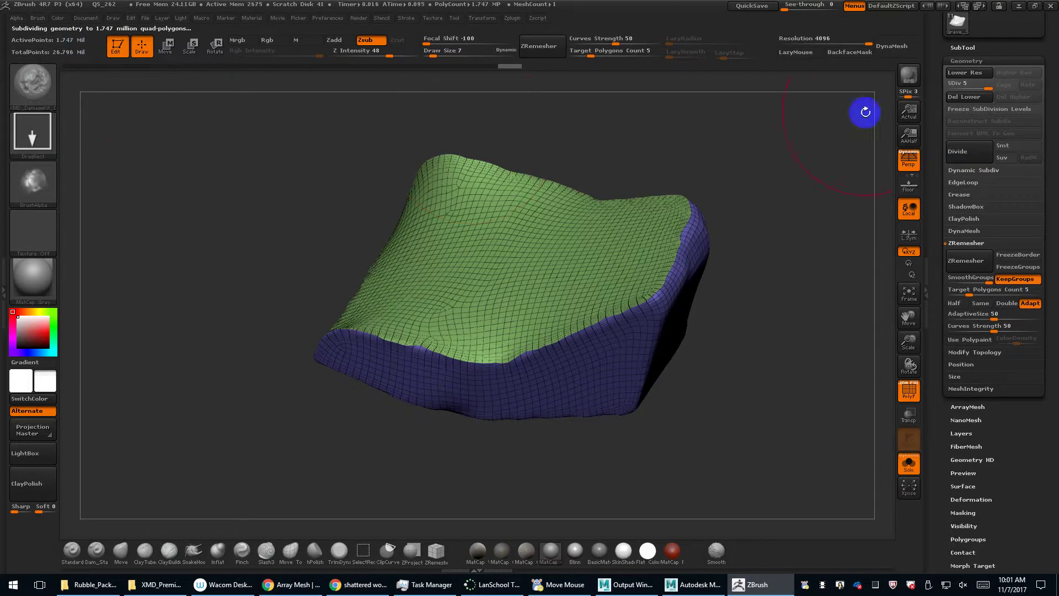
left_click(982, 85)
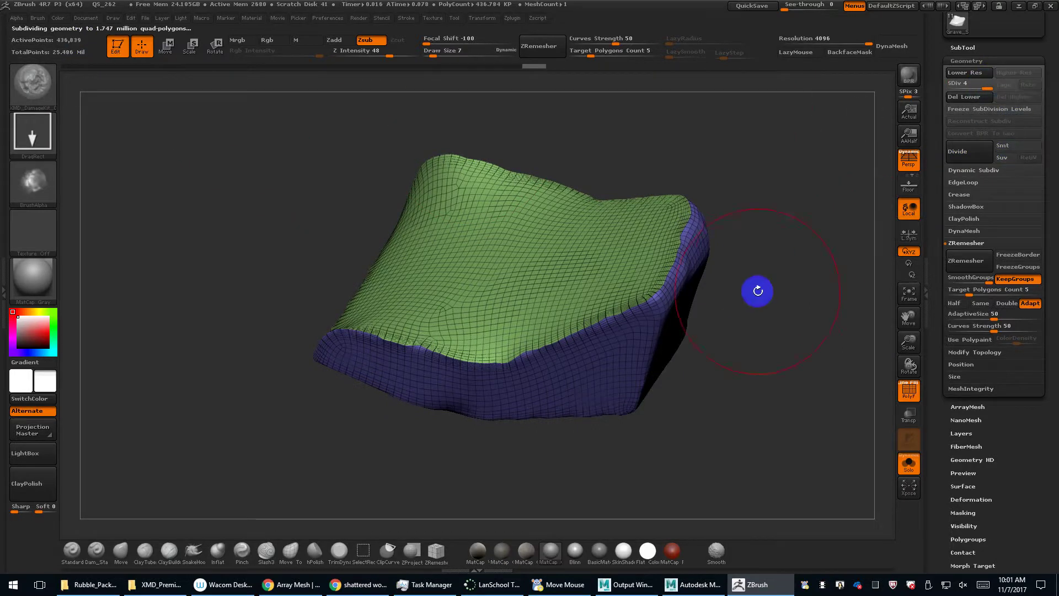
Turn off the polyframe display and mask the chunk's side polygroup, leaving the broken face editable for the damage brush.
key("shift+f")
left_click_drag(800, 303, 781, 294)
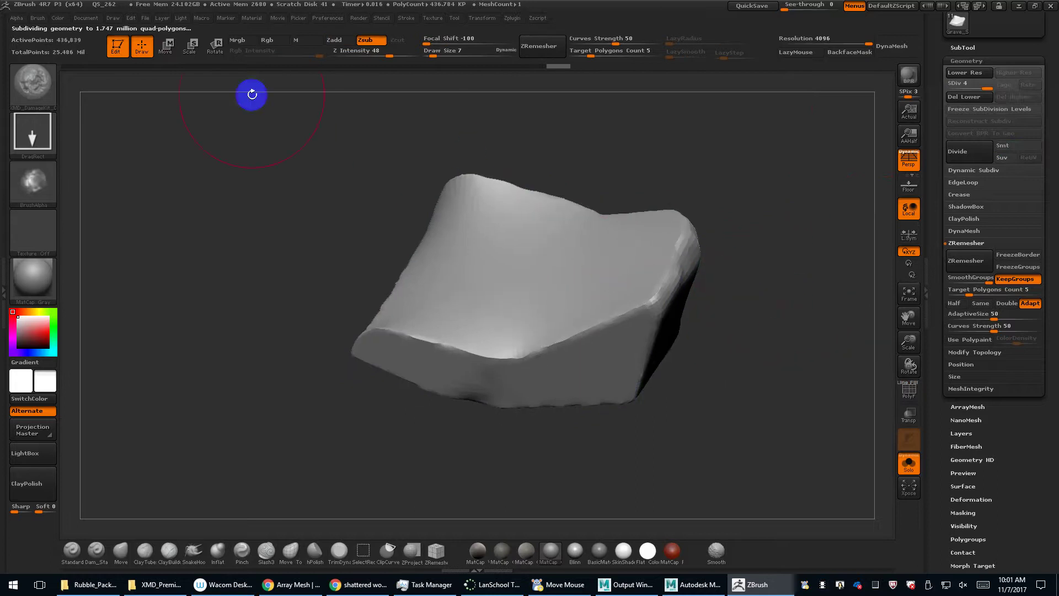
key("w")
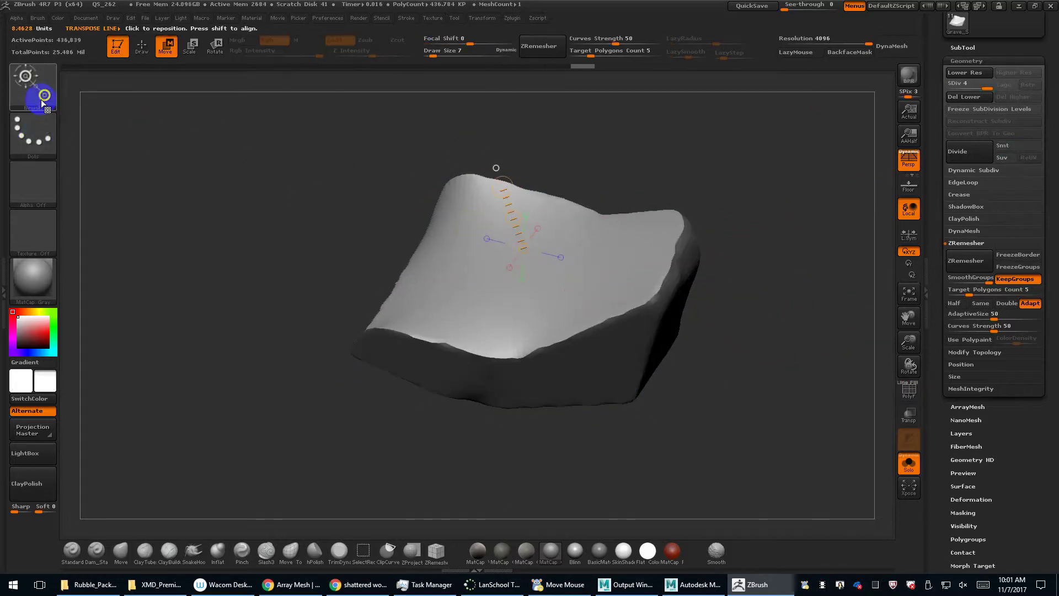
left_click(34, 87)
left_click(435, 118)
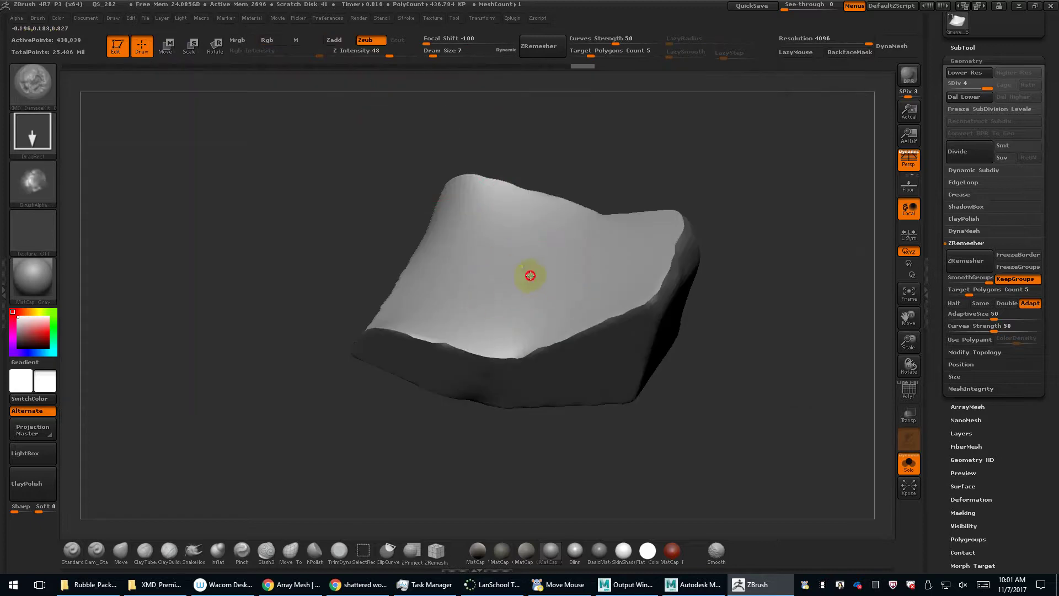
Stamp stone damage on the broken face, undo it, and stamp it again at a Z Intensity of 24.
mouse_move(529, 274)
left_mouse_down()
mouse_move(694, 400)
mouse_move(733, 454)
mouse_move(766, 475)
mouse_move(758, 469)
left_mouse_up()
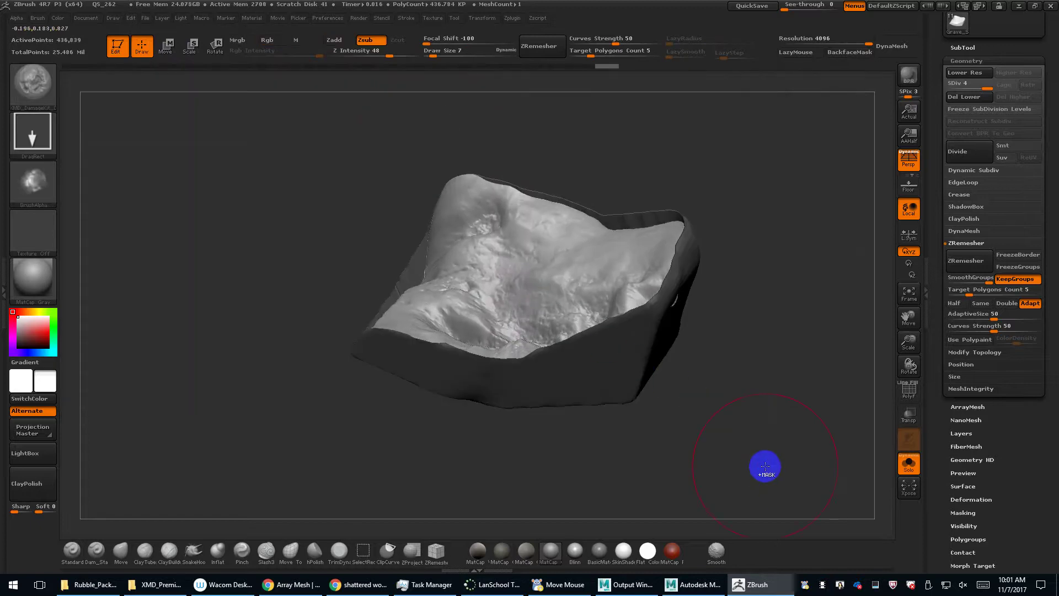
key("ctrl+z")
mouse_move(764, 396)
left_mouse_down()
mouse_move(771, 425)
mouse_move(763, 417)
left_mouse_up()
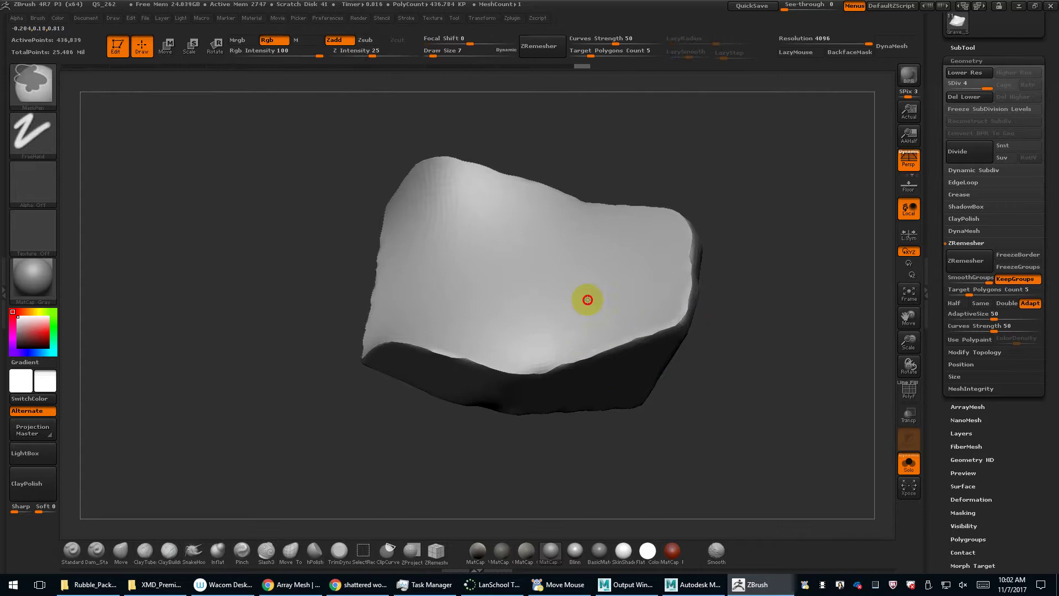
left_click_drag(414, 55, 372, 52)
left_click_drag(511, 243, 849, 461)
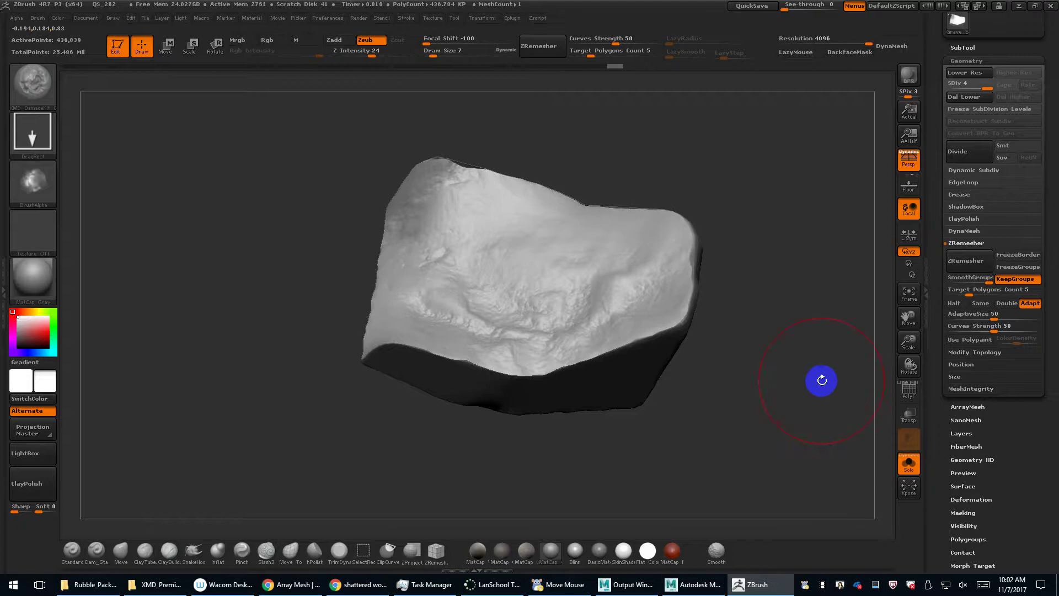
Stamp more overlapping stone damage of varying size and direction across the whole broken face.
mouse_move(820, 379)
left_mouse_down()
mouse_move(771, 404)
mouse_move(832, 390)
mouse_move(819, 398)
left_mouse_up()
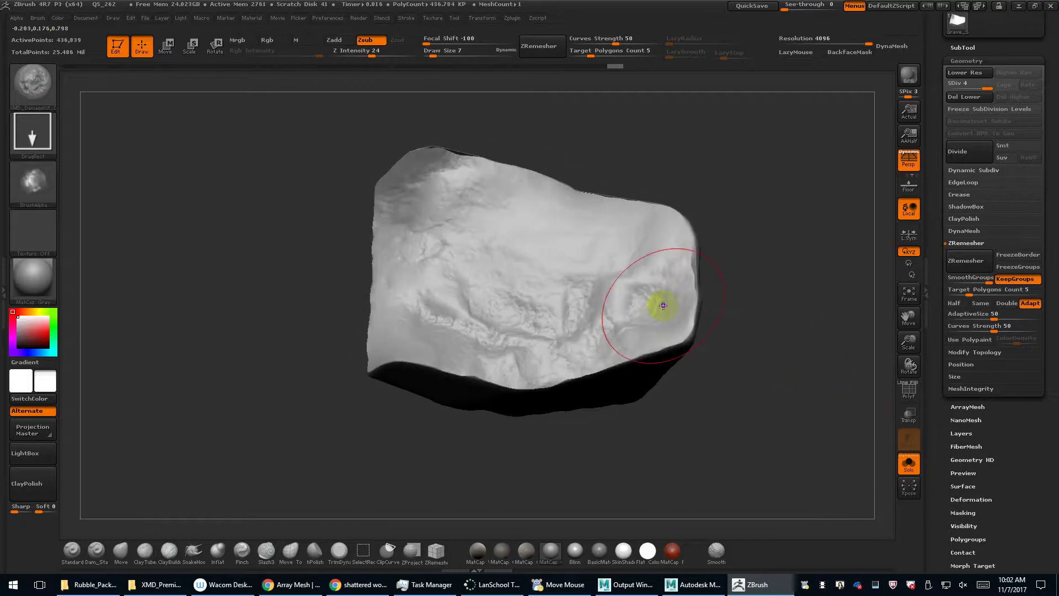
left_click(710, 303)
left_click_drag(549, 225, 618, 363)
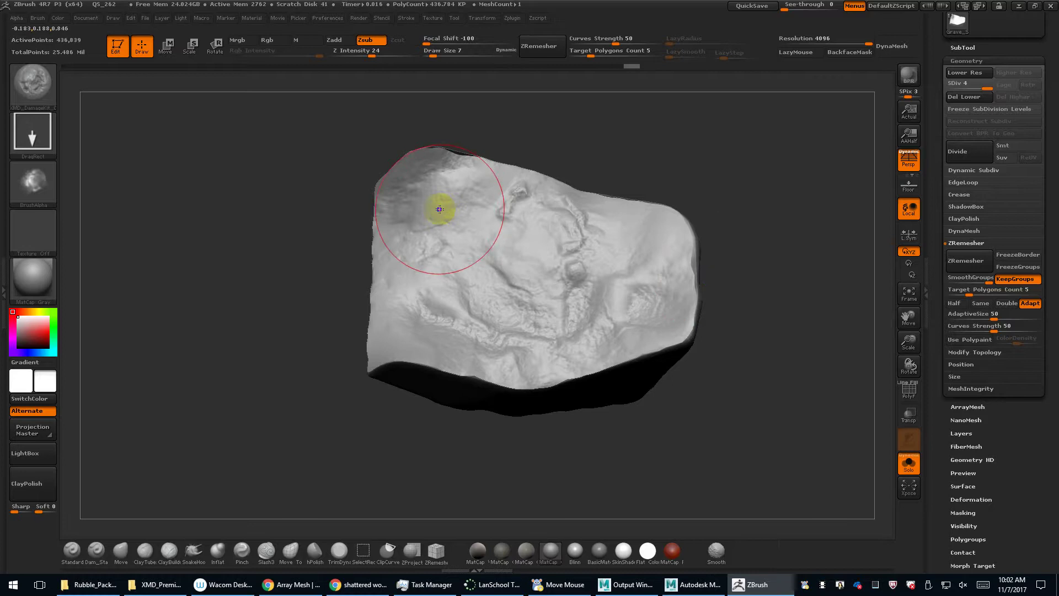
left_click_drag(435, 213, 577, 213)
left_click_drag(592, 316, 510, 329)
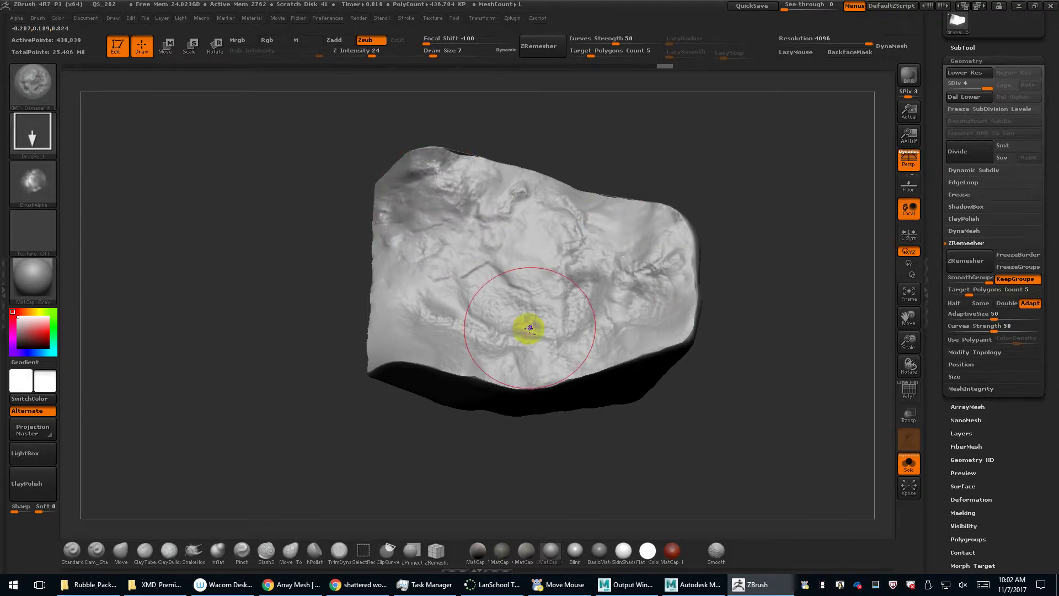
left_click_drag(422, 335, 350, 220)
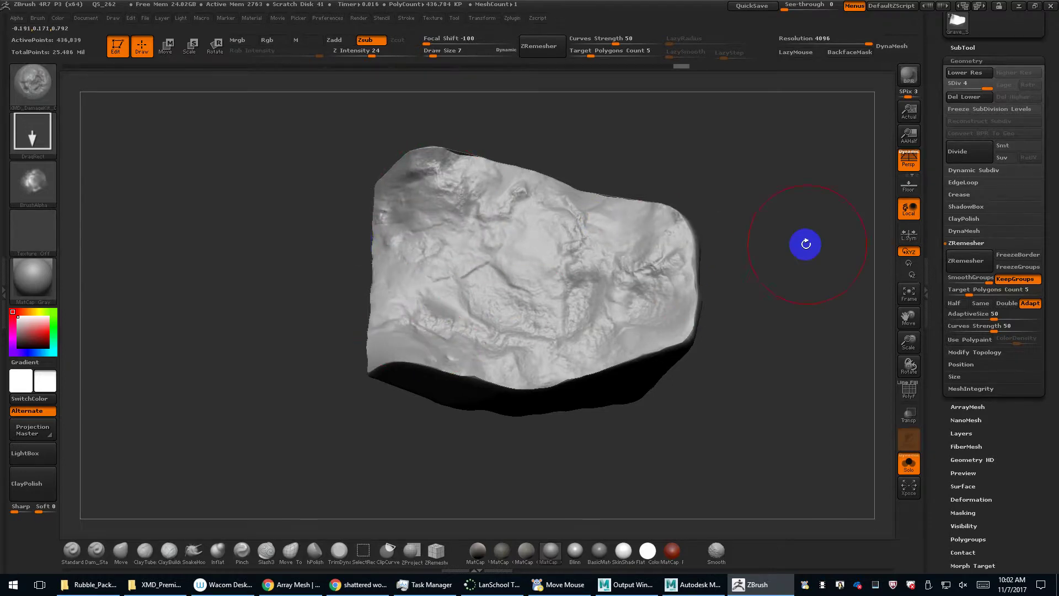
Invert the mask to protect the damaged face and free the chunk's sides for editing.
left_click_drag(806, 244, 784, 259)
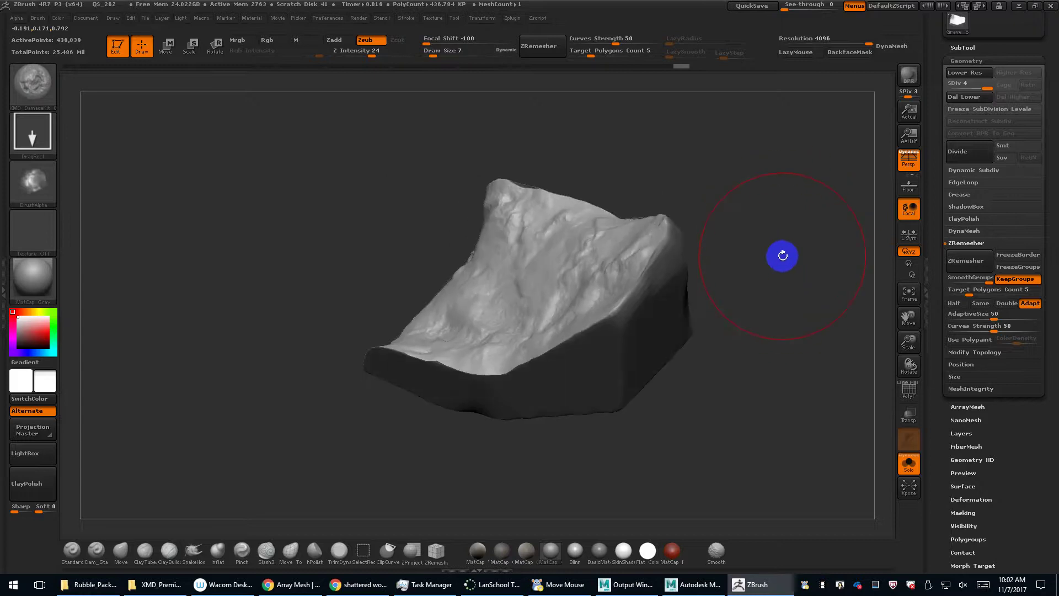
key("ctrl")
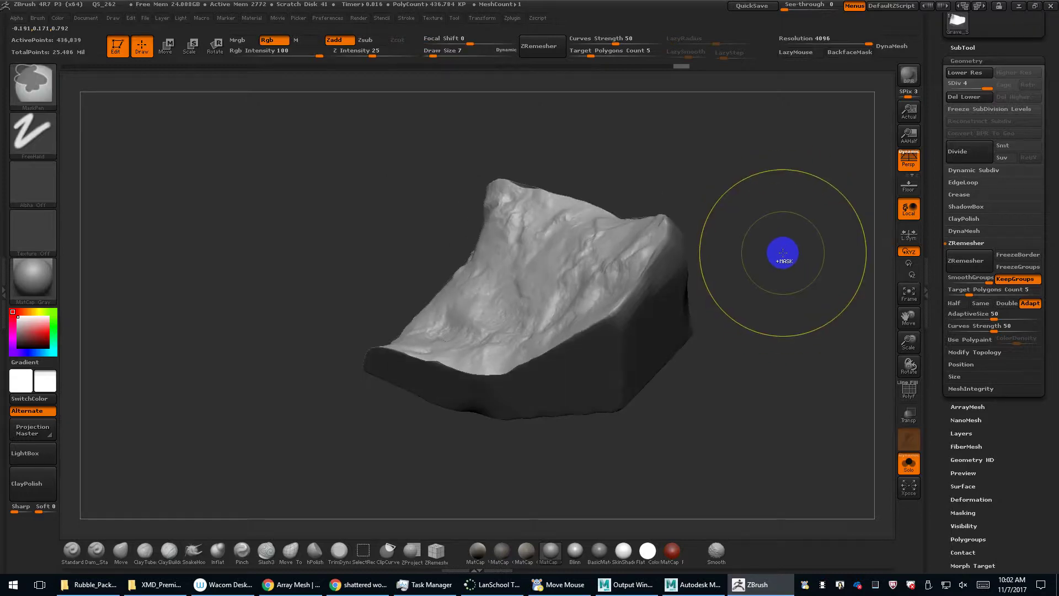
left_click(783, 253, "ctrl")
left_click_drag(773, 274, 793, 265)
left_click_drag(759, 313, 759, 294, "alt")
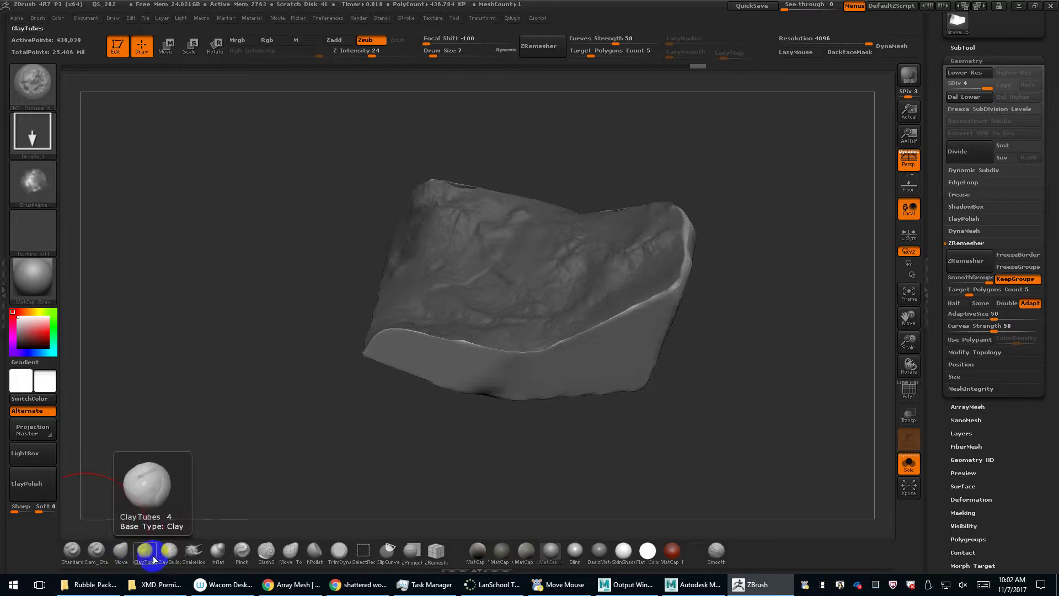
Smooth the front rim where the chunk's side meets the damaged face, at subdivision level 4.
mouse_move(287, 406)
left_mouse_down()
mouse_move(182, 371)
mouse_move(199, 435)
mouse_move(188, 338)
mouse_move(475, 287)
left_mouse_up()
key("shift")
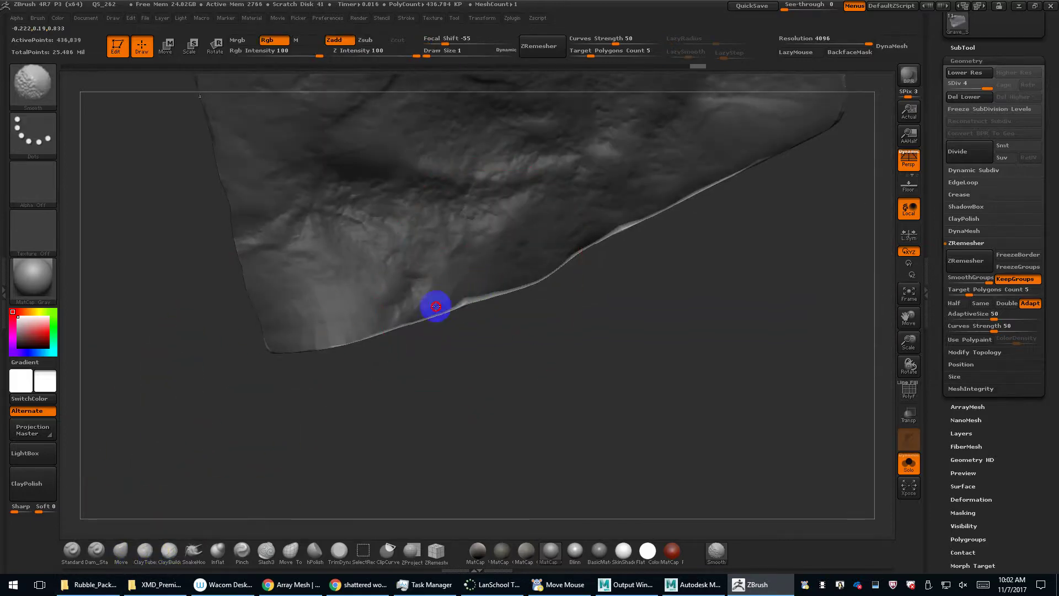
left_click_drag(567, 359, 546, 298)
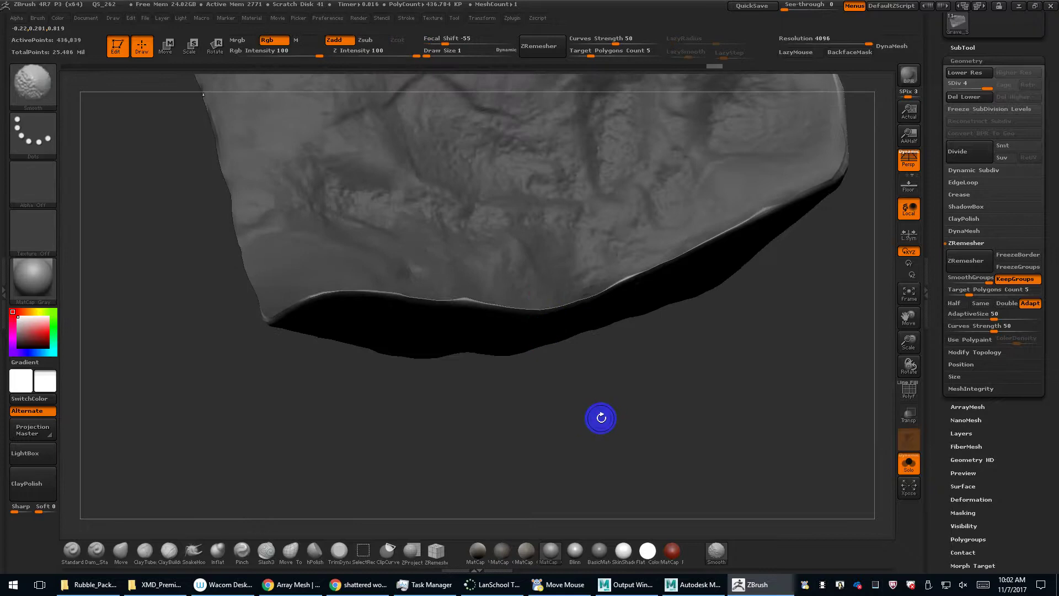
Drop the chunk to subdivision level 2 and set the brush's Draw Size to 2.
key("shift+d")
key("shift+d")
mouse_move(568, 393)
left_mouse_down()
mouse_move(558, 414)
mouse_move(570, 345)
mouse_move(587, 389)
mouse_move(623, 404)
mouse_move(627, 386)
mouse_move(550, 415)
left_mouse_up()
key("s")
left_click(592, 388)
key("s")
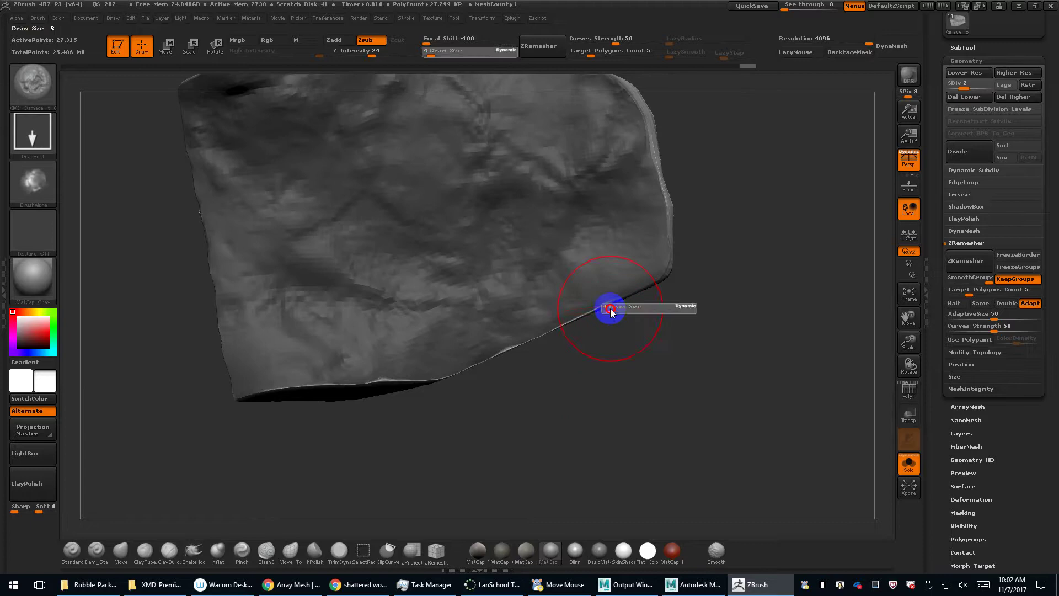
left_click_drag(608, 308, 607, 309)
left_click_drag(617, 355, 613, 406, "alt")
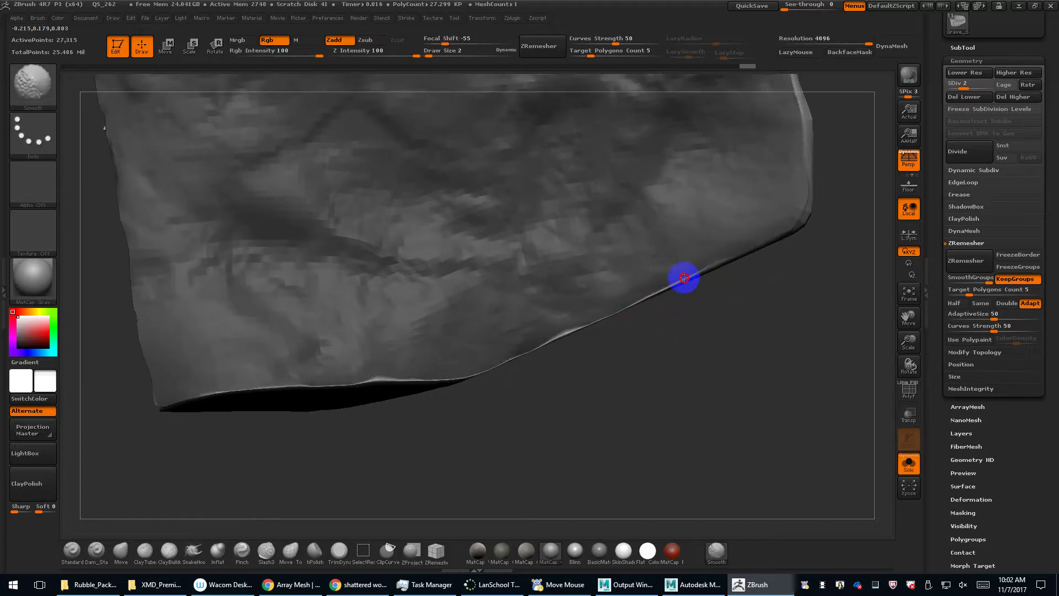
Smooth the sharp front rim of the damaged face along its length at subdivision level 2.
left_click_drag(684, 279, 677, 278, "shift")
mouse_move(579, 379)
left_mouse_down()
mouse_move(563, 344)
mouse_move(472, 367)
mouse_move(310, 377)
left_mouse_up()
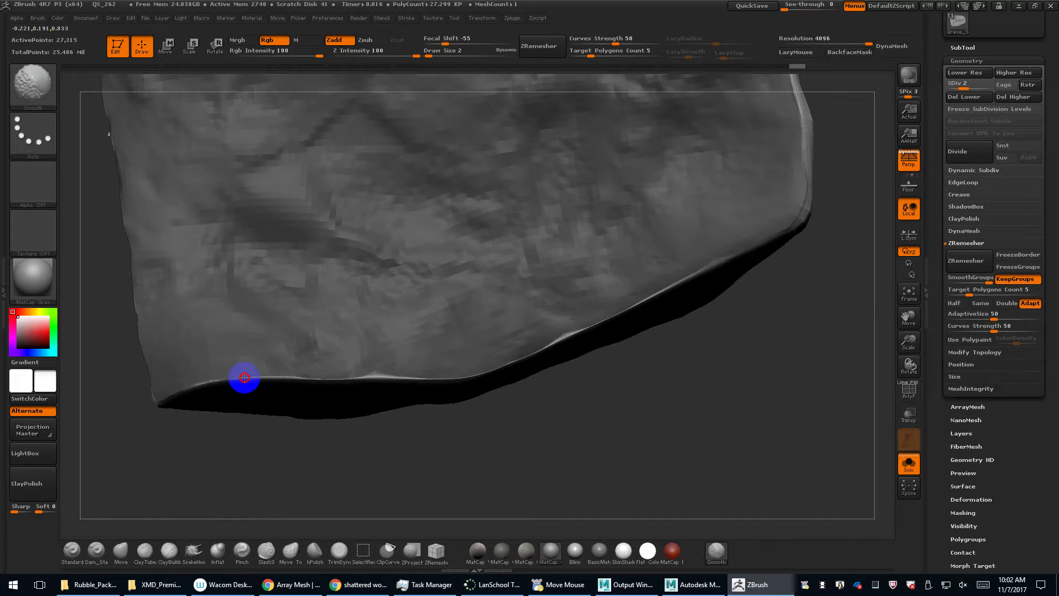
mouse_move(244, 378)
left_mouse_down("shift")
mouse_move(168, 398)
mouse_move(213, 383)
mouse_move(192, 384)
left_mouse_up("shift")
mouse_move(213, 451)
left_mouse_down()
mouse_move(212, 394)
mouse_move(149, 362)
mouse_move(390, 369)
mouse_move(425, 338)
mouse_move(426, 171)
left_mouse_up()
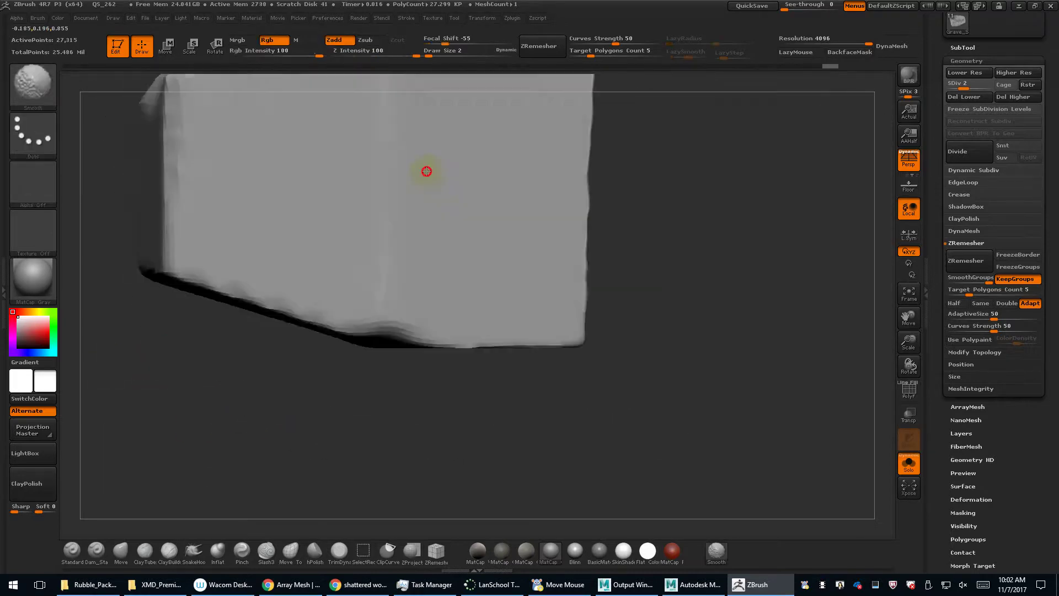
Smooth the rim along the opposite side of the damaged face and around its corners.
mouse_move(678, 350)
left_mouse_down()
mouse_move(654, 213)
mouse_move(741, 290)
mouse_move(605, 409)
mouse_move(555, 127)
mouse_move(570, 155)
mouse_move(502, 383)
mouse_move(748, 173)
mouse_move(614, 263)
mouse_move(433, 236)
left_mouse_up()
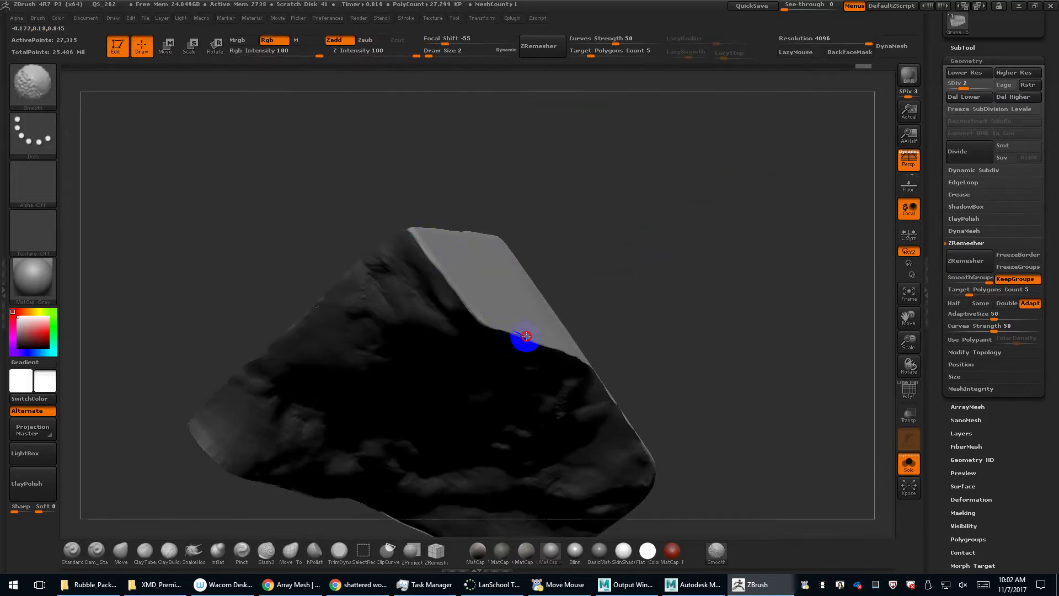
mouse_move(686, 300)
left_mouse_down()
mouse_move(674, 331)
mouse_move(660, 259)
mouse_move(686, 307)
mouse_move(524, 243)
left_mouse_up()
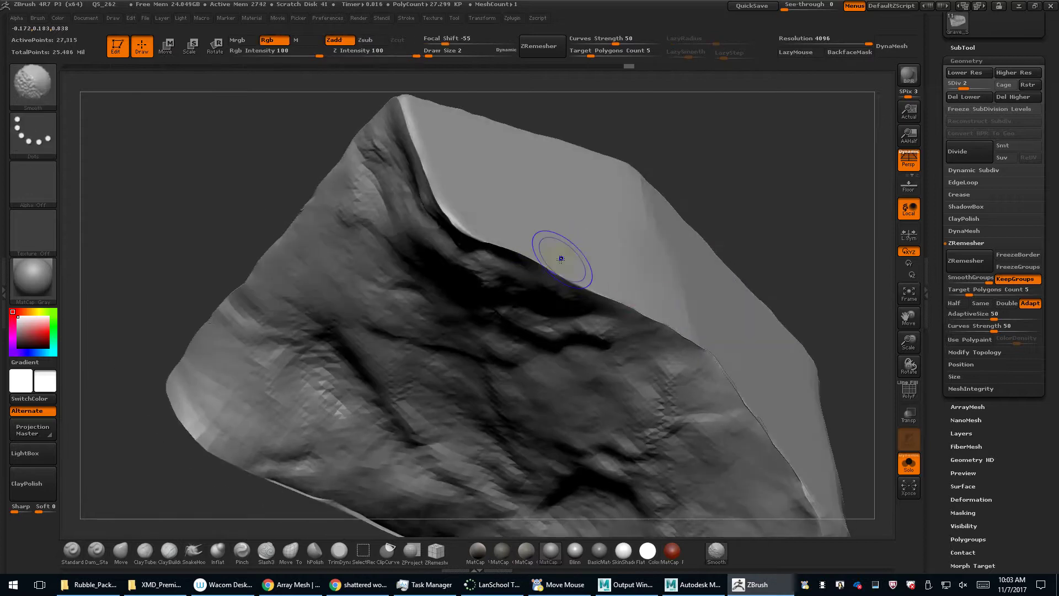
left_click_drag(768, 253, 678, 342, "shift")
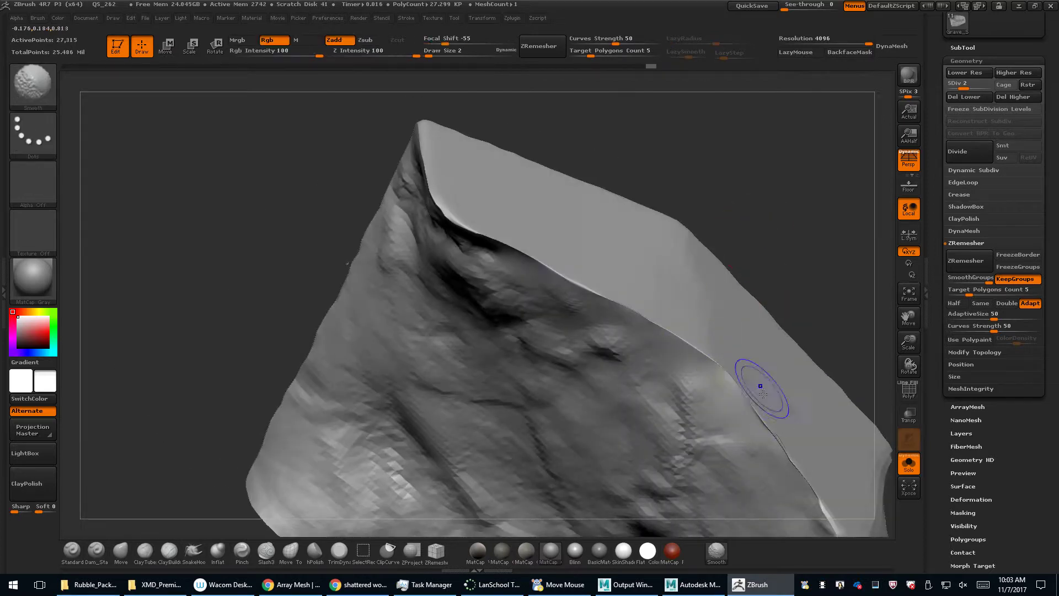
mouse_move(802, 295)
left_mouse_down()
mouse_move(624, 226)
mouse_move(558, 338)
left_mouse_up()
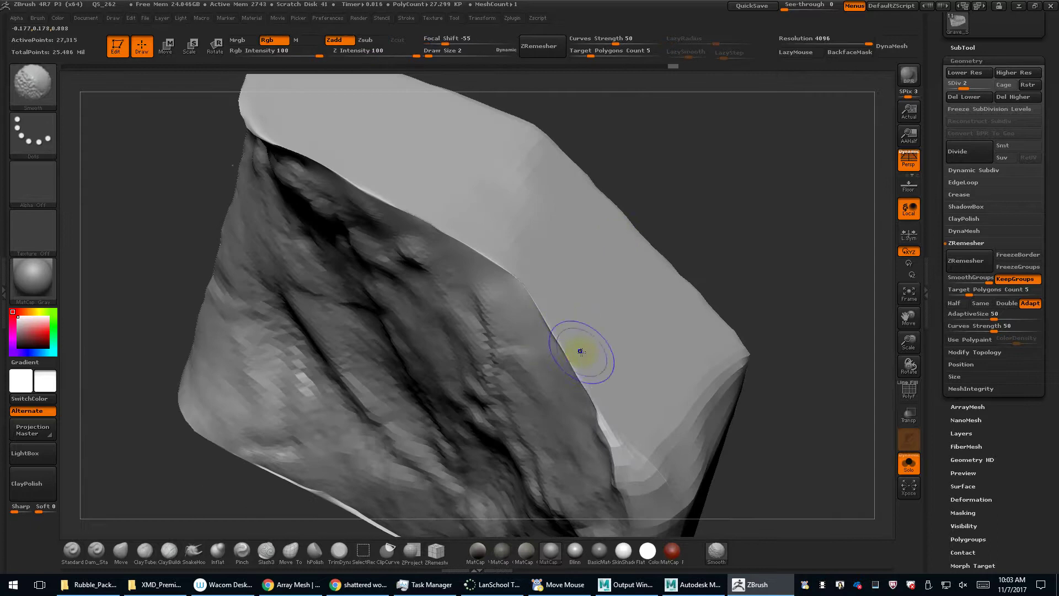
mouse_move(752, 425)
left_mouse_down()
mouse_move(693, 378)
mouse_move(690, 304)
mouse_move(654, 262)
left_mouse_up()
Switch to the TrimDynamic brush and trim irregular chips into the chunk's rim beside the damaged face.
left_click(338, 550)
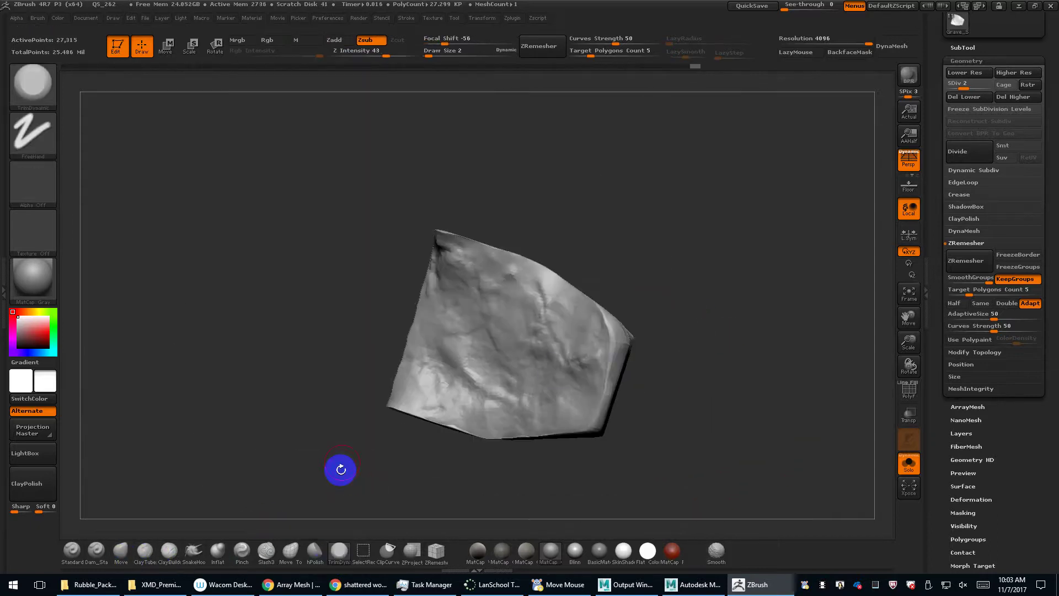
left_click_drag(340, 470, 303, 303)
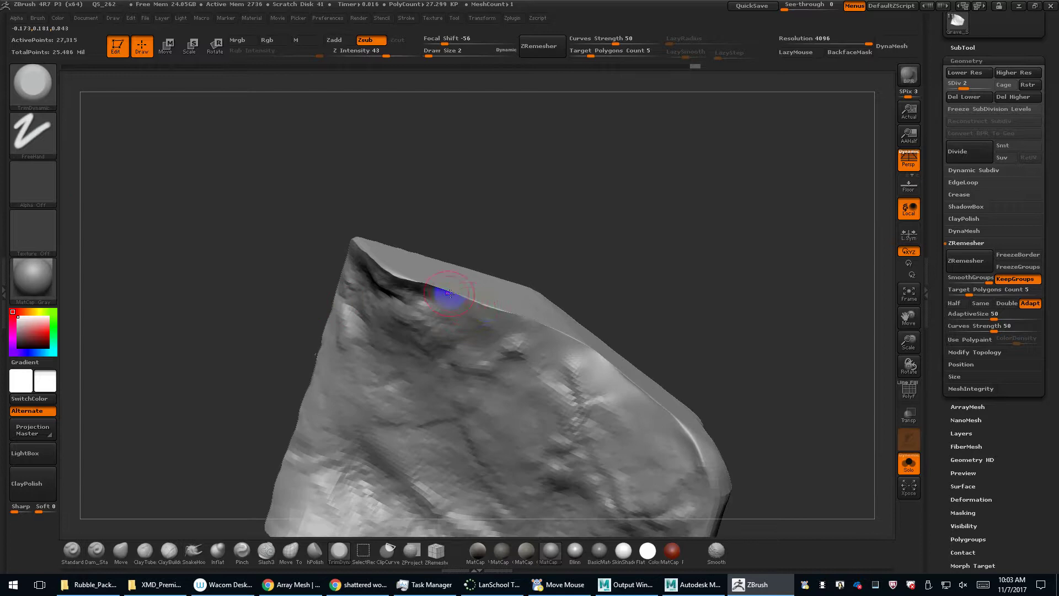
left_click_drag(449, 293, 464, 299)
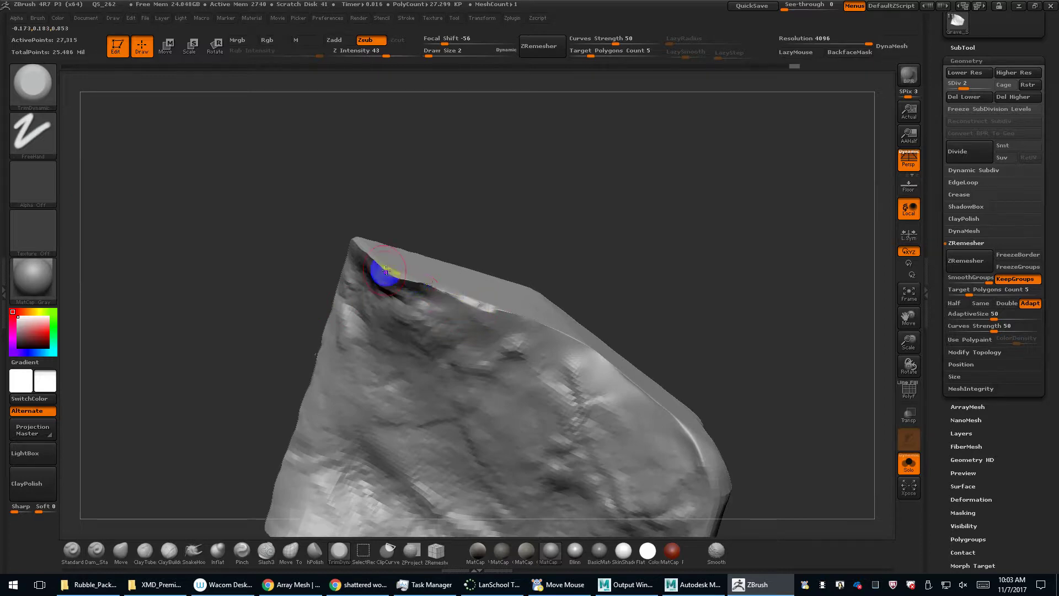
mouse_move(328, 263)
left_mouse_down()
mouse_move(302, 272)
mouse_move(343, 272)
mouse_move(395, 243)
mouse_move(296, 262)
mouse_move(260, 303)
left_mouse_up()
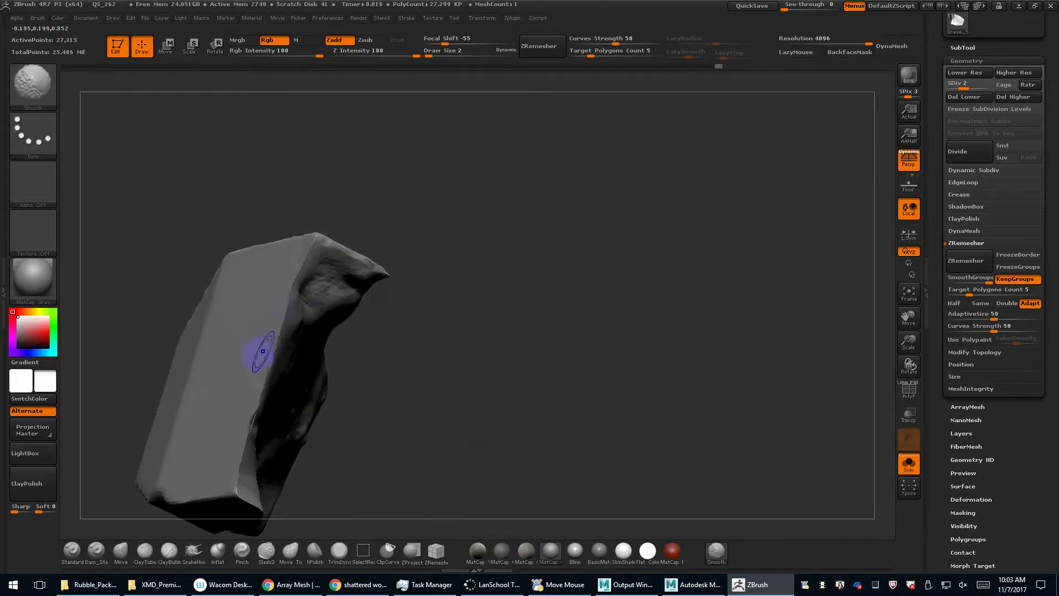
left_click_drag(414, 350, 563, 300)
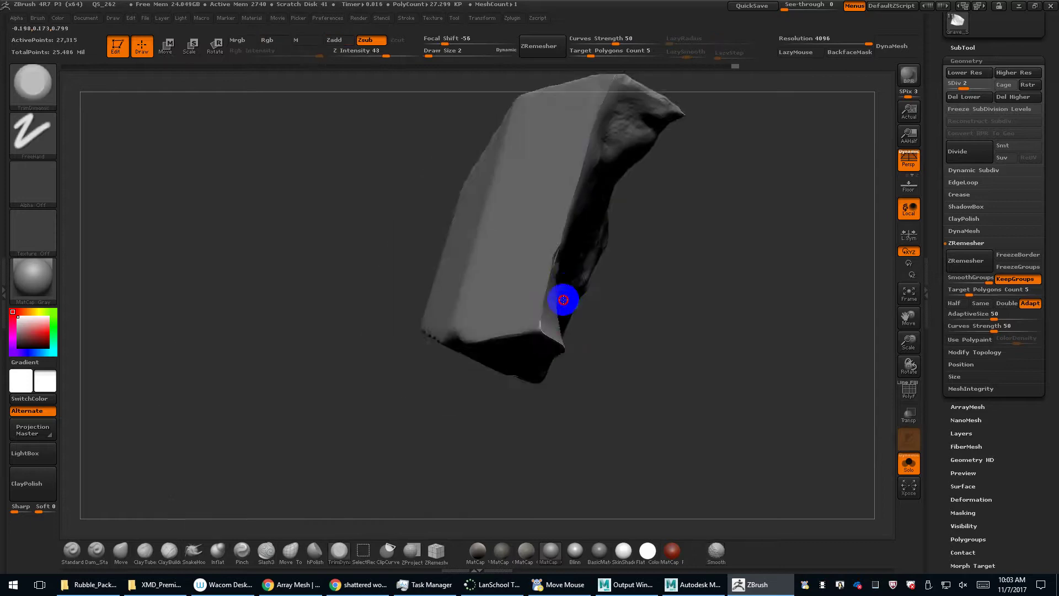
mouse_move(660, 334)
left_mouse_down()
mouse_move(328, 236)
mouse_move(241, 317)
mouse_move(466, 243)
mouse_move(466, 286)
mouse_move(337, 216)
left_mouse_up()
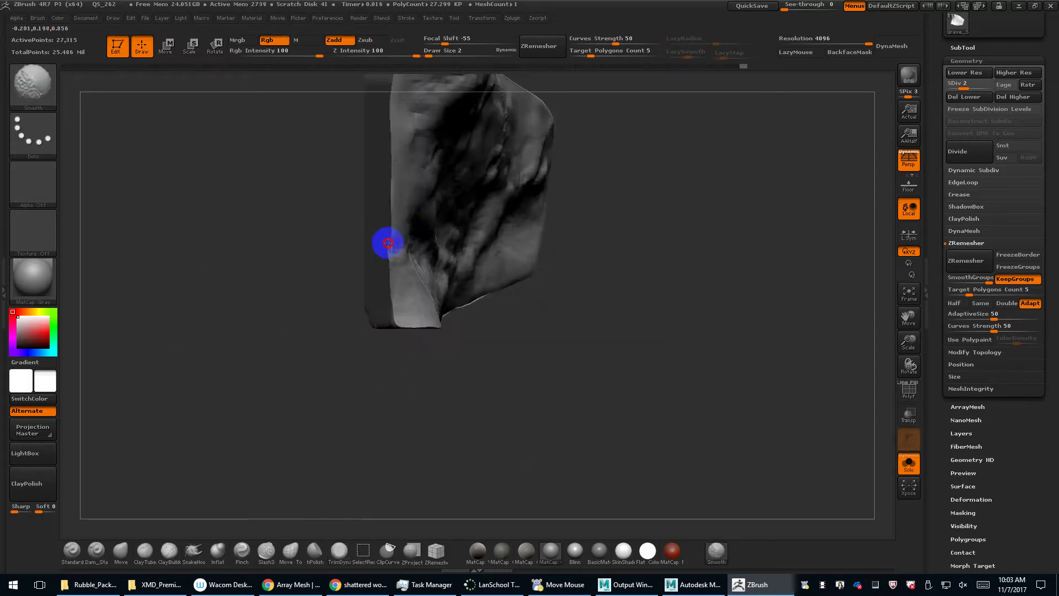
Smooth the remaining sharp edges around the damaged face, including the narrow end and its corners, at subdivision level 2.
left_click_drag(417, 369, 391, 271, "shift")
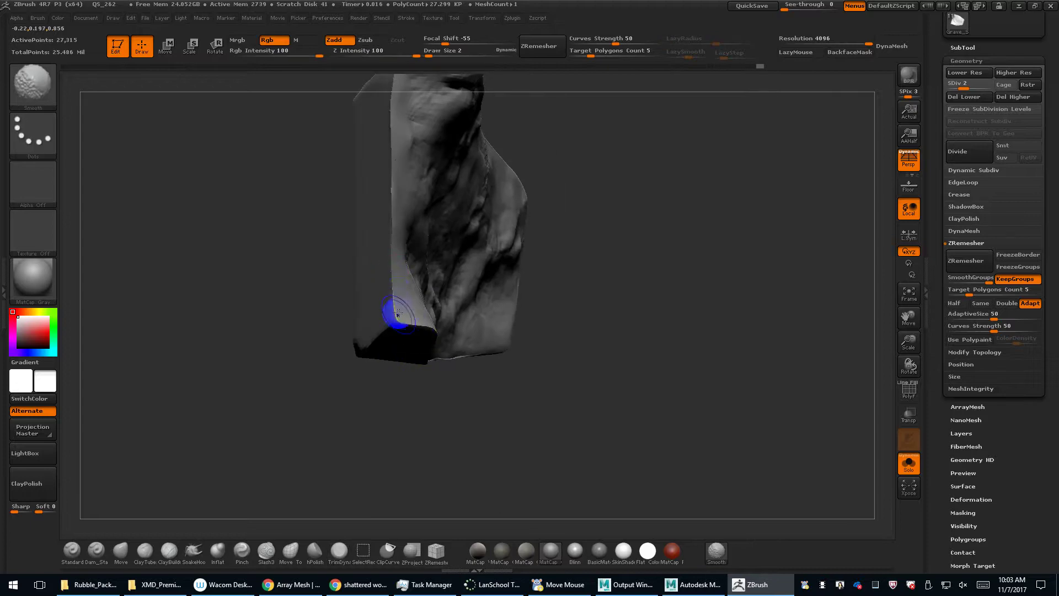
mouse_move(397, 313)
left_mouse_down("shift")
mouse_move(382, 342)
mouse_move(416, 313)
left_mouse_up("shift")
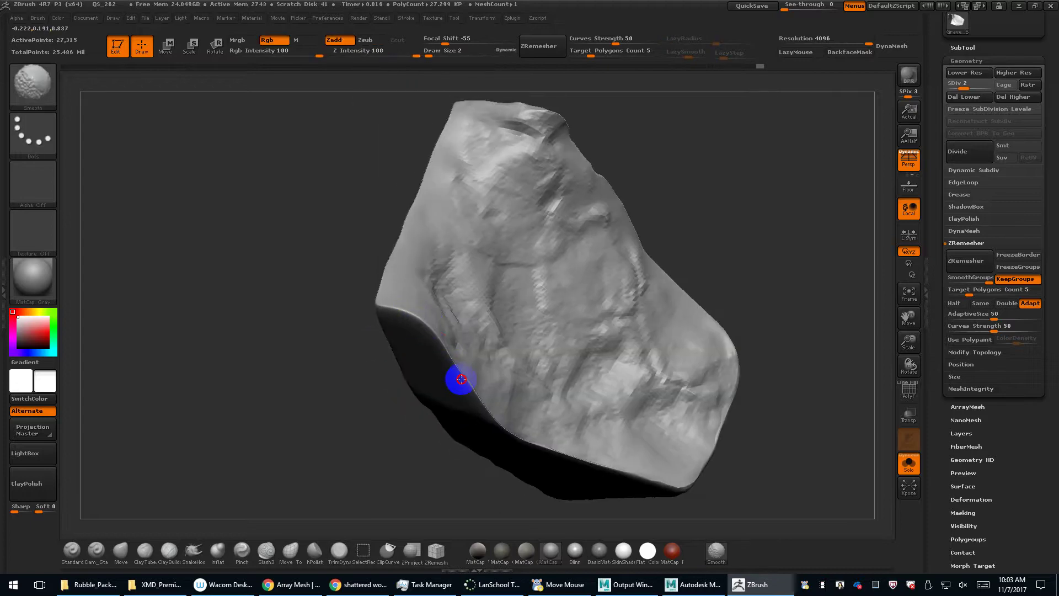
left_click_drag(362, 402, 279, 340)
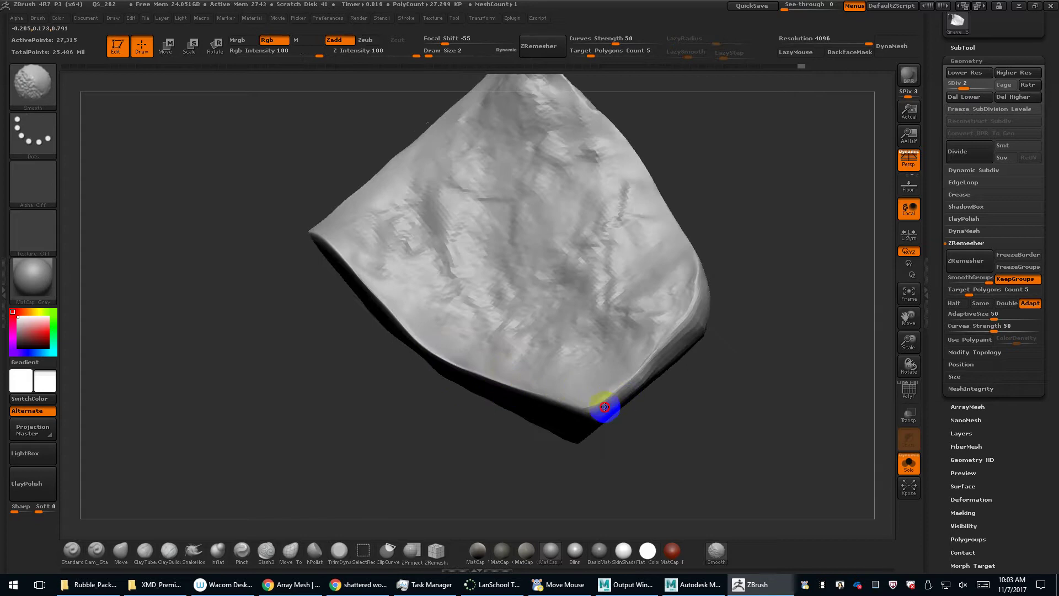
mouse_move(665, 356)
left_mouse_down("shift")
mouse_move(672, 342)
mouse_move(660, 367)
left_mouse_up("shift")
left_click_drag(770, 354, 744, 338)
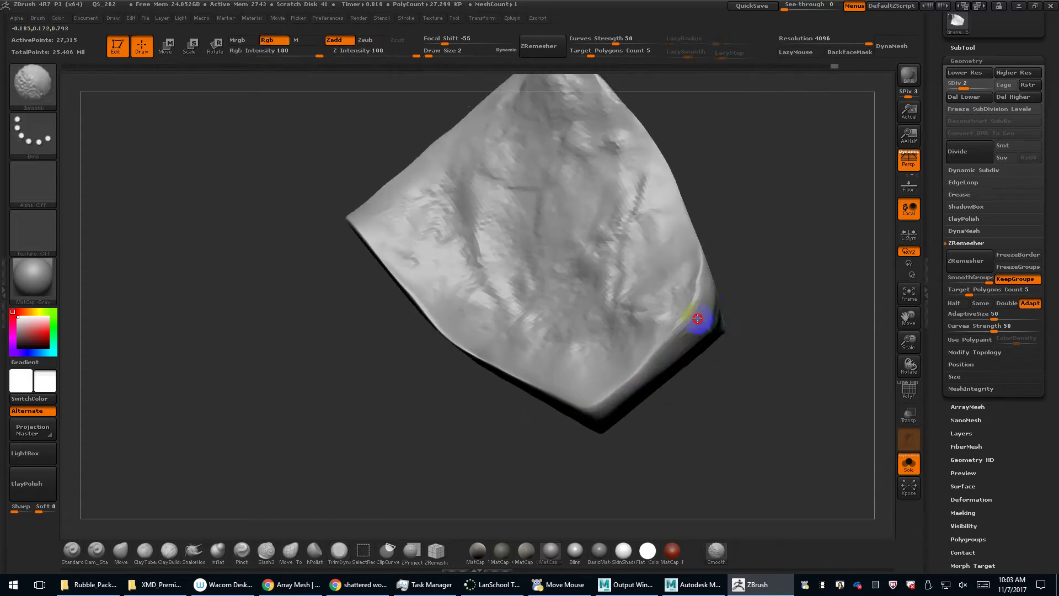
left_click_drag(703, 291, 729, 268, "shift")
Trim uneven chips with TrimDynamic into the long side rim of the damaged face and its end edge, moving up to subdivision level 3.
mouse_move(821, 212)
left_mouse_down()
mouse_move(639, 254)
mouse_move(714, 216)
left_mouse_up()
left_click_drag(619, 166, 599, 130)
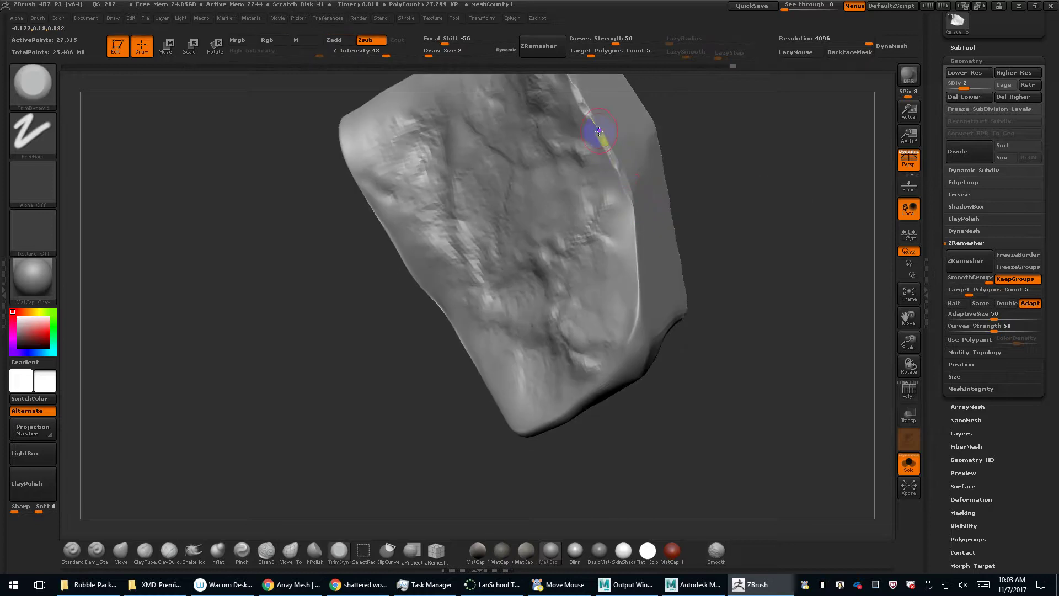
left_click_drag(631, 191, 637, 238)
left_click_drag(770, 239, 735, 237)
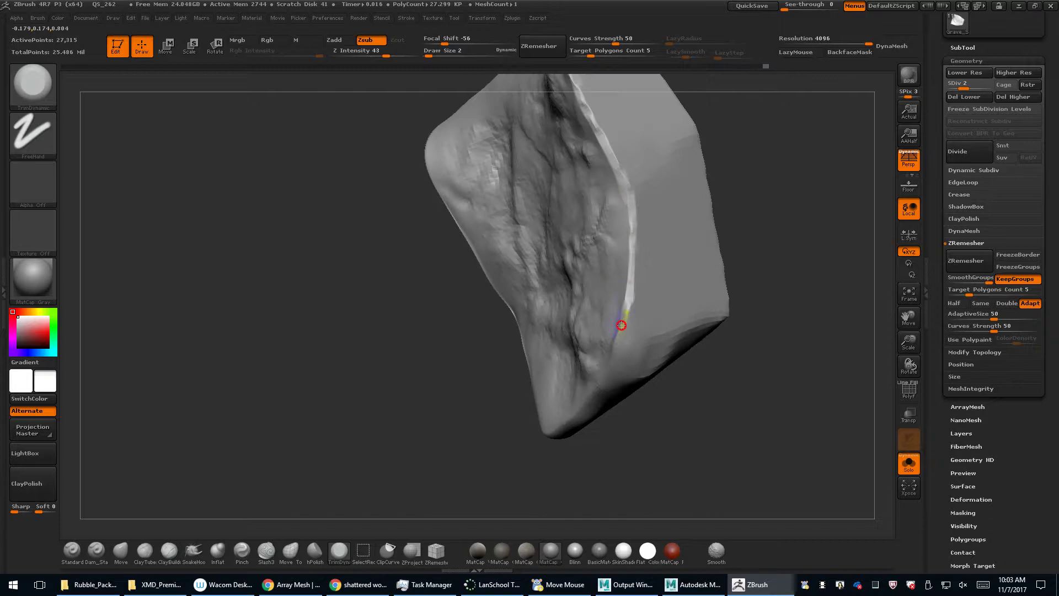
left_click_drag(794, 279, 773, 232)
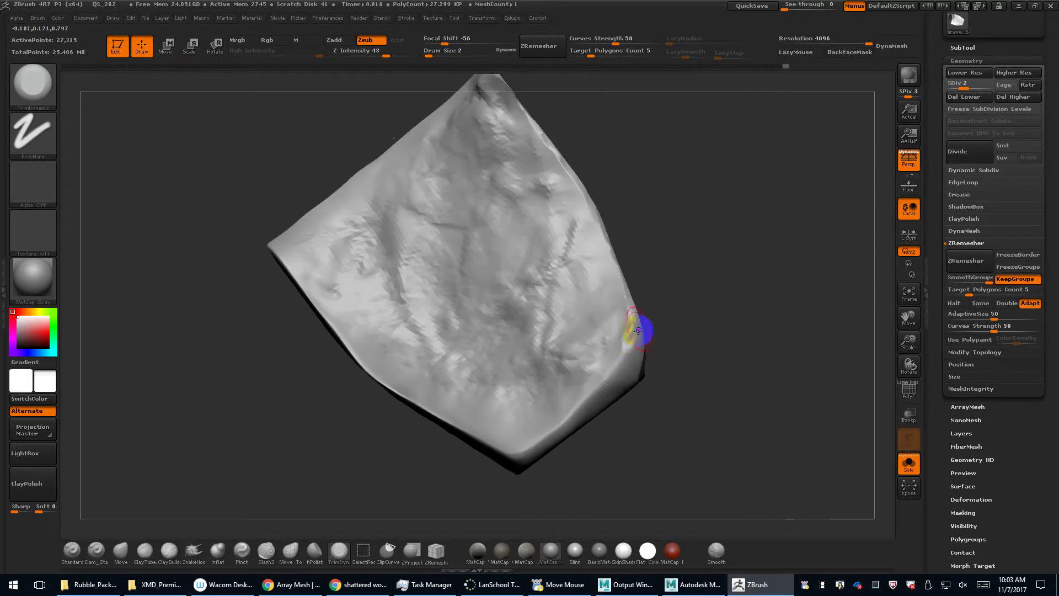
mouse_move(675, 396)
left_mouse_down()
mouse_move(662, 402)
mouse_move(643, 303)
left_mouse_up()
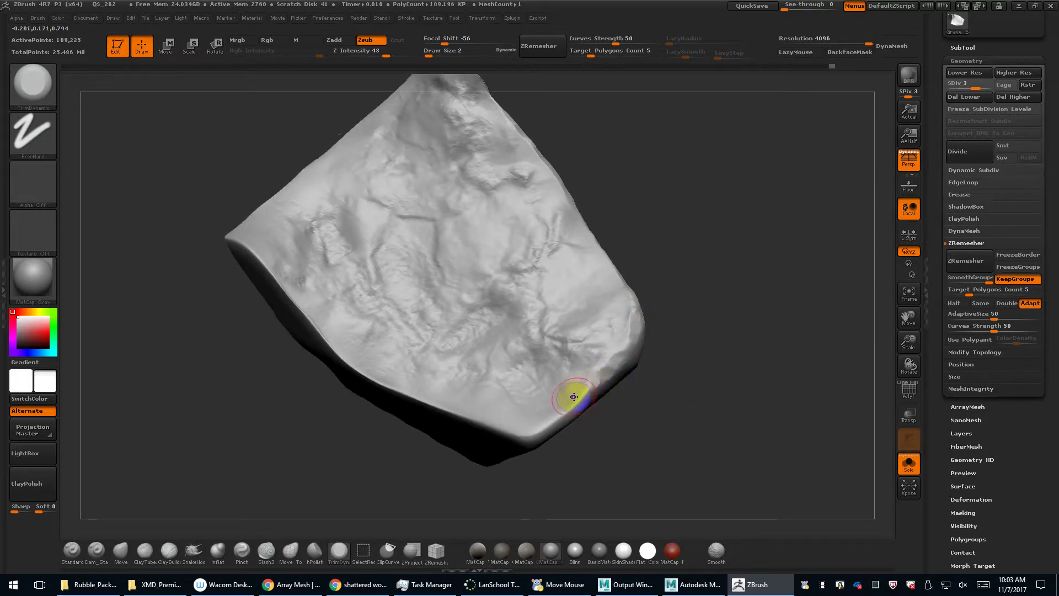
left_click_drag(642, 416, 671, 396)
left_click_drag(585, 409, 556, 429)
Trim irregular chips along the curved front rim of the damaged face at subdivision level 3.
key("shift")
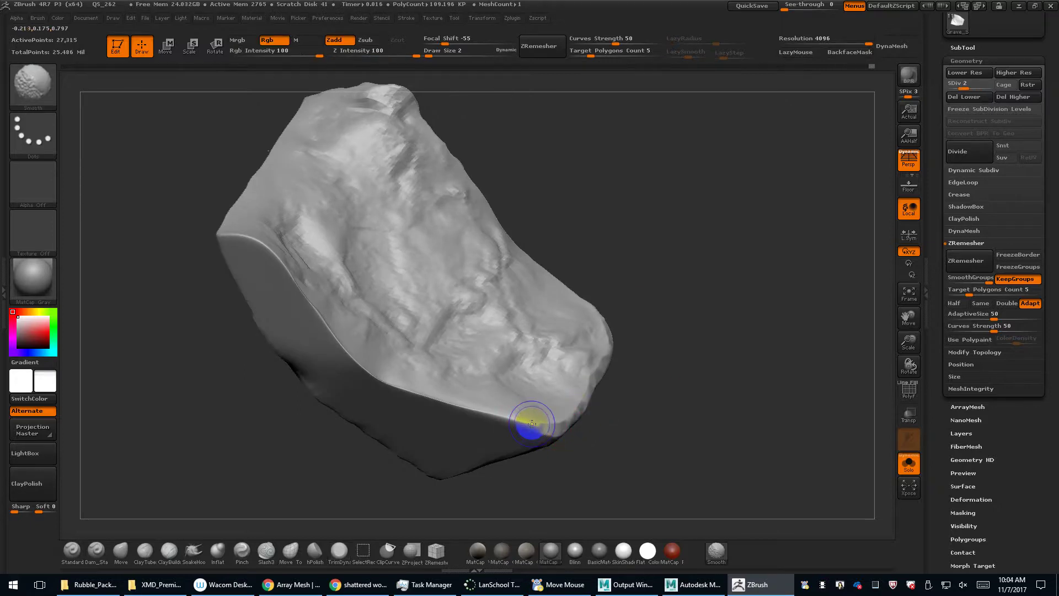
key("shift+d")
key("shift")
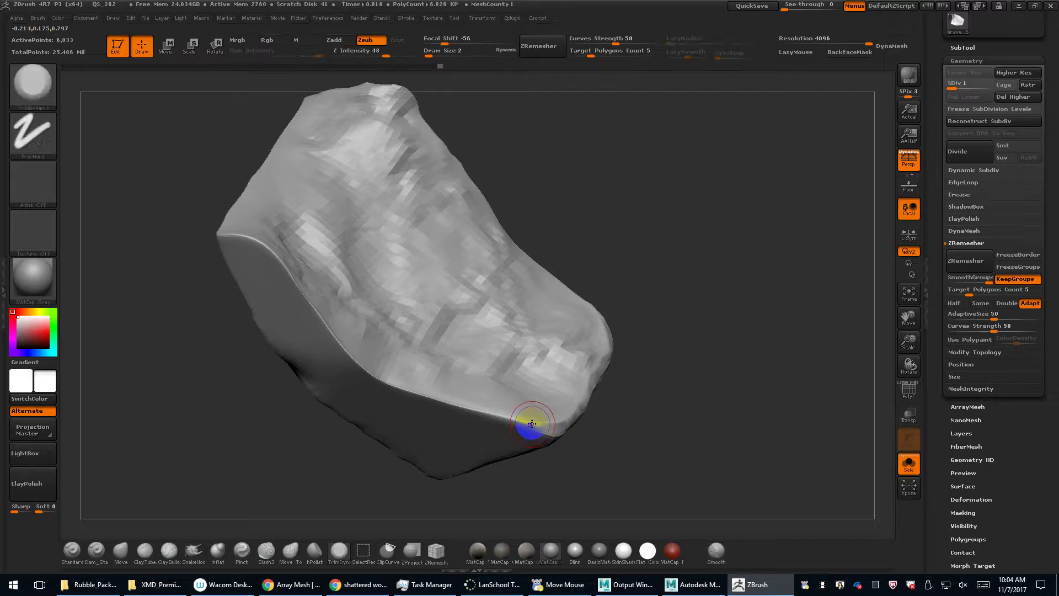
key("d")
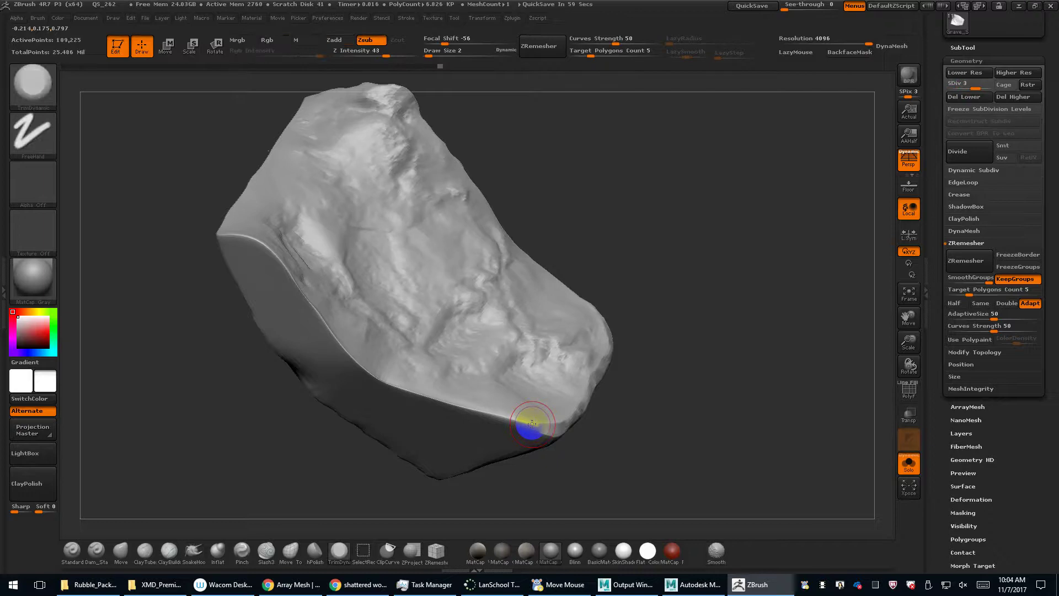
left_click_drag(631, 432, 639, 379)
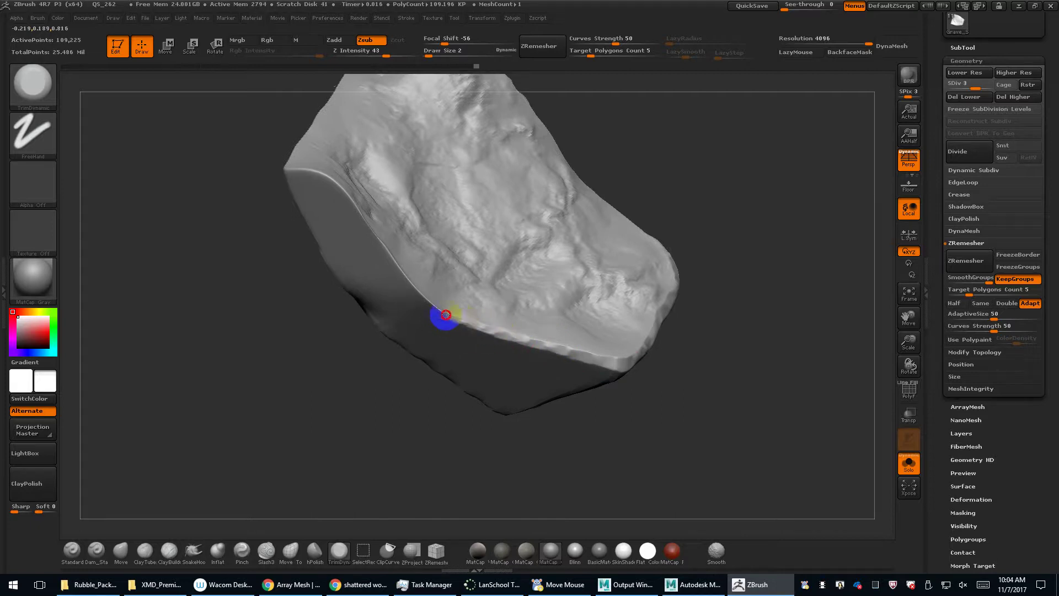
left_click_drag(383, 333, 407, 303)
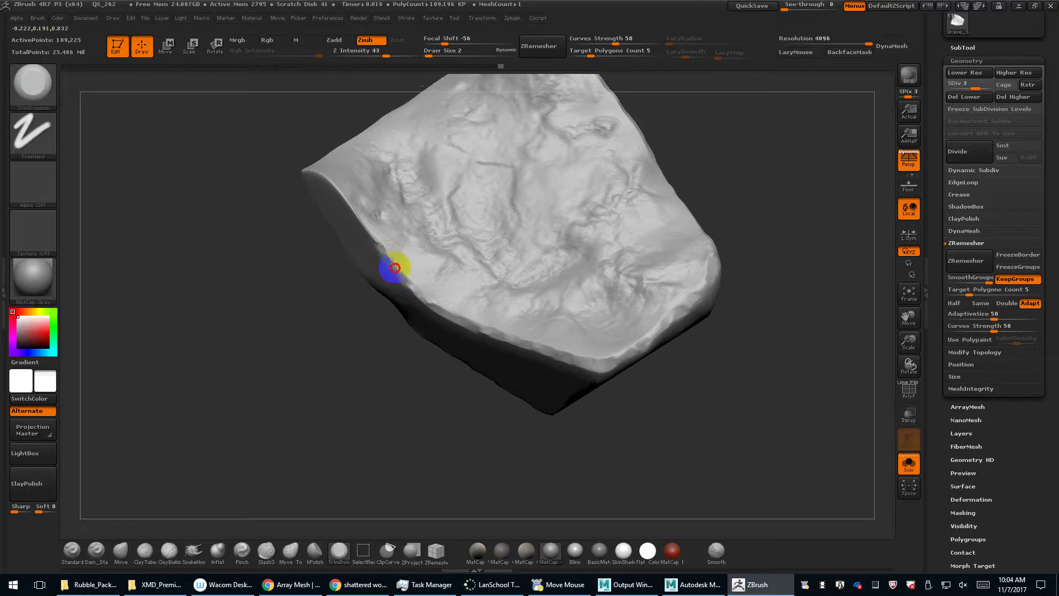
mouse_move(341, 338)
left_mouse_down()
mouse_move(347, 315)
mouse_move(436, 288)
left_mouse_up()
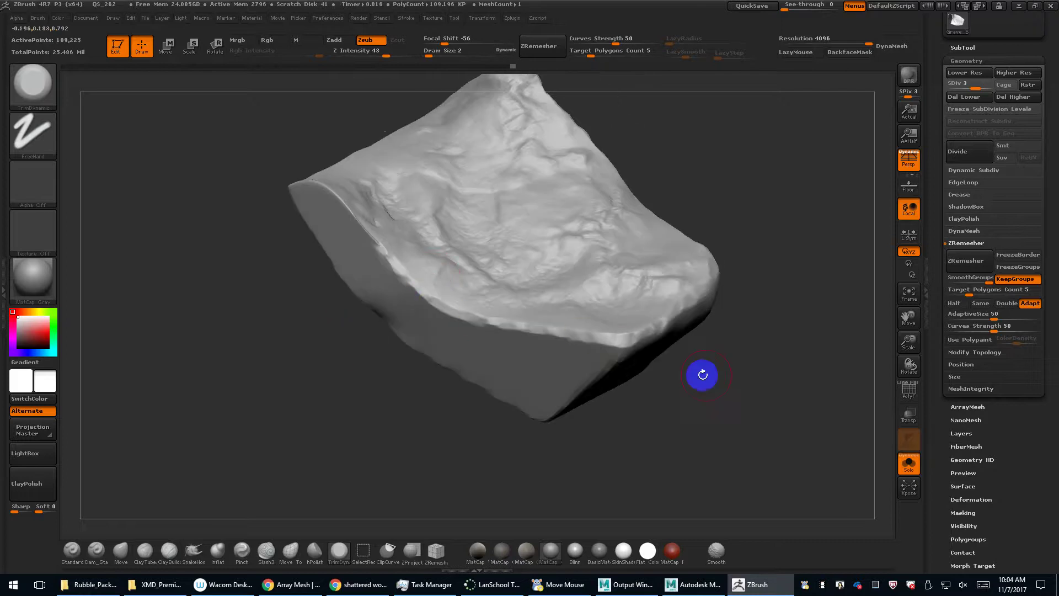
Raise the chunk to subdivision level 4 and switch to the Dam_Standard brush with Draw Size 1 for its flat sides.
mouse_move(702, 375)
left_mouse_down()
mouse_move(773, 357)
mouse_move(776, 366)
mouse_move(725, 392)
mouse_move(316, 317)
left_mouse_up()
key("d")
mouse_move(619, 371)
left_mouse_down()
mouse_move(693, 392)
mouse_move(780, 338)
mouse_move(420, 417)
mouse_move(329, 352)
mouse_move(215, 399)
left_mouse_up()
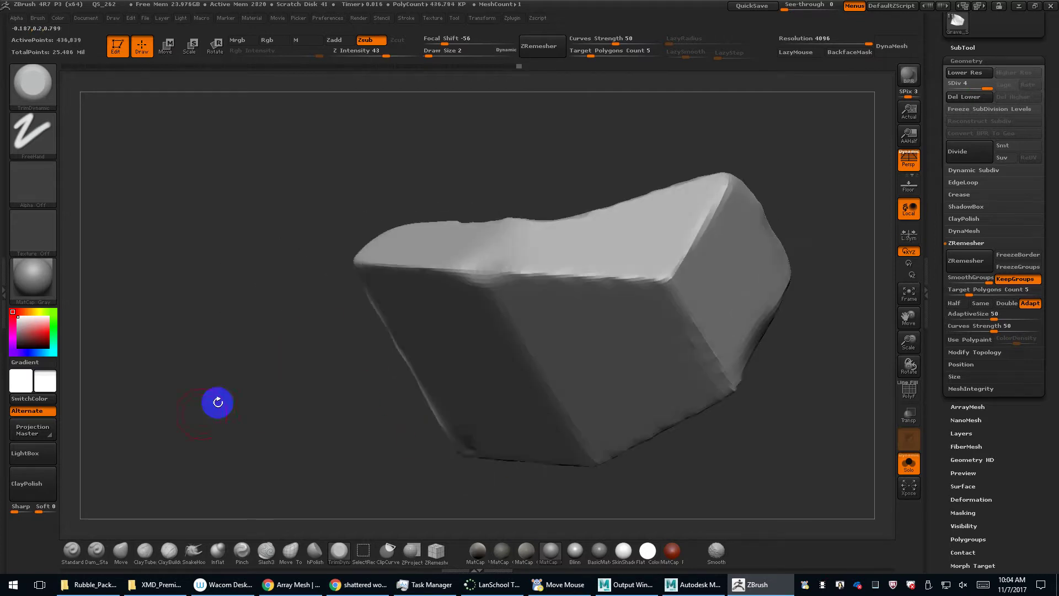
left_click(96, 550)
key("s")
mouse_move(237, 457)
left_mouse_down()
mouse_move(194, 456)
mouse_move(253, 463)
mouse_move(349, 398)
left_mouse_up()
key("s")
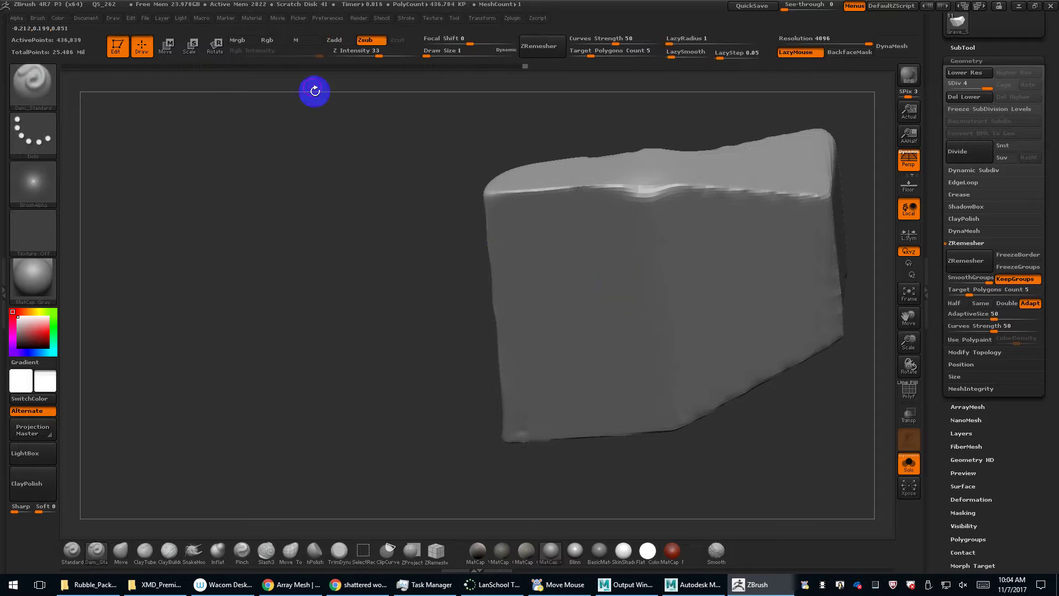
Try the Dam_Standard brush with Z Intensity 28, Alpha 40 and Draw Size 2 on the chunk's flat side.
left_click_drag(379, 55, 375, 56)
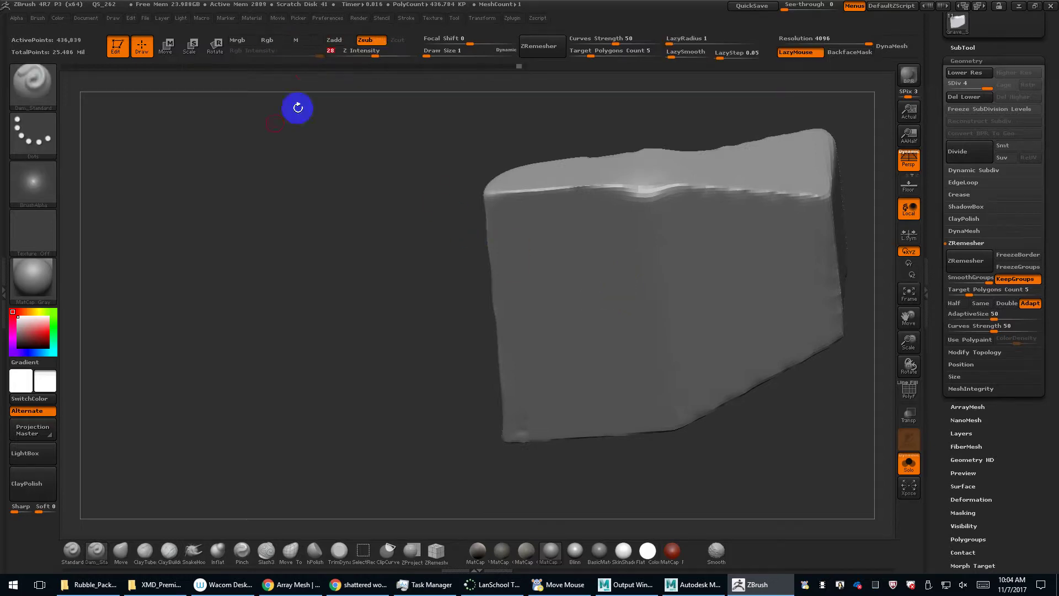
left_click(33, 181)
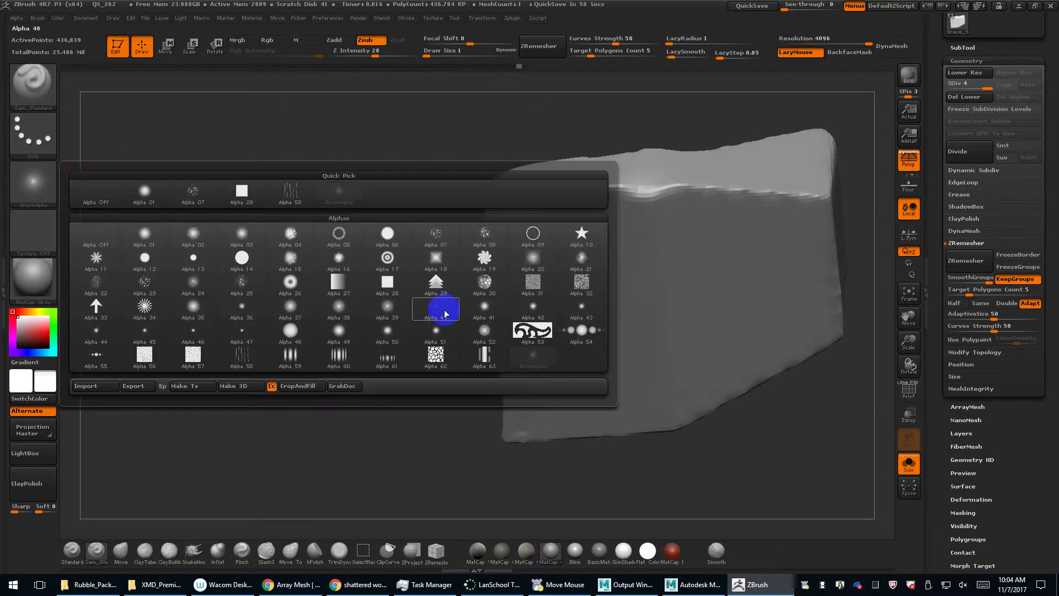
mouse_move(446, 314)
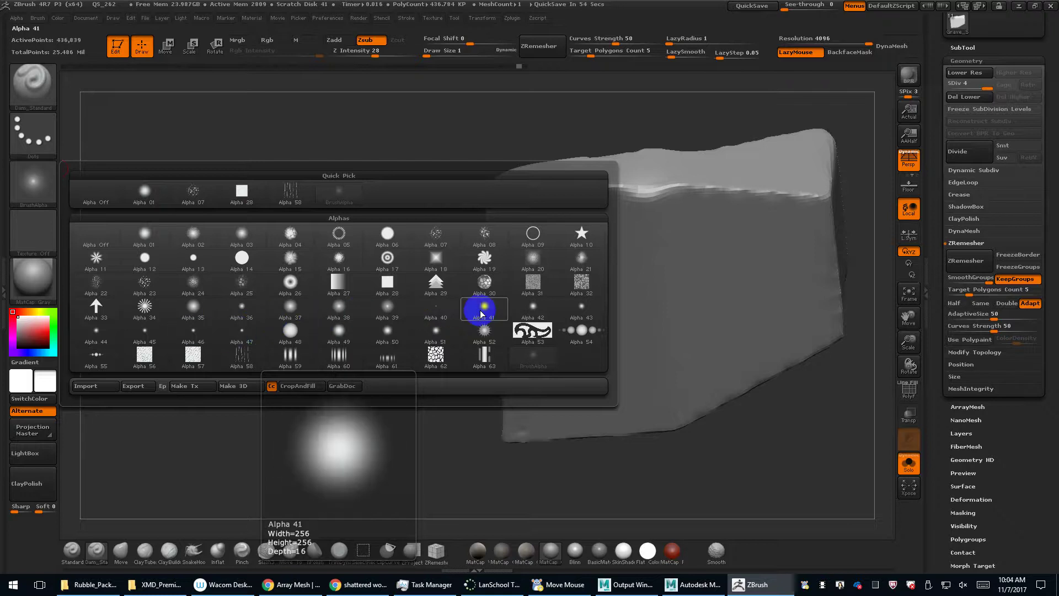
left_click(437, 311)
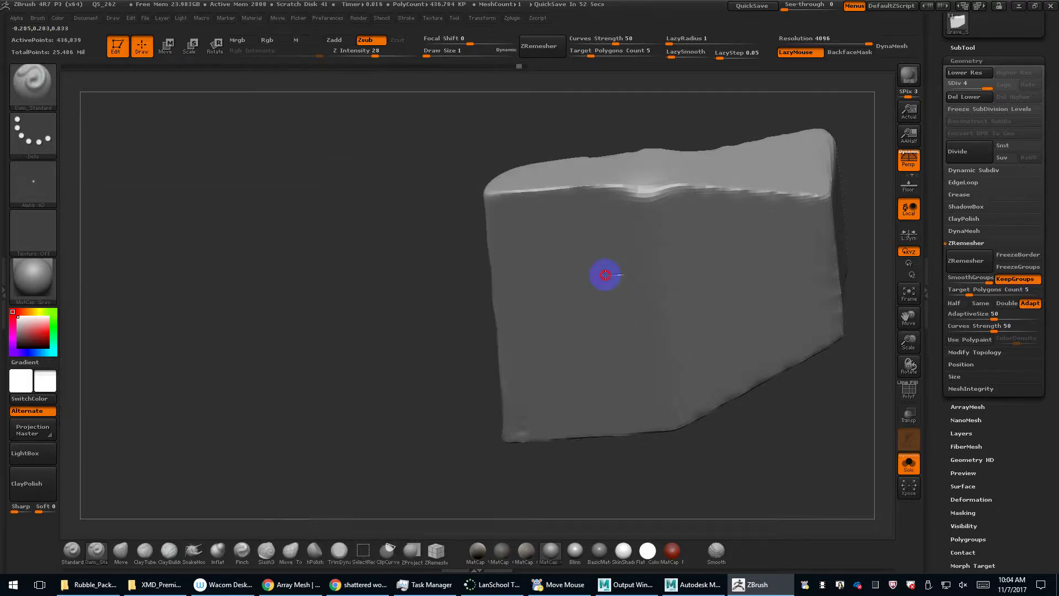
key("s")
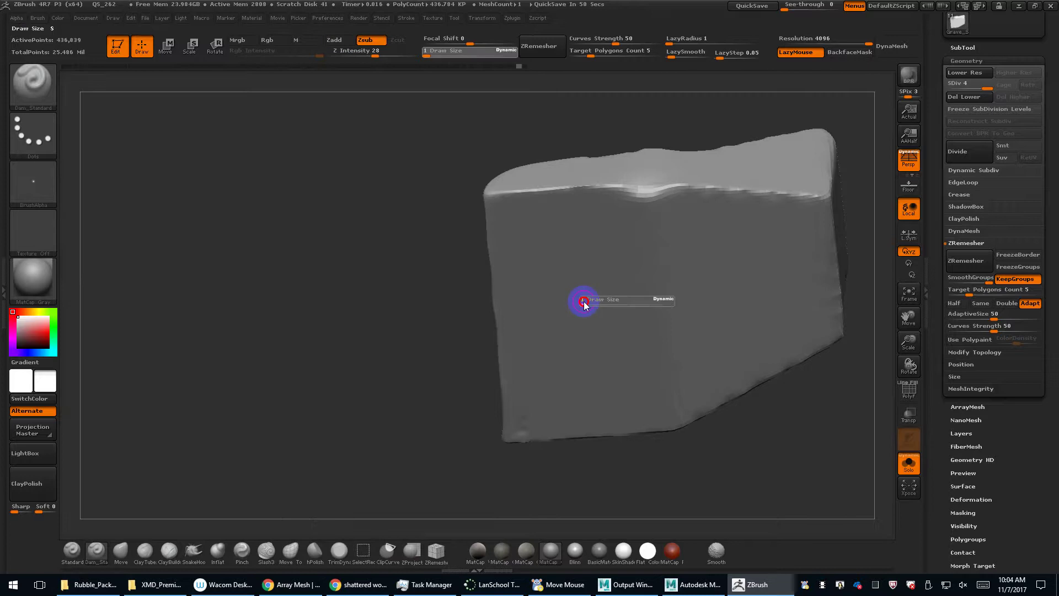
left_click_drag(587, 300, 589, 300)
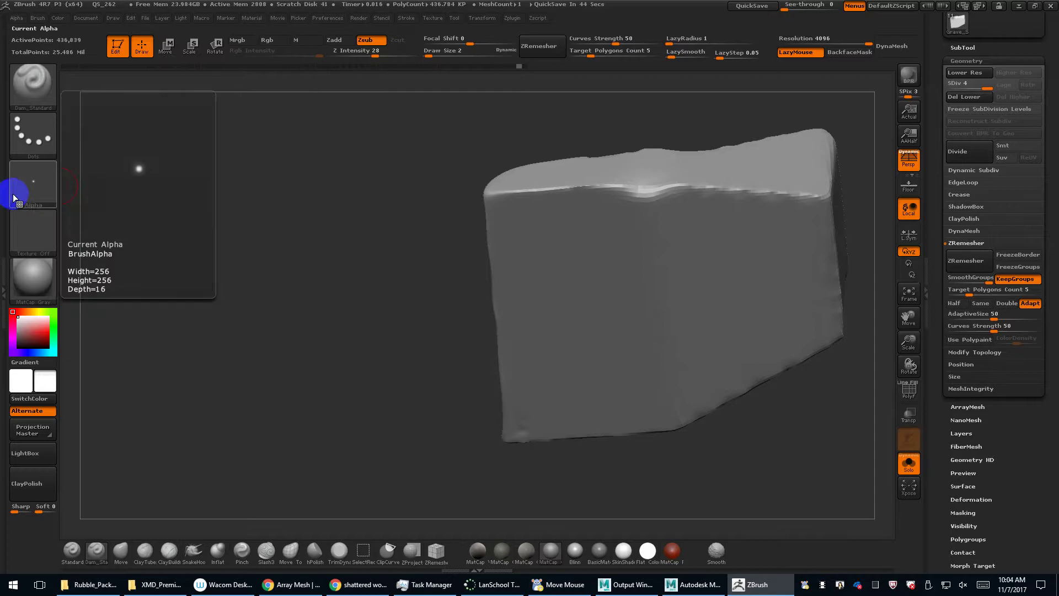
left_click(34, 191)
left_click(37, 88)
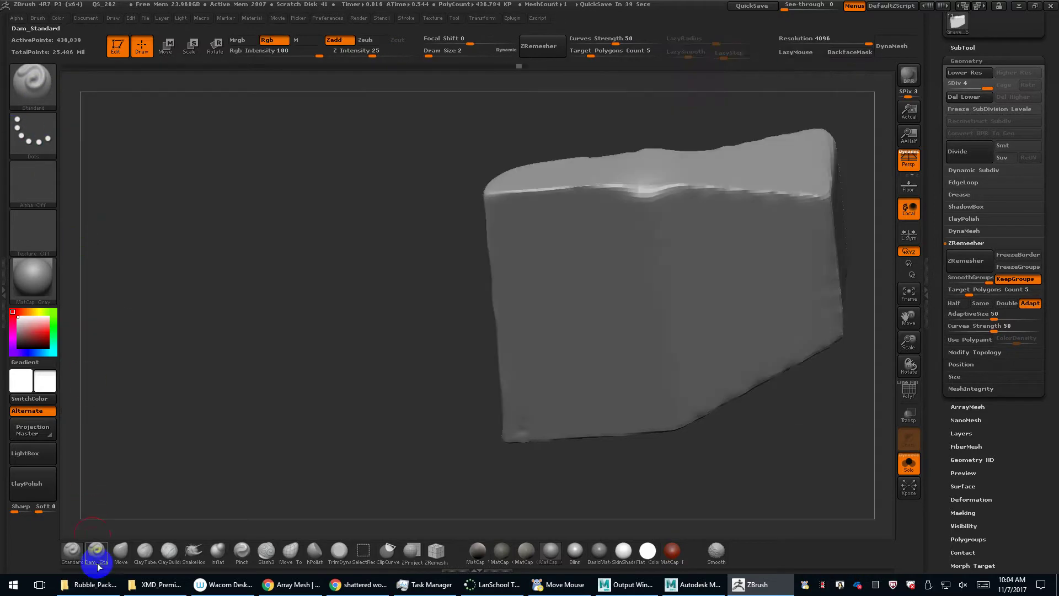
Carve a jagged crack that forks at its lower end into the flat side using Dam_Standard at Draw Size 1.
left_click(94, 555)
key("s")
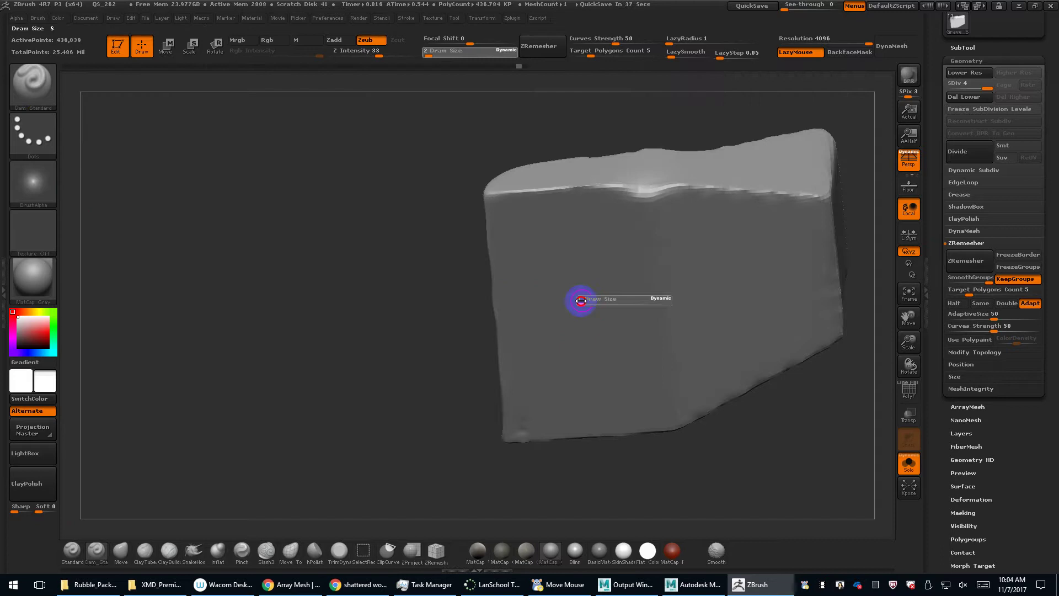
left_click(580, 301)
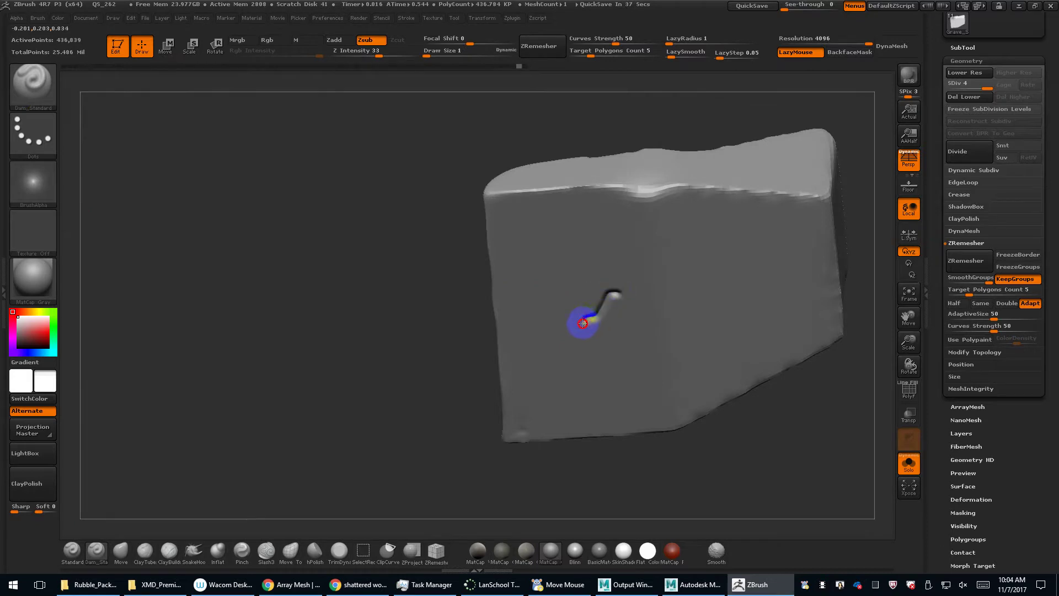
left_click_drag(556, 382, 546, 398)
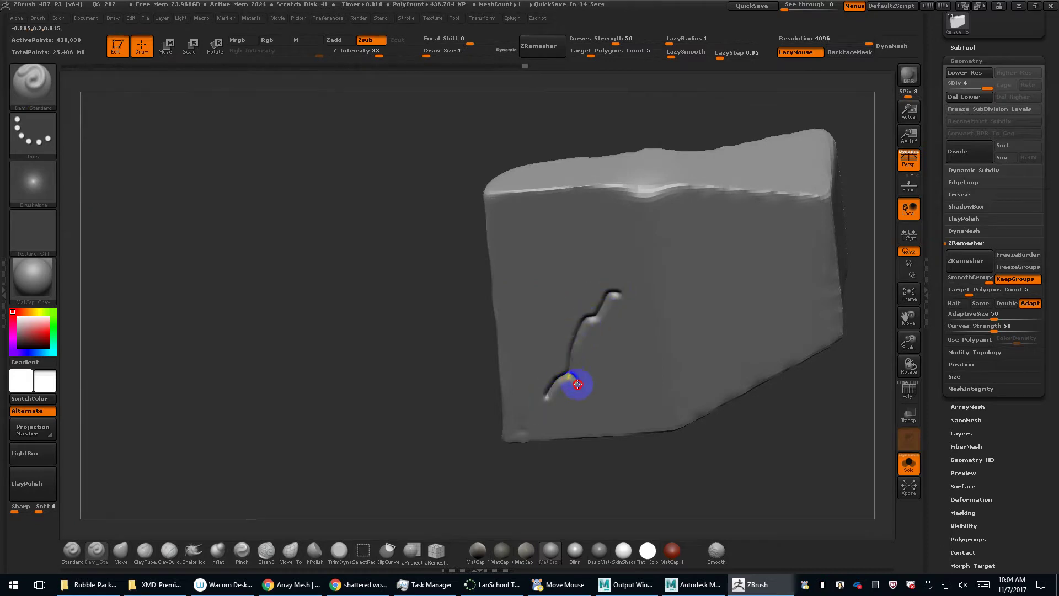
left_click_drag(469, 403, 386, 317)
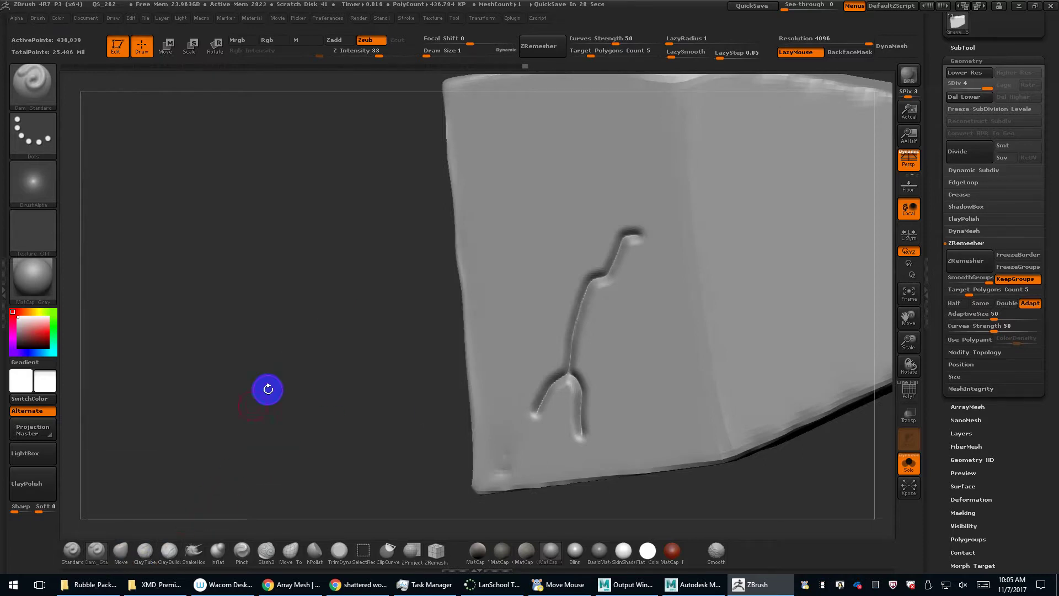
Chip and flatten the edges along the forked crack with the TrimDynamic brush.
mouse_move(104, 556)
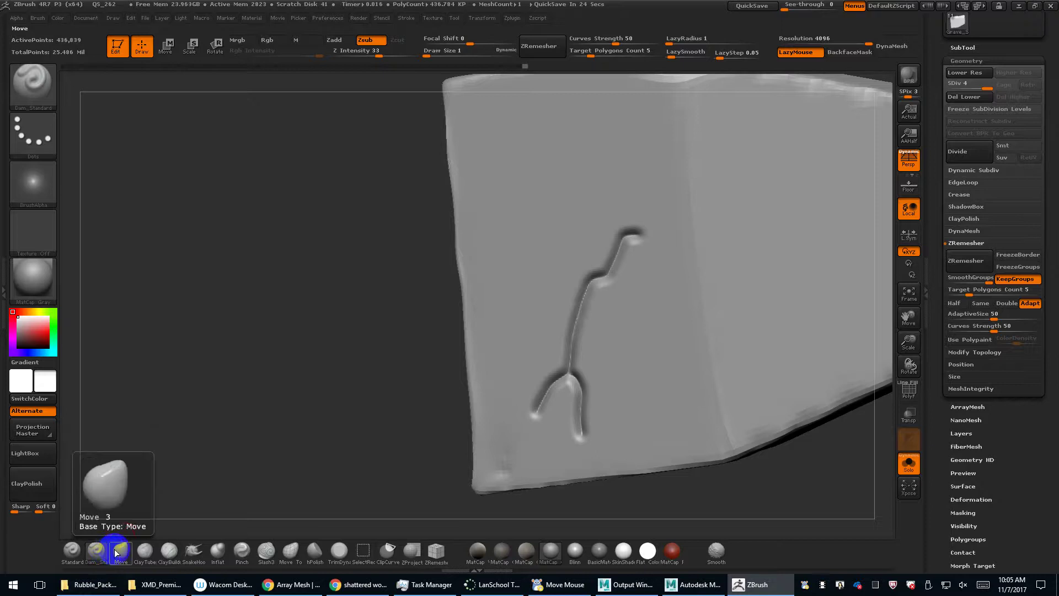
left_click(341, 551)
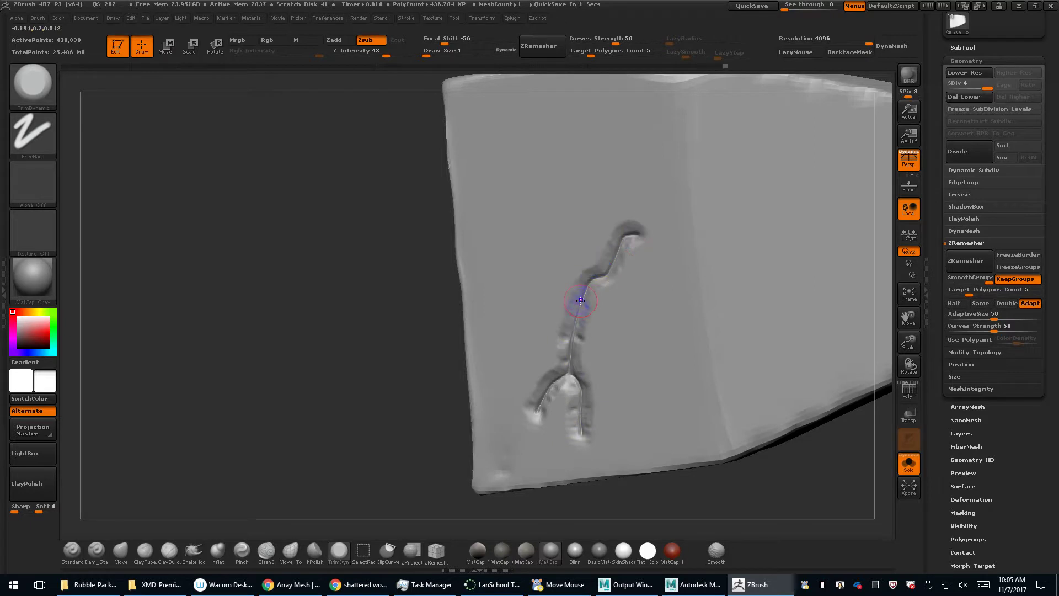
left_click_drag(427, 378, 416, 371)
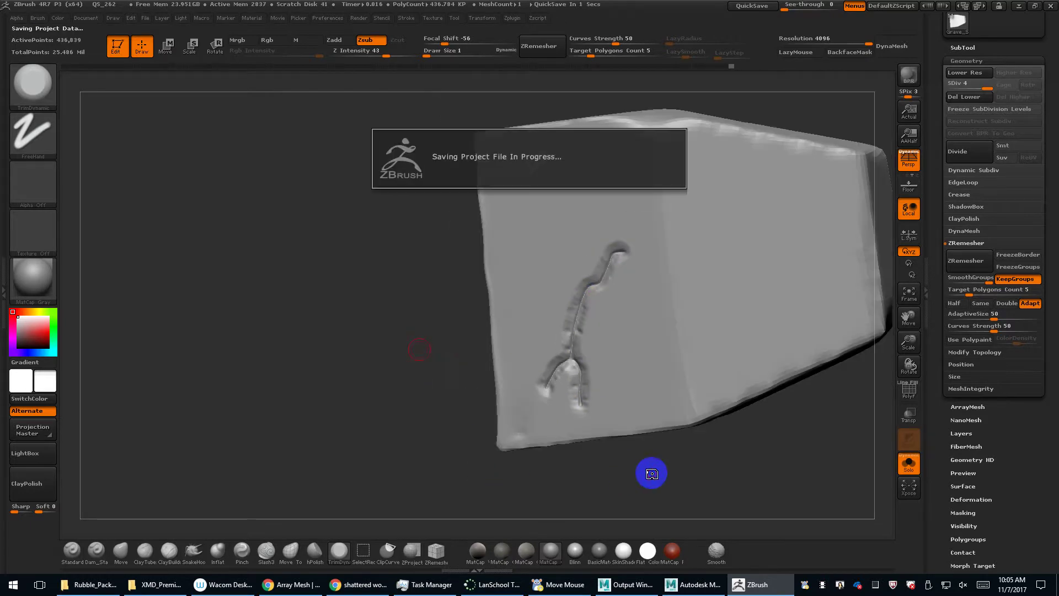
Switch to Chrome and search Google Images for "crack alpha".
left_click(358, 584)
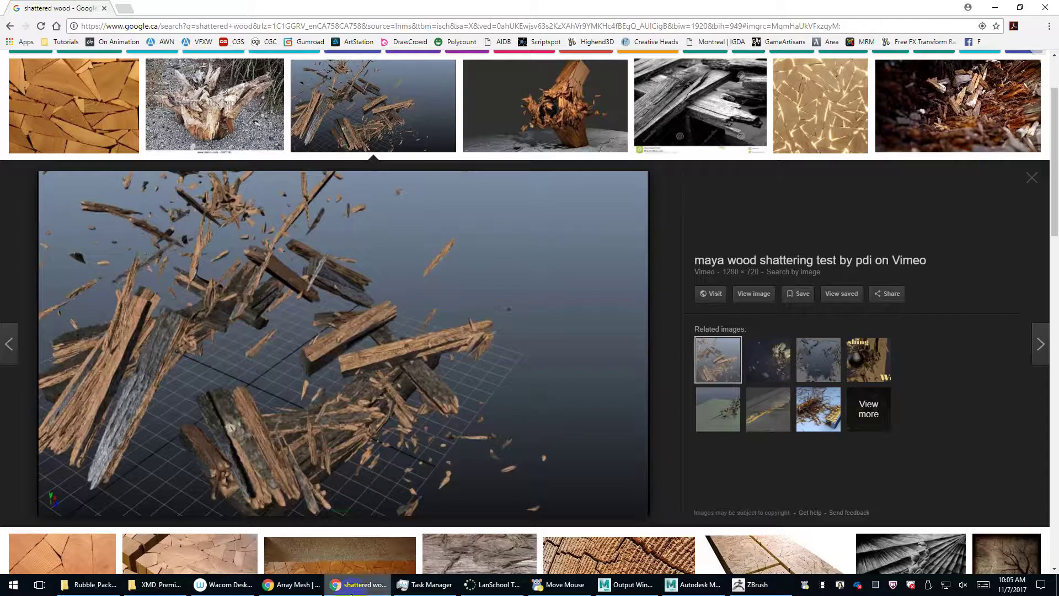
left_click(201, 25)
type("c")
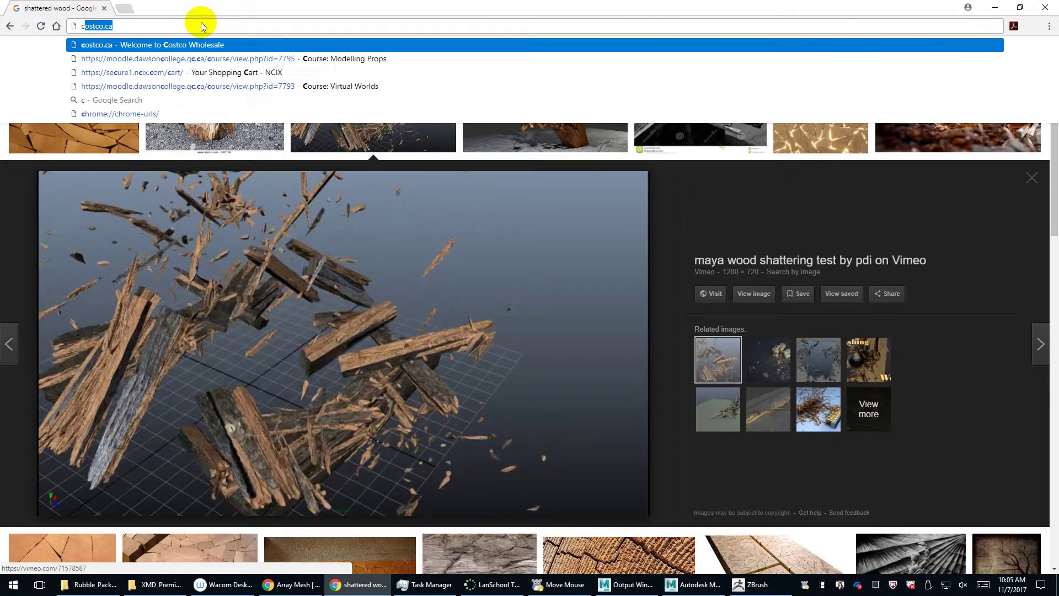
type("rack alpha")
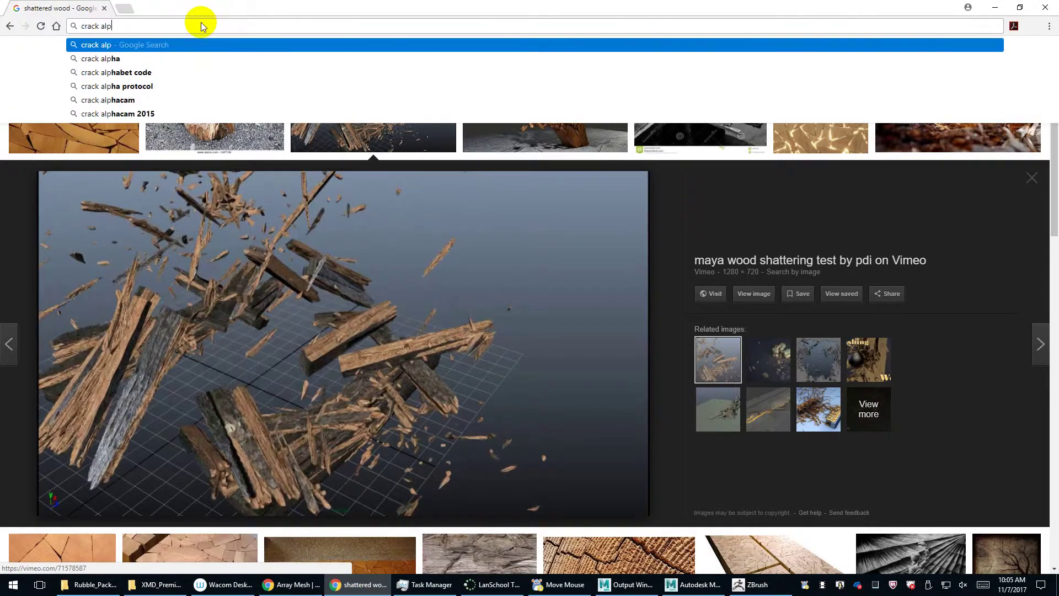
key("Return")
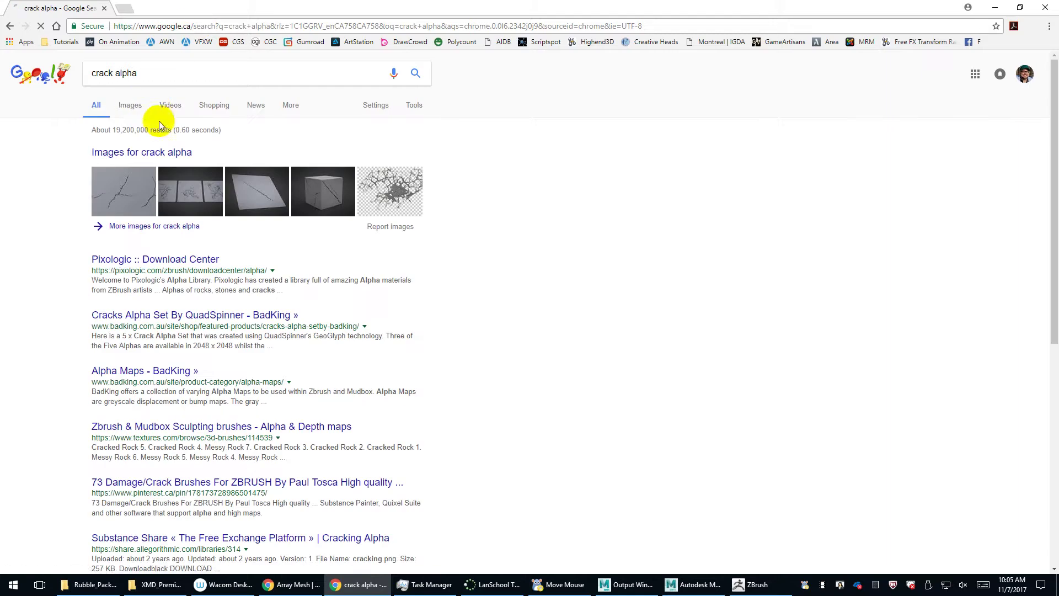
left_click(138, 108)
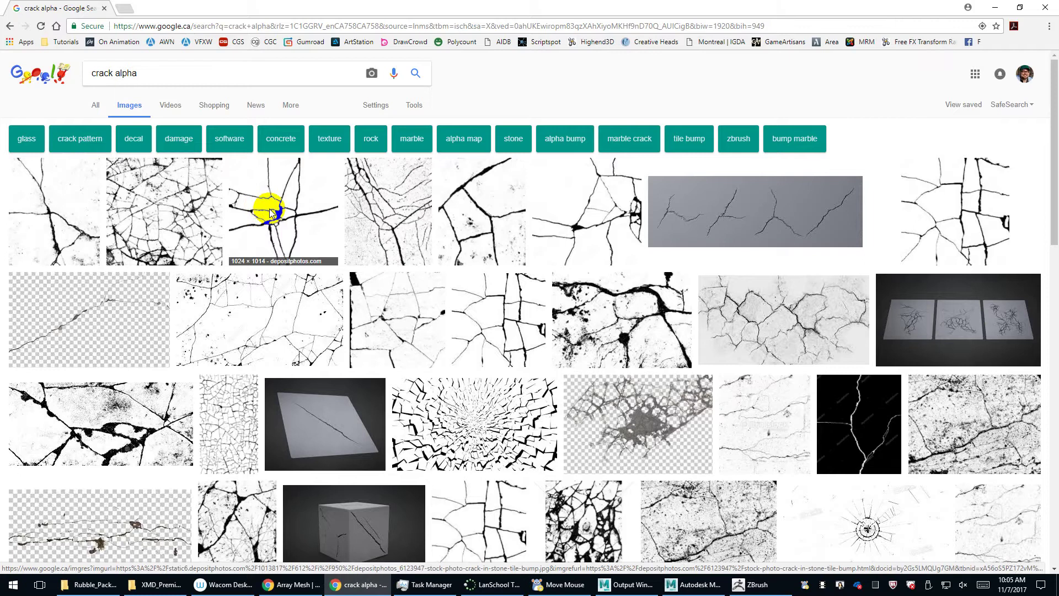
Preview several black-and-white crack patterns in the "crack alpha" image results to compare their shapes and resolutions.
left_click(269, 209)
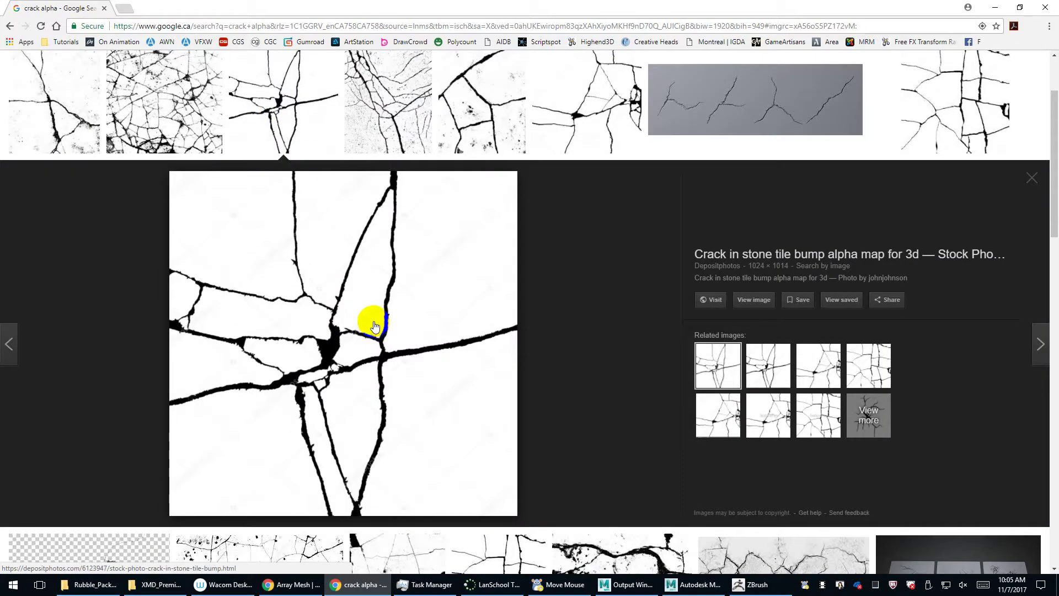
left_click(473, 118)
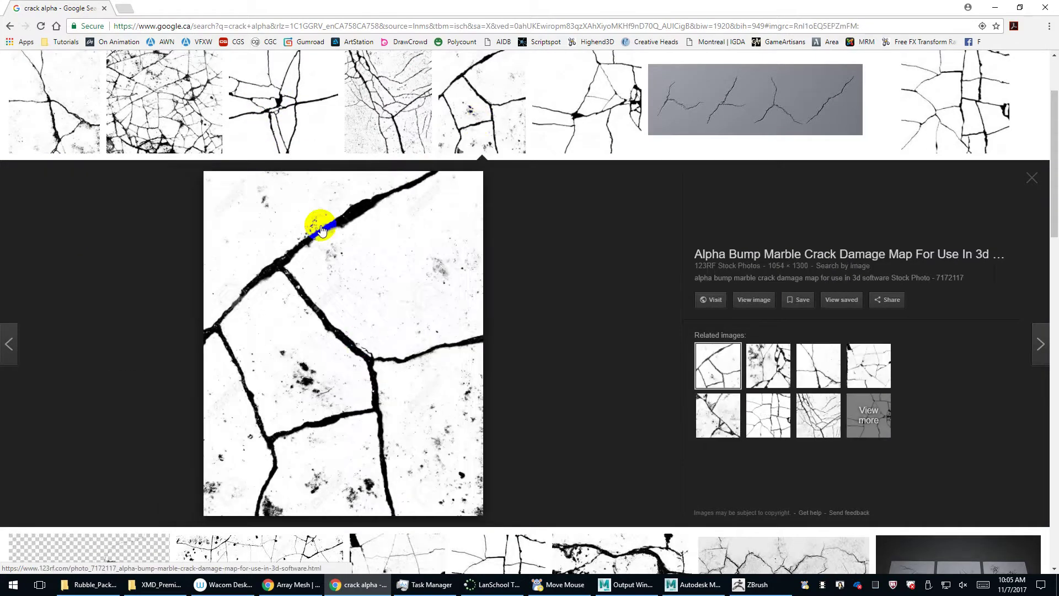
left_click(48, 99)
scroll(361, 320, "down", 8)
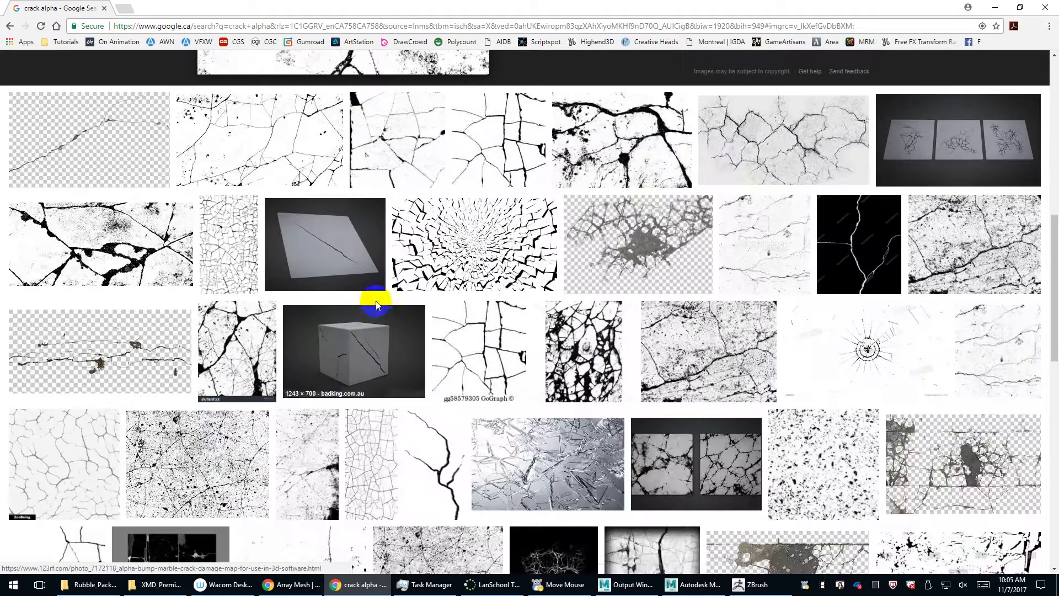
scroll(386, 276, "up", 2)
left_click(223, 257)
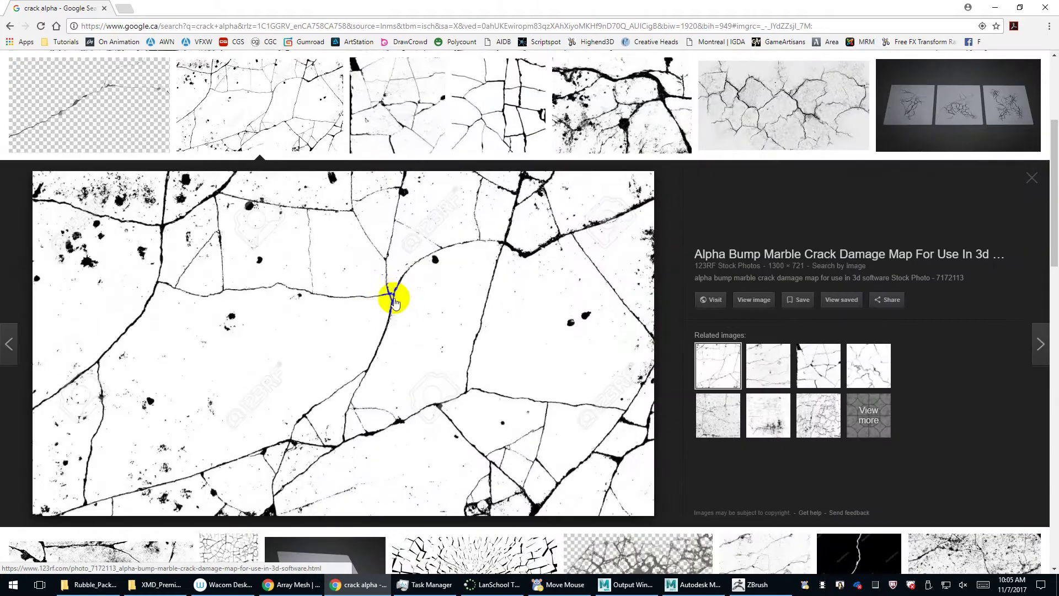
scroll(430, 287, "up", 4)
left_click(419, 308)
scroll(480, 248, "down", 4)
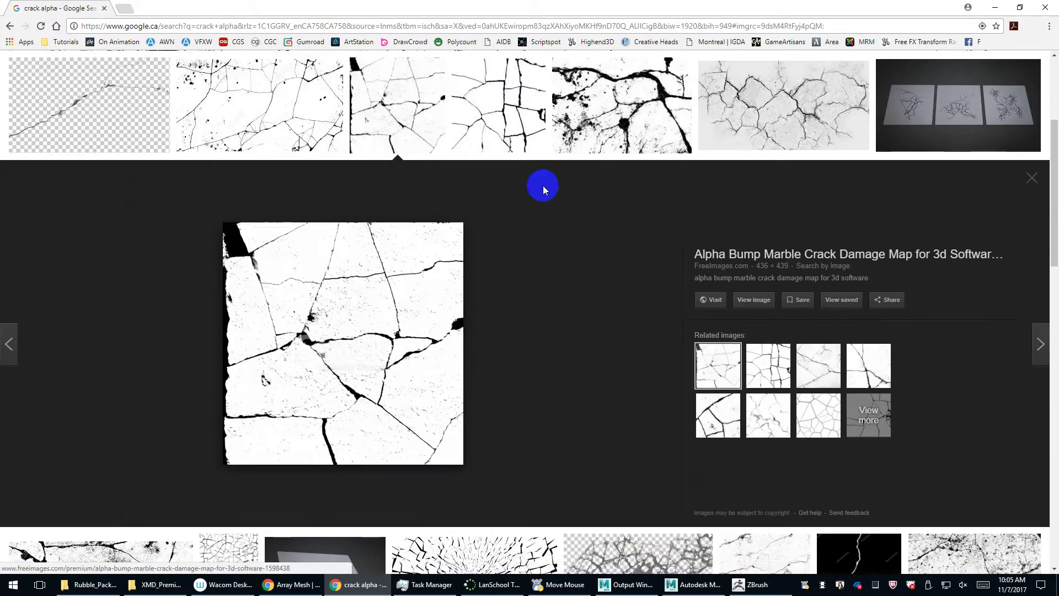
left_click(614, 114)
scroll(551, 231, "up", 3)
left_click(721, 267)
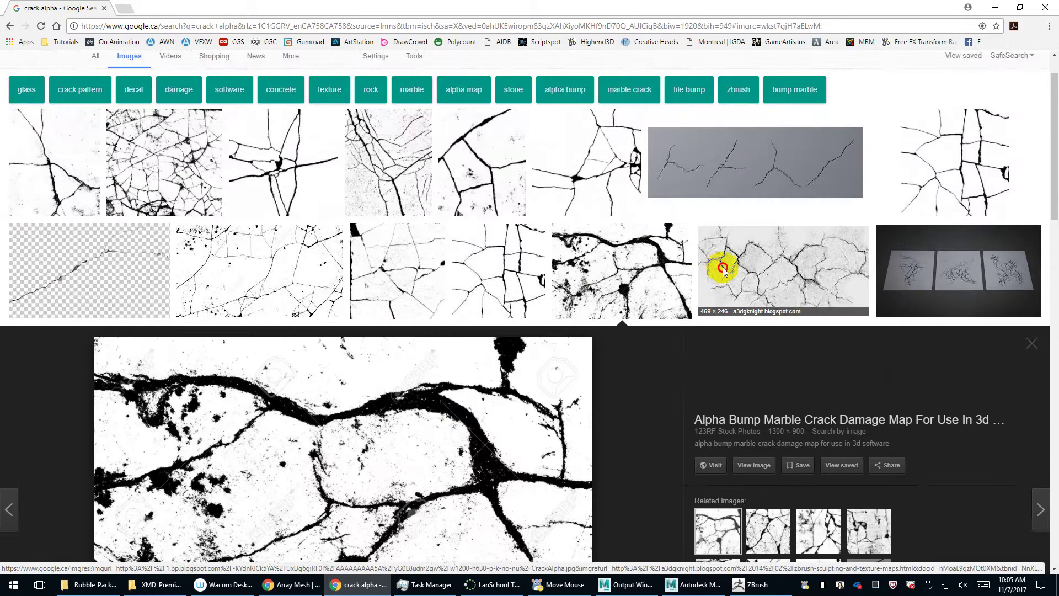
scroll(359, 264, "down", 3)
scroll(385, 245, "up", 8)
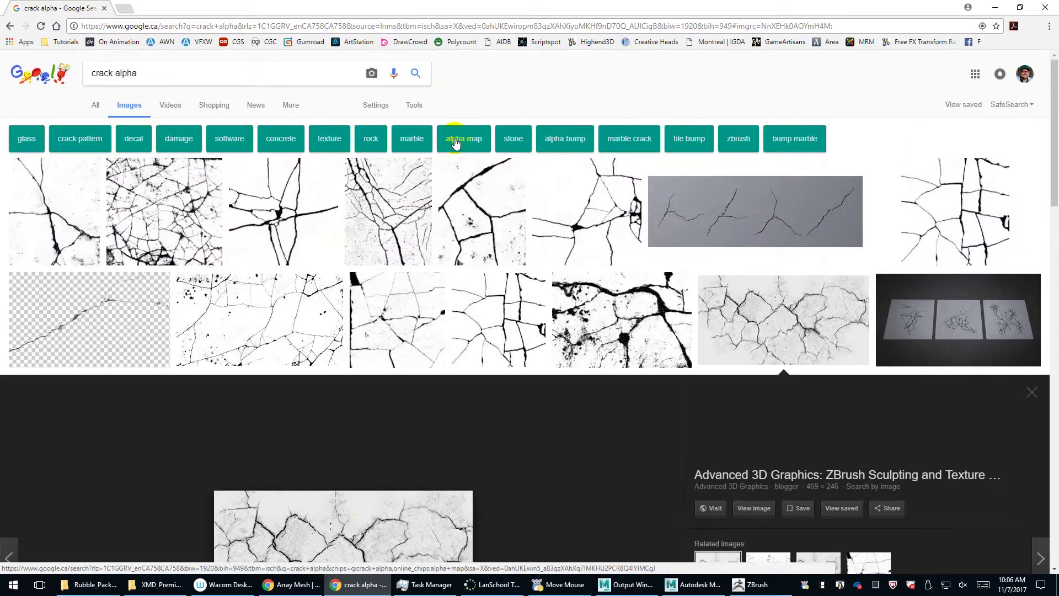
Filter the "crack alpha" image results to sizes larger than 2 MP.
left_click(99, 127)
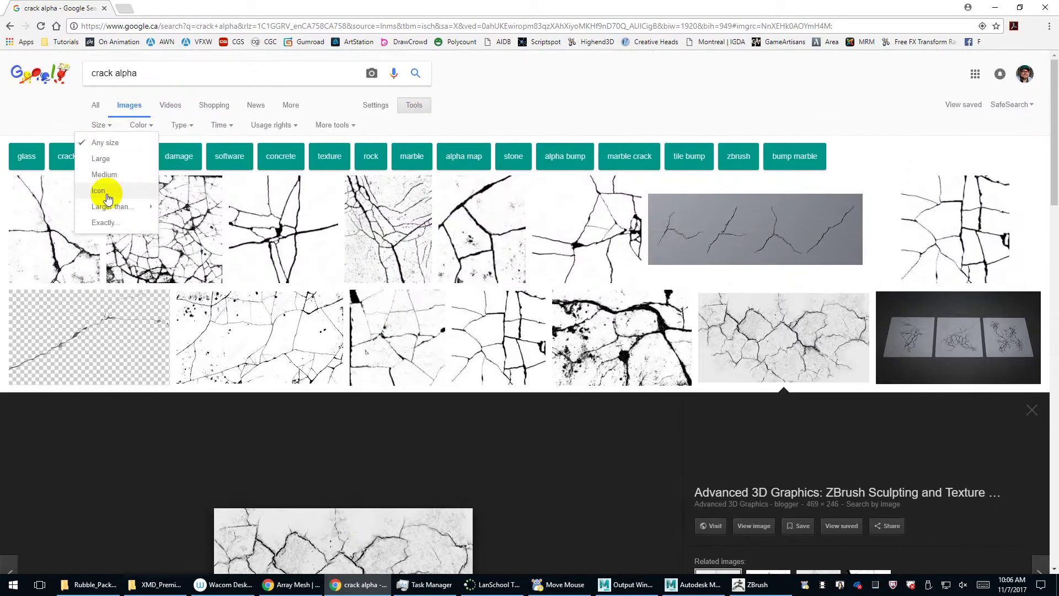
mouse_move(110, 212)
left_click(199, 227)
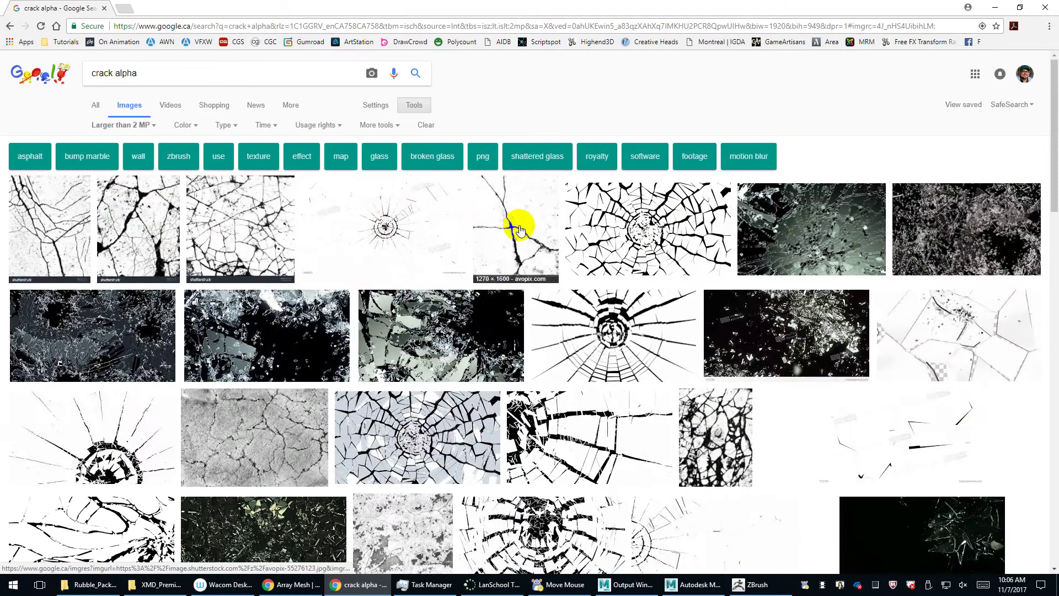
Preview the high-resolution crack images, including the split black crack pattern, the marble crack damage map and the cracked blacktop.
left_click(518, 226)
left_click(12, 105)
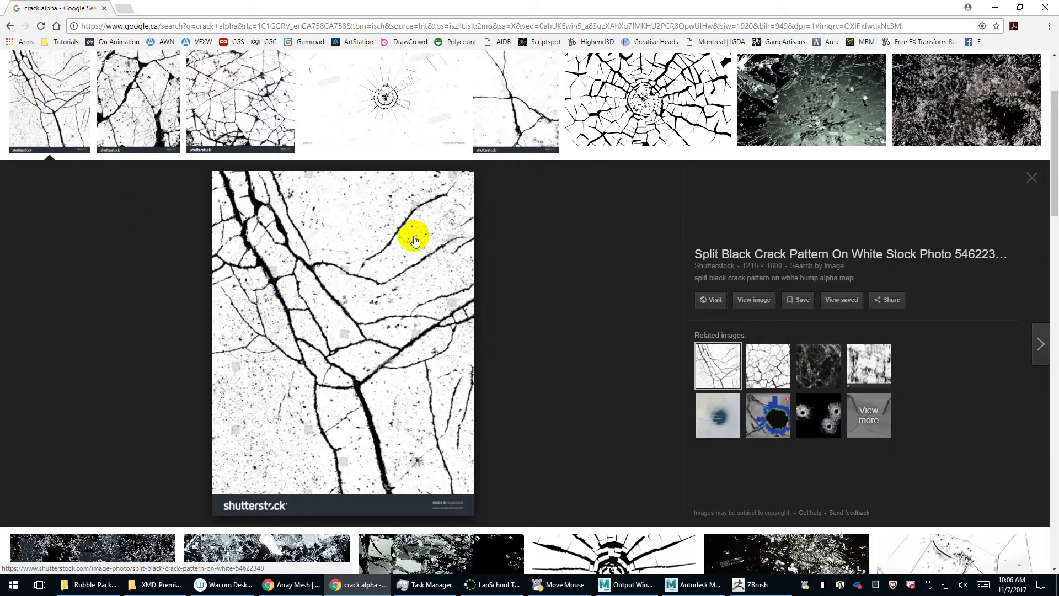
scroll(414, 230, "down", 5)
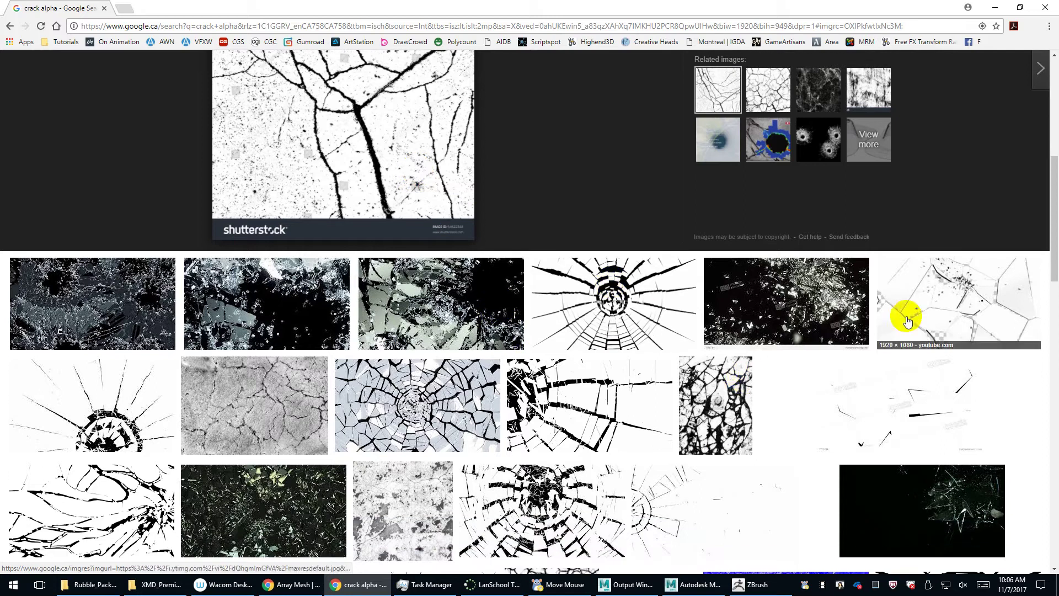
left_click(726, 397)
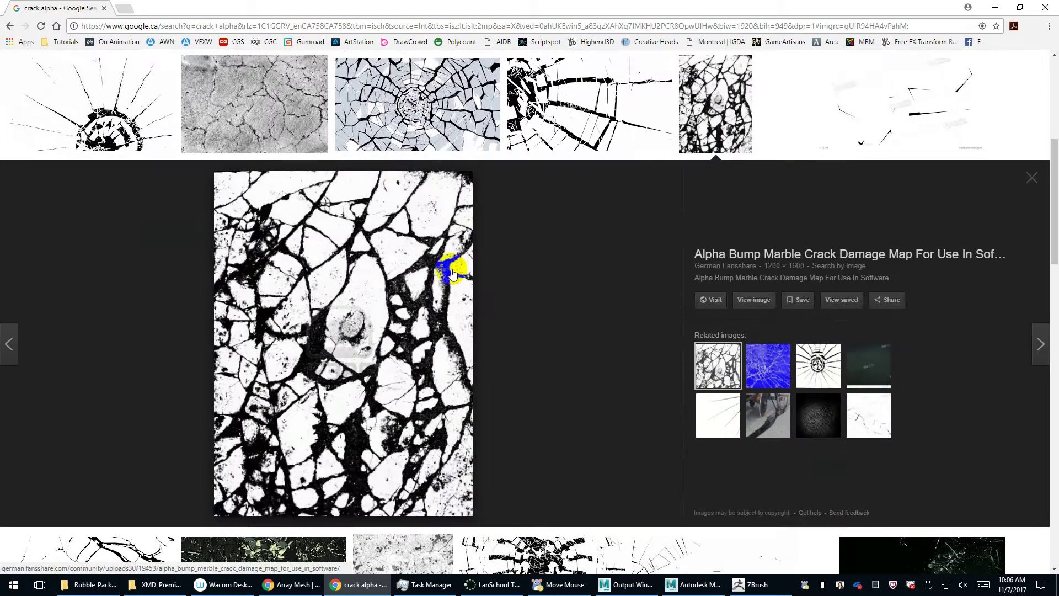
scroll(452, 272, "up", 6)
left_click(265, 390)
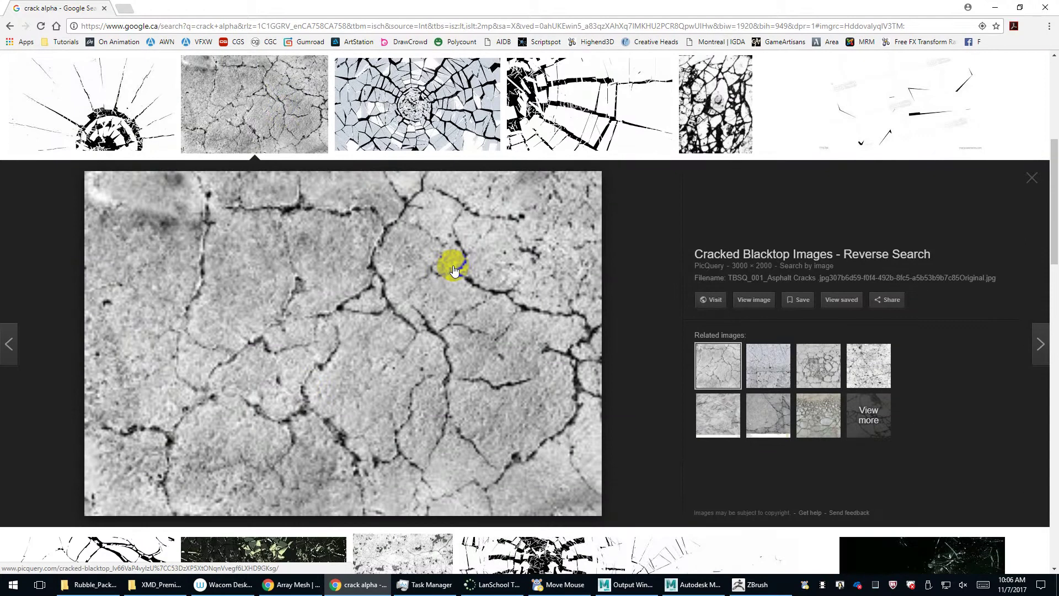
View the cracked blacktop image at full size, and preview the cell-like ZBrush alpha crack pattern in the search results.
left_click(752, 300)
left_click(168, 8)
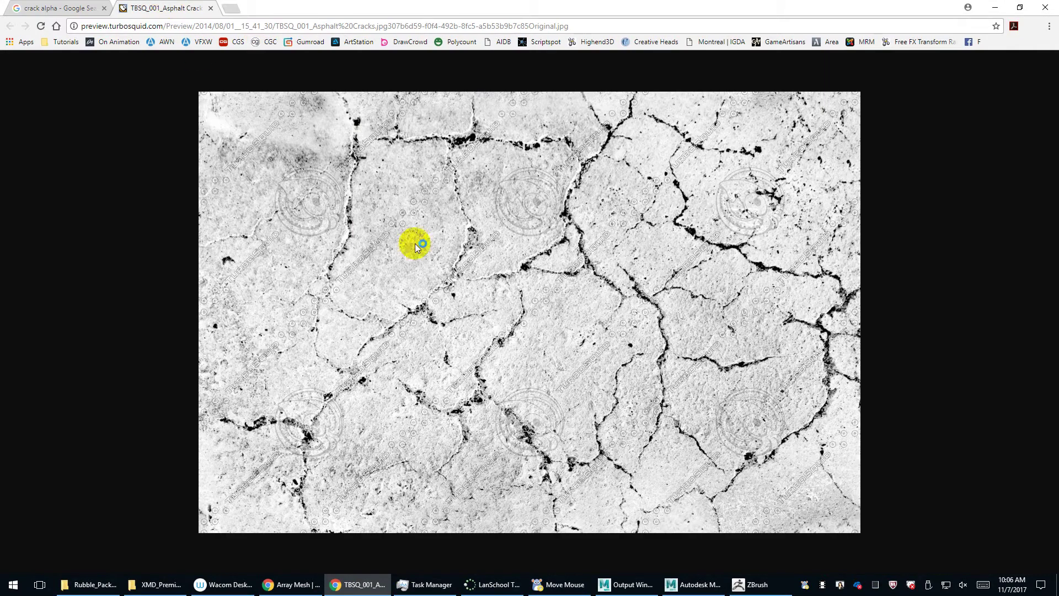
left_click(55, 8)
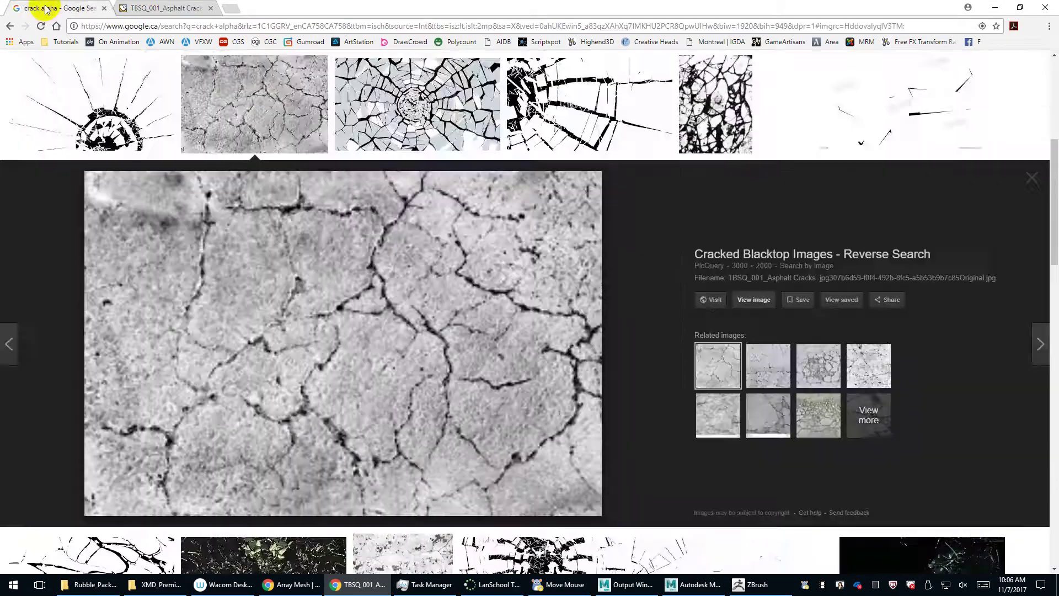
scroll(366, 300, "down", 5)
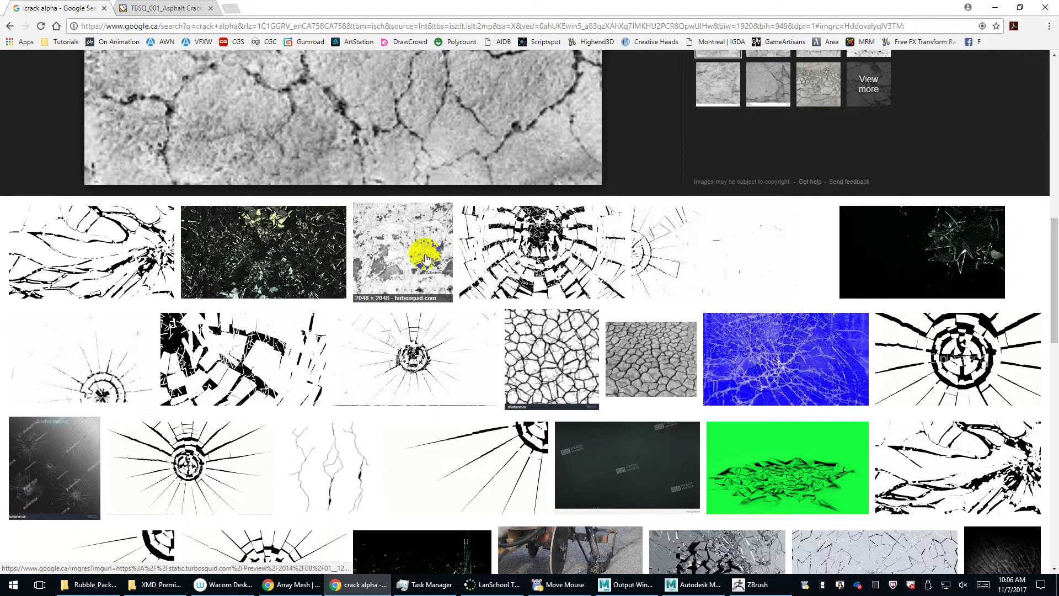
left_click(563, 348)
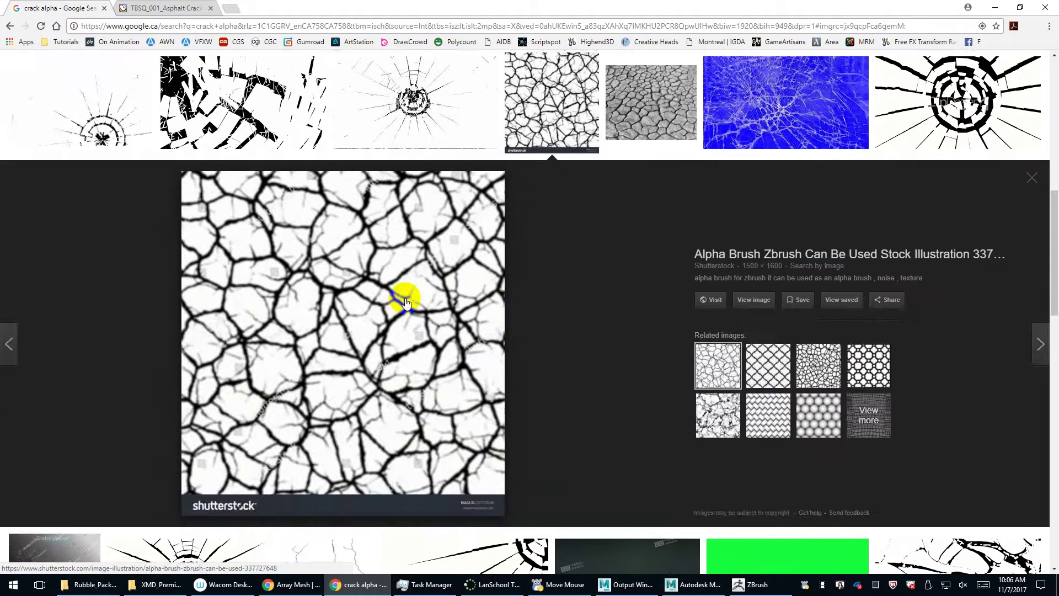
Search Google Images for "peeling paint".
scroll(402, 288, "up", 10)
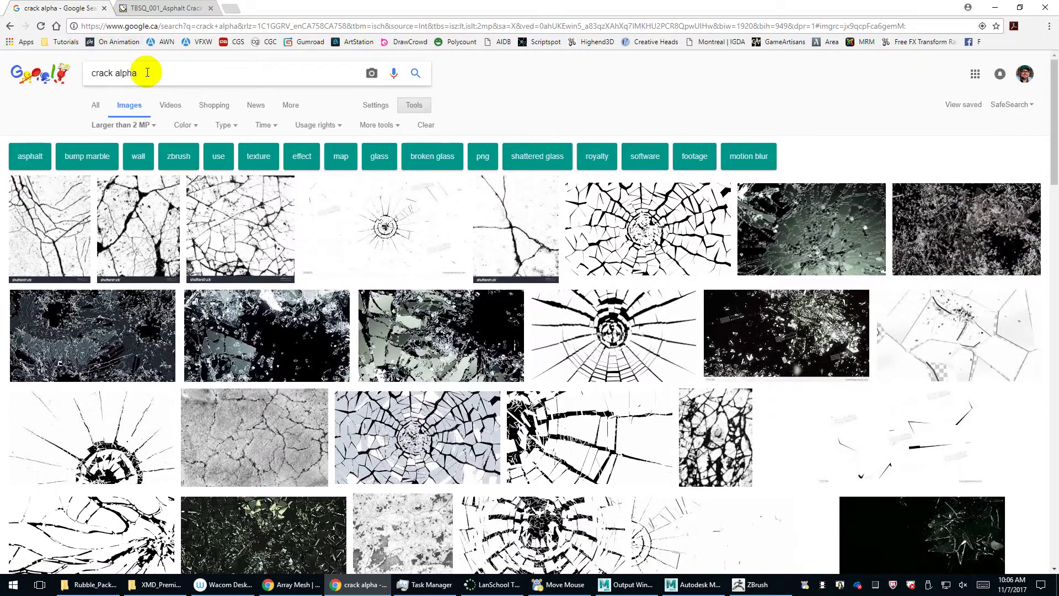
triple_click(142, 71)
type("peeling ")
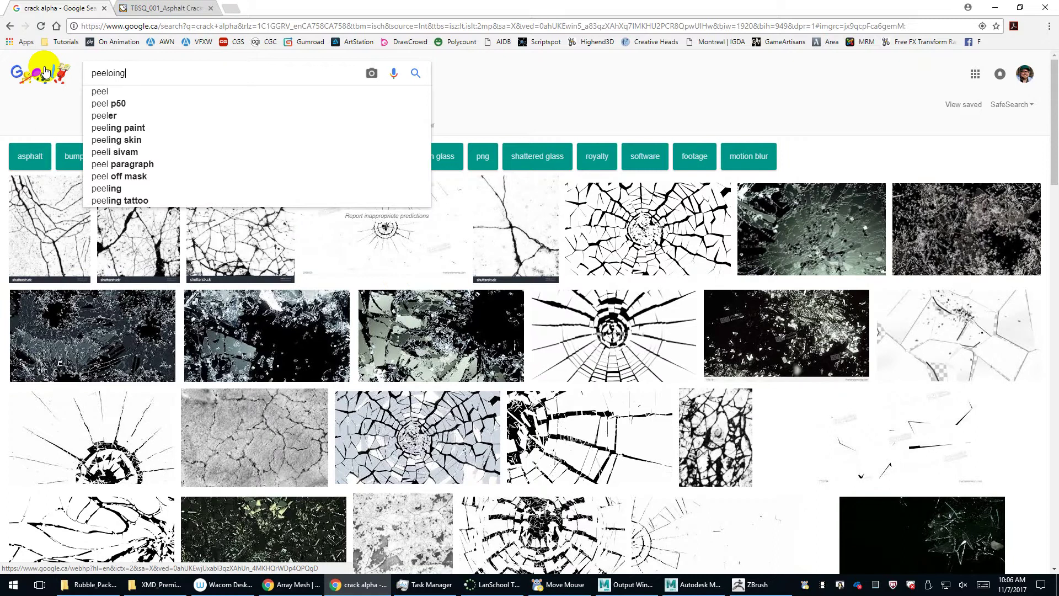
type("paint")
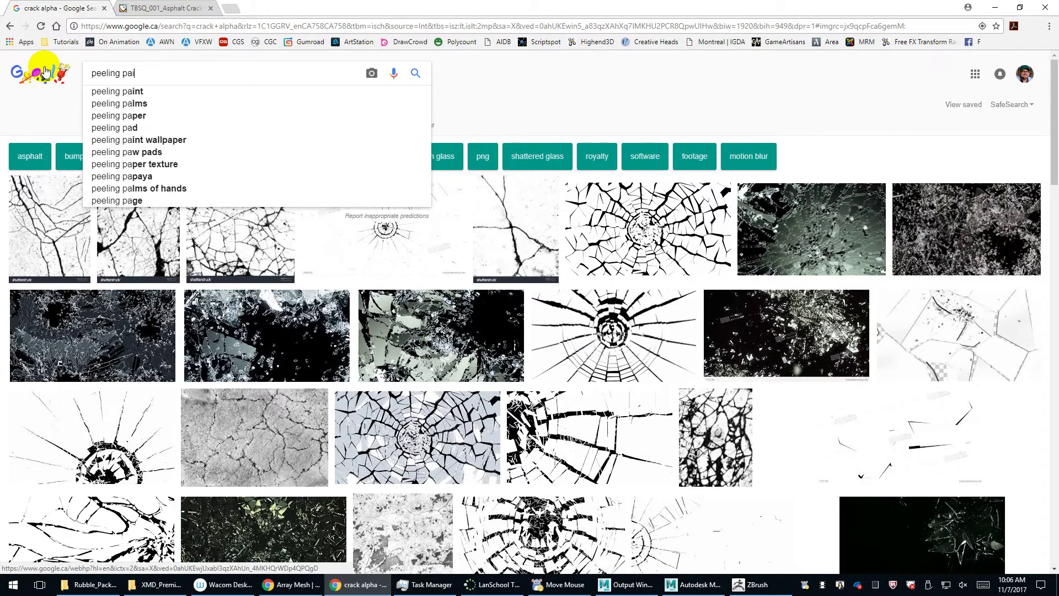
key("Return")
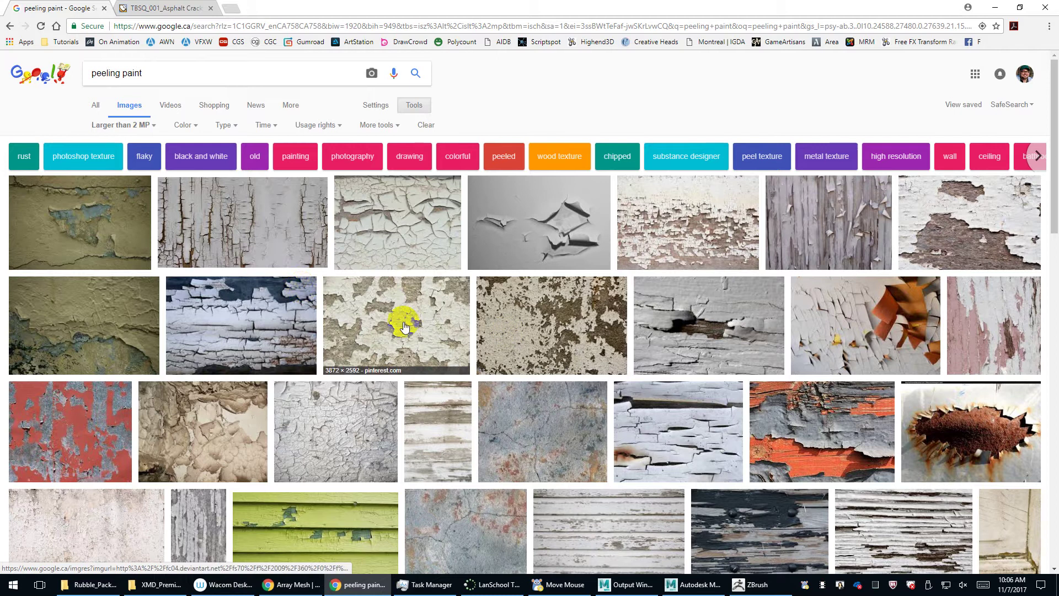
Open the full-size image of white paint peeling off brown wood in its own tab.
left_click(640, 236)
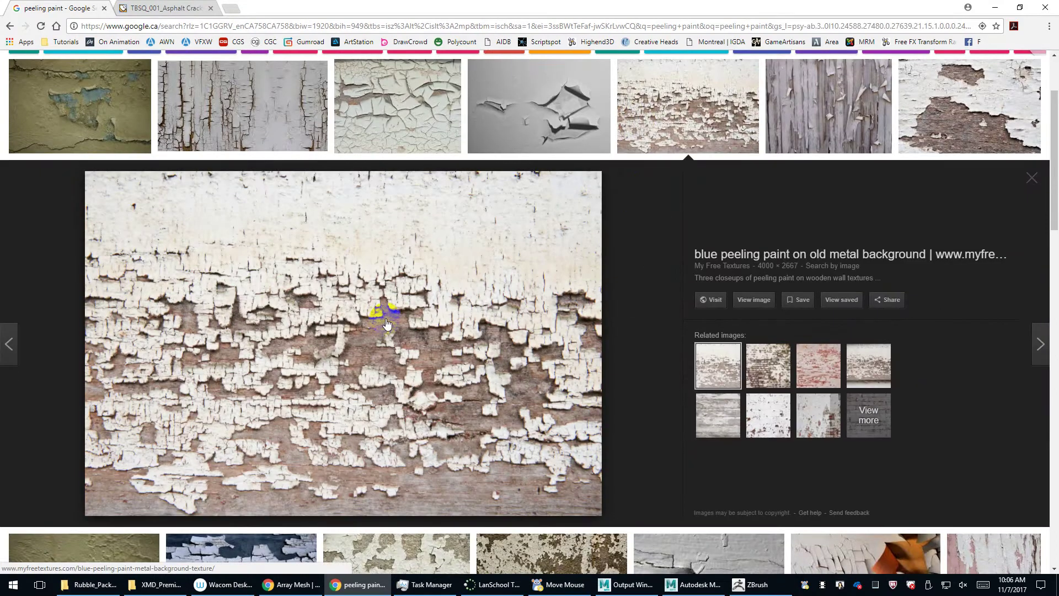
left_click(754, 299)
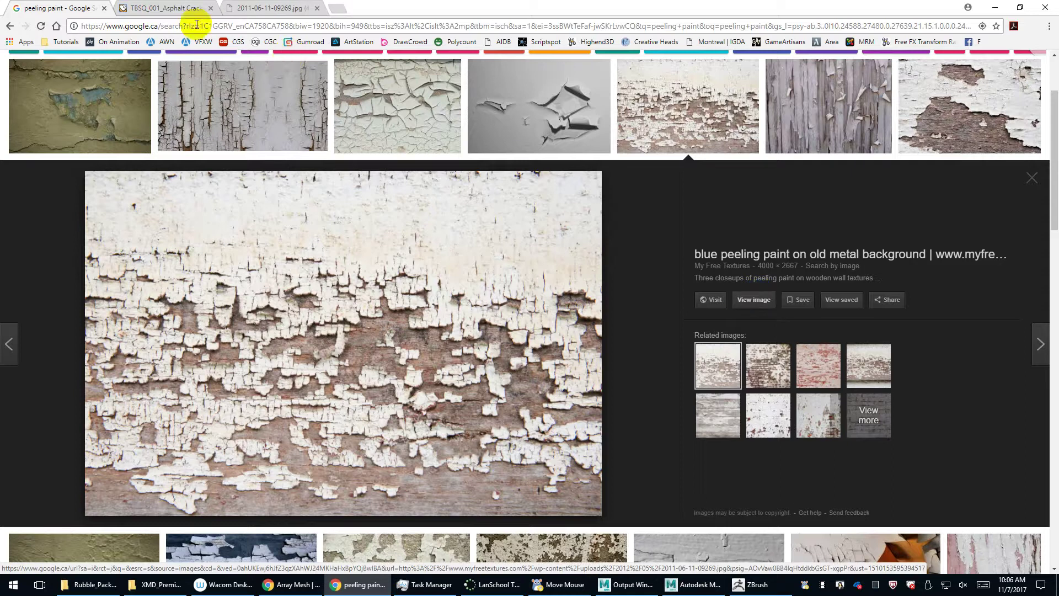
left_click(257, 13)
Close the full-size asphalt cracks image and go back to browsing the "crack alpha" results.
left_click(164, 9)
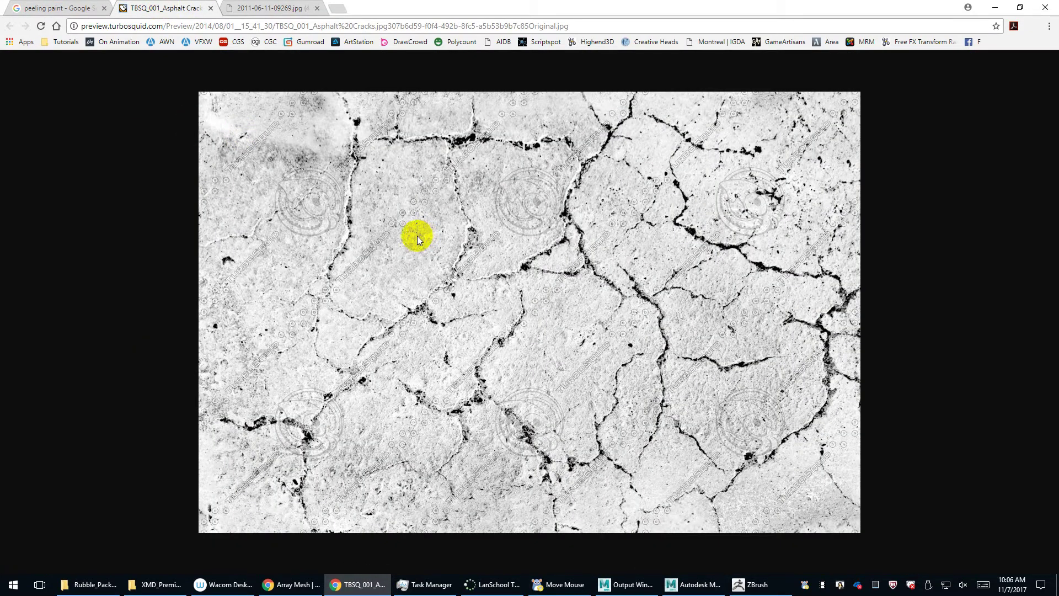
key("ctrl+w")
left_click(47, 8)
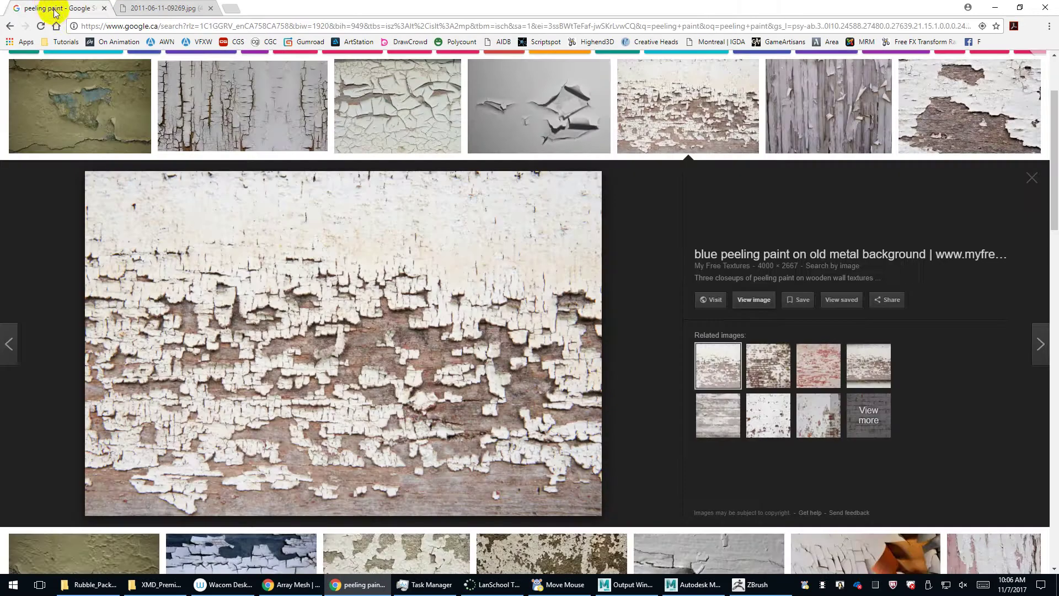
left_click(8, 26)
scroll(225, 173, "down", 3)
left_click(582, 235)
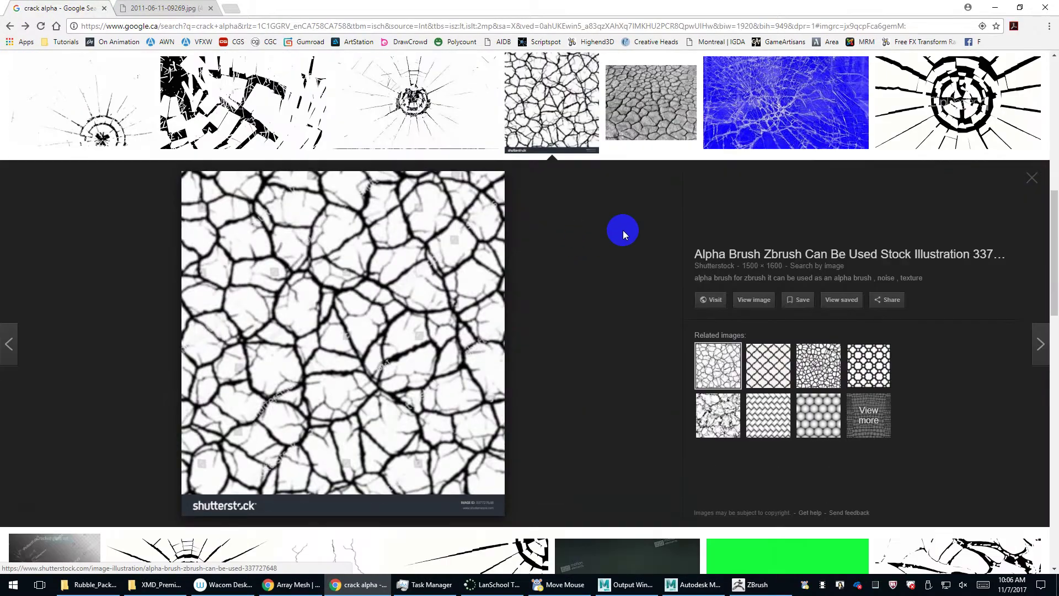
scroll(624, 230, "down", 8)
scroll(514, 215, "up", 6)
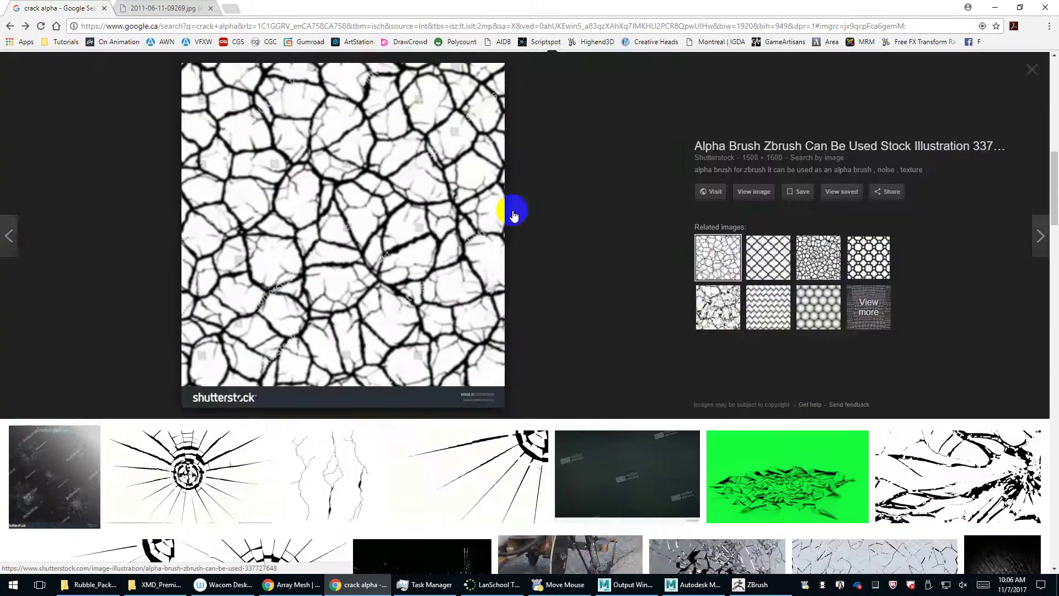
Search Google Images for "cracked concrete".
scroll(514, 215, "up", 5)
double_click(125, 73)
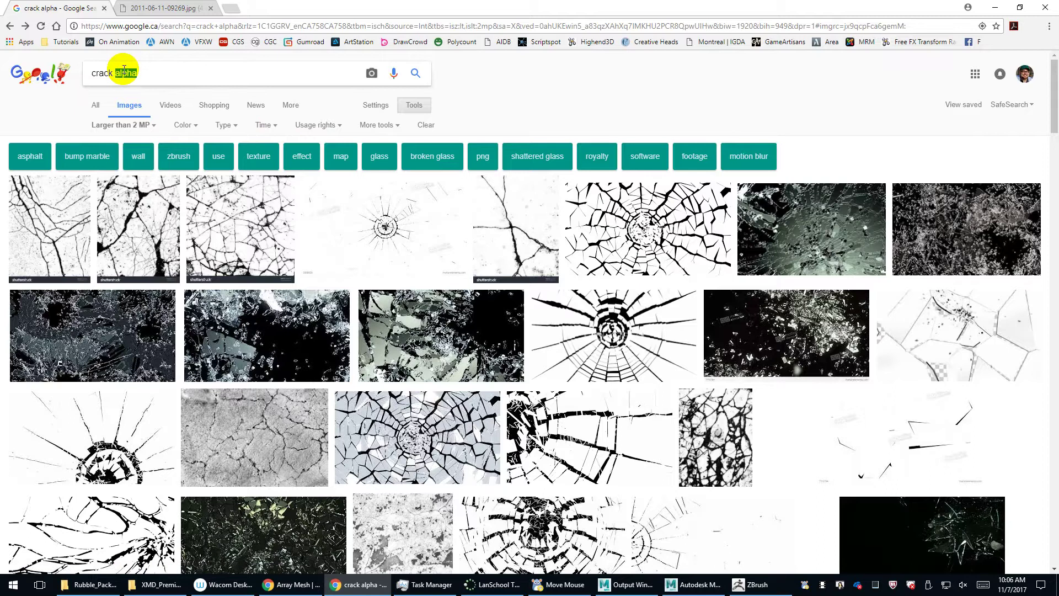
key("BackSpace")
type("ed con")
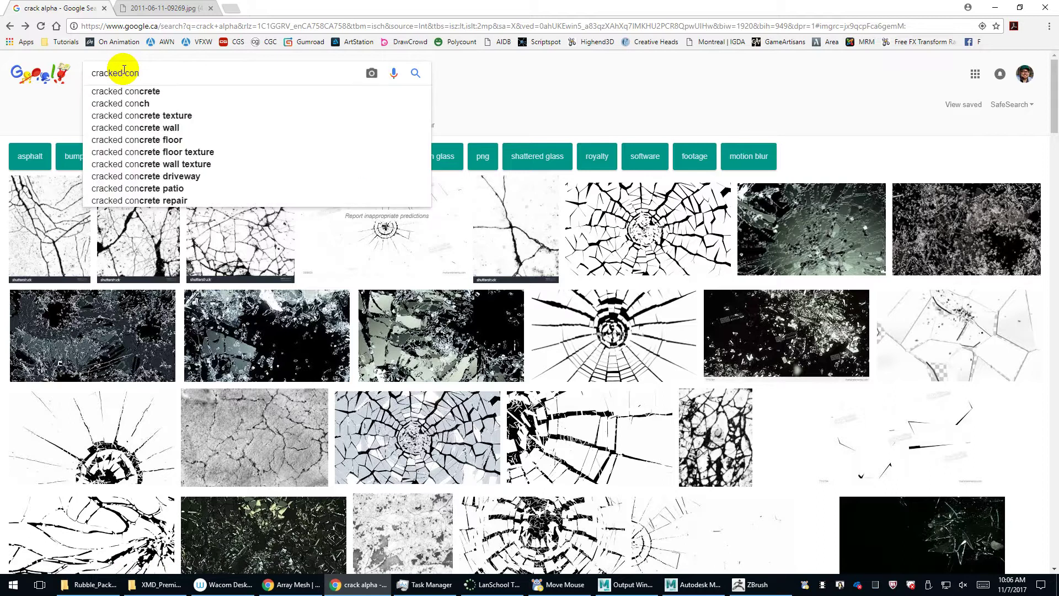
key("Down")
key("Return")
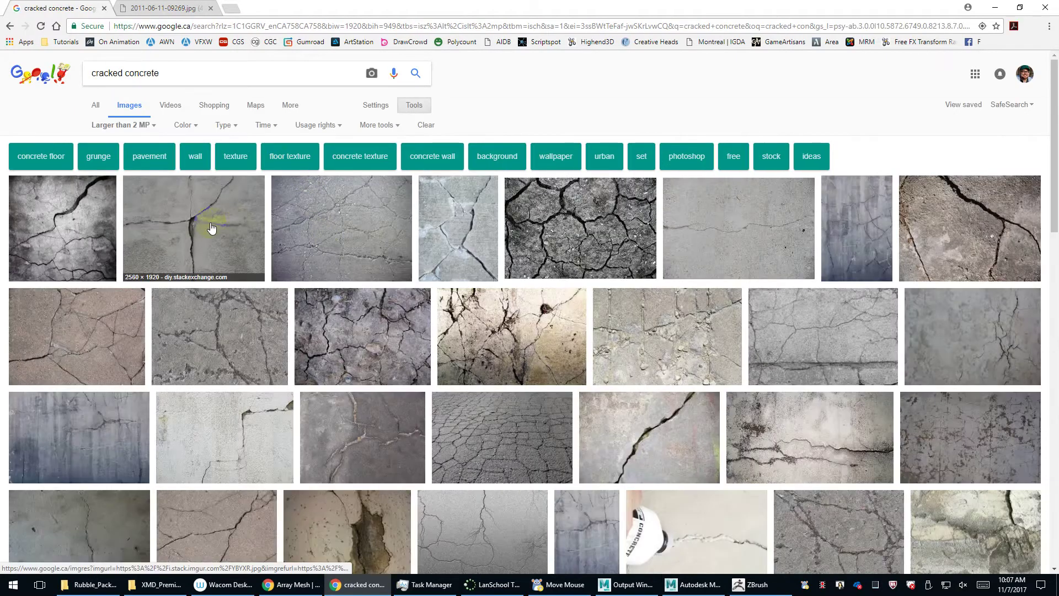
Open the garage wall photo with the cross-shaped crack at full size and copy the image.
left_click(211, 228)
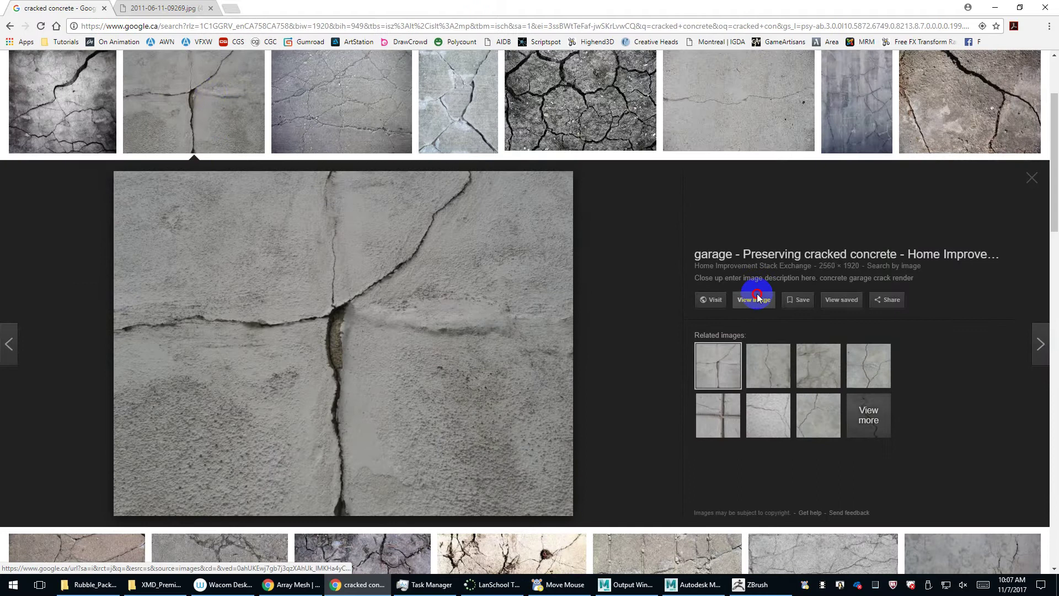
left_click(752, 300)
right_click(391, 215)
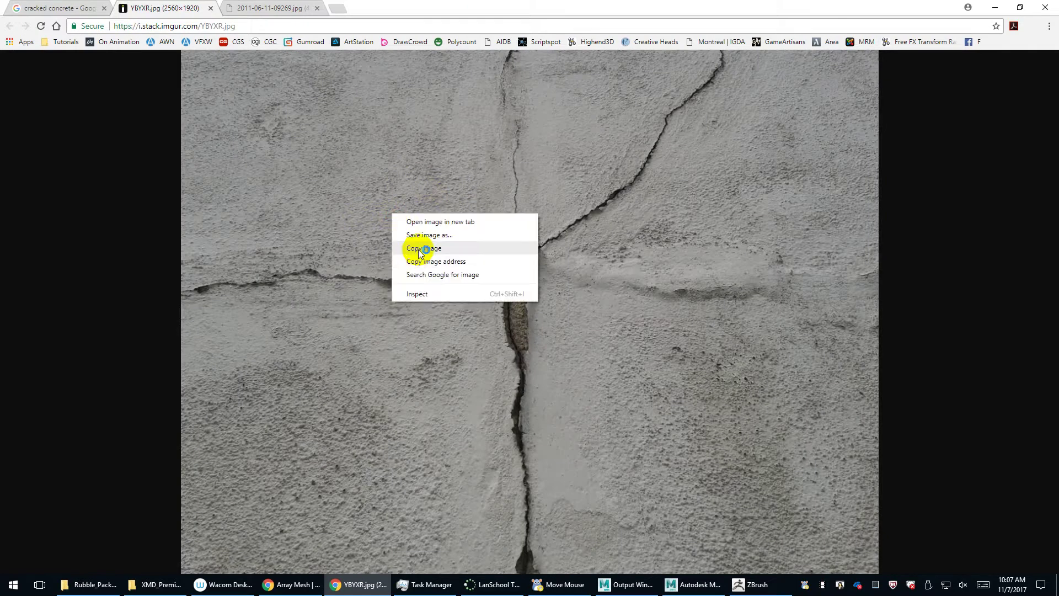
left_click(418, 249)
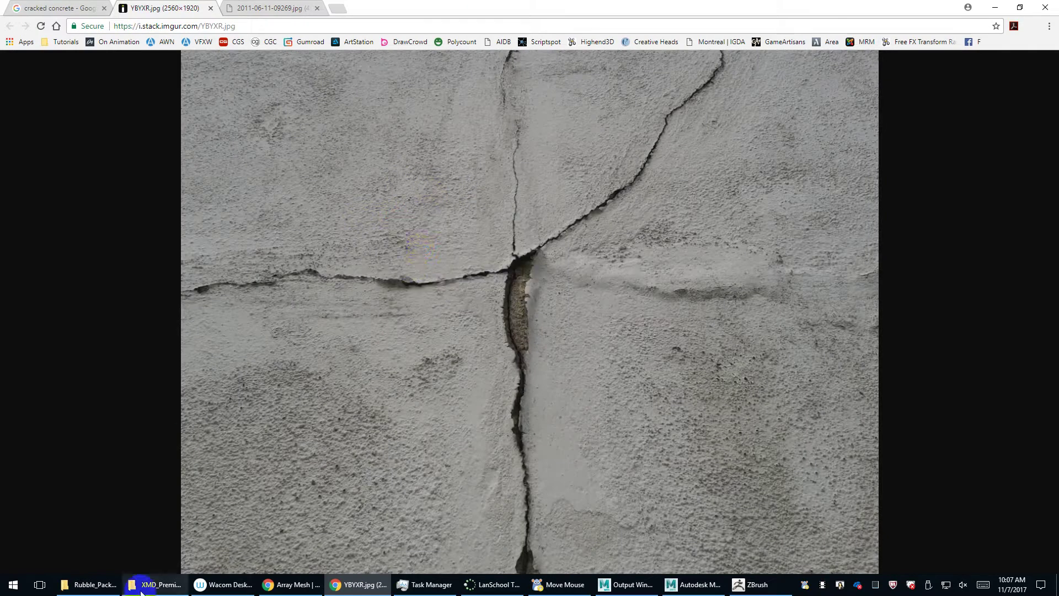
Launch Adobe Photoshop.
left_click(14, 585)
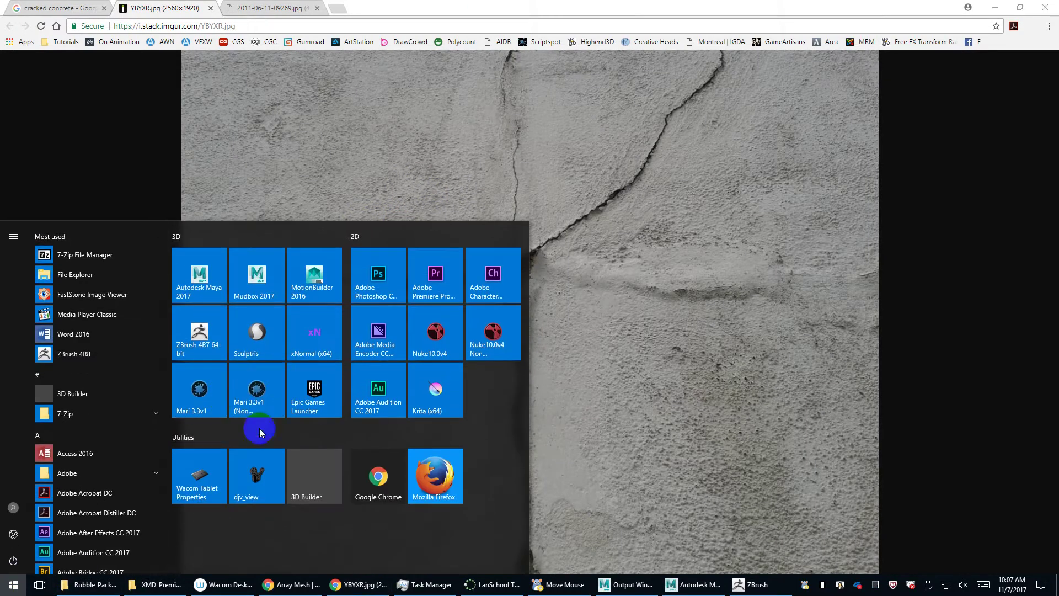
left_click(375, 271)
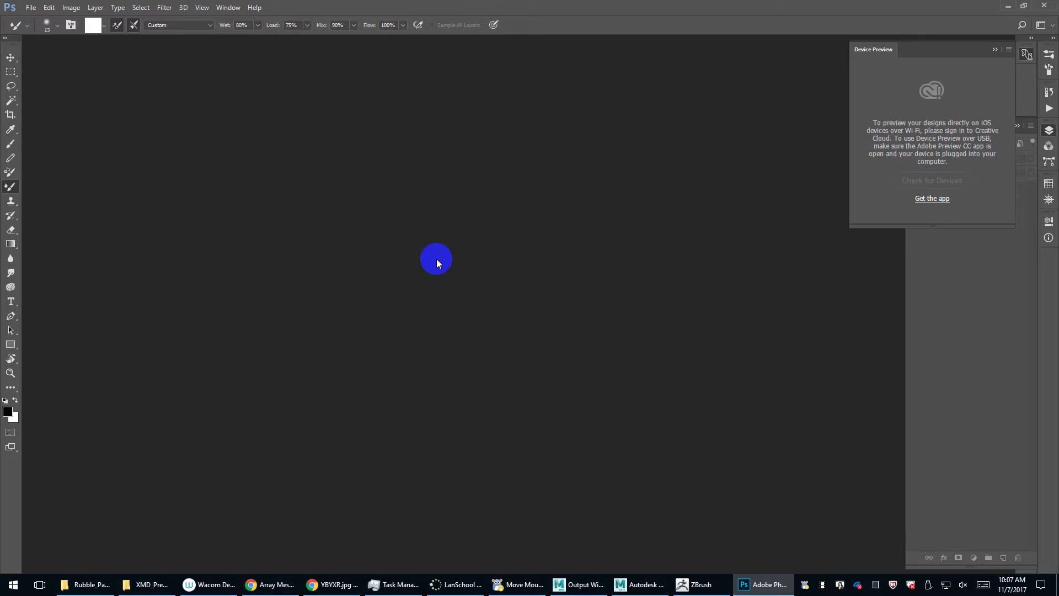
Create a new document and paste the copied cracked wall photo into it.
key("ctrl+n")
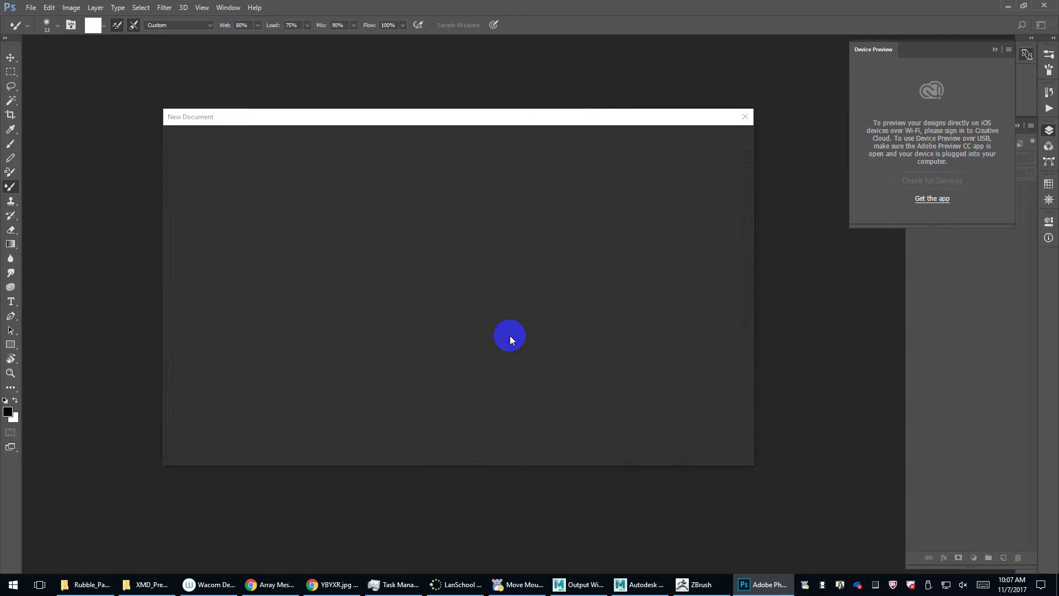
left_click(228, 237)
double_click(231, 241)
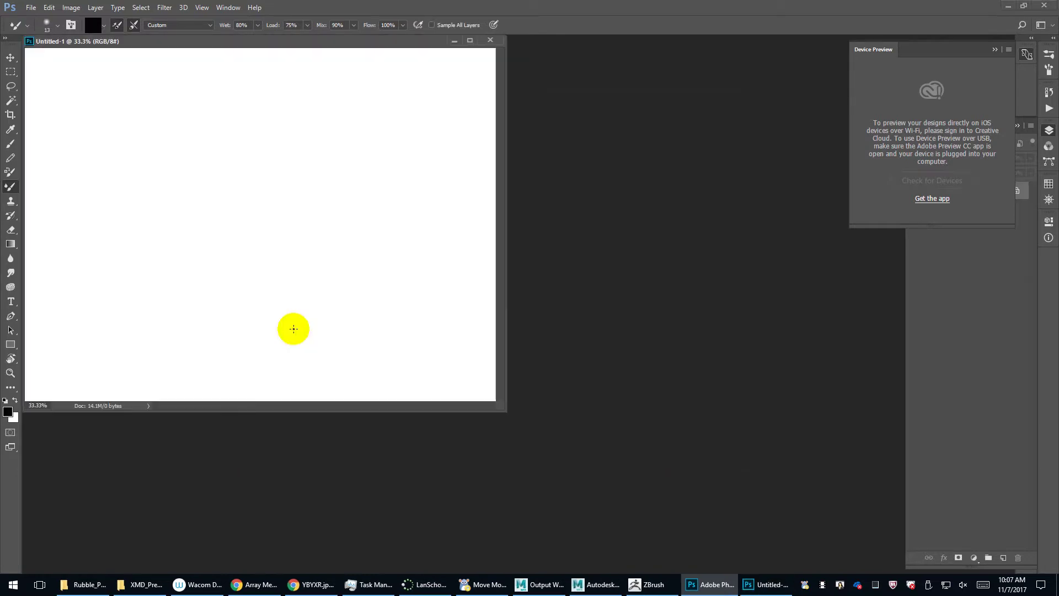
key("ctrl+v")
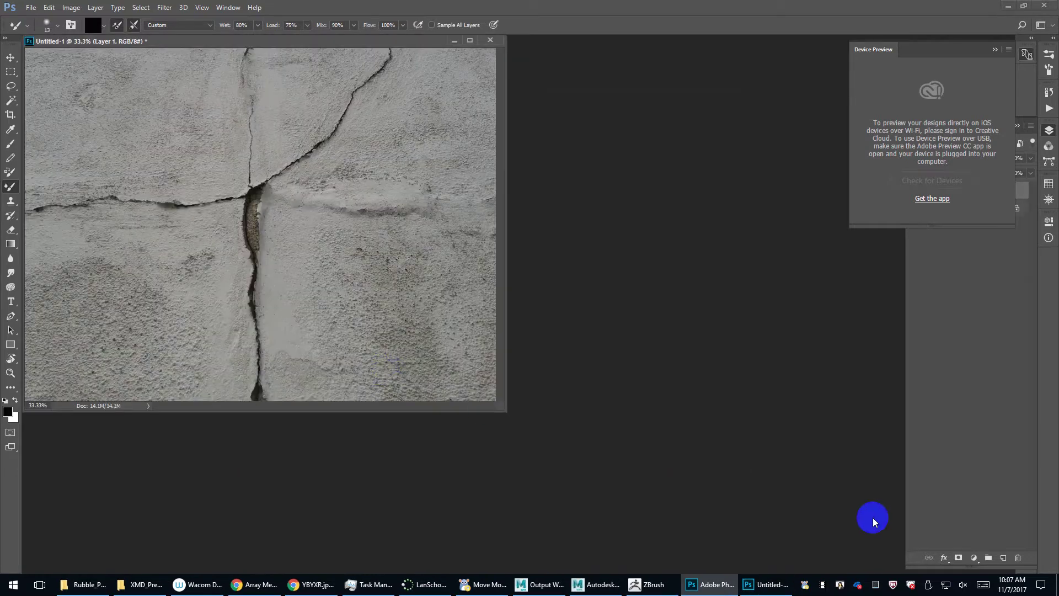
Add a Levels adjustment over the photo with input levels of about 80, 1.43 and 141 to isolate the cracks.
left_click(973, 561)
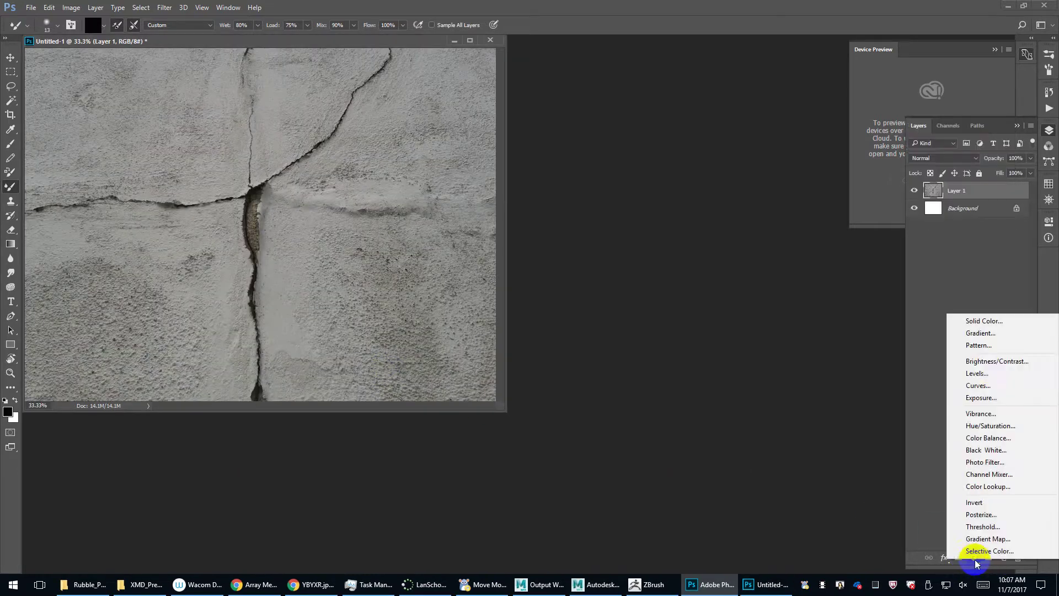
left_click(987, 373)
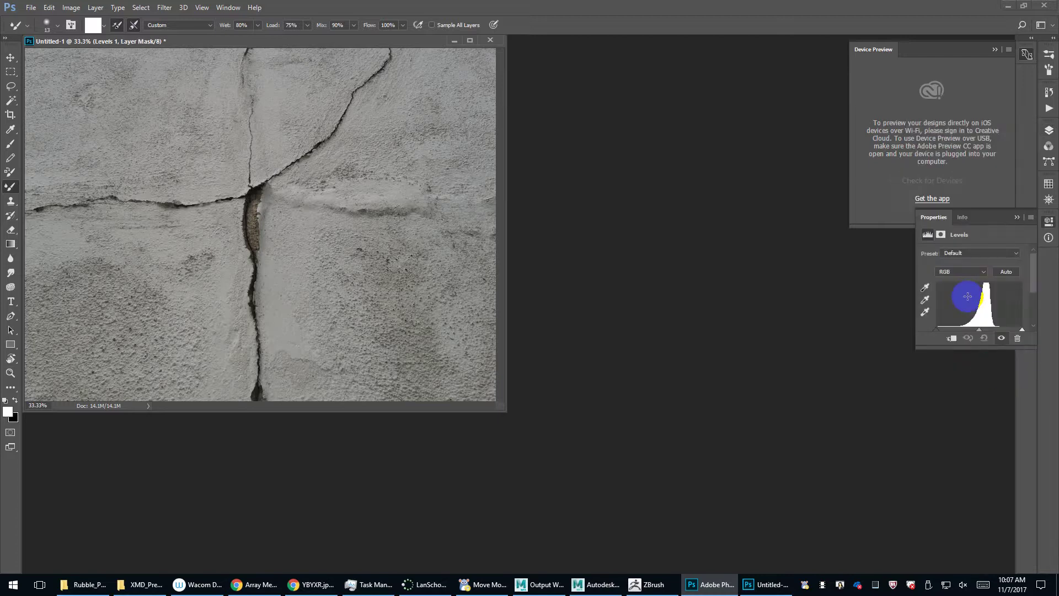
left_click_drag(947, 347, 946, 403)
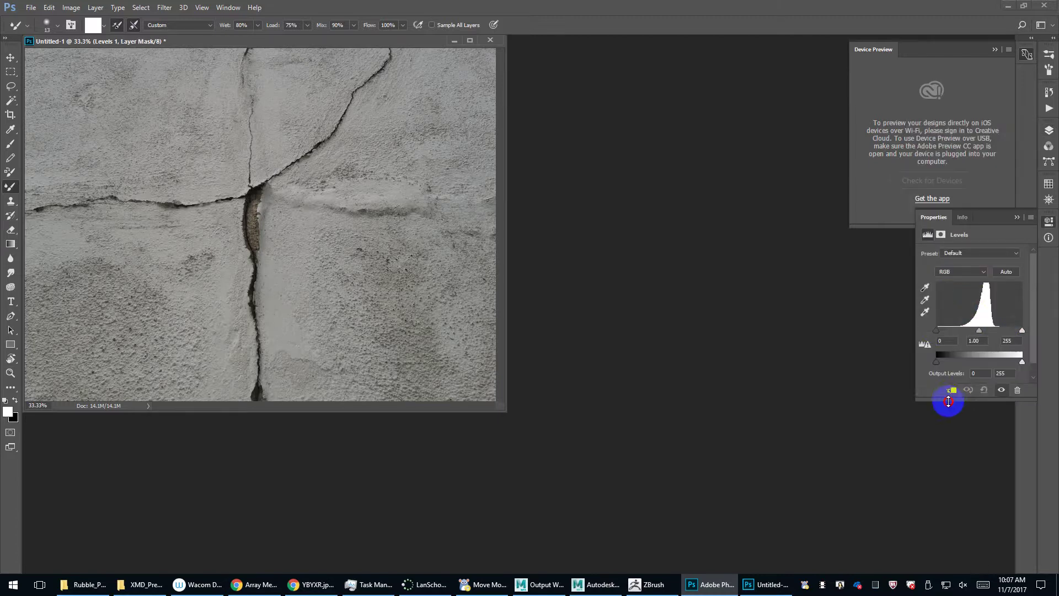
left_click_drag(941, 330, 972, 334)
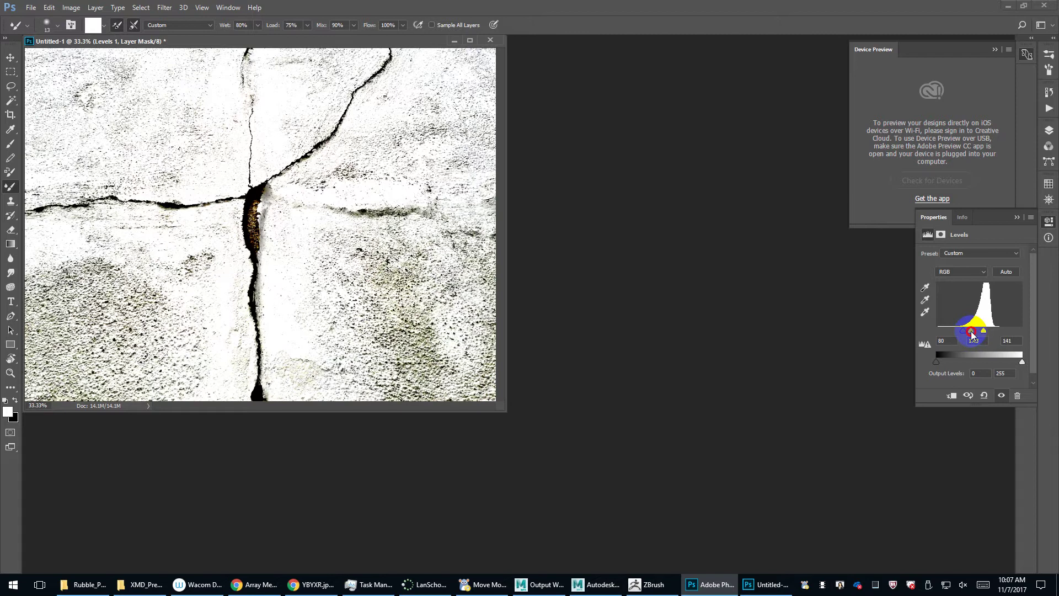
Try to select the speckled concrete beside the cracks with the Magic Wand.
key("b")
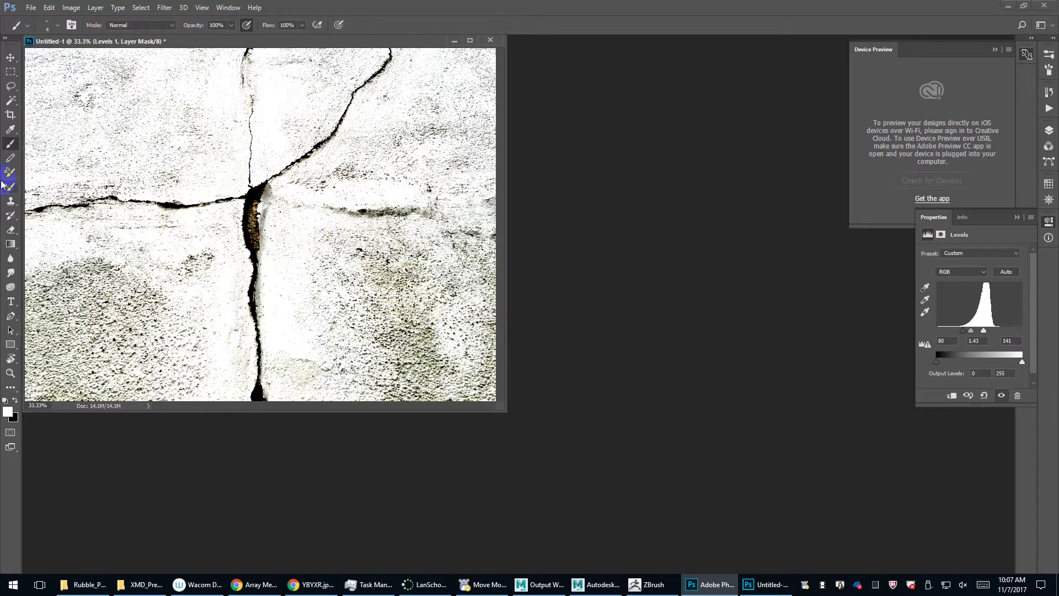
left_click(11, 101)
left_click(33, 113)
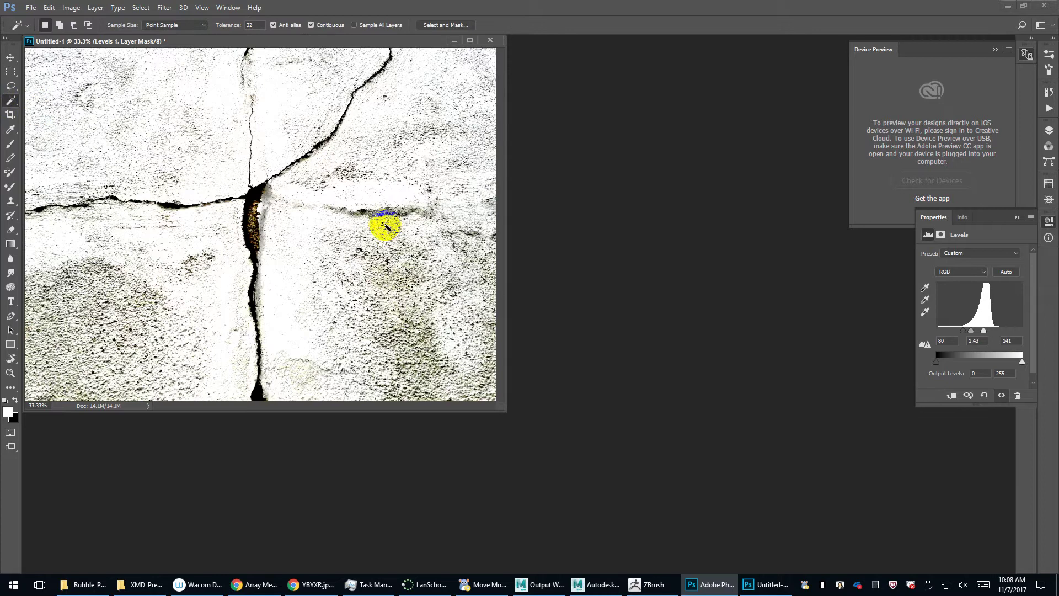
left_click(388, 268)
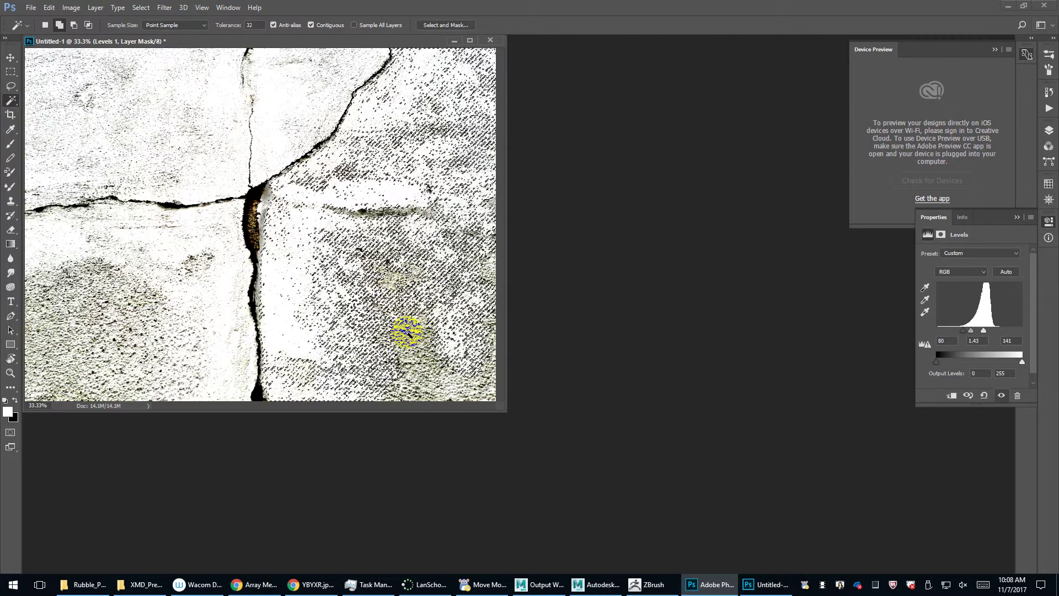
key("ctrl+d")
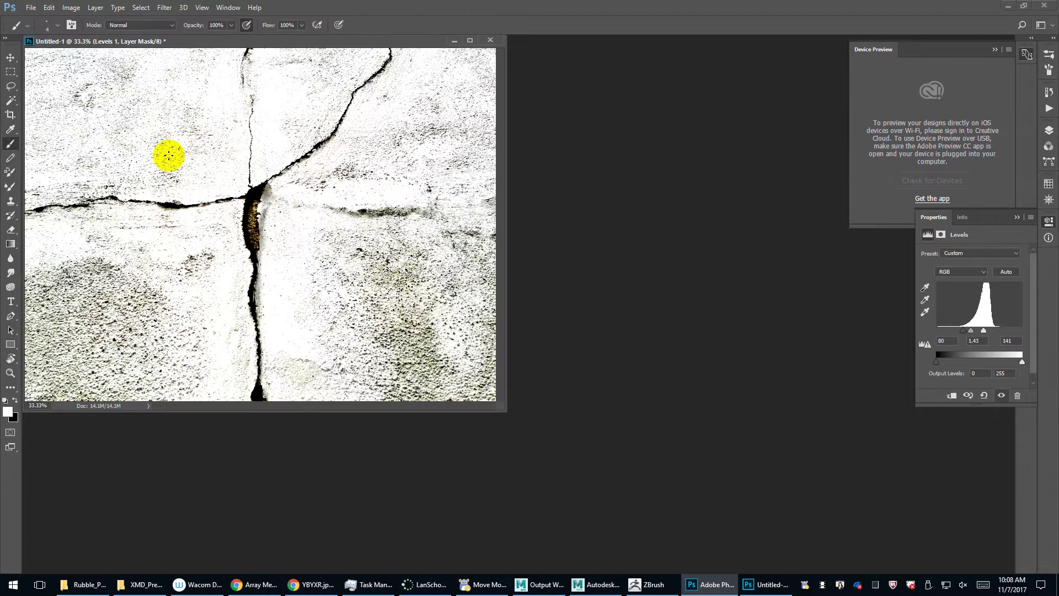
Set the Brush to a round tip of 600 px with 100% hardness.
left_click(11, 143)
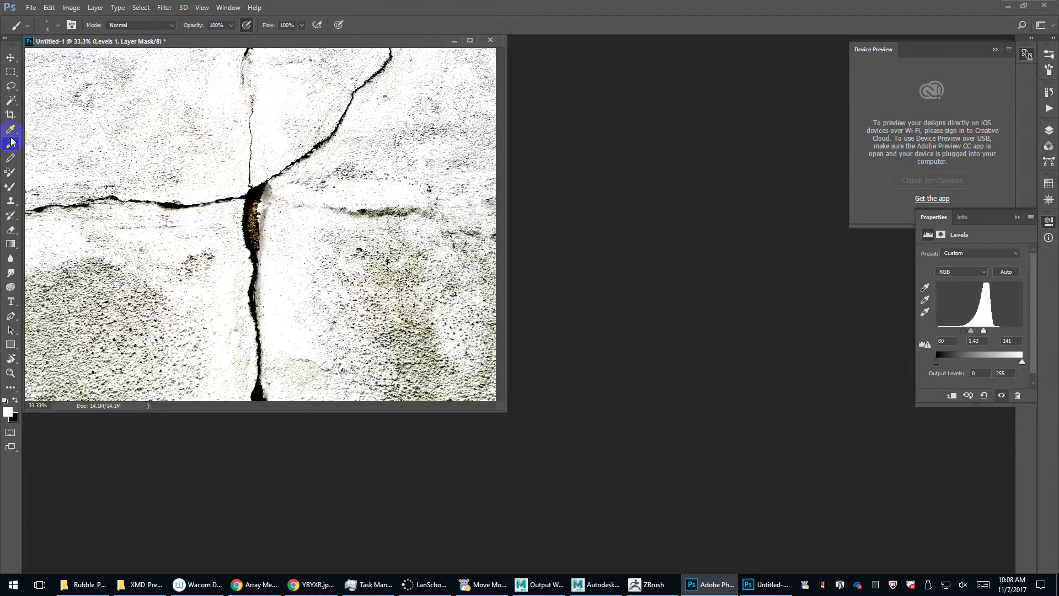
left_click(18, 30)
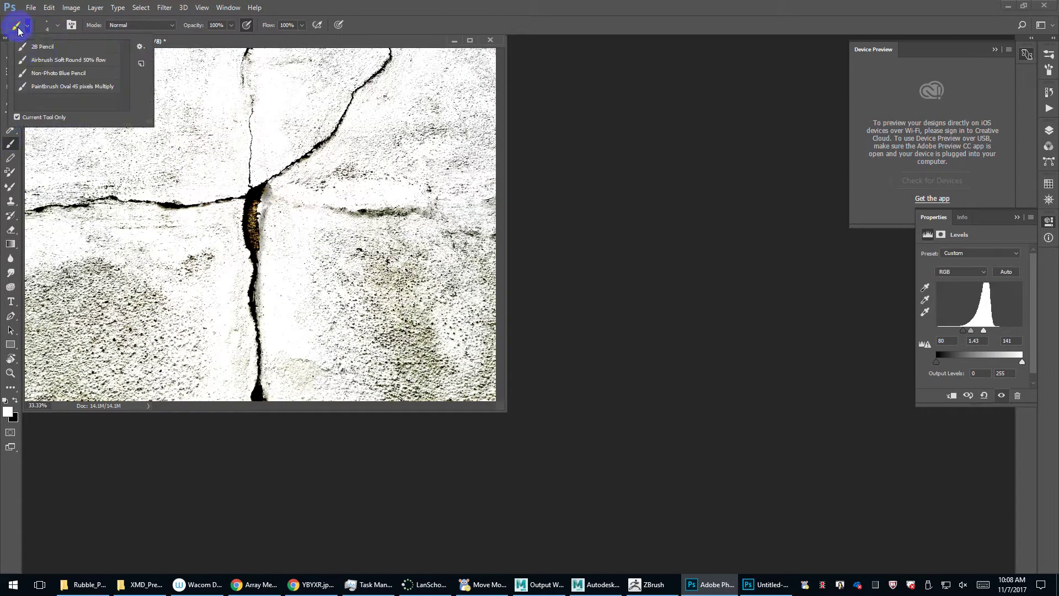
left_click(255, 49)
right_click(371, 276)
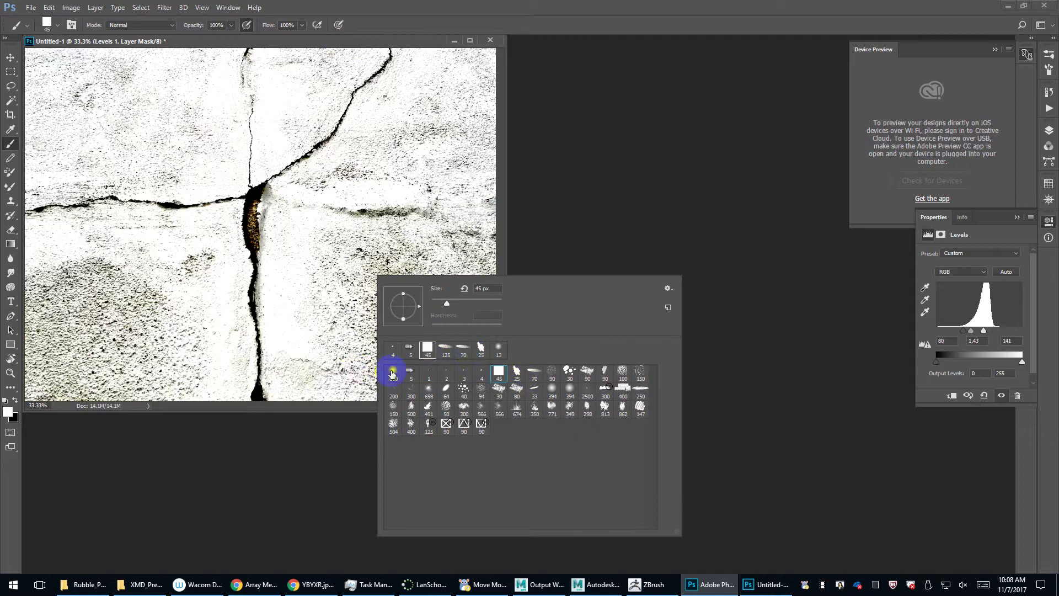
left_click_drag(546, 330, 565, 327)
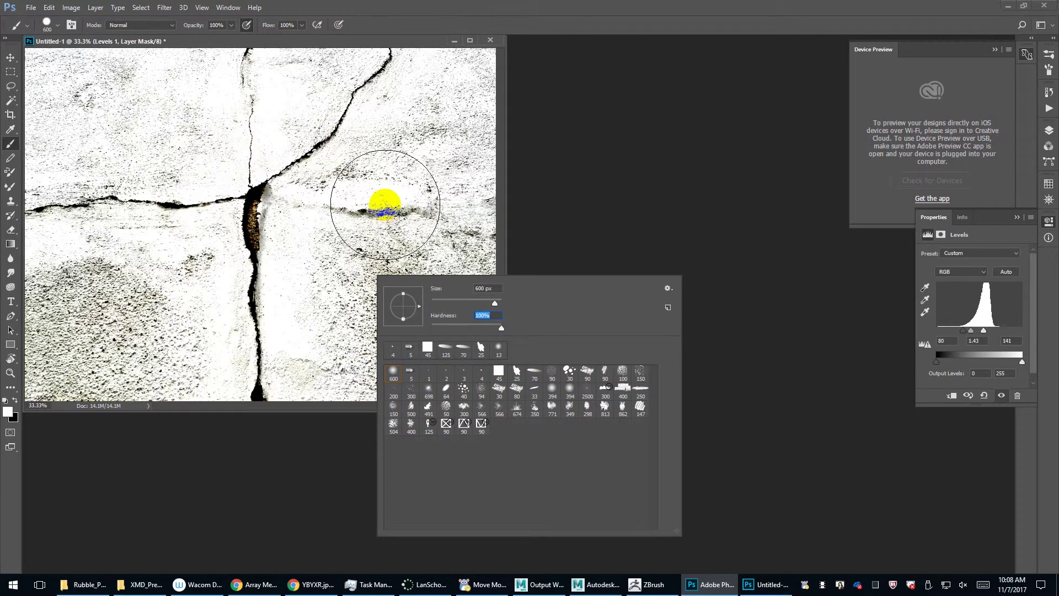
left_click(577, 251)
mouse_move(439, 219)
left_mouse_down()
mouse_move(429, 410)
mouse_move(473, 288)
mouse_move(479, 331)
left_mouse_up()
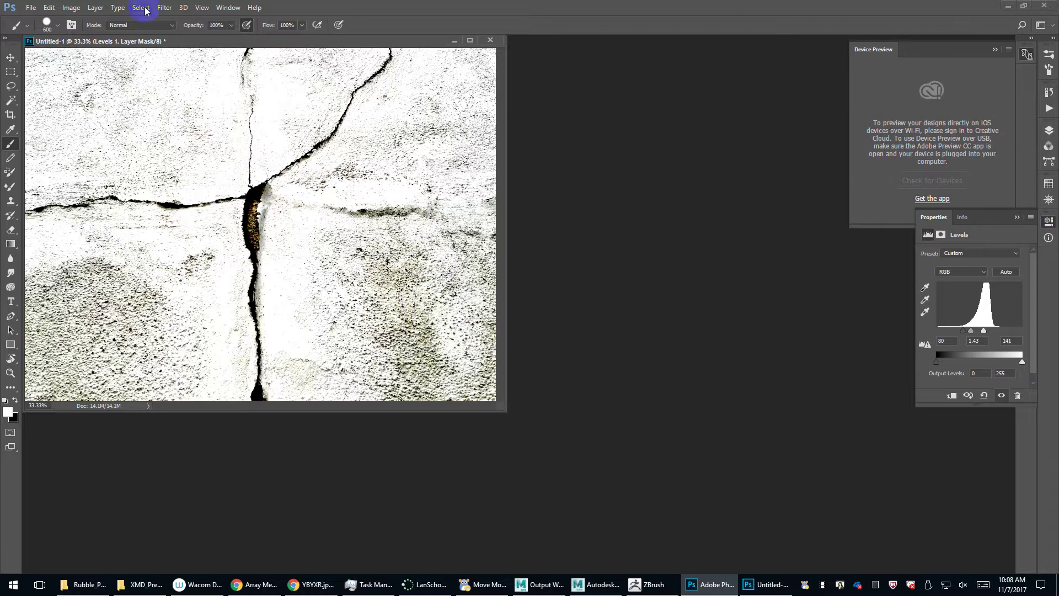
Switch to the Photography workspace.
left_click(231, 12)
mouse_move(261, 22)
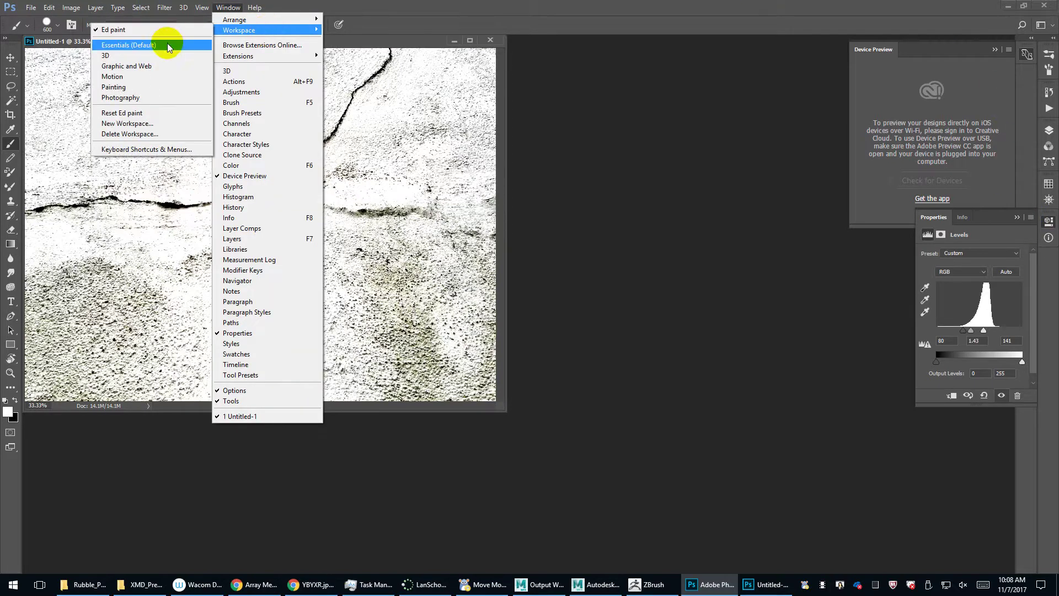
left_click(155, 97)
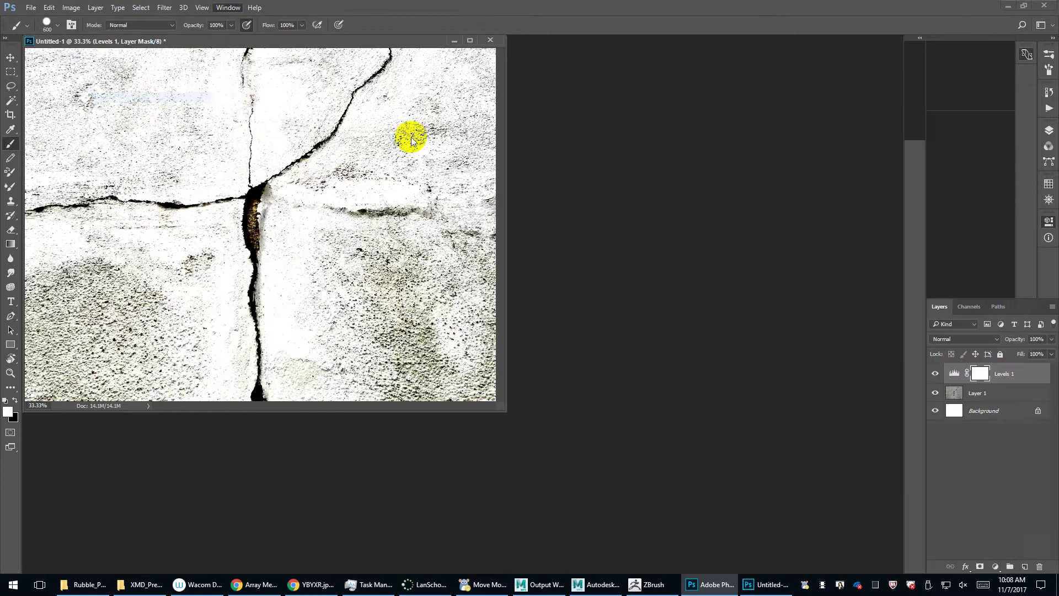
Add a new layer directly above the photo and paint out the large concrete areas around the cracks in white.
left_click(983, 395)
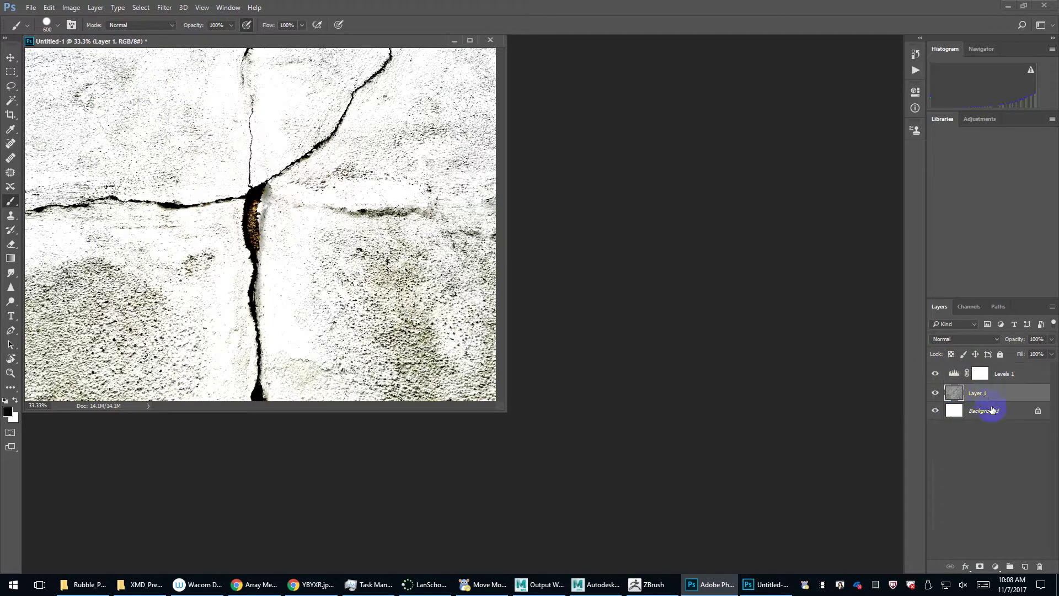
left_click(1025, 567)
mouse_move(404, 243)
left_mouse_down()
mouse_move(412, 342)
mouse_move(436, 269)
mouse_move(464, 303)
mouse_move(365, 375)
mouse_move(348, 371)
mouse_move(336, 234)
mouse_move(432, 196)
mouse_move(468, 111)
mouse_move(464, 82)
mouse_move(338, 231)
left_mouse_up()
key("ctrl+z")
key("x")
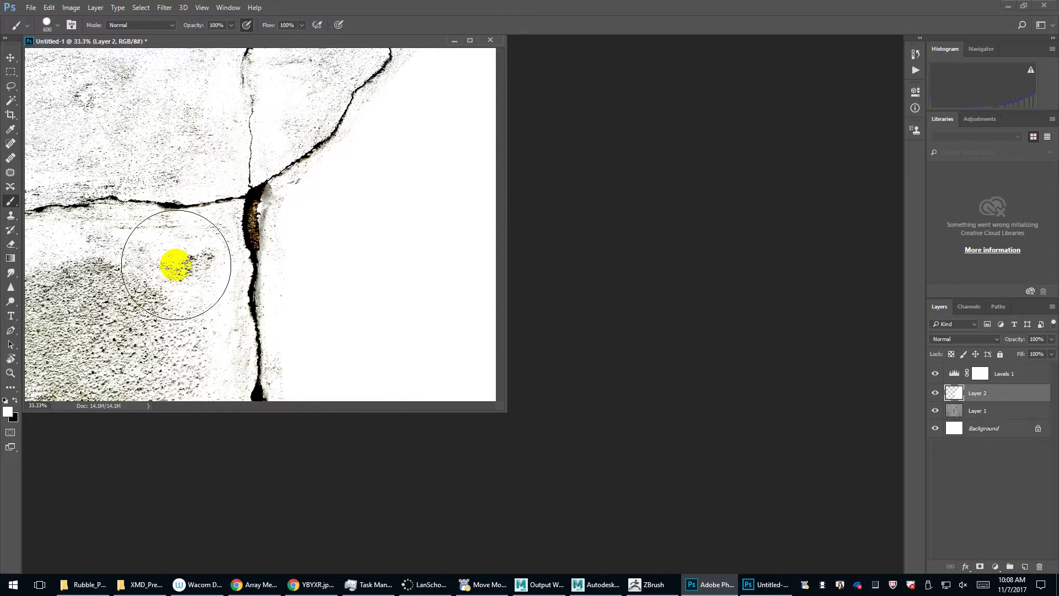
mouse_move(175, 266)
left_mouse_down()
mouse_move(134, 308)
mouse_move(131, 279)
mouse_move(45, 395)
mouse_move(160, 300)
mouse_move(184, 338)
mouse_move(190, 306)
left_mouse_up()
mouse_move(189, 138)
left_mouse_down()
mouse_move(147, 99)
mouse_move(55, 114)
mouse_move(120, 124)
mouse_move(173, 74)
left_mouse_up()
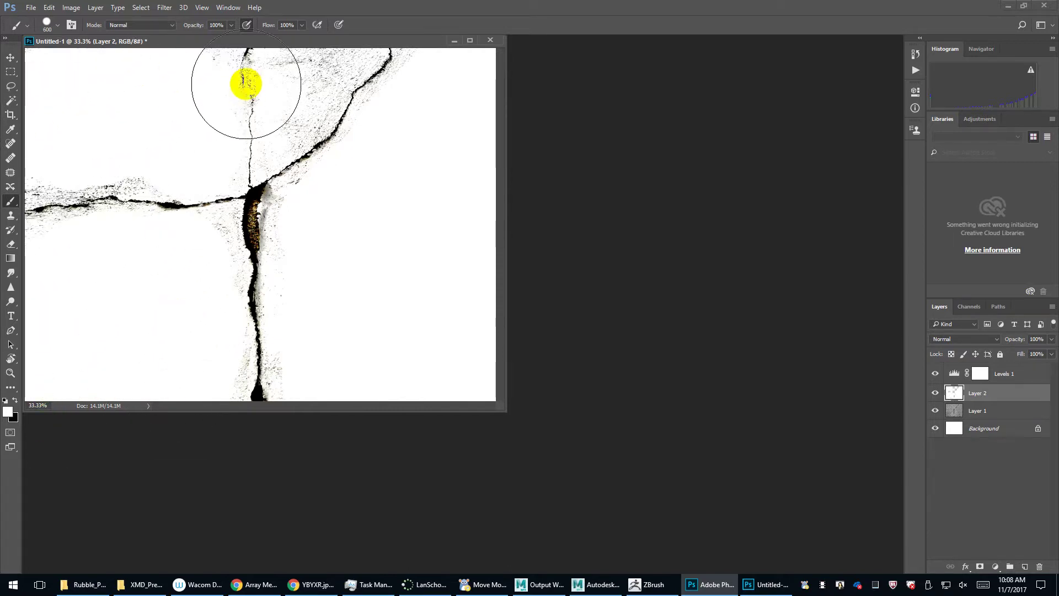
Reduce the brush to 250 px and paint white between the two upper cracks and around the left crack.
key("bracketleft")
key("bracketleft")
key("bracketleft")
mouse_move(307, 75)
left_mouse_down()
mouse_move(348, 48)
mouse_move(288, 80)
mouse_move(286, 125)
left_mouse_up()
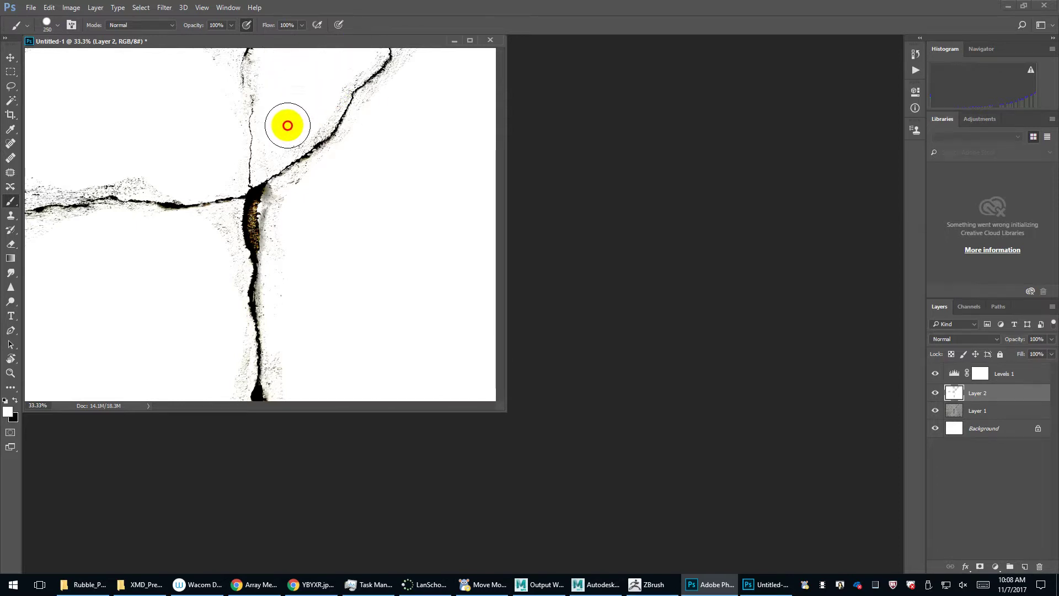
mouse_move(165, 174)
left_mouse_down()
mouse_move(59, 166)
mouse_move(78, 220)
mouse_move(33, 265)
left_mouse_up()
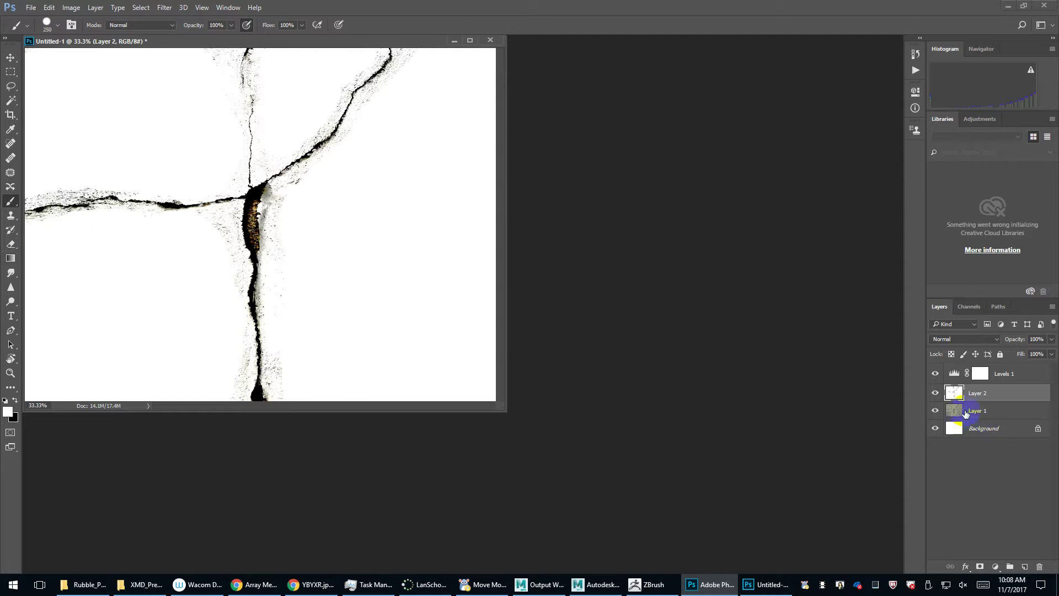
Darken the vertical and diagonal cracks on Layer 1 using the Burn tool with its range set to Shadows.
left_click(965, 412)
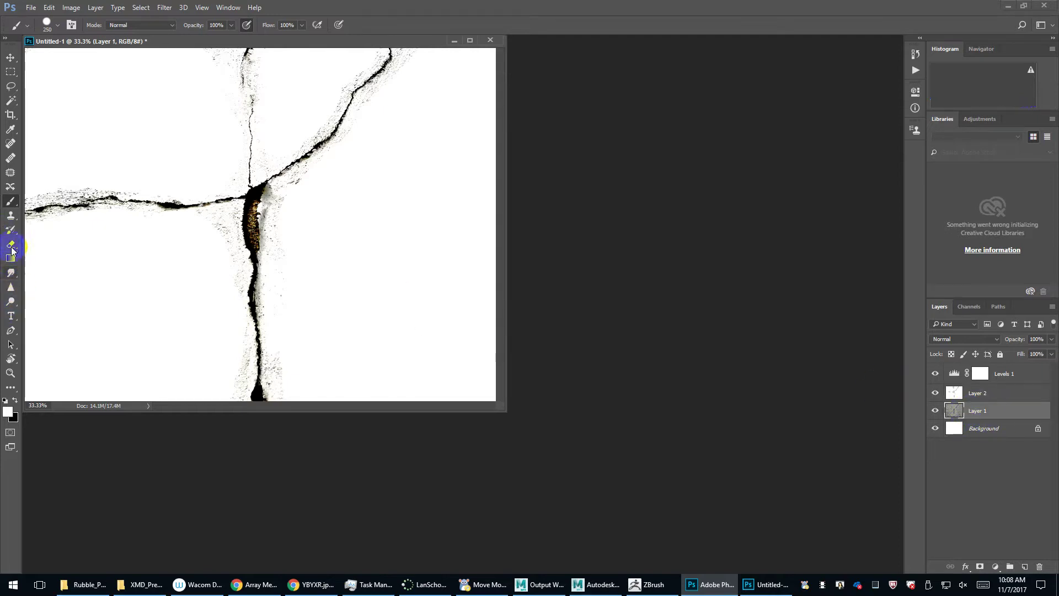
left_click(13, 276)
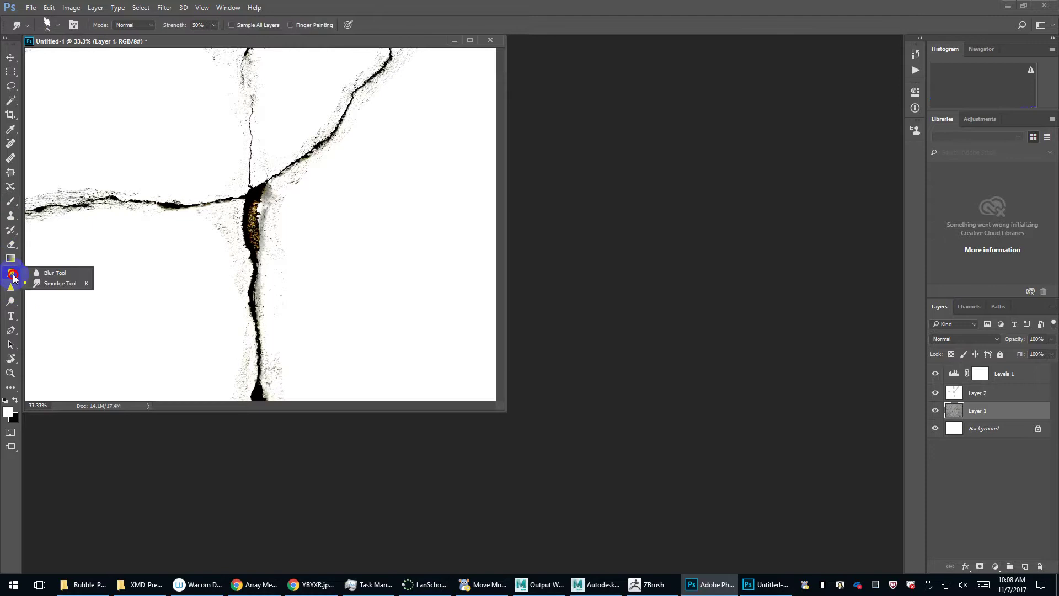
left_click(12, 291)
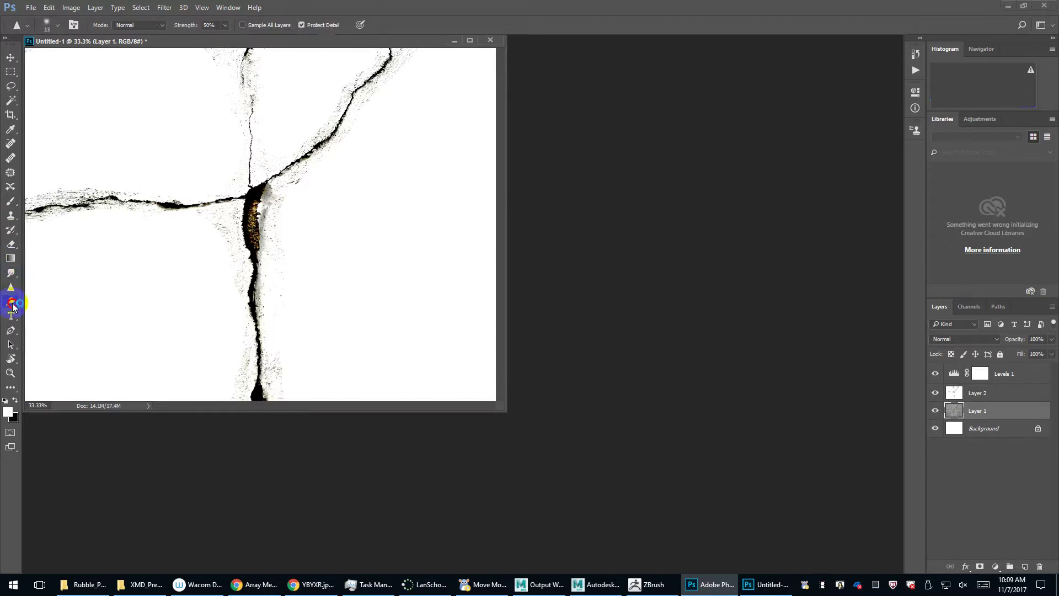
left_click(12, 304)
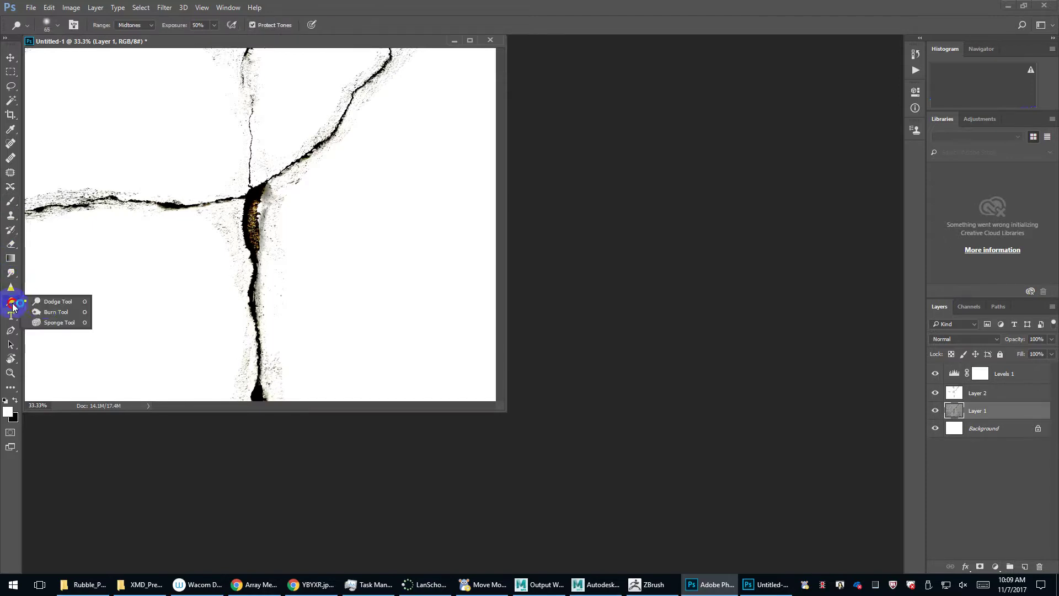
left_click(53, 312)
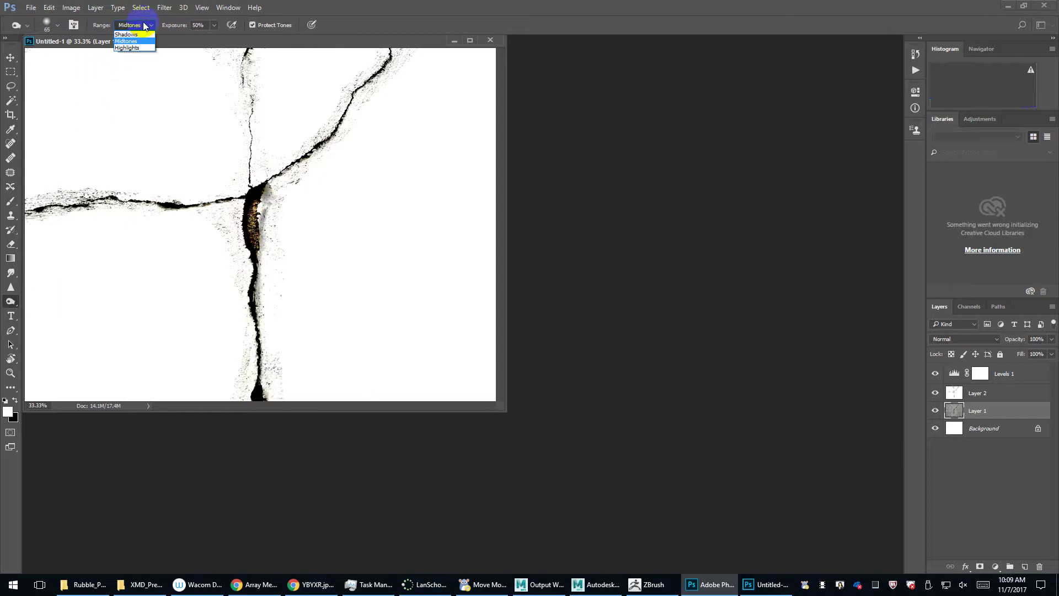
left_click(140, 35)
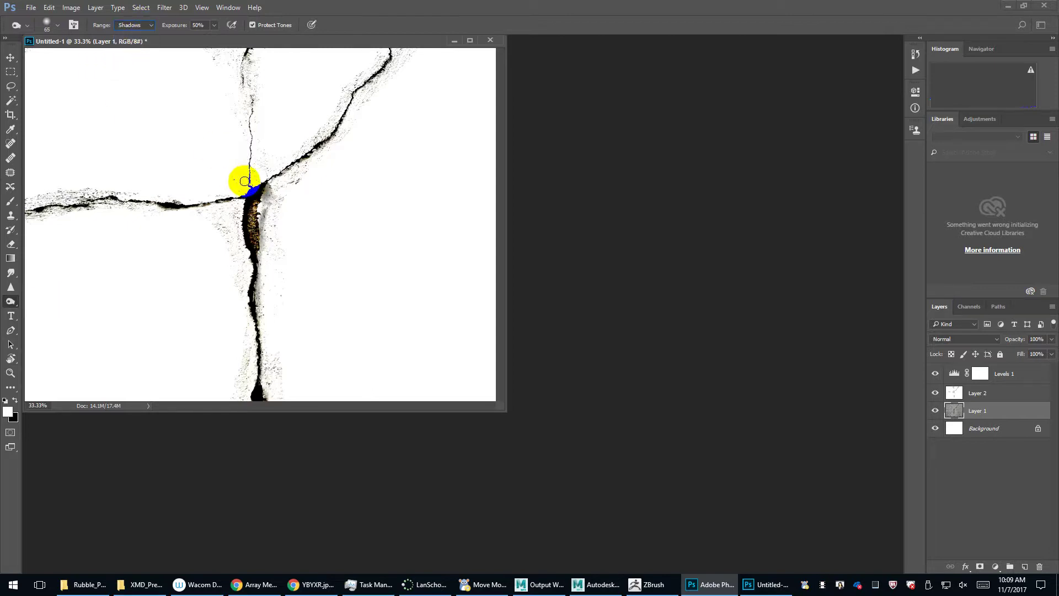
mouse_move(245, 199)
left_mouse_down()
mouse_move(251, 237)
mouse_move(256, 202)
mouse_move(244, 286)
mouse_move(253, 282)
mouse_move(258, 409)
left_mouse_up()
mouse_move(334, 131)
left_mouse_down()
mouse_move(342, 121)
mouse_move(293, 164)
mouse_move(401, 52)
mouse_move(350, 85)
mouse_move(359, 100)
left_mouse_up()
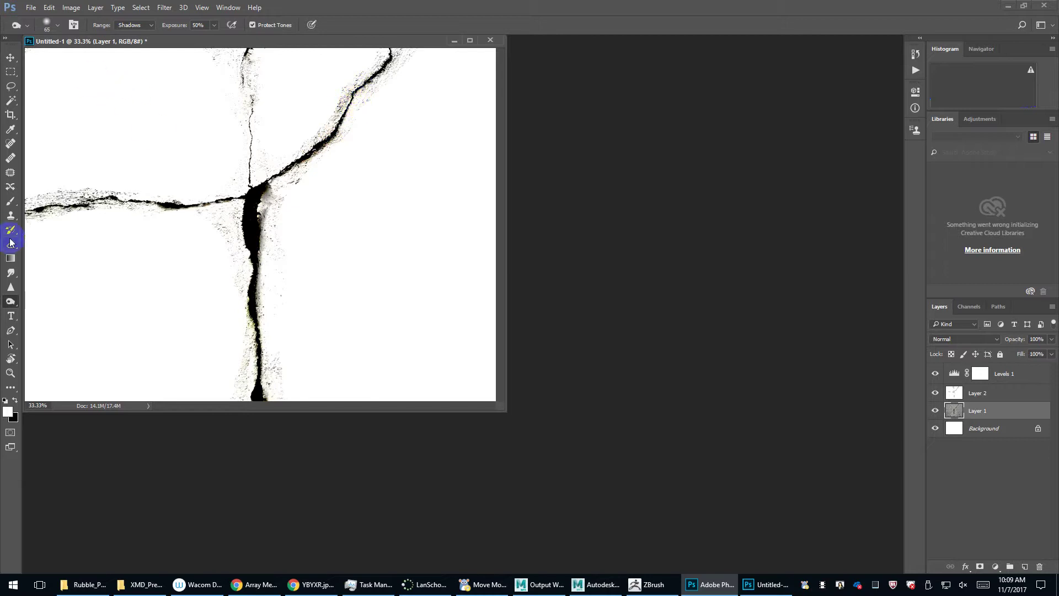
Lighten the specks above and below the left crack using the Dodge tool with its range set to Midtones.
left_click(9, 302)
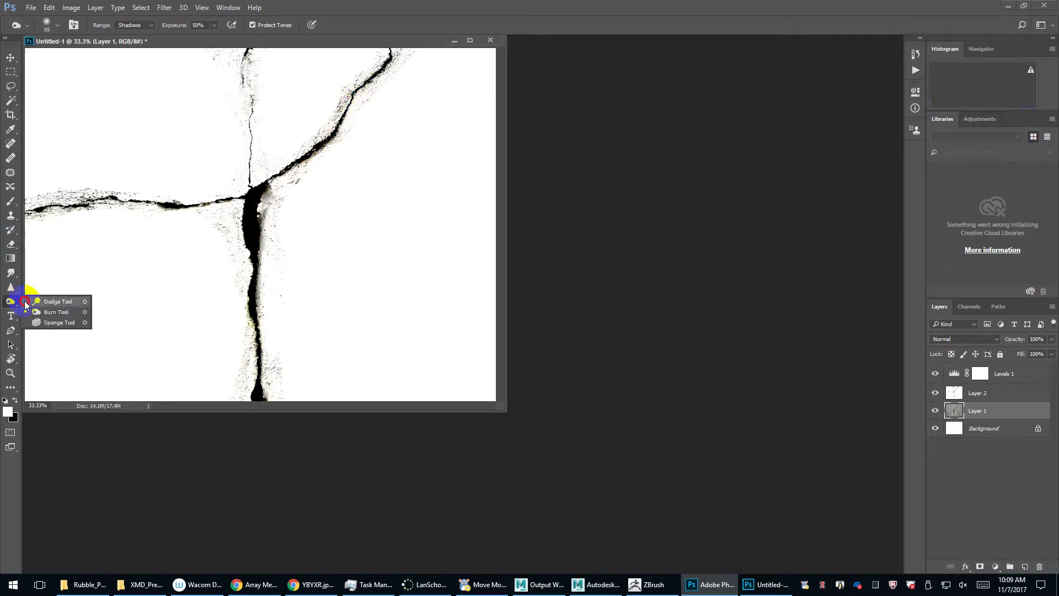
left_click(135, 25)
left_click(135, 42)
mouse_move(167, 201)
left_mouse_down()
mouse_move(45, 189)
mouse_move(78, 194)
mouse_move(6, 202)
left_mouse_up()
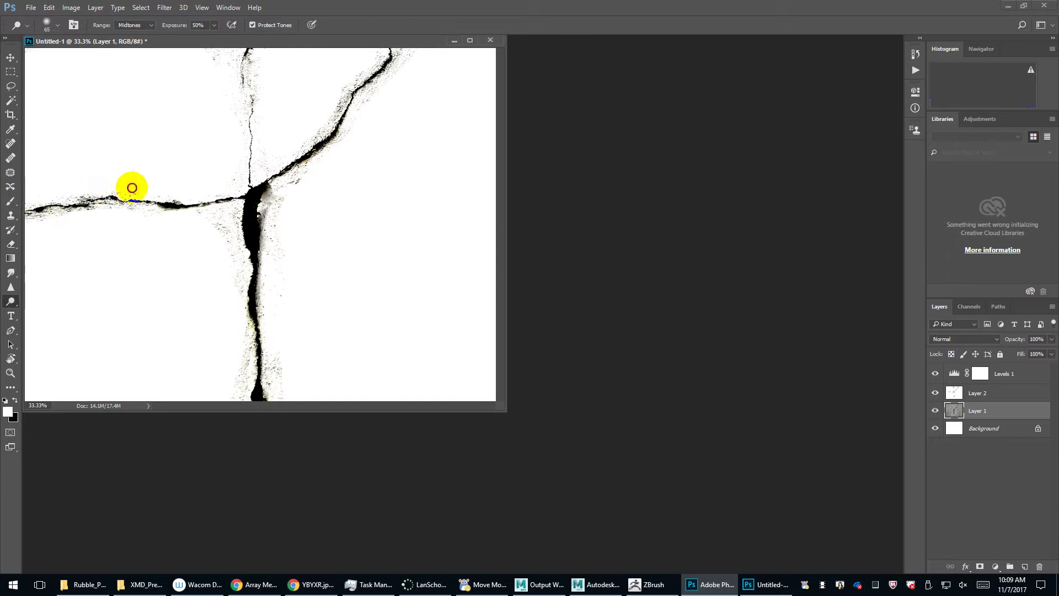
left_click(165, 203)
left_click_drag(158, 218, 38, 213)
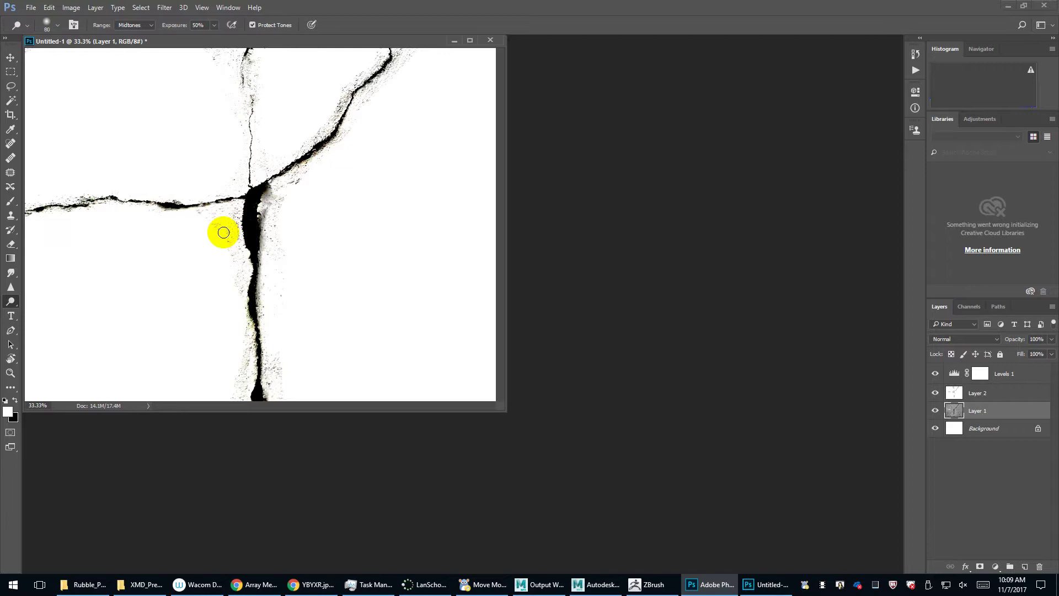
Enlarge the Dodge brush to 150 px and lighten the specks along the lower vertical crack and the upper diagonal crack.
key("bracketright")
key("bracketright")
key("bracketright")
key("bracketright")
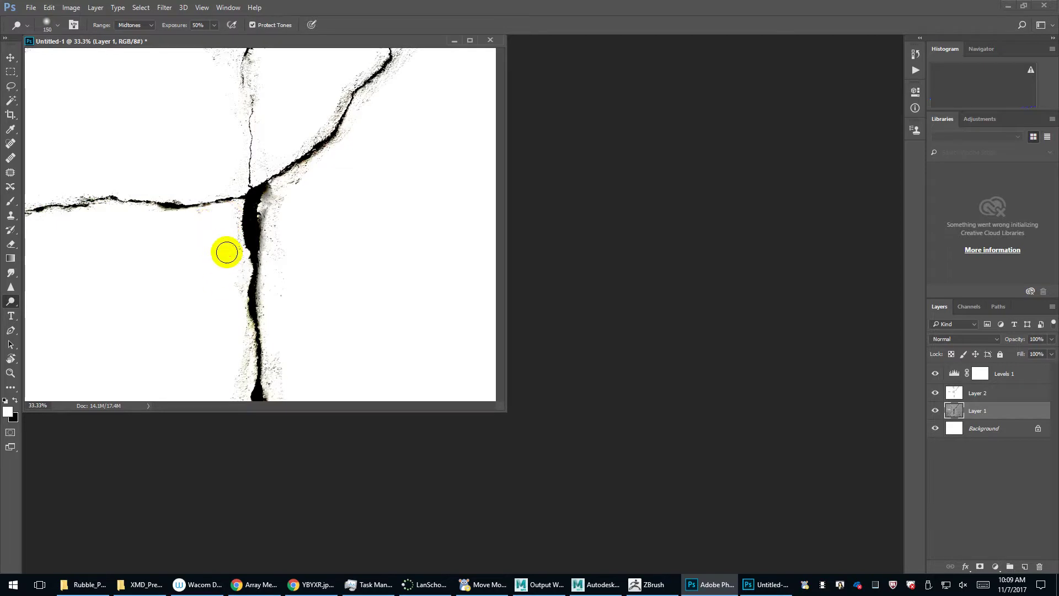
mouse_move(240, 393)
left_mouse_down()
mouse_move(236, 402)
mouse_move(288, 403)
mouse_move(293, 246)
mouse_move(272, 244)
mouse_move(281, 275)
left_mouse_up()
left_click_drag(305, 180, 303, 178)
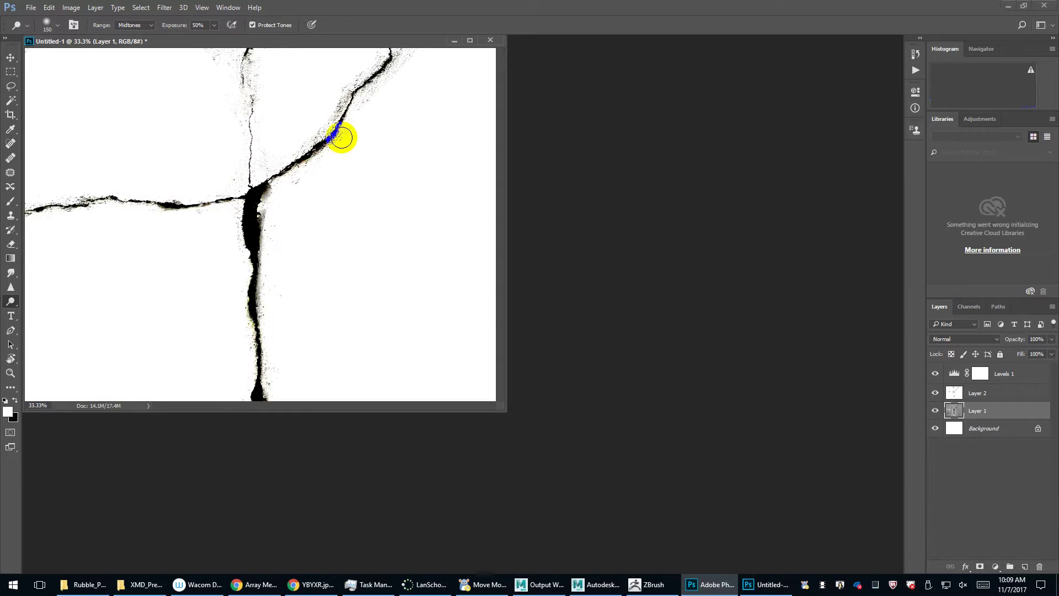
left_click_drag(404, 50, 330, 153)
mouse_move(339, 113)
left_mouse_down()
mouse_move(374, 54)
mouse_move(319, 123)
mouse_move(263, 165)
mouse_move(265, 64)
mouse_move(218, 52)
mouse_move(227, 177)
left_mouse_up()
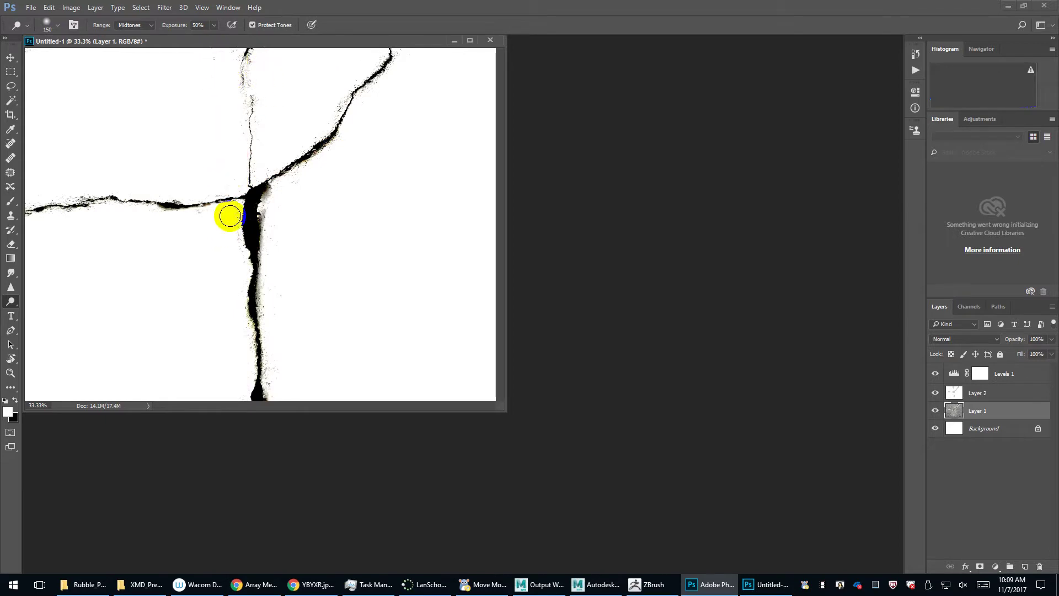
left_click(279, 340)
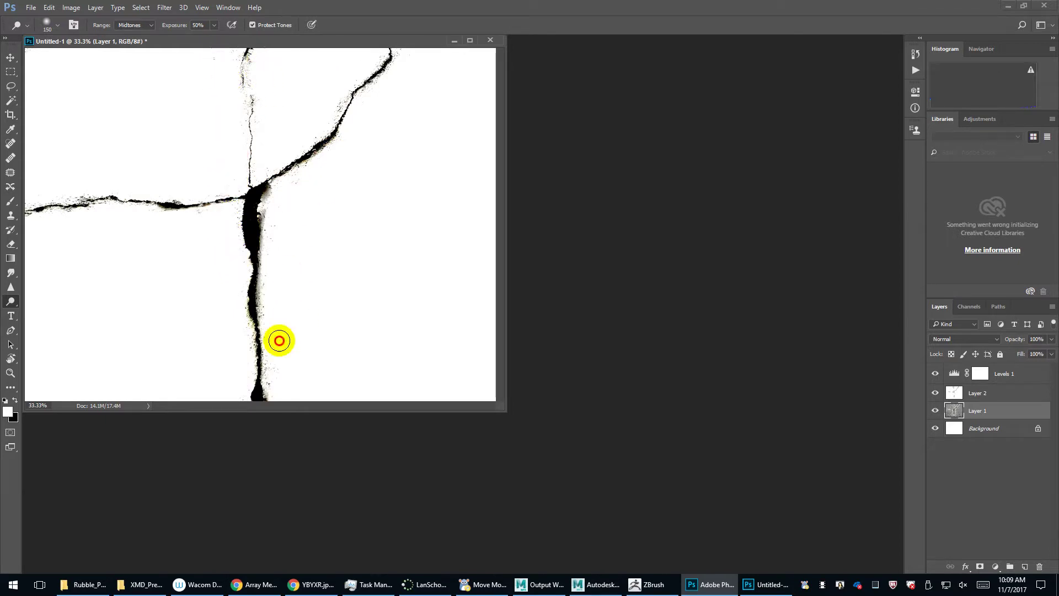
left_click_drag(280, 340, 275, 396)
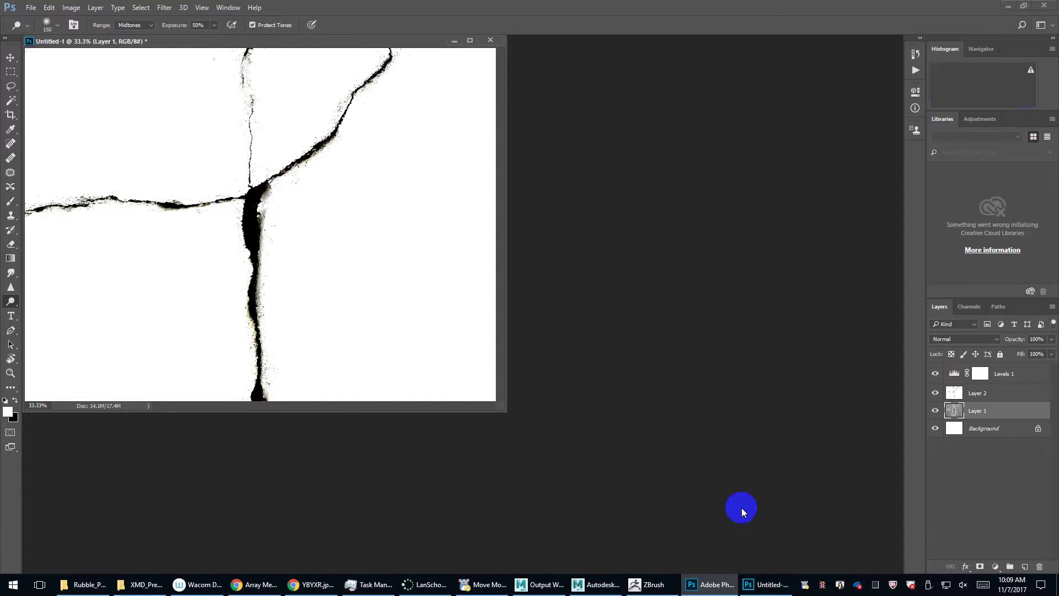
Add a new layer above Levels 1 and make a rectangular selection slightly inside the canvas edges.
left_click(1010, 376)
left_click(1026, 568)
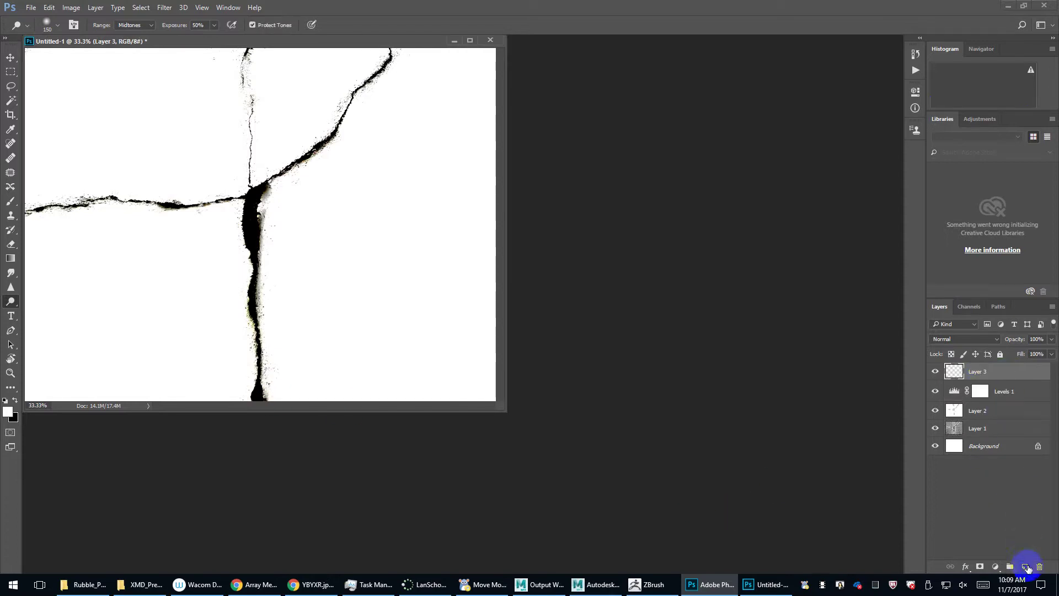
key("m")
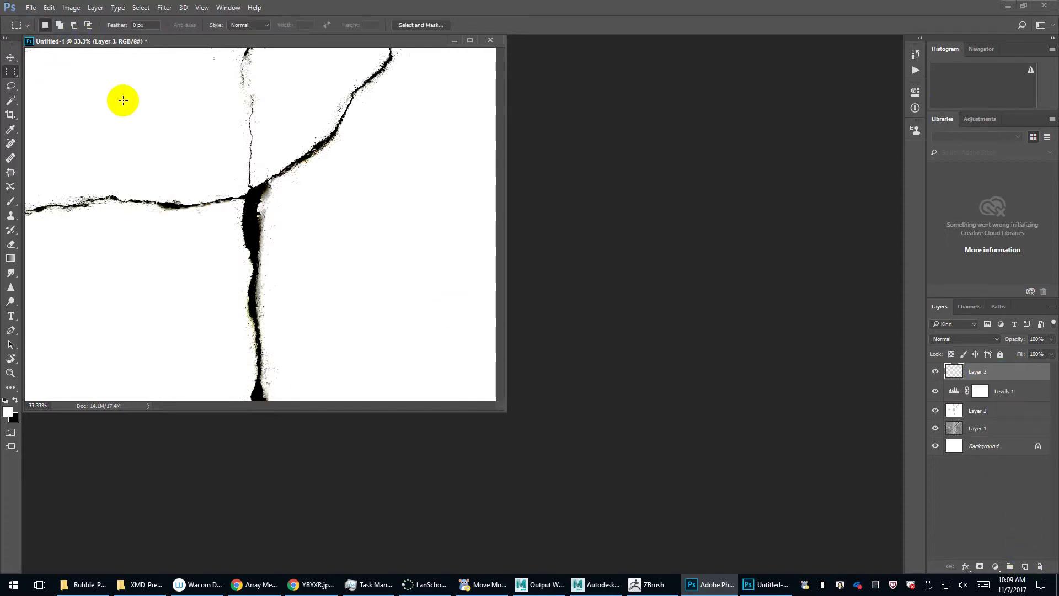
left_click(470, 40)
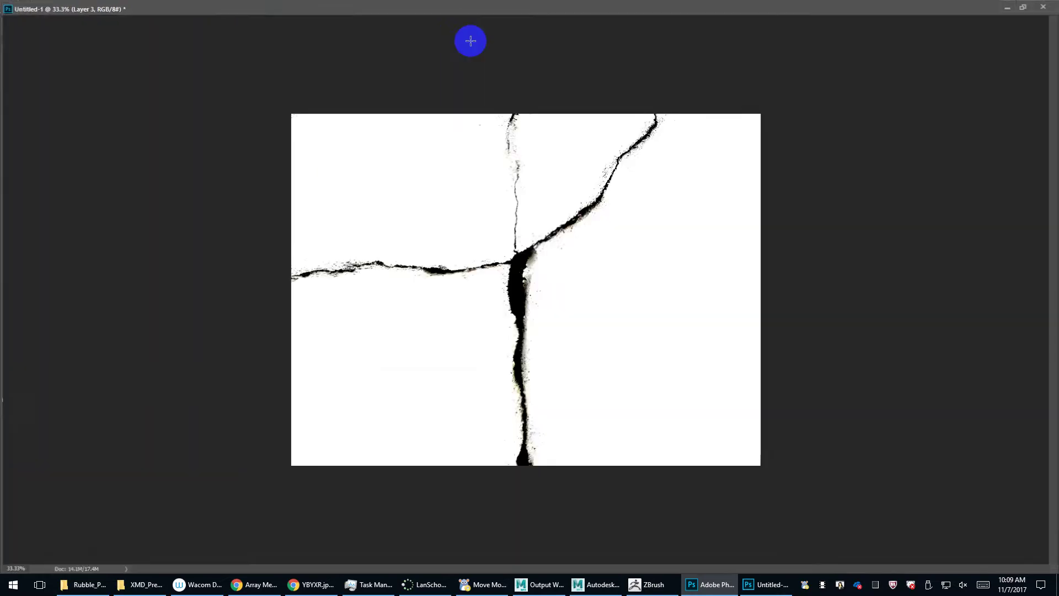
left_click(1024, 6)
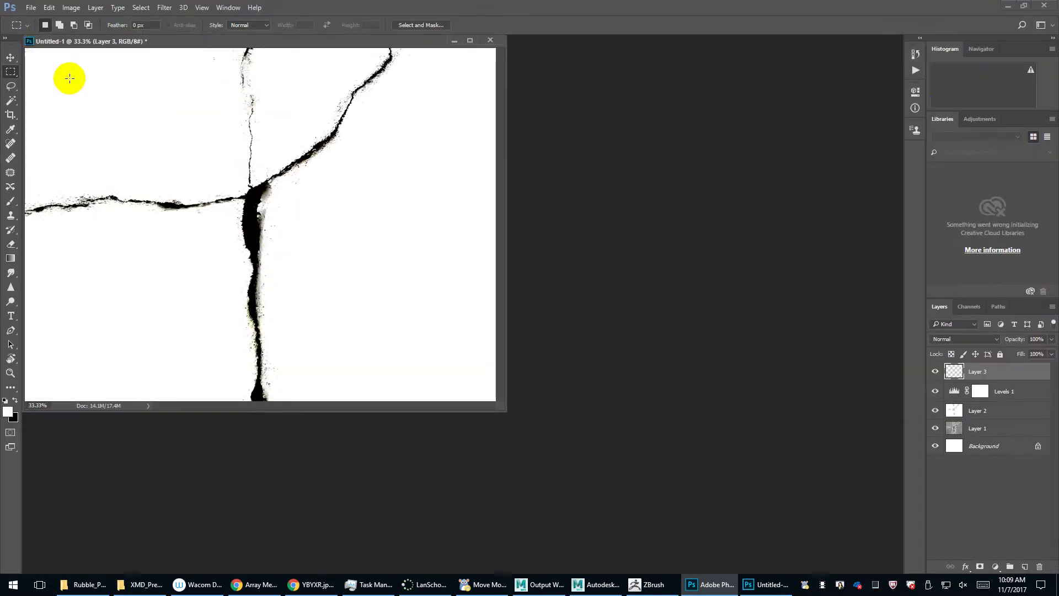
left_click_drag(50, 59, 90, 101)
left_click_drag(50, 68, 464, 373)
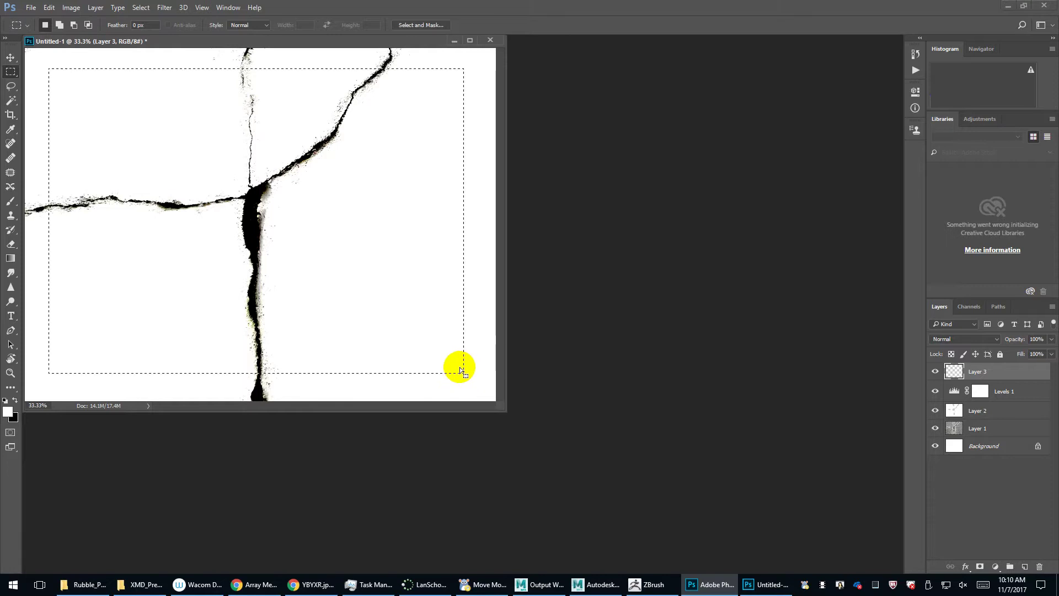
Feather the rectangular selection.
left_click(164, 8)
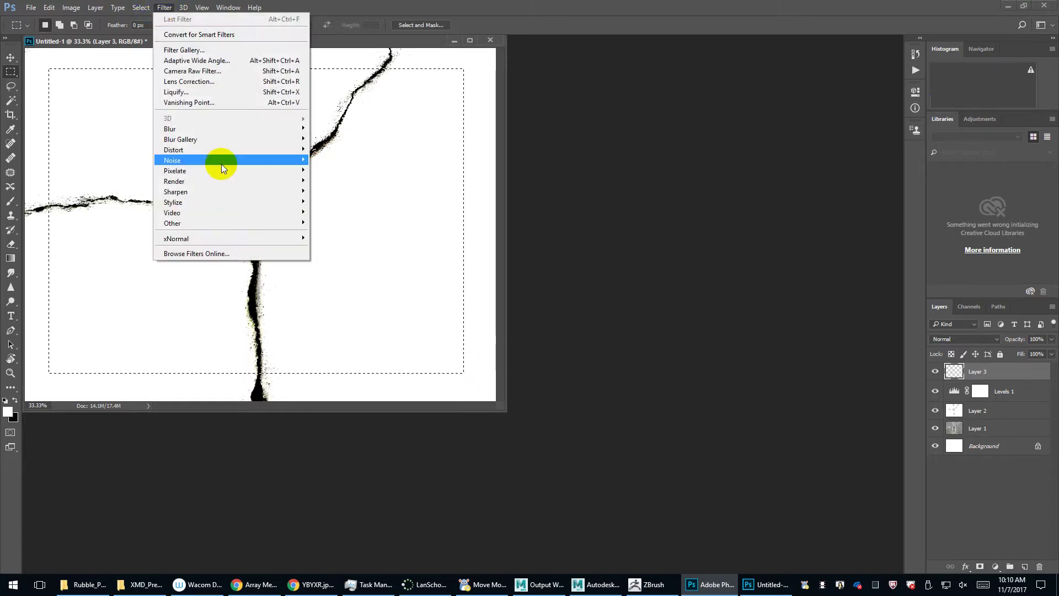
mouse_move(221, 164)
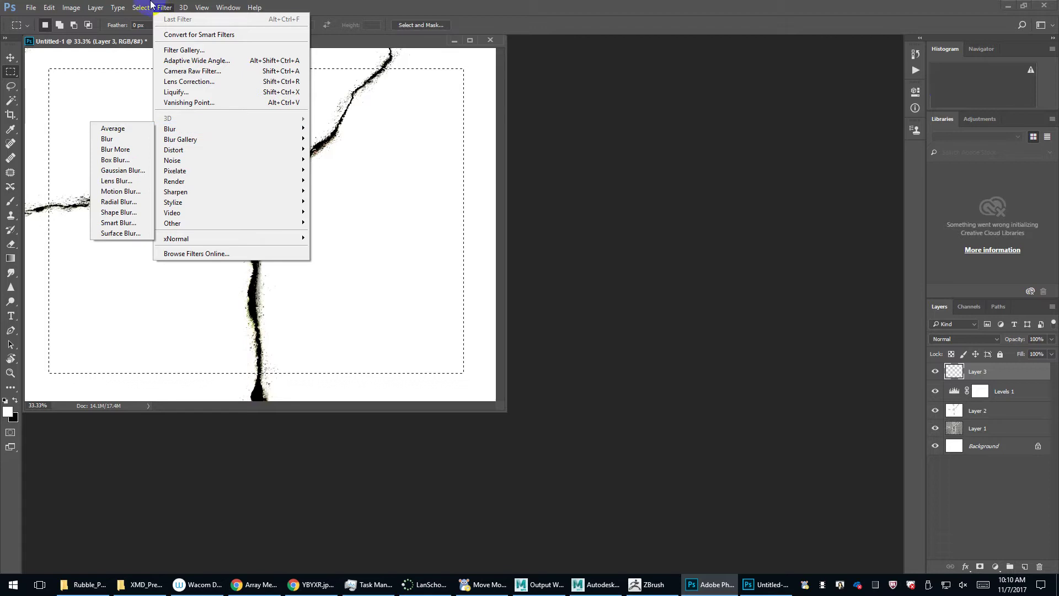
mouse_move(150, 5)
mouse_move(238, 149)
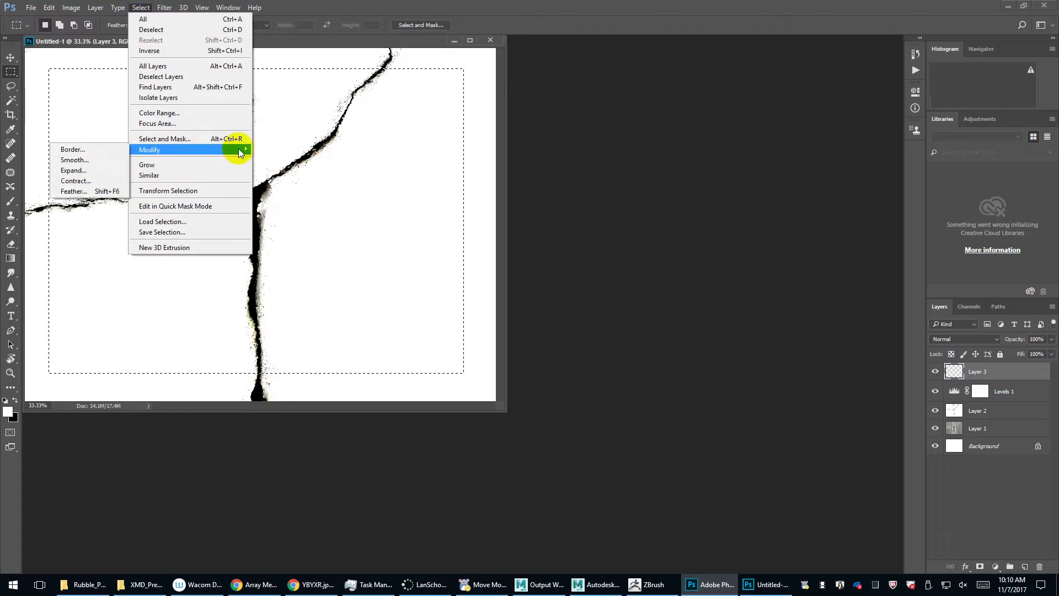
left_click(105, 191)
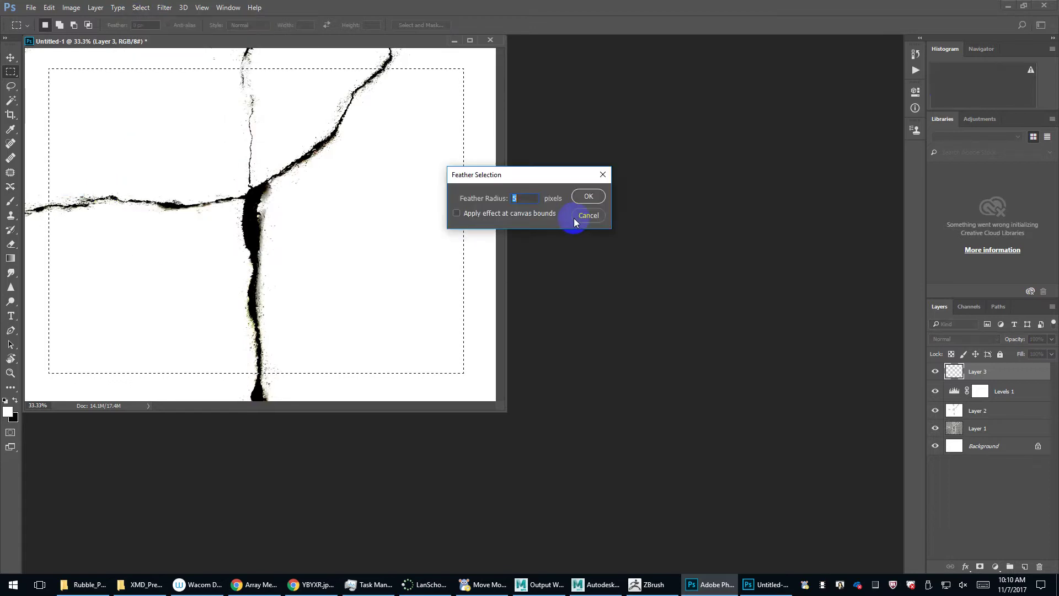
left_click(589, 197)
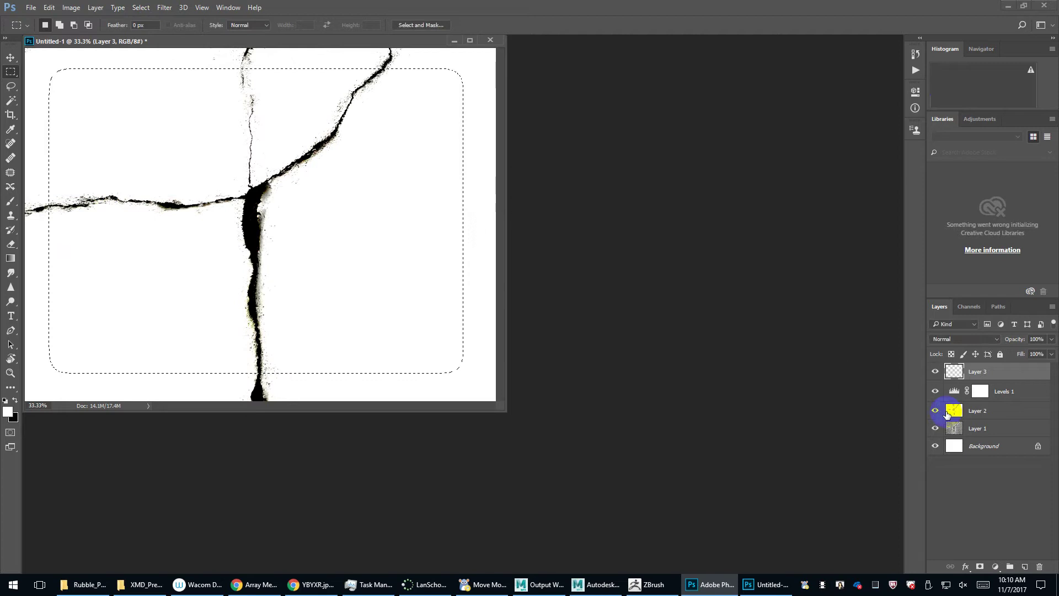
Create a Layer 3 mask from the selection, invert the mask and fill the layer with black to form a soft black border.
left_click(980, 567)
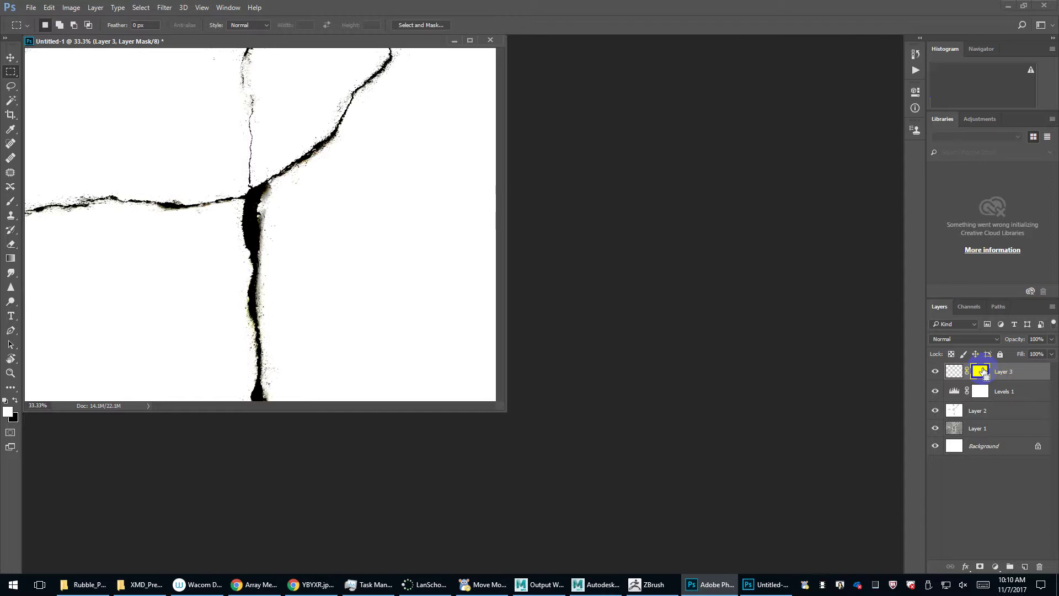
key("ctrl+i")
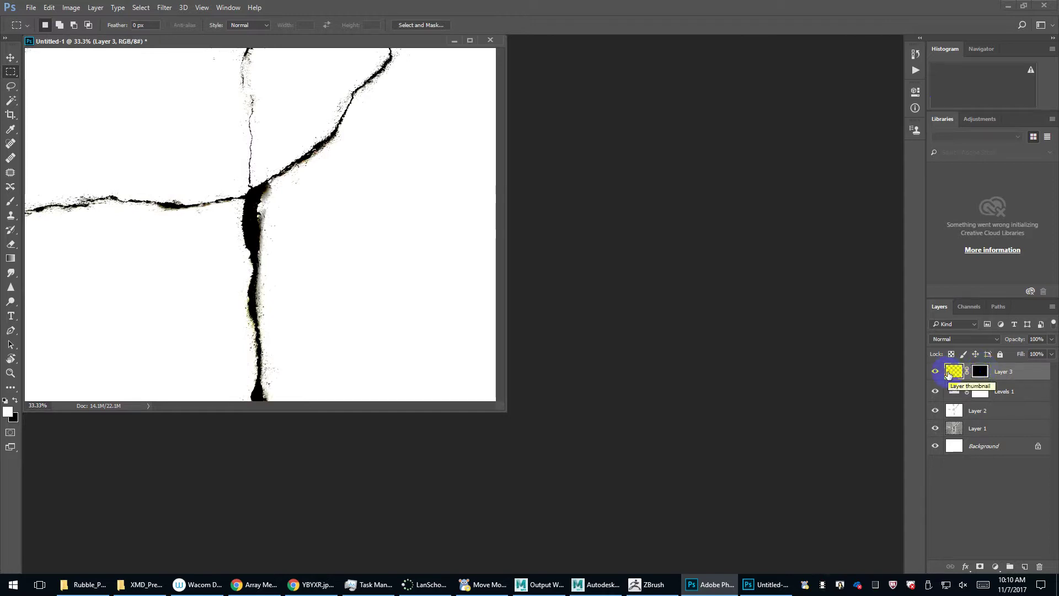
left_click(948, 375)
key("ctrl+i")
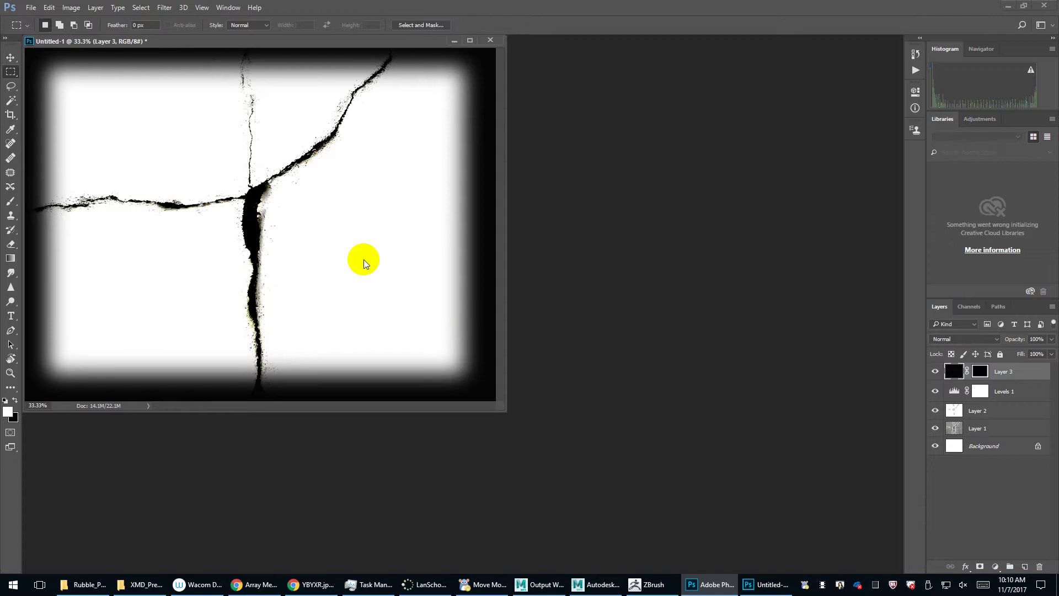
Save the document as SweetSweetCrack.psd on the Data (D:) drive.
key("ctrl+s")
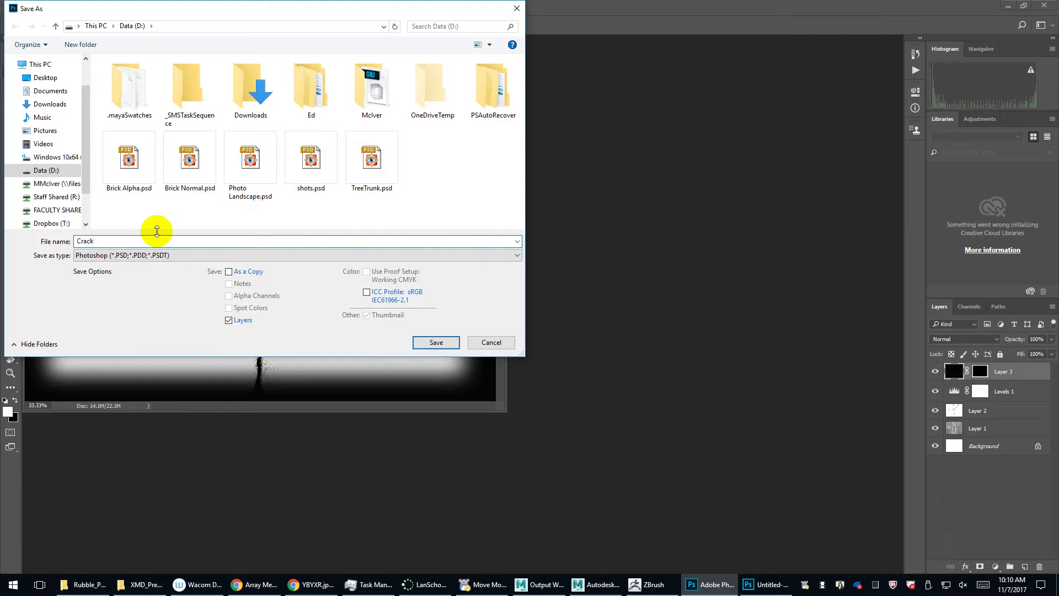
type("SweetSweet")
left_click(428, 343)
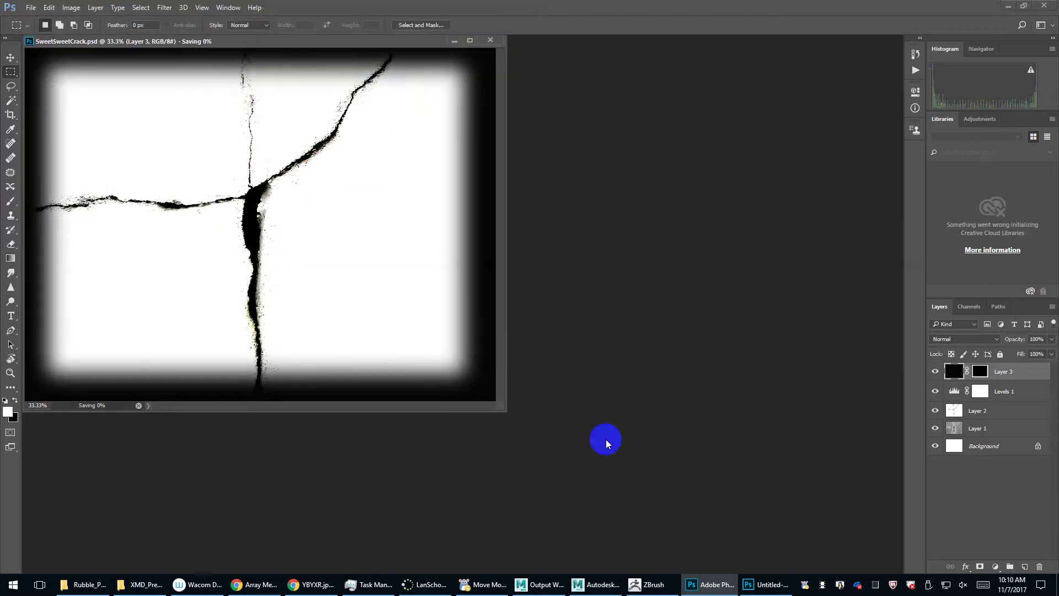
Switch to ZBrush and choose the Standard brush with the DragRect stroke.
left_click(651, 585)
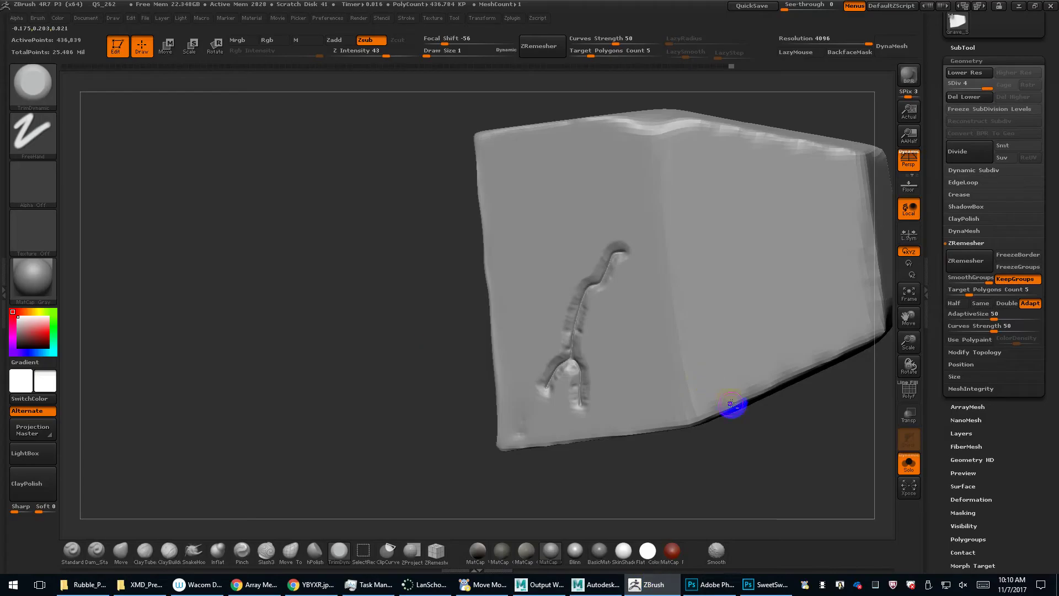
left_click(69, 557)
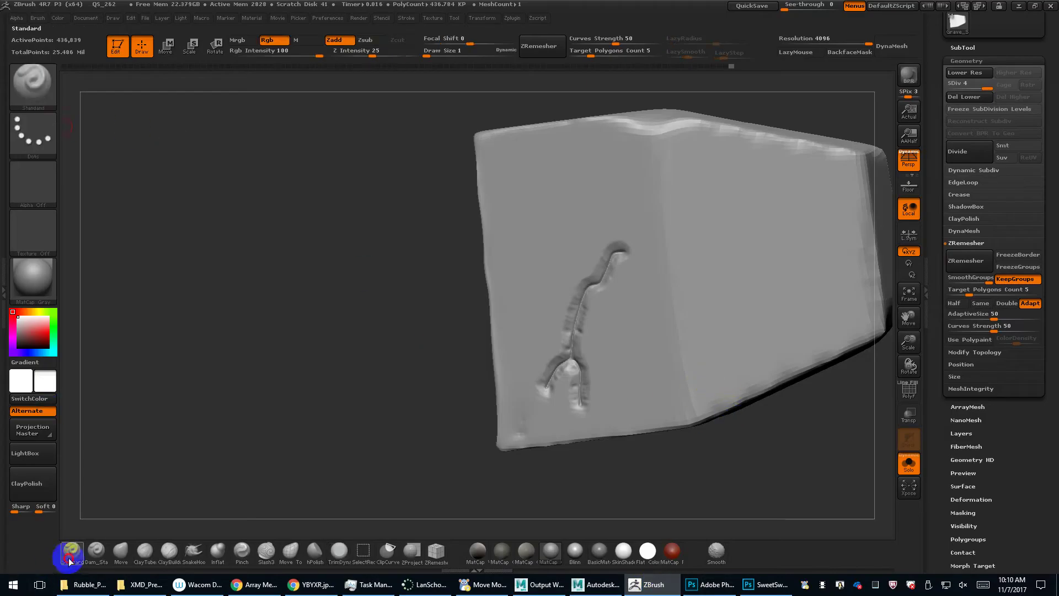
left_click(47, 135)
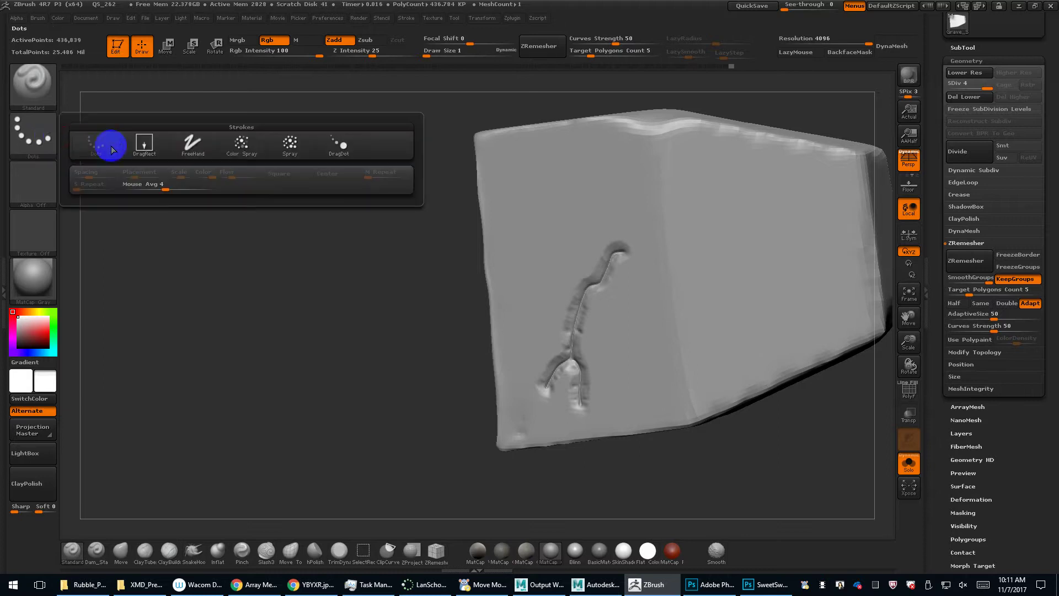
left_click(144, 143)
Import SweetSweetCrack.psd from the Data (D:) drive as the brush alpha.
left_click(30, 182)
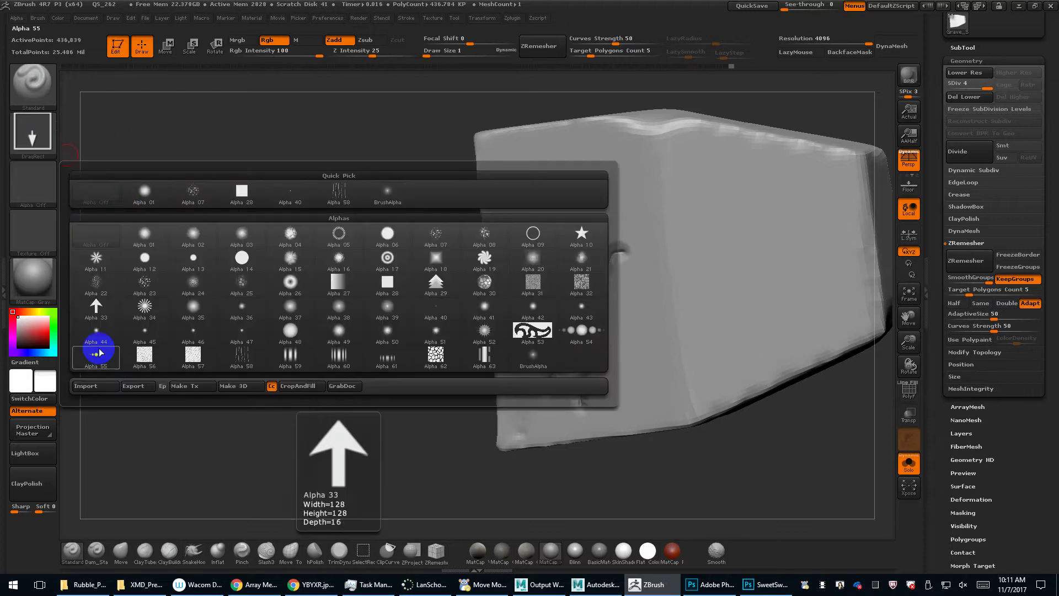
left_click(96, 385)
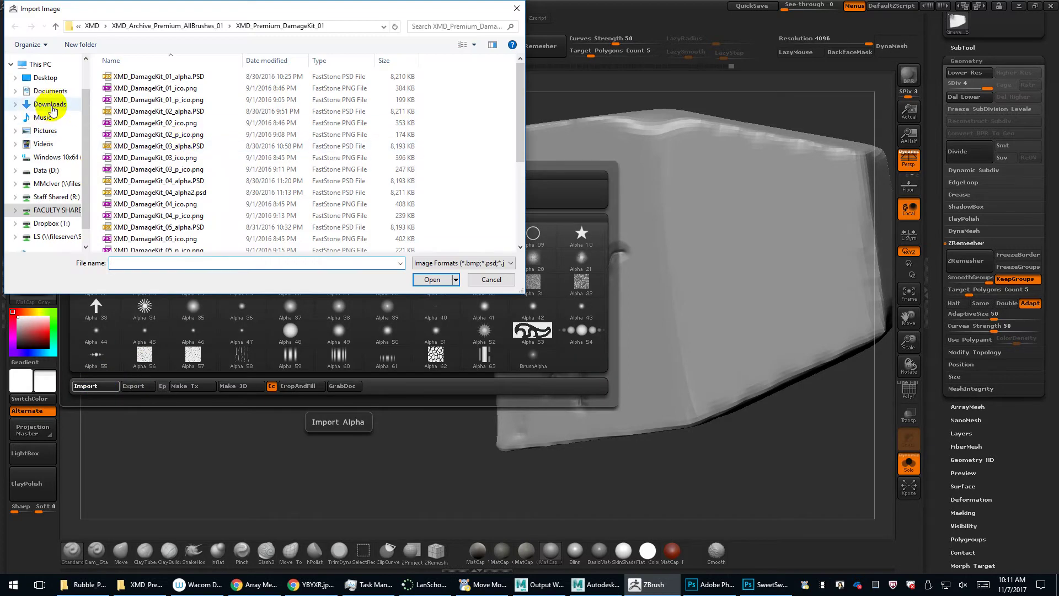
left_click(46, 170)
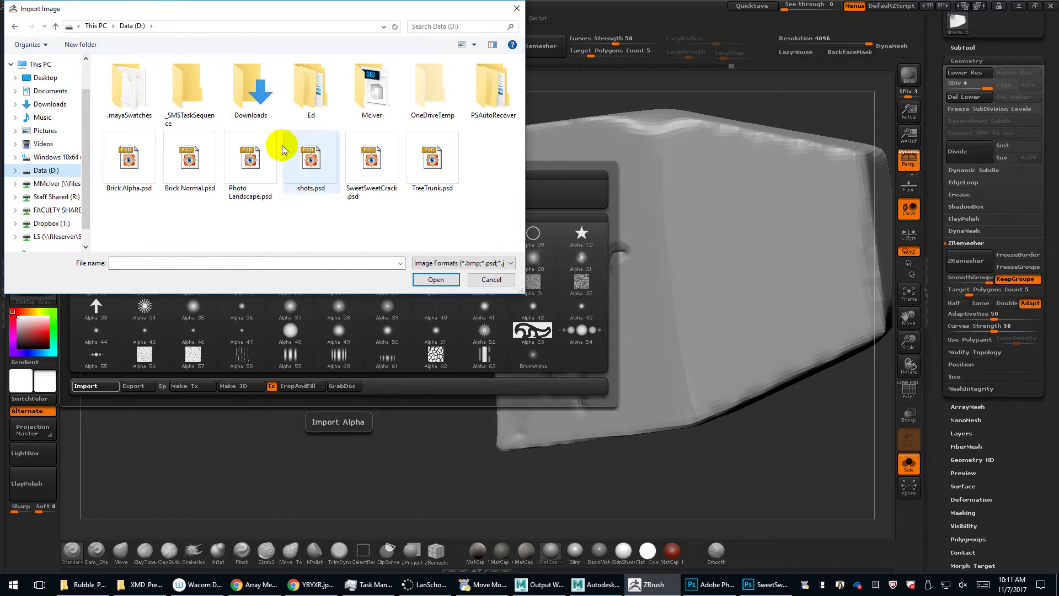
double_click(371, 159)
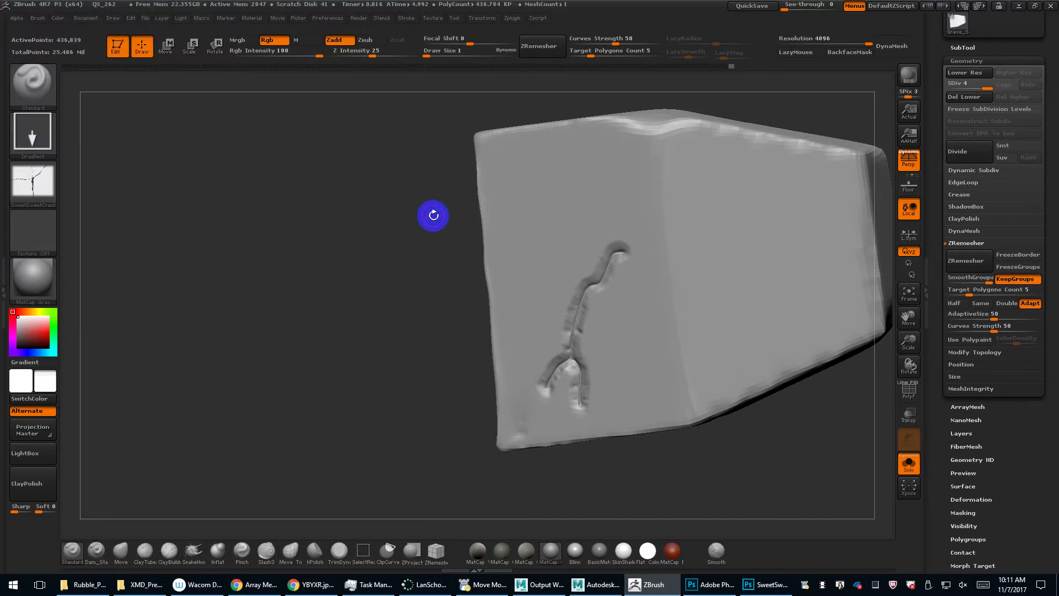
Try stamping the crack alpha onto the block's uncracked side face and undo the stamp.
left_click_drag(440, 279, 260, 270)
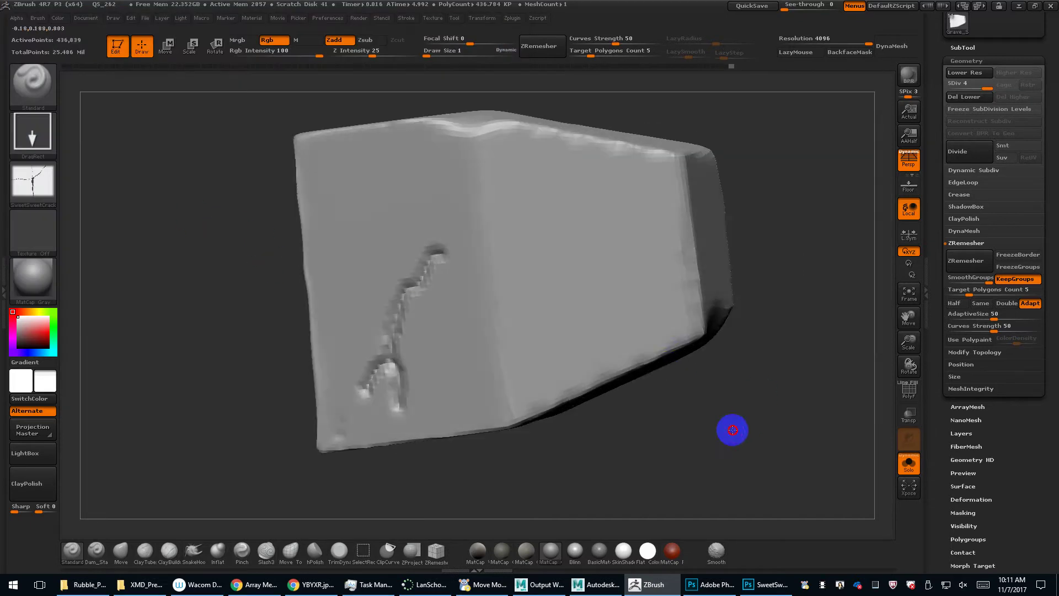
left_click_drag(732, 429, 711, 439)
left_click_drag(517, 245, 619, 345)
left_click_drag(651, 392, 706, 391)
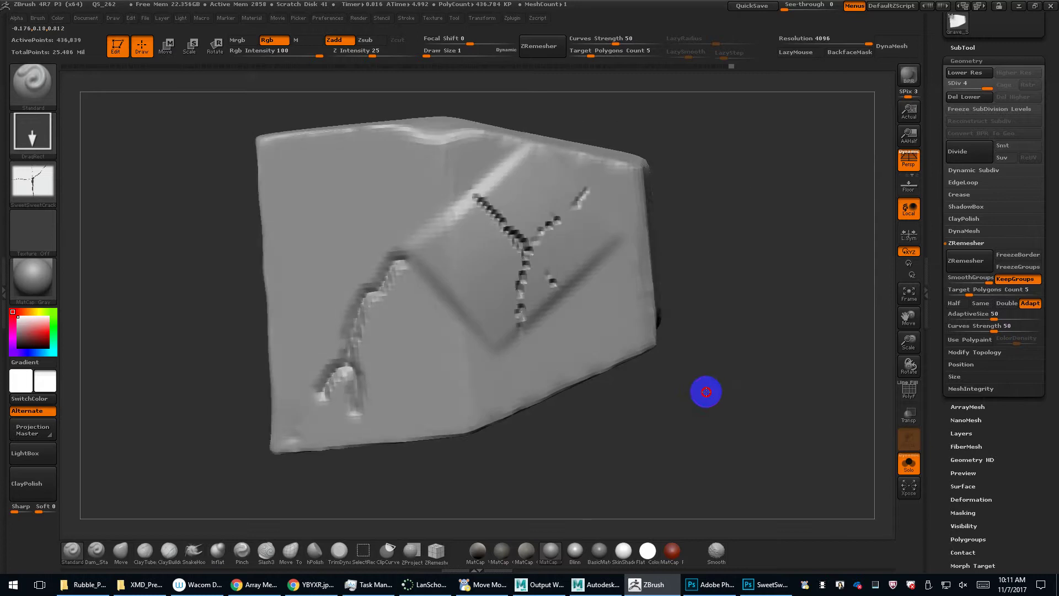
left_click_drag(681, 342, 714, 351)
key("ctrl+z")
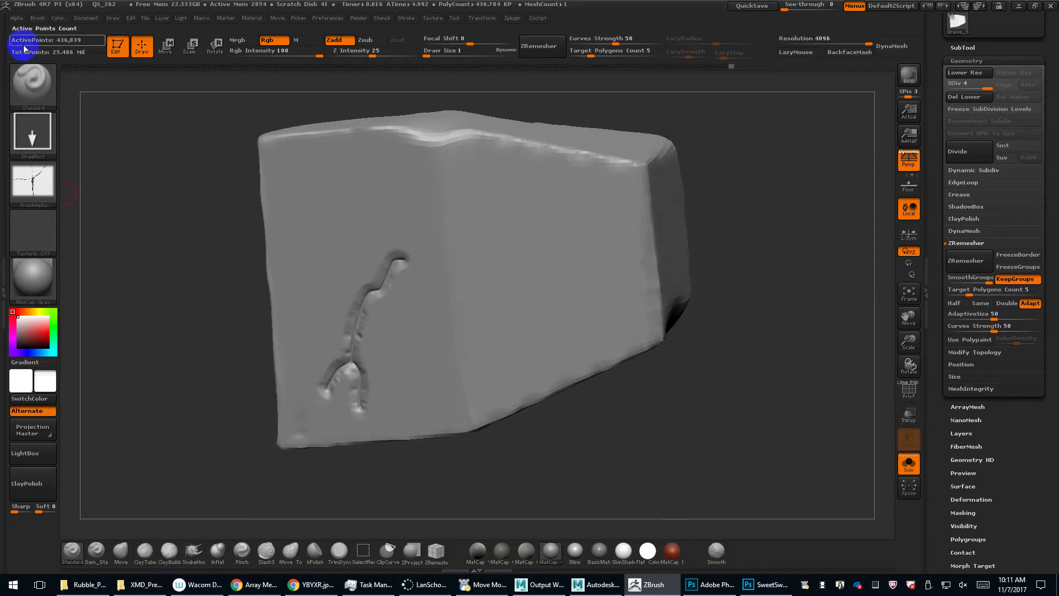
Invert the imported crack alpha.
left_click(16, 18)
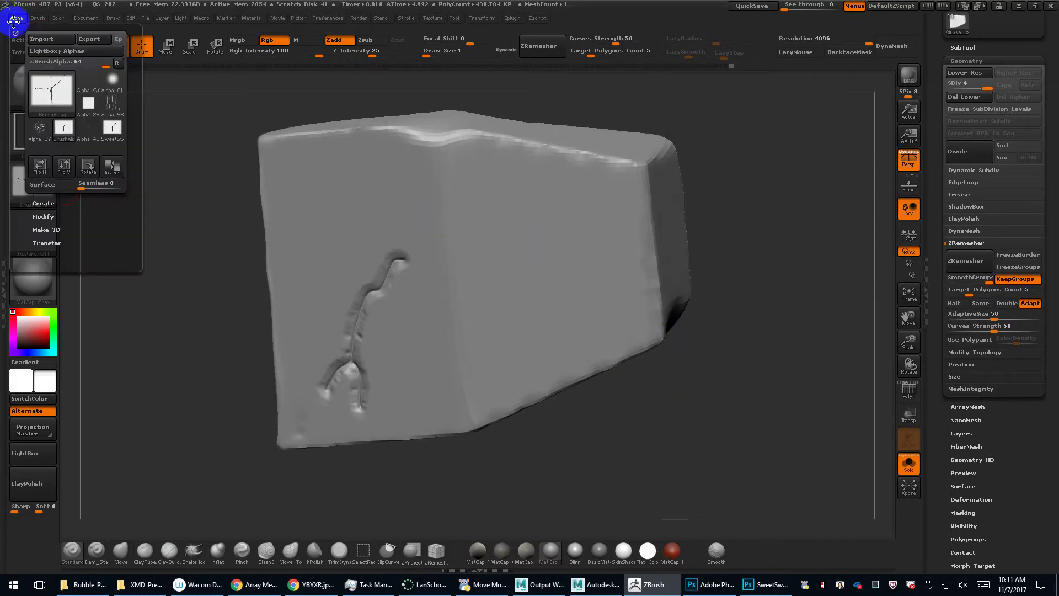
left_click(119, 175)
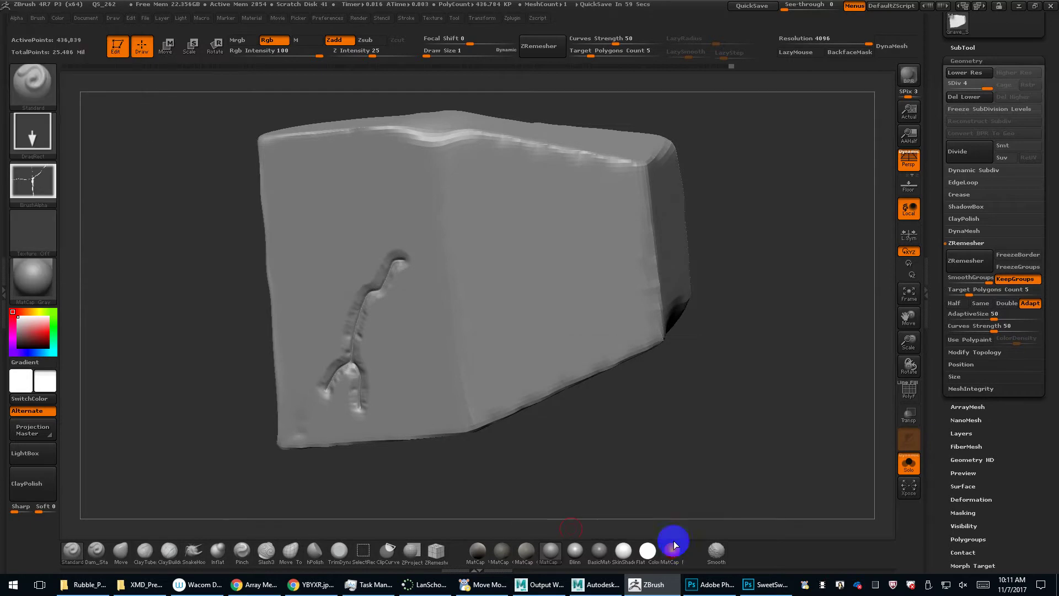
Switch back to Photoshop, select the Levels 1 adjustment layer and hide the black border on Layer 3.
left_click(761, 586)
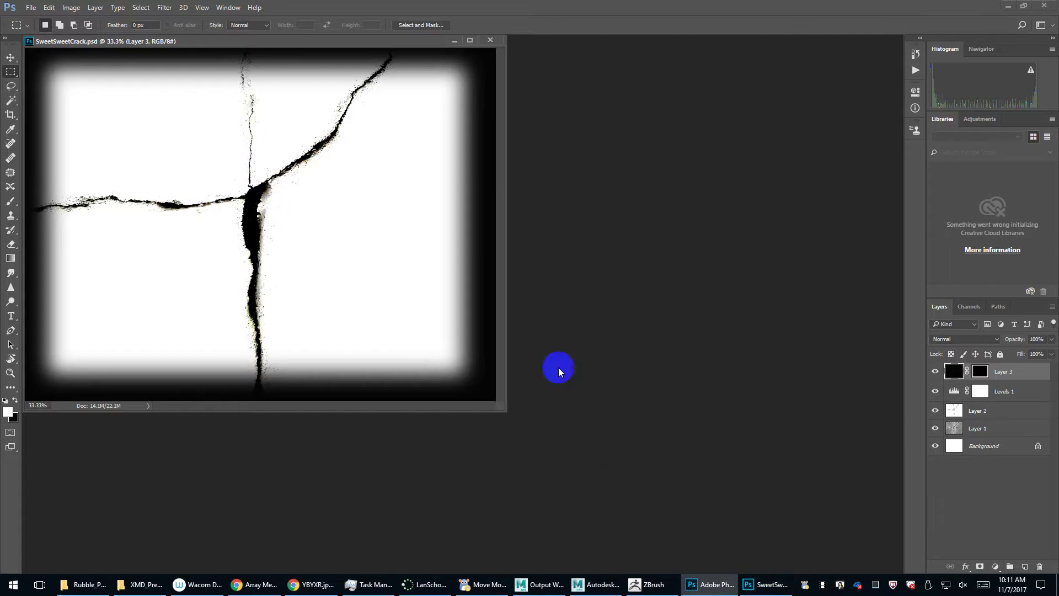
left_click(1004, 393)
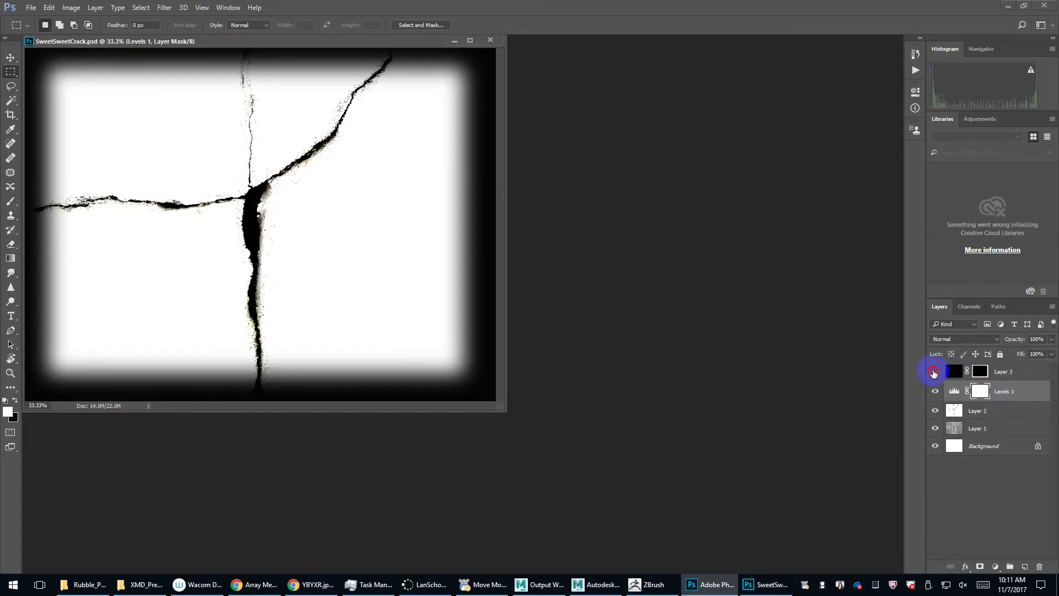
left_click(934, 372)
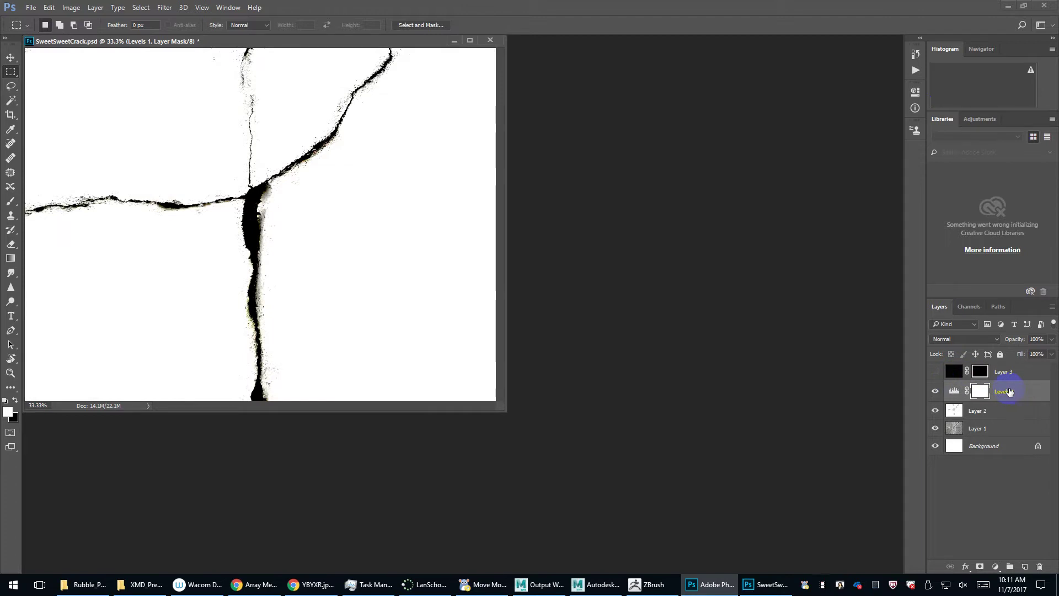
Merge the visible layers into a new layer above Levels 1, invert it, show Layer 3's black border again and save the file.
key("ctrl+alt+shift+e")
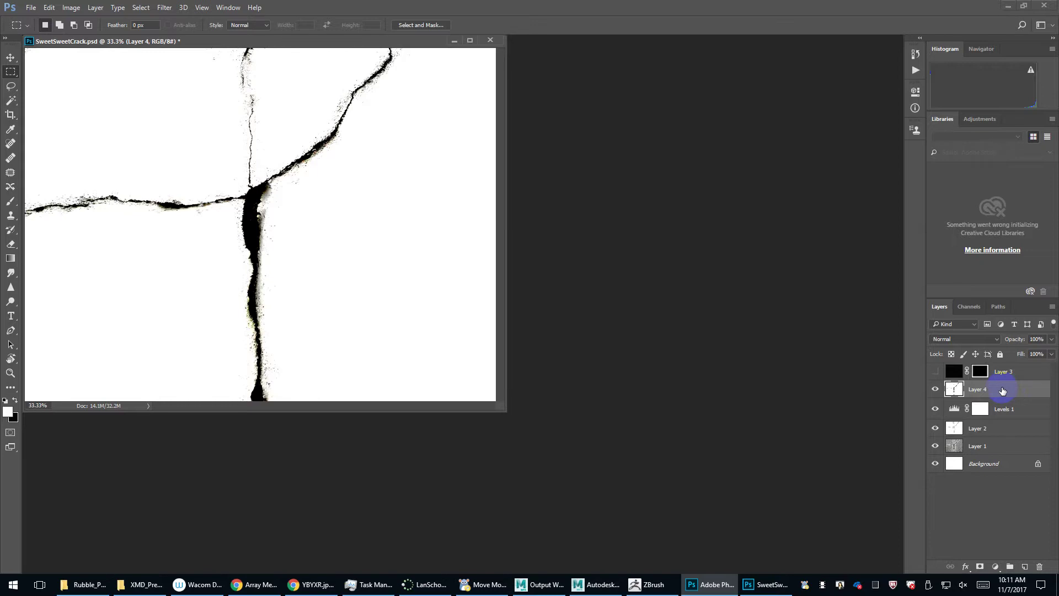
key("ctrl+i")
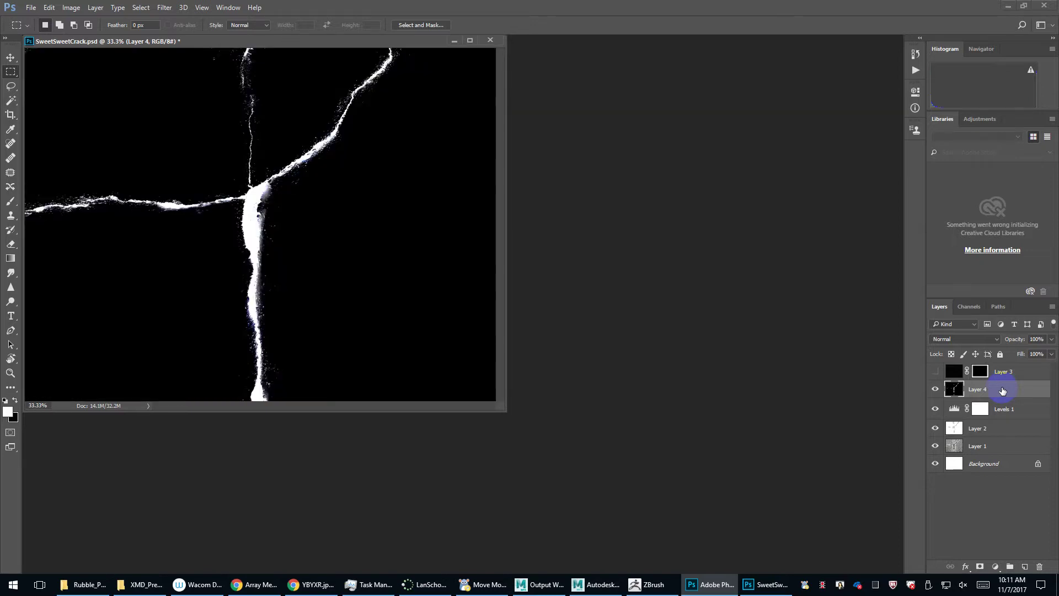
left_click(936, 371)
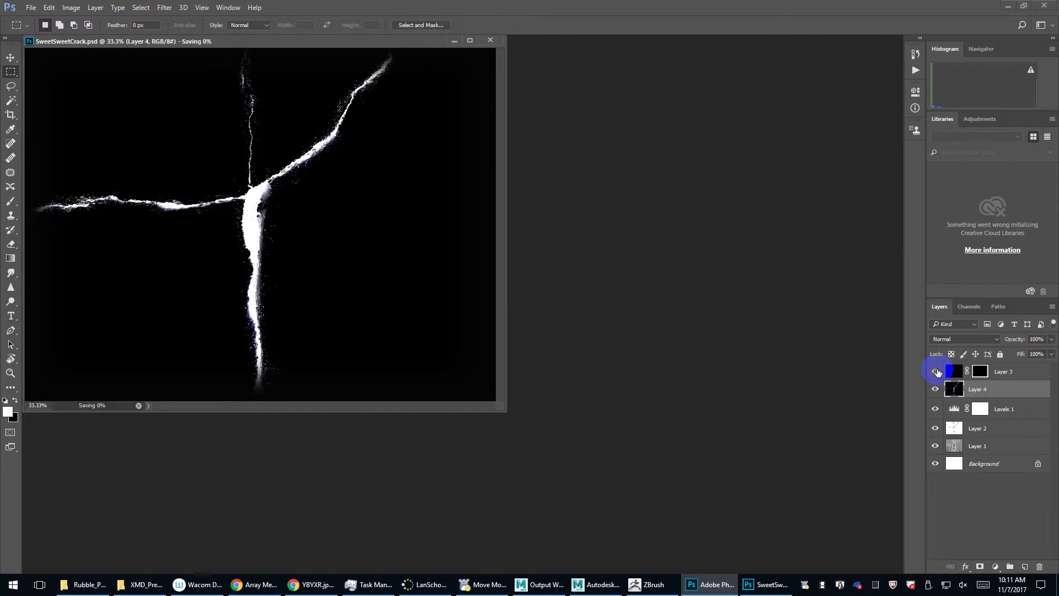
Switch to ZBrush and import the updated SweetSweetCrack.psd as the brush alpha.
left_click(654, 585)
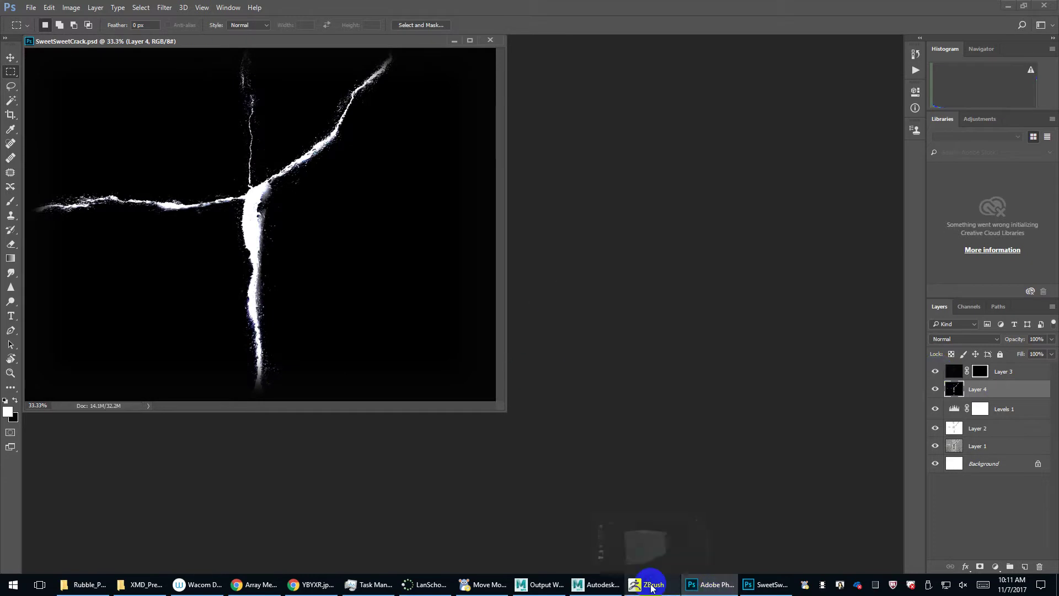
left_click(34, 175)
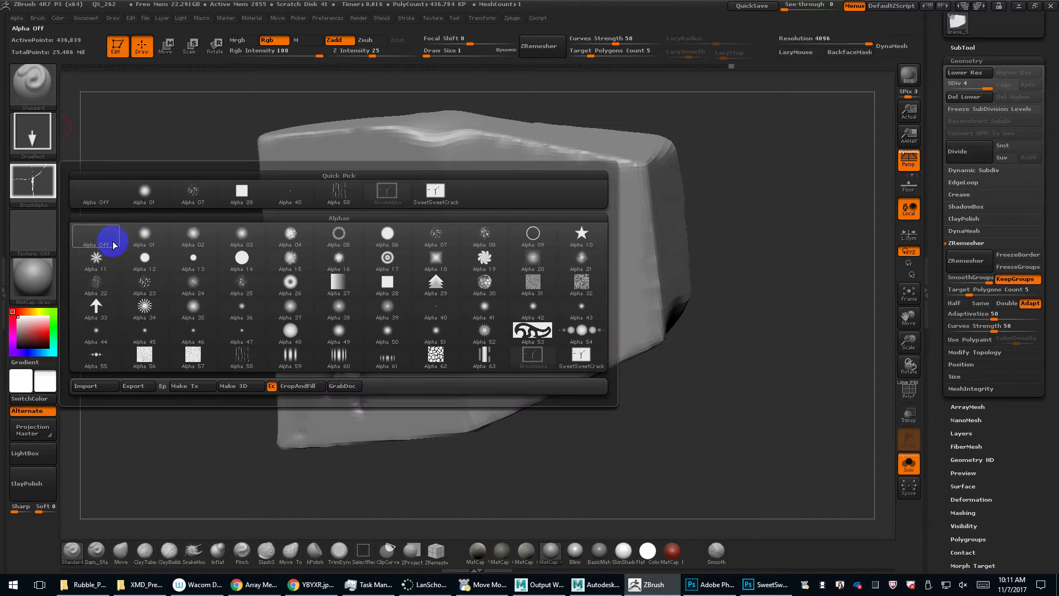
left_click(102, 386)
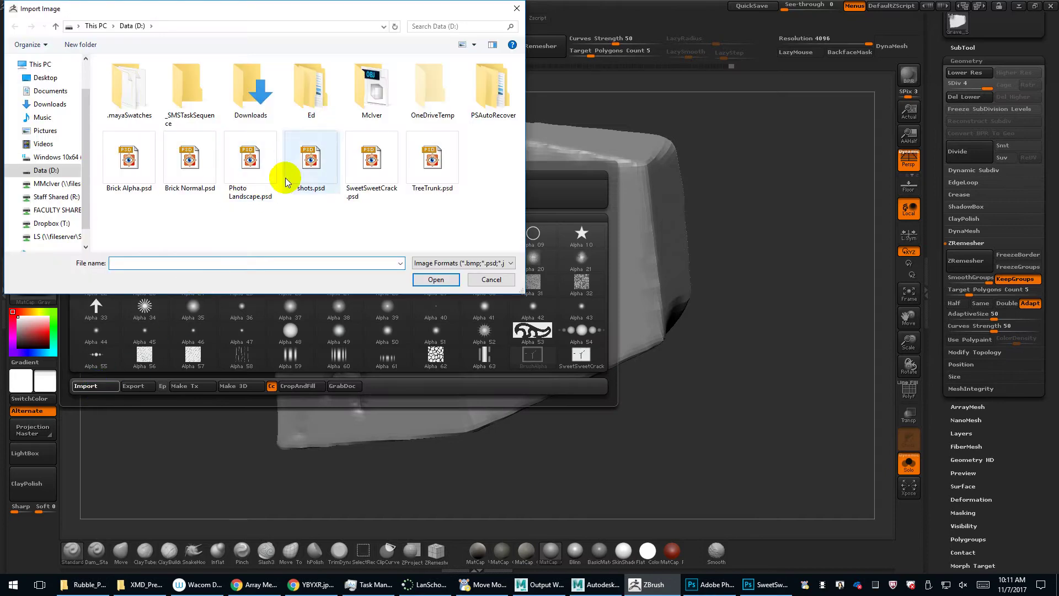
double_click(372, 160)
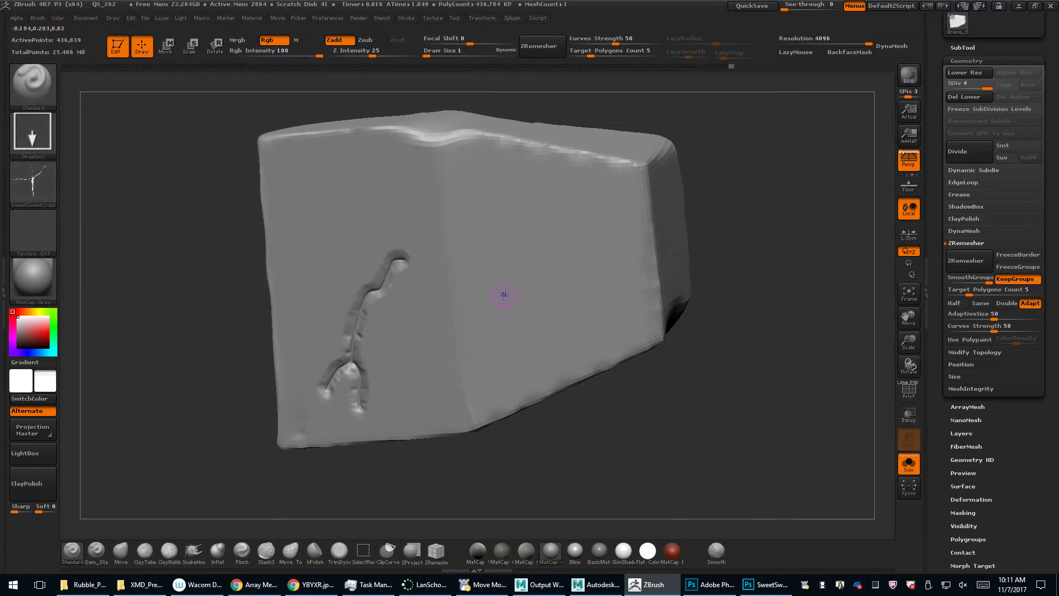
Try stamping the newly imported crack alpha onto the block's uncracked side face and undo the stamps.
mouse_move(503, 296)
left_mouse_down()
mouse_move(624, 445)
mouse_move(590, 392)
mouse_move(130, 237)
mouse_move(77, 156)
left_mouse_up()
key("ctrl+z")
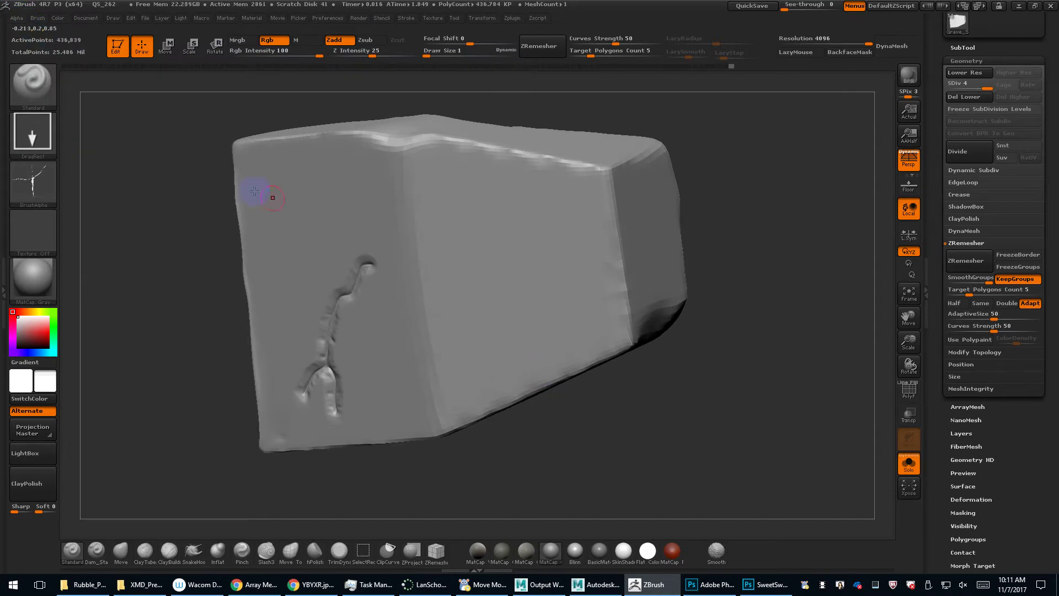
left_click_drag(507, 295, 605, 402)
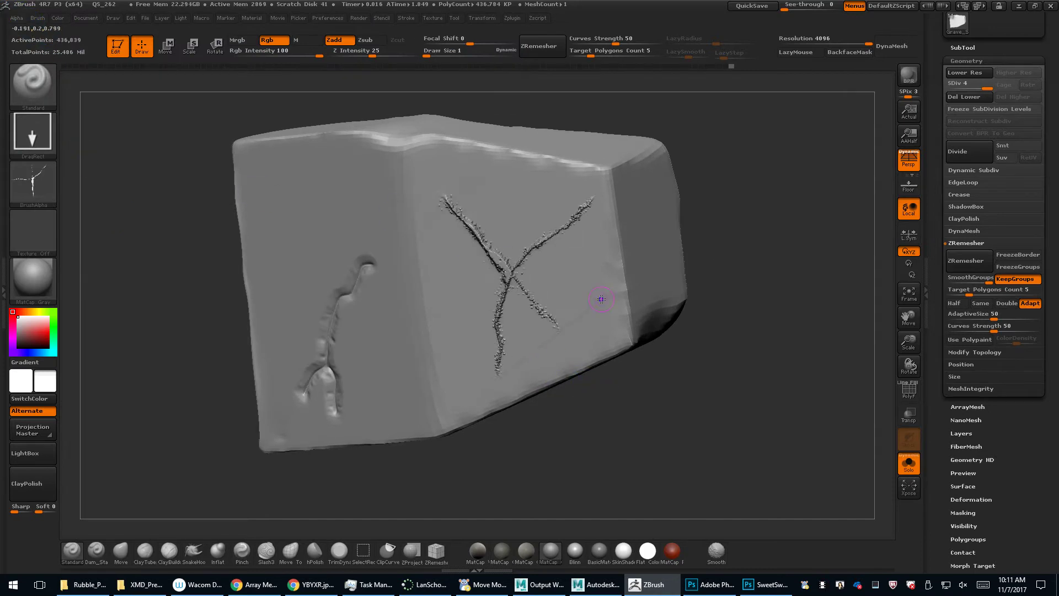
key("ctrl+z")
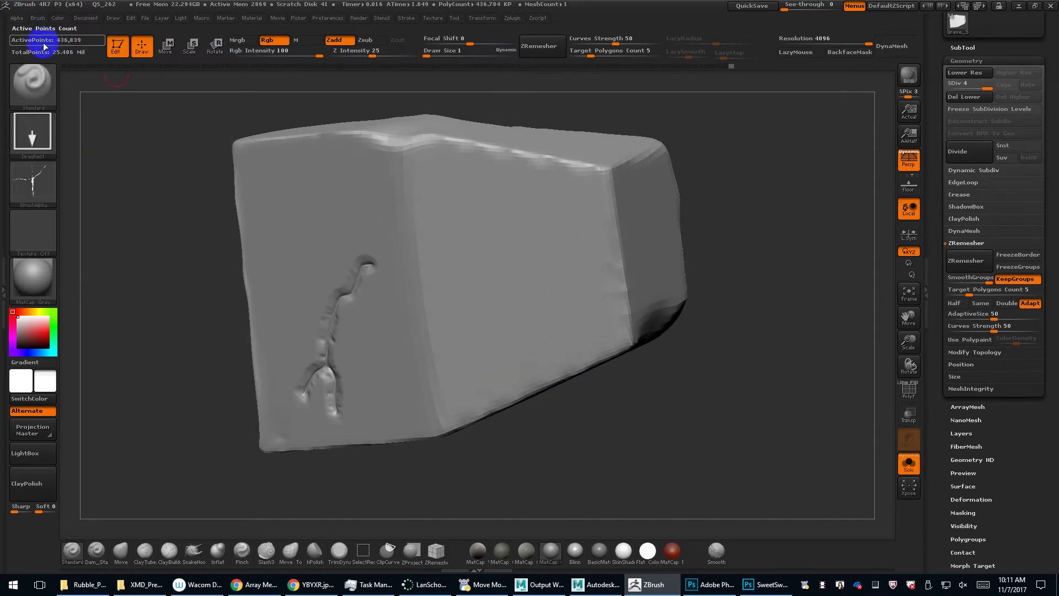
Set the crack alpha's Radial Fade (Rf) to 5.
left_click(17, 18)
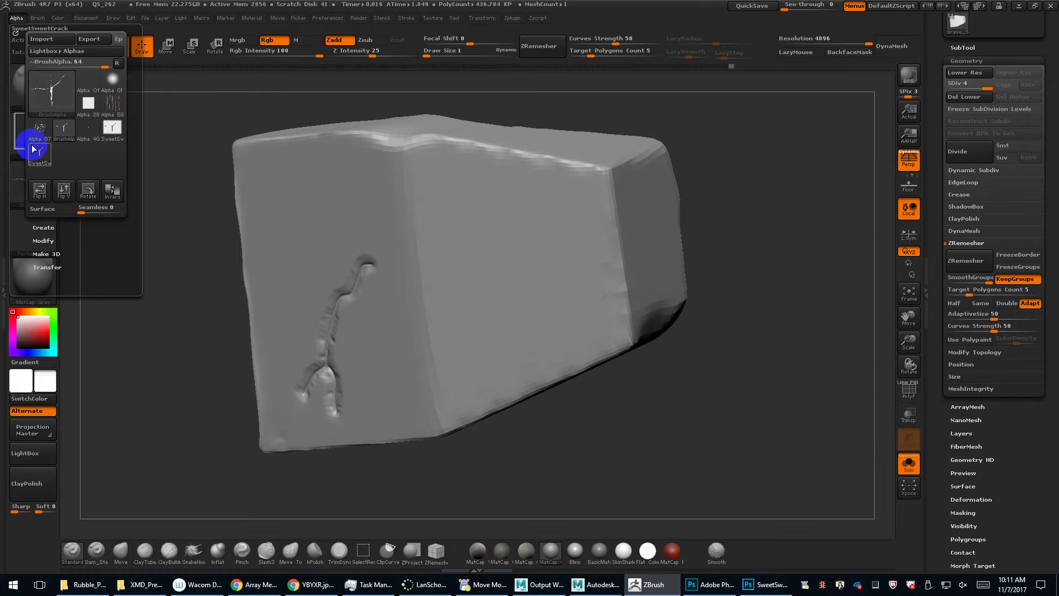
left_click(49, 240)
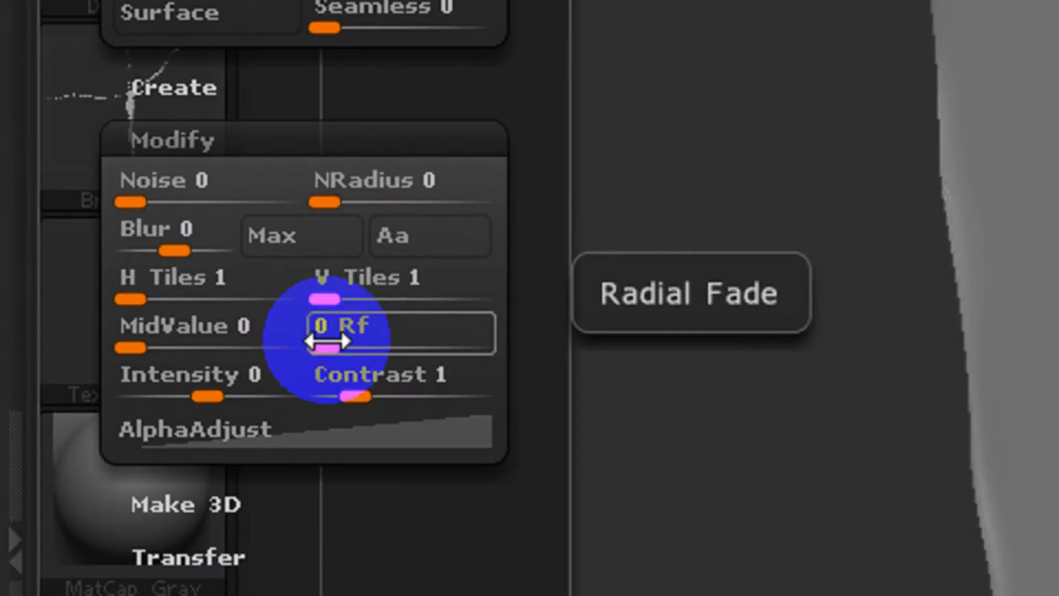
left_click_drag(82, 239, 84, 240)
left_click_drag(338, 341, 360, 339)
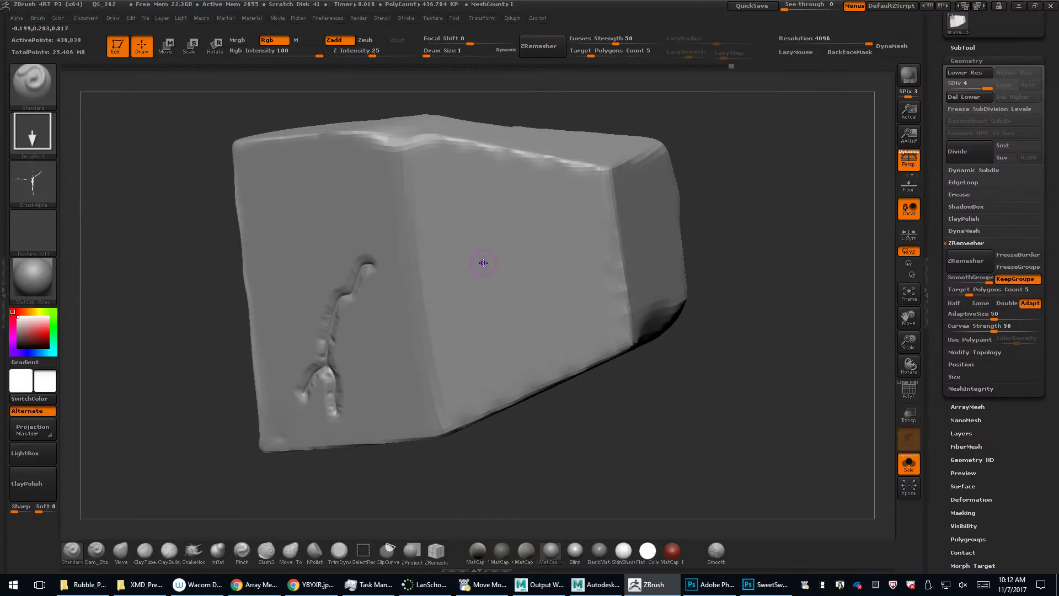
Set the brush's Z Intensity to 12, try a crack stamp on the uncracked side face and undo it.
mouse_move(357, 57)
left_mouse_down()
mouse_move(372, 53)
mouse_move(358, 55)
left_mouse_up()
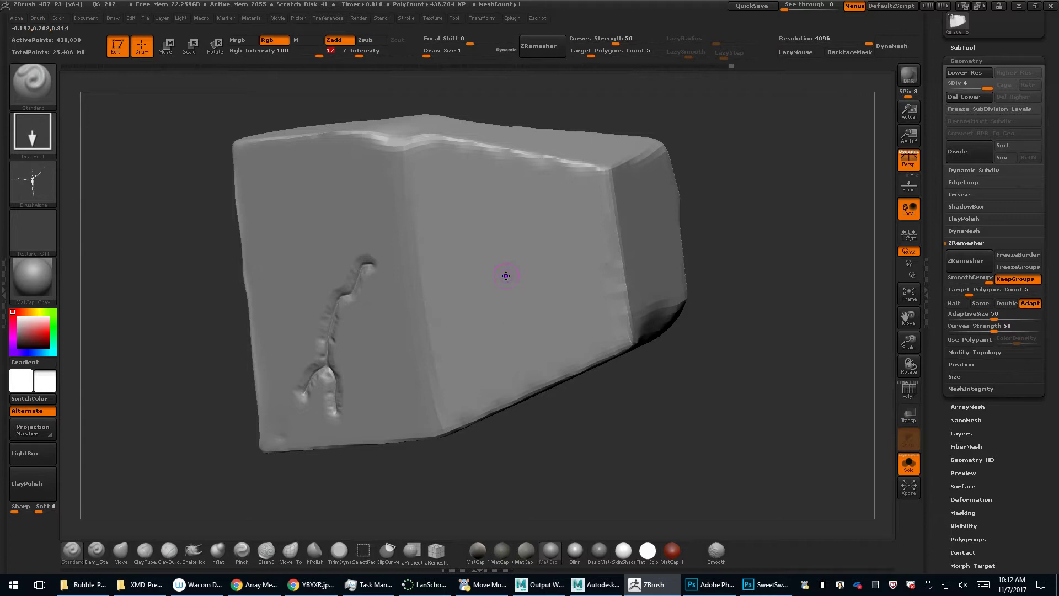
mouse_move(505, 276)
left_mouse_down()
mouse_move(601, 374)
mouse_move(669, 402)
left_mouse_up()
key("ctrl+z")
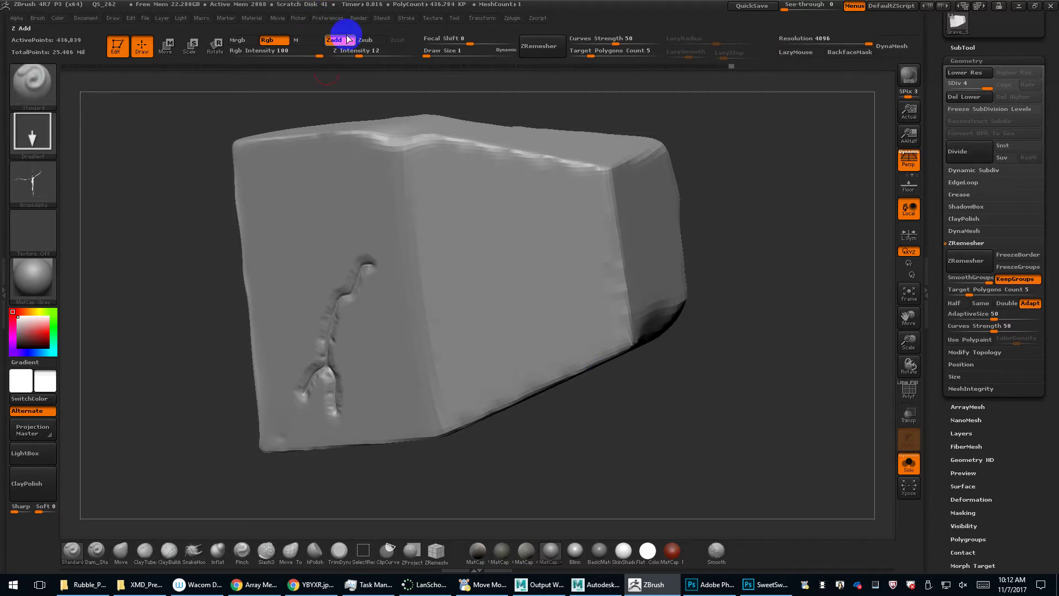
Set the brush to Zsub, test a carved crack stamp on the side face, inspect it up close and undo it.
left_click(365, 39)
left_click_drag(517, 281, 633, 399)
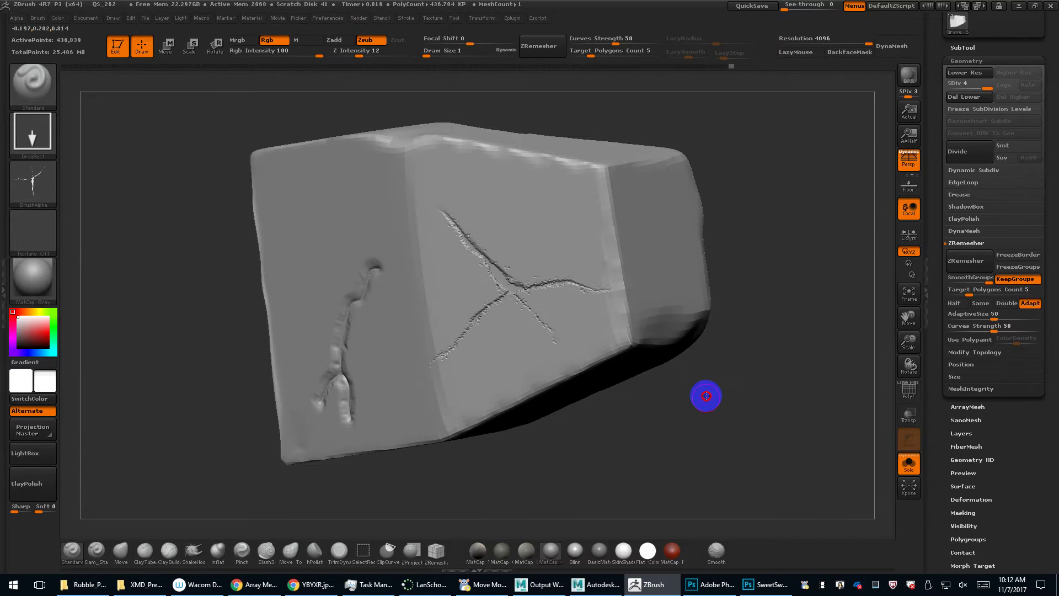
right_click_drag(706, 395, 705, 430, "ctrl")
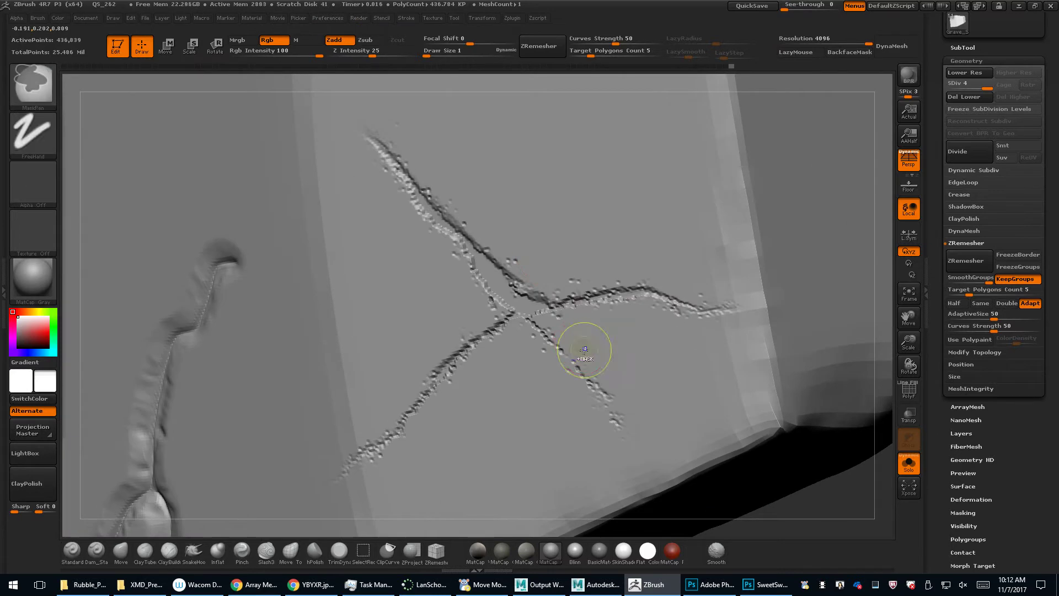
key("ctrl+z")
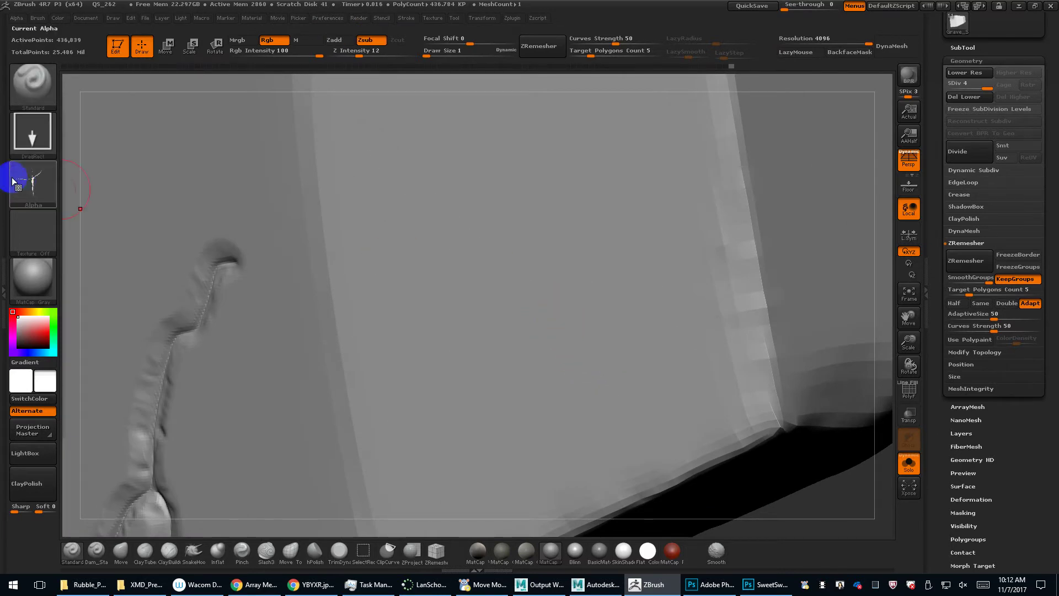
Switch to Photoshop and soften the crack on Layer 4 with a slight Gaussian Blur.
mouse_move(25, 180)
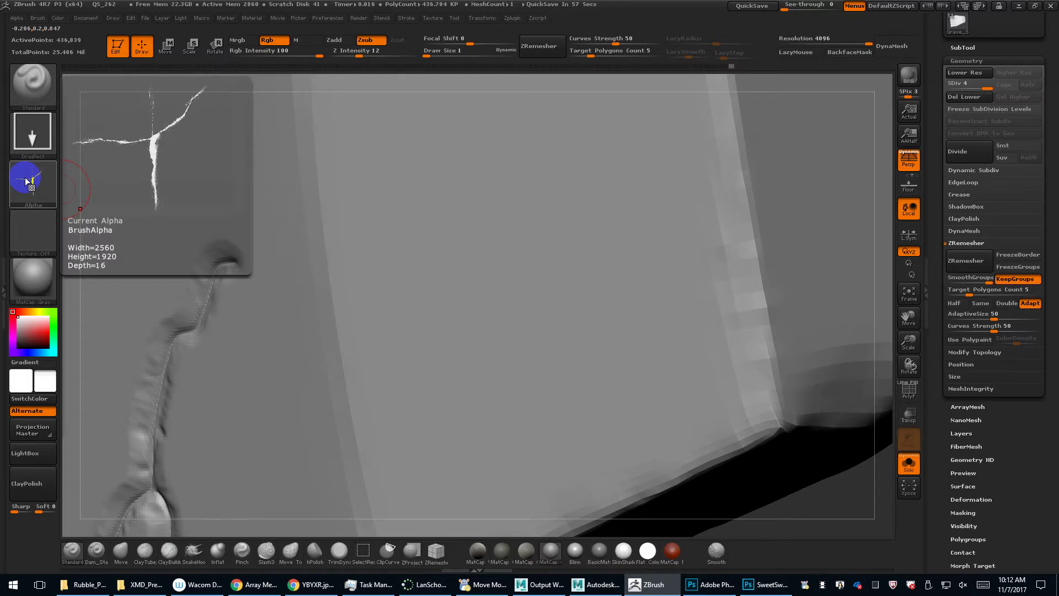
left_click(745, 582)
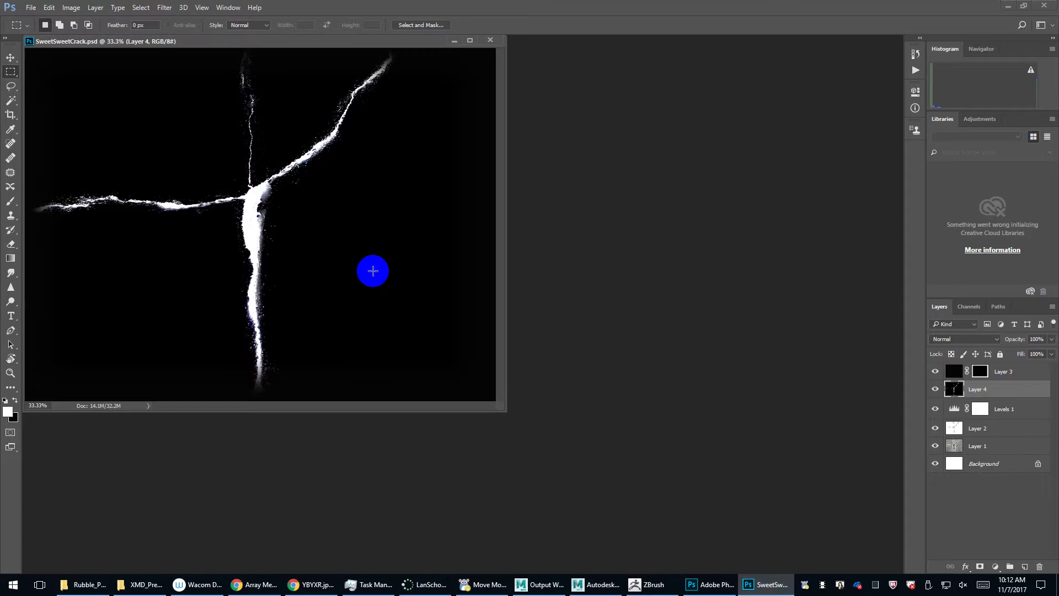
key("ctrl+1")
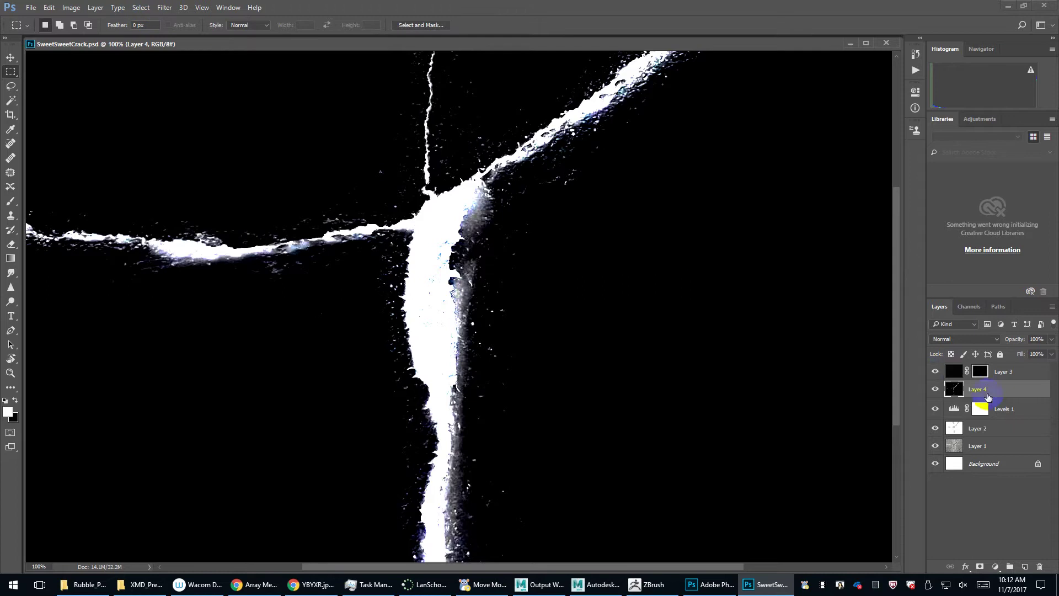
left_click(164, 7)
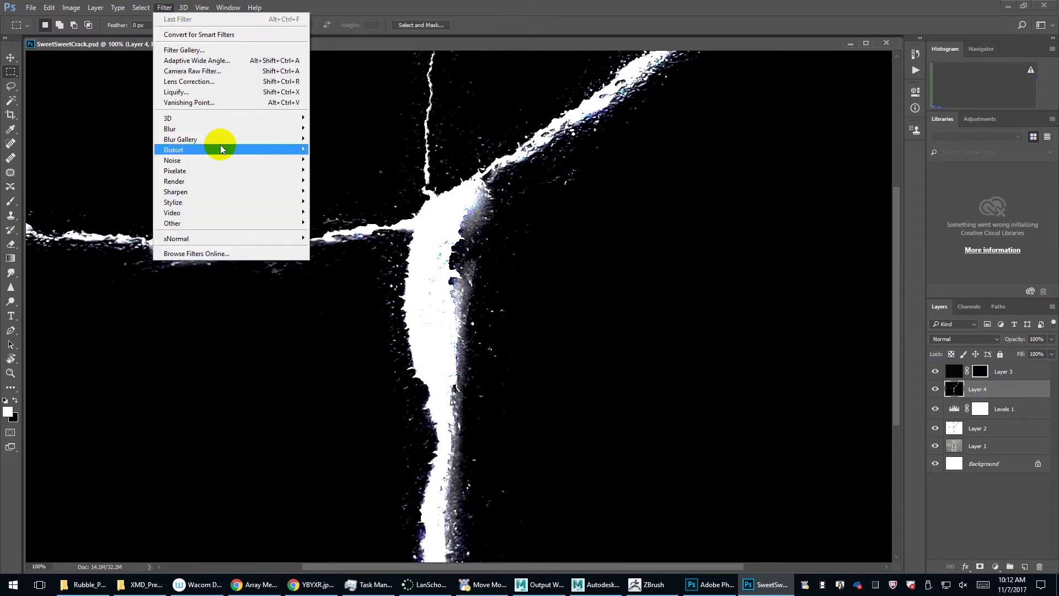
mouse_move(230, 129)
left_click(122, 170)
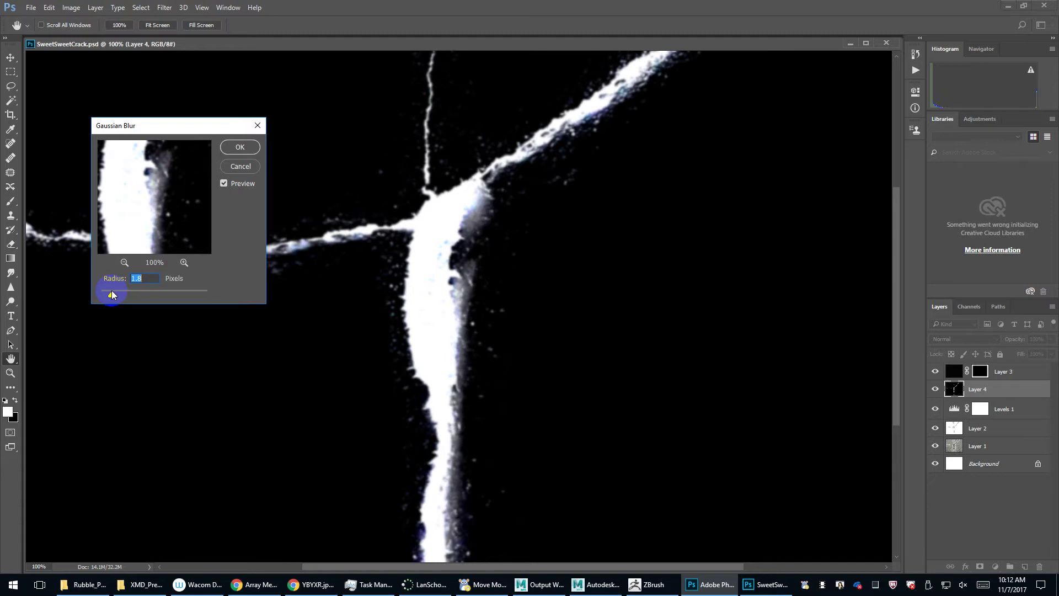
left_click(243, 146)
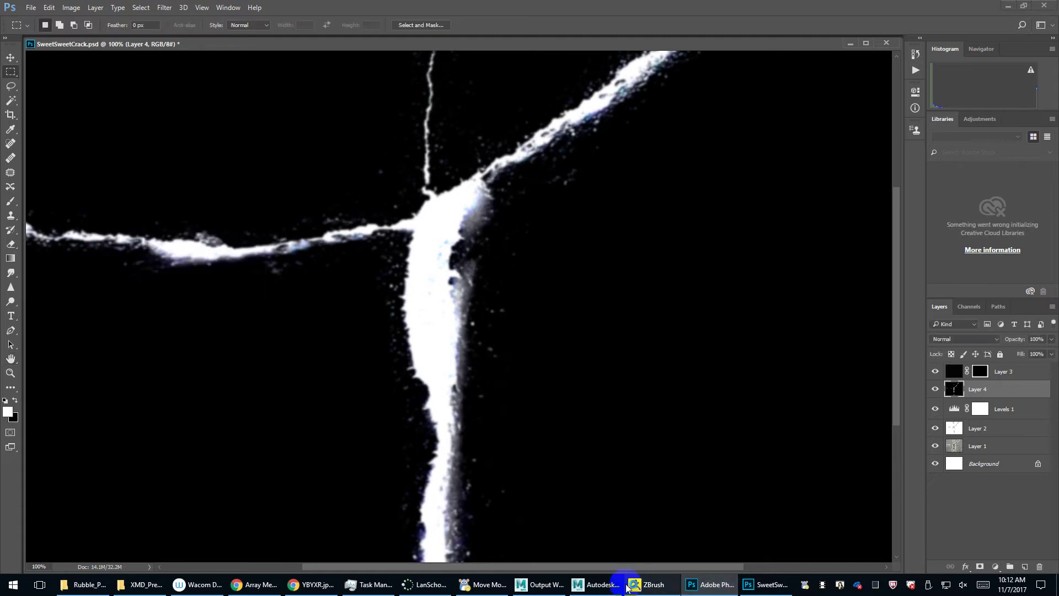
Switch back to ZBrush and apply the Blur modifier to the current crack alpha.
left_click(648, 584)
left_click(26, 148)
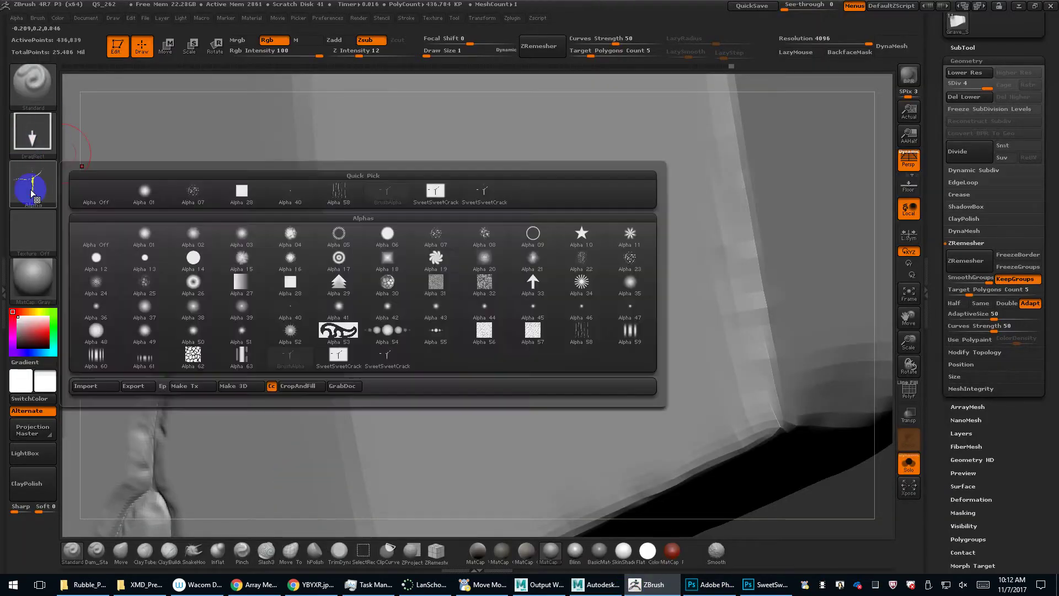
left_click(15, 18)
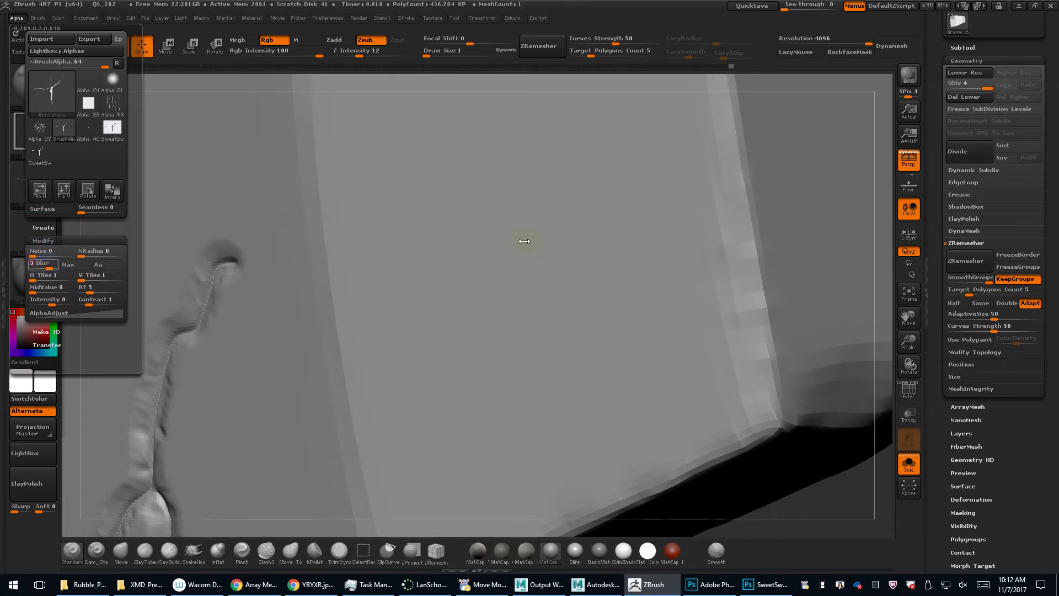
key("Return")
Try stamping the blurred crack alpha at several sizes on the block's side face and undo each stamp.
mouse_move(519, 257)
left_mouse_down()
mouse_move(719, 485)
mouse_move(787, 535)
mouse_move(799, 488)
mouse_move(715, 432)
left_mouse_up()
left_click_drag(669, 381, 656, 407, "alt")
key("ctrl+z")
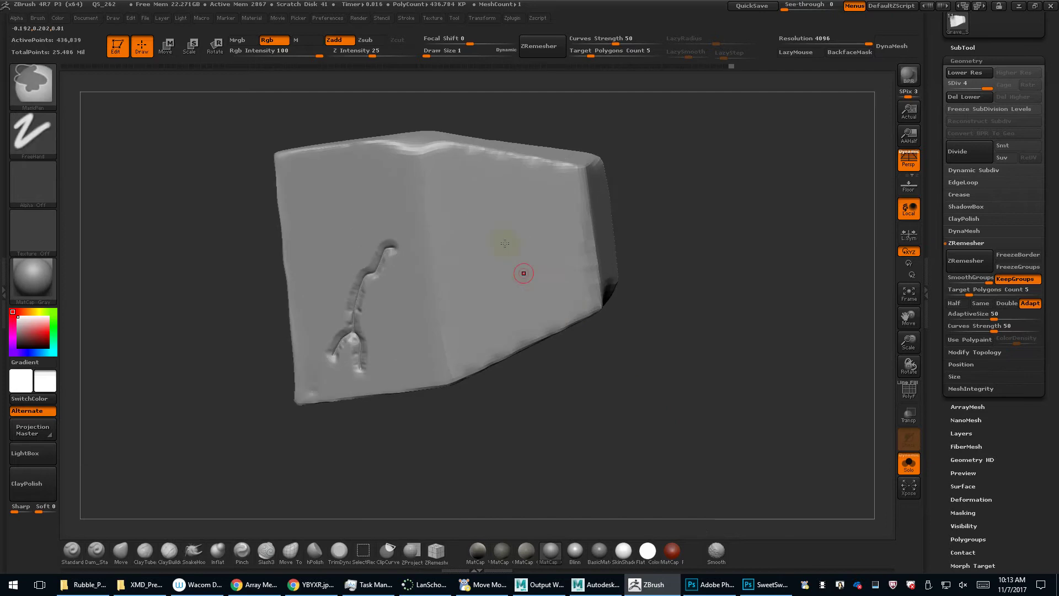
mouse_move(502, 248)
left_mouse_down()
mouse_move(622, 397)
mouse_move(607, 453)
left_mouse_up()
left_click_drag(619, 398, 615, 351)
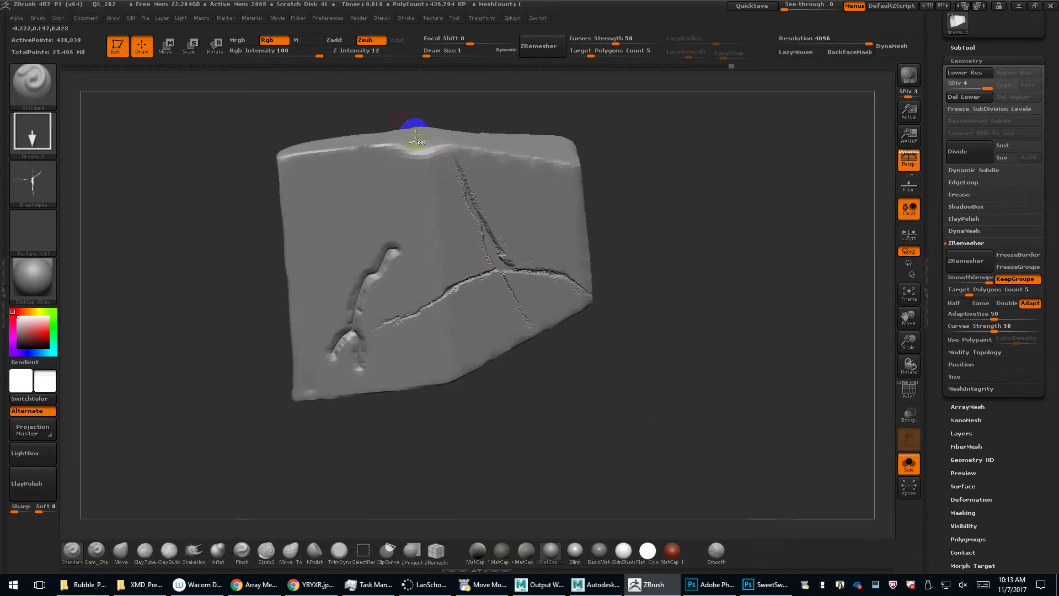
key("ctrl+z")
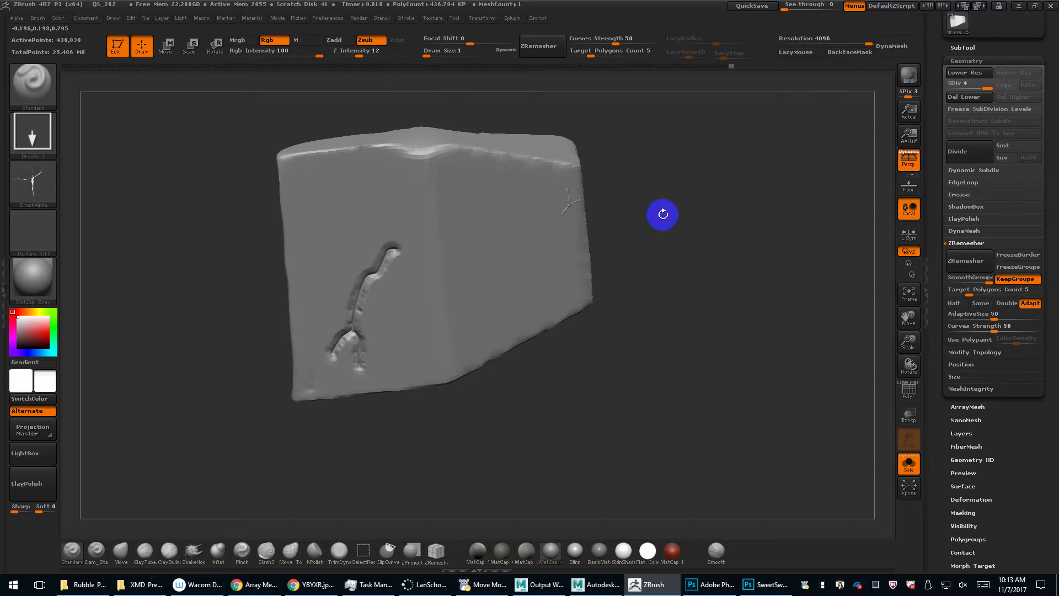
key("ctrl+z")
left_click_drag(664, 230, 707, 248)
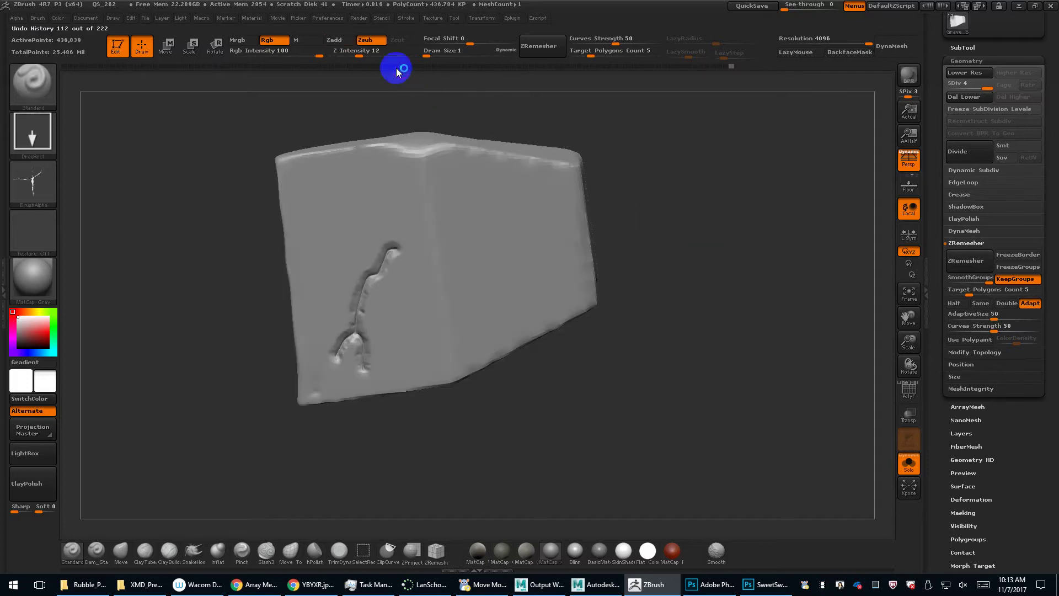
Set the Z Intensity to 5, test a large crack stamp across the side face and undo it.
left_click_drag(354, 52, 350, 54)
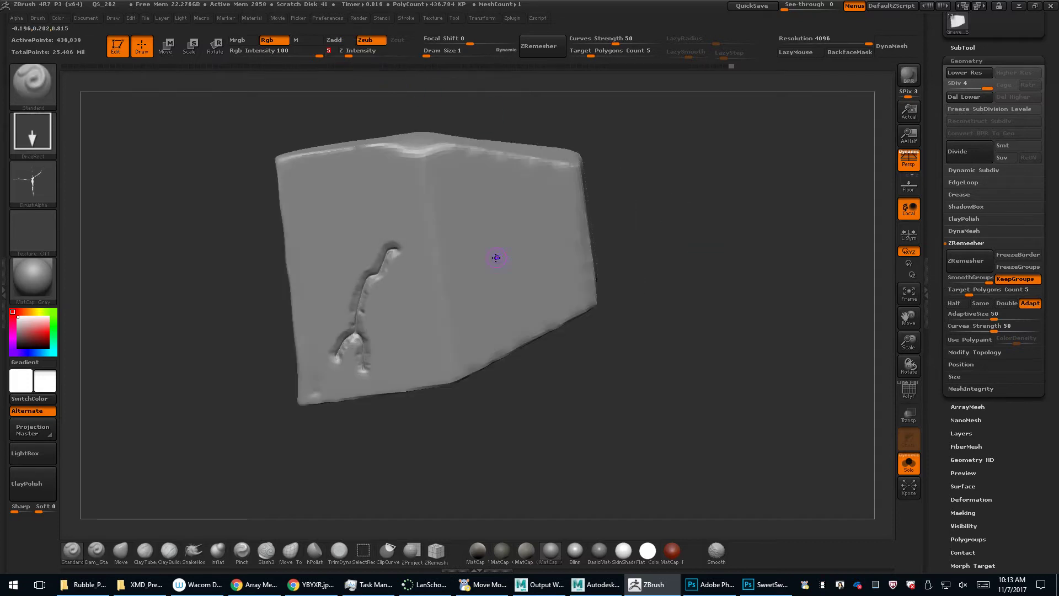
mouse_move(497, 256)
left_mouse_down()
mouse_move(643, 428)
mouse_move(702, 366)
mouse_move(728, 424)
mouse_move(737, 421)
left_mouse_up()
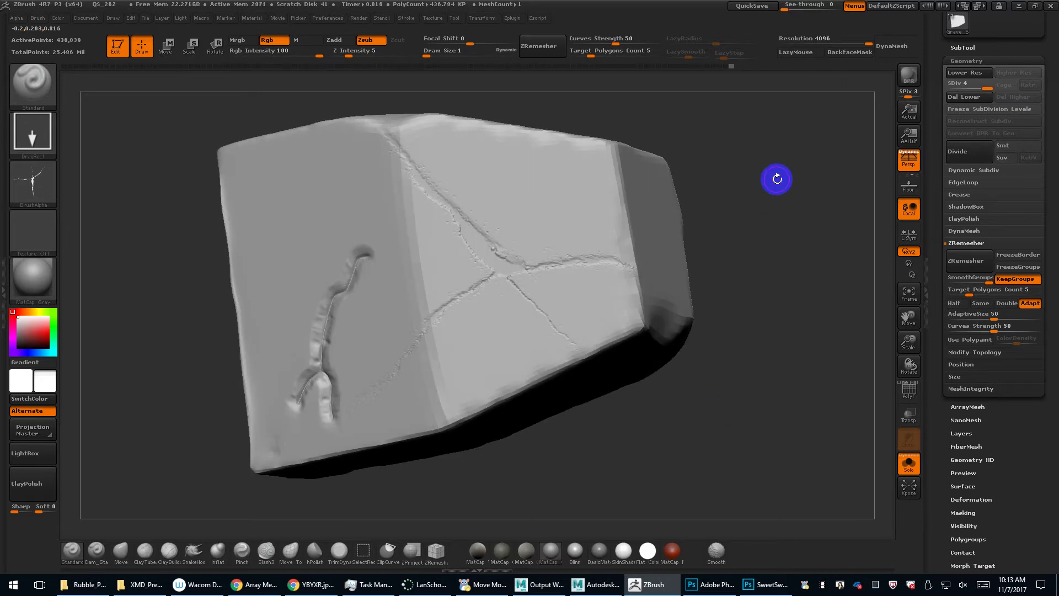
key("ctrl+z")
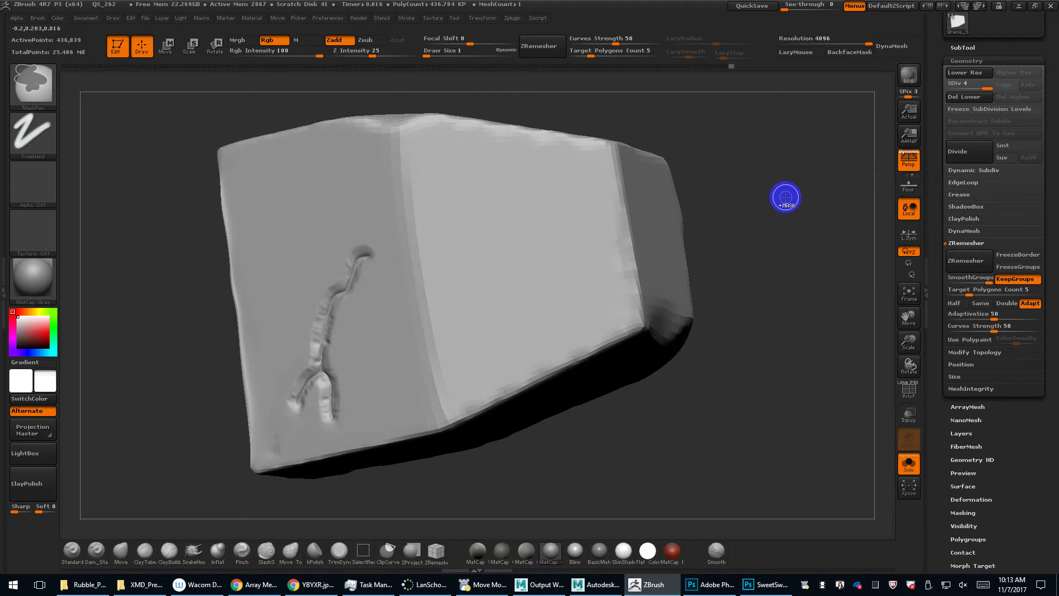
Subdivide the block to level 5 and stamp a large crack across its uncracked side face.
mouse_move(785, 196)
left_mouse_down()
mouse_move(789, 220)
mouse_move(746, 215)
left_mouse_up()
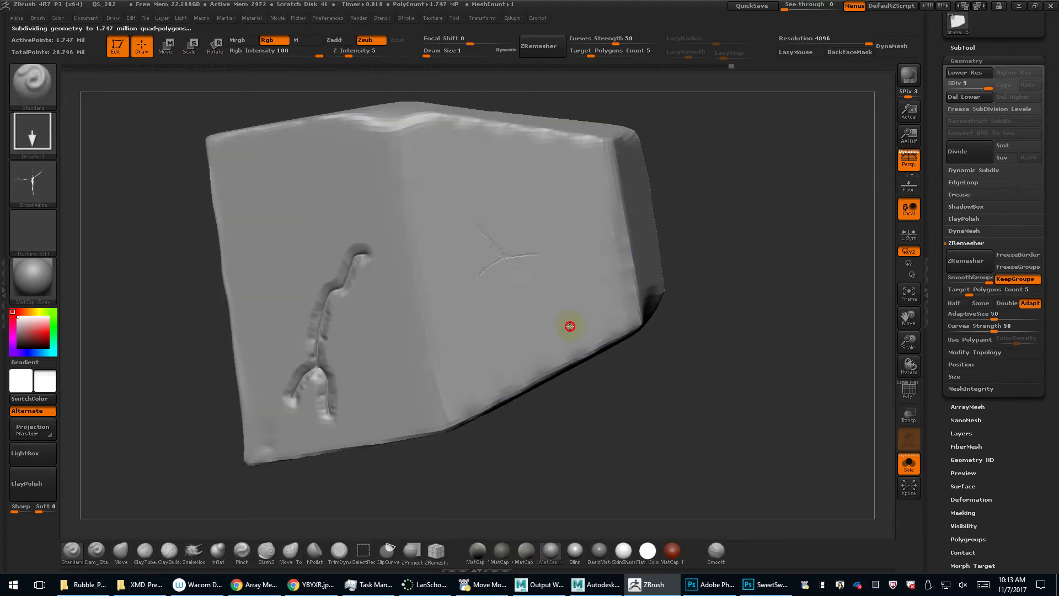
left_click_drag(570, 326, 778, 425)
left_click_drag(728, 314, 764, 459, "alt")
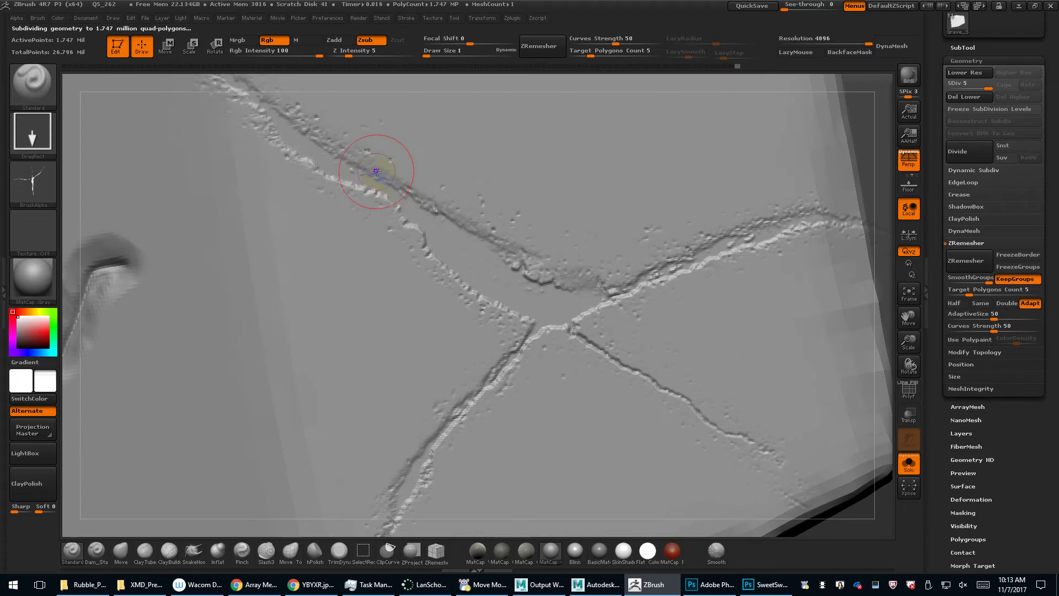
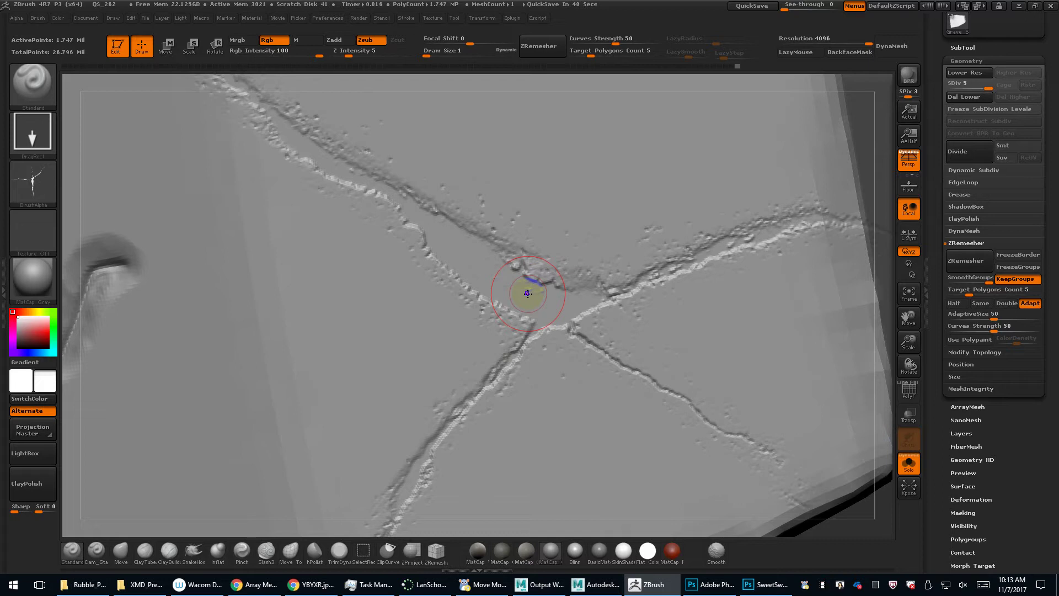
Mask the block's rough broken face using its green polygroup, leaving the purple outer faces unmasked.
key("f")
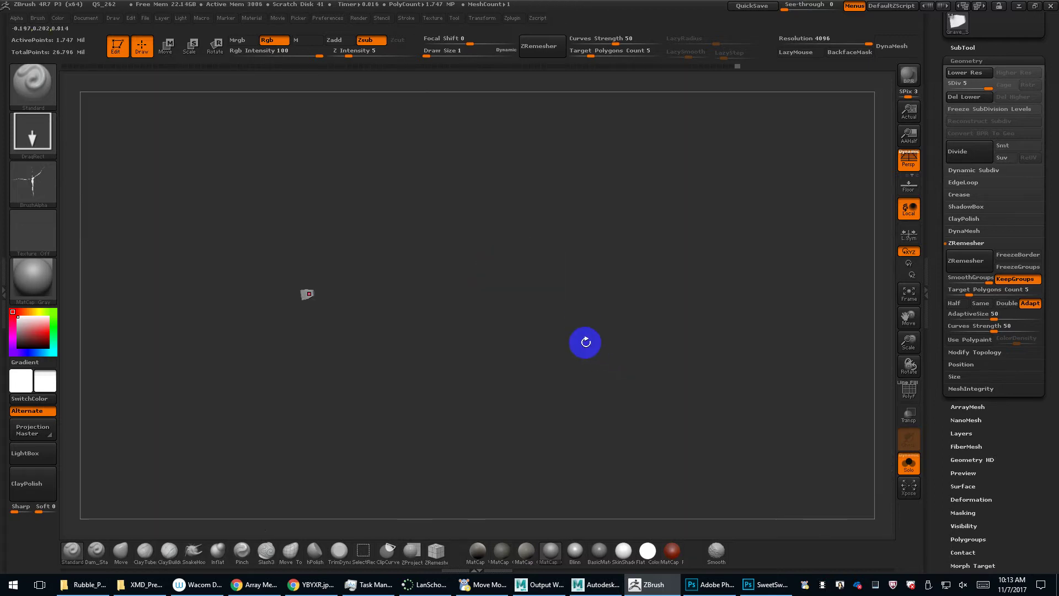
key("f")
left_click_drag(716, 467, 548, 331)
key("shift+f")
mouse_move(706, 436)
left_mouse_down()
mouse_move(728, 421)
mouse_move(715, 426)
left_mouse_up()
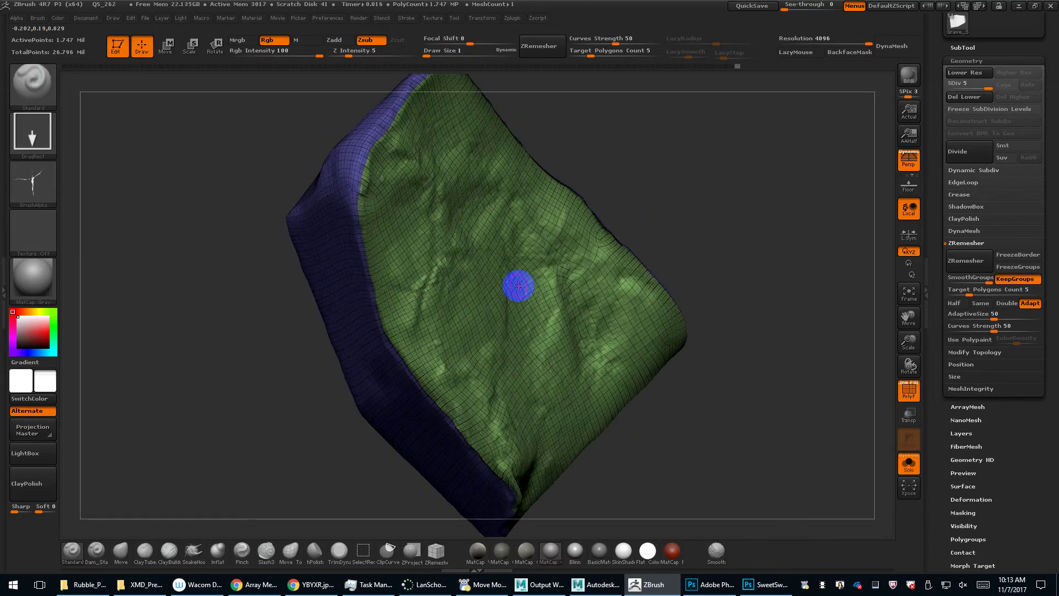
left_click(213, 46)
left_click(487, 237, "ctrl")
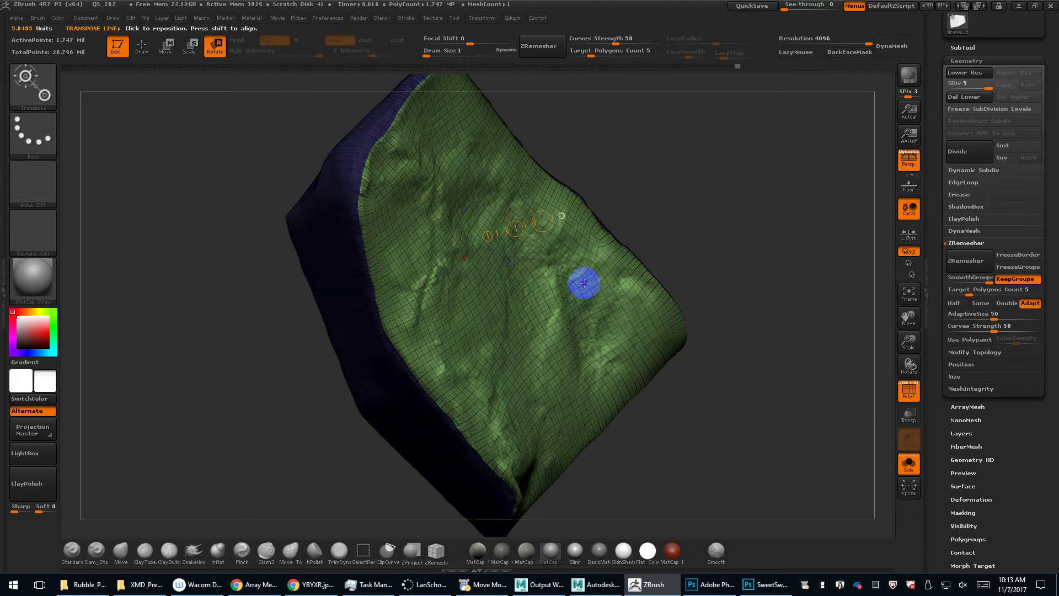
left_click(707, 331, "ctrl")
left_click_drag(777, 347, 808, 325)
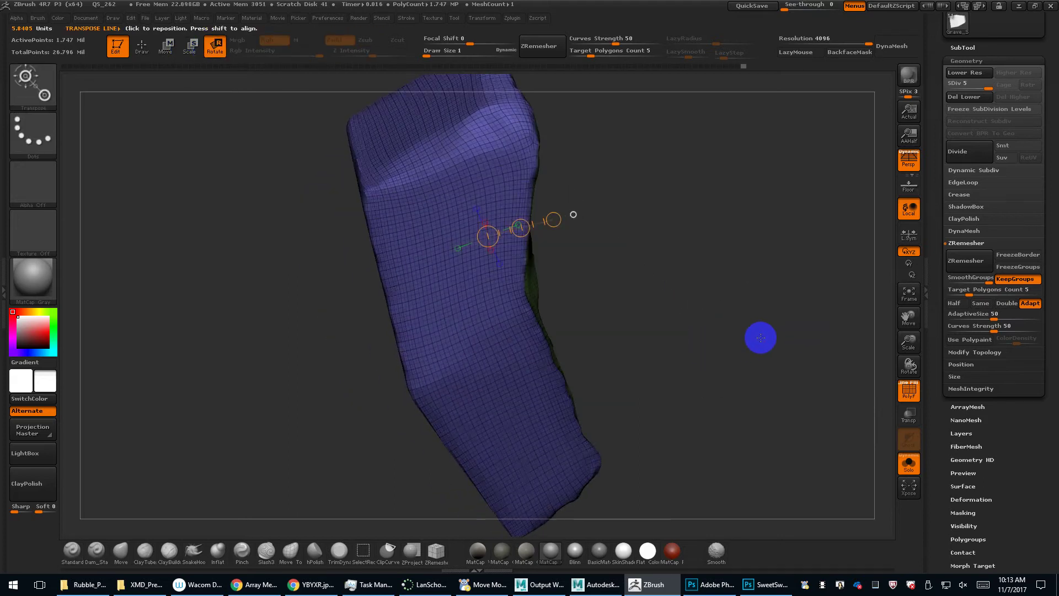
key("shift+f")
Activate surface noise on the block's unmasked faces with a Noise Scale of 1.97697.
left_click_drag(622, 327, 696, 281)
left_click_drag(764, 383, 684, 338)
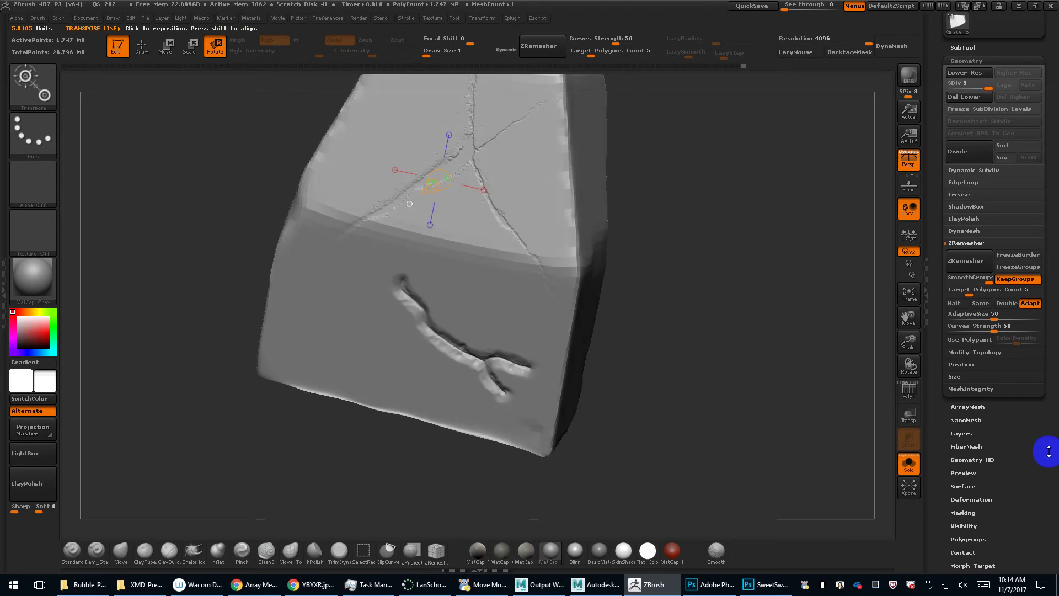
left_click_drag(944, 447, 951, 386)
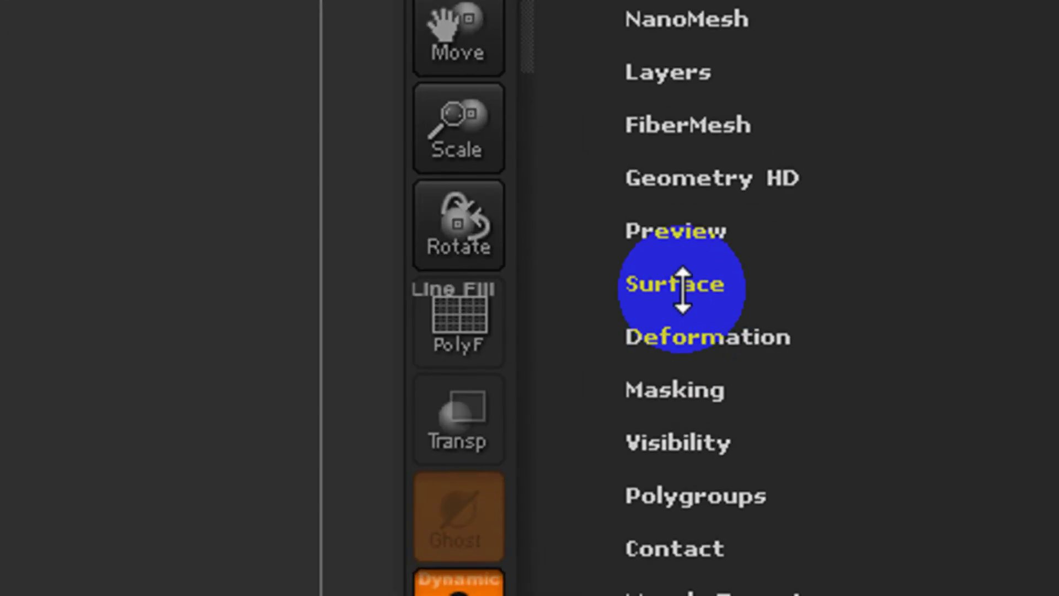
left_click(683, 284)
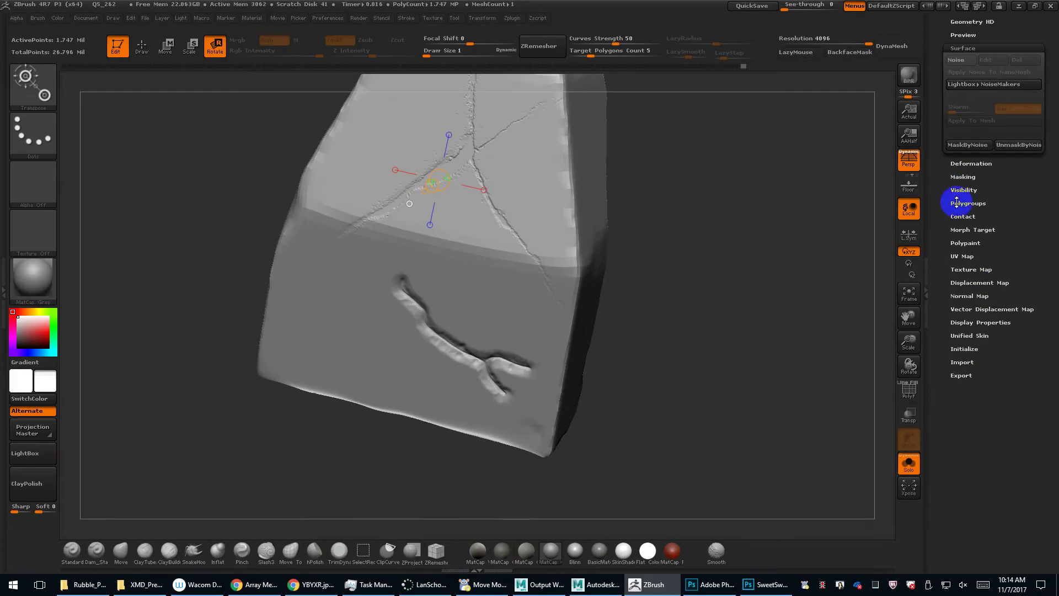
left_click_drag(957, 203, 953, 279)
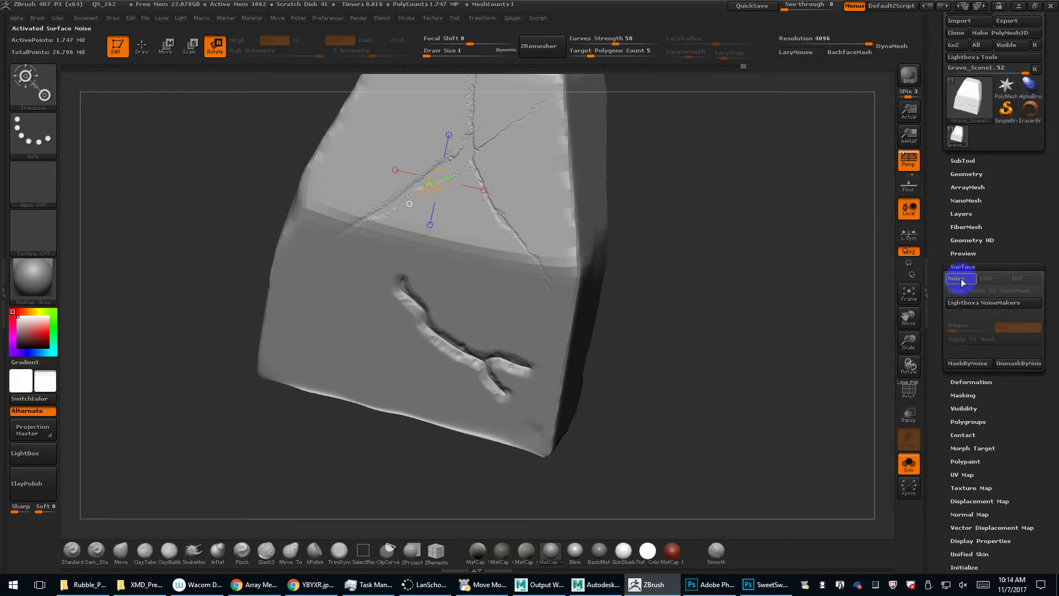
left_click(960, 279)
left_click_drag(807, 358, 815, 336)
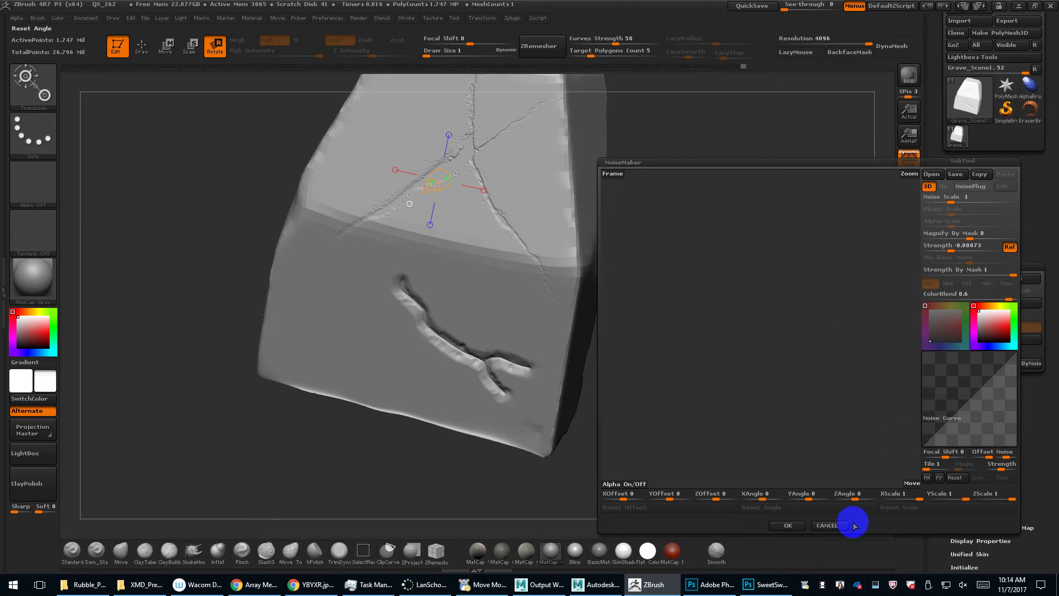
left_click(787, 525)
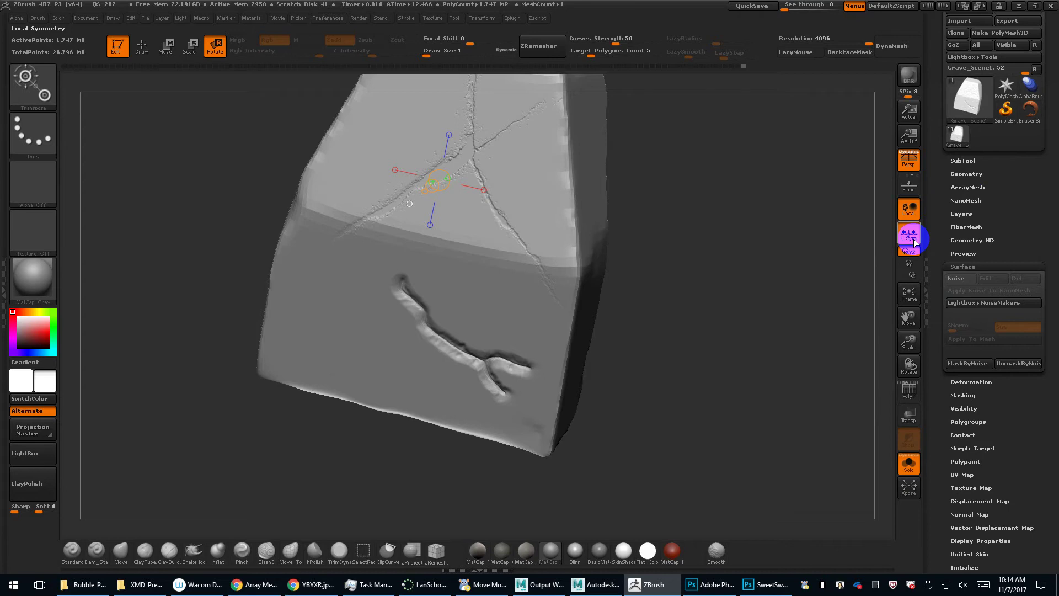
left_click(963, 280)
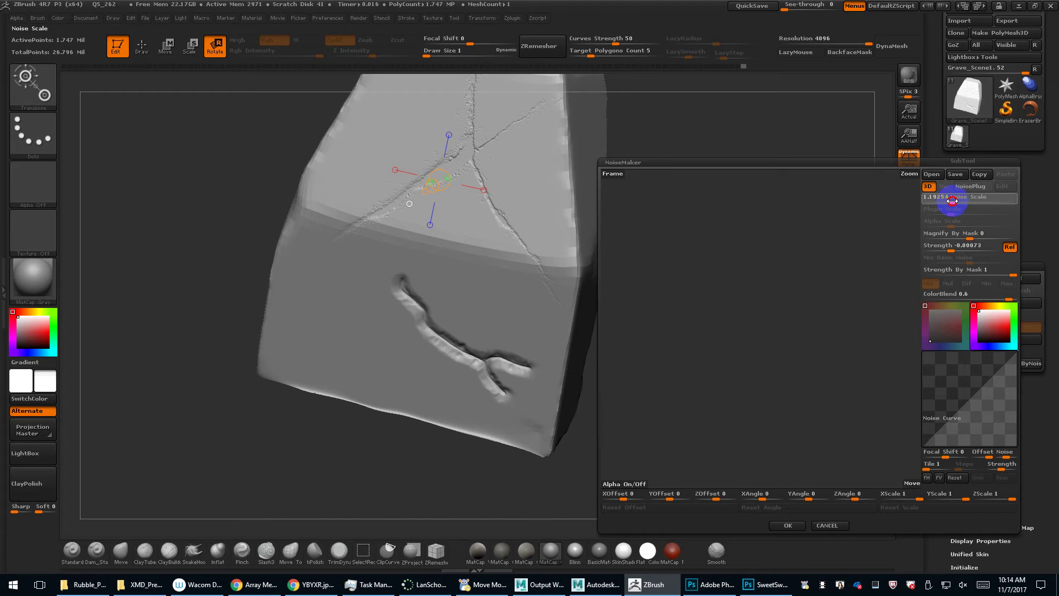
left_click_drag(950, 200, 955, 202)
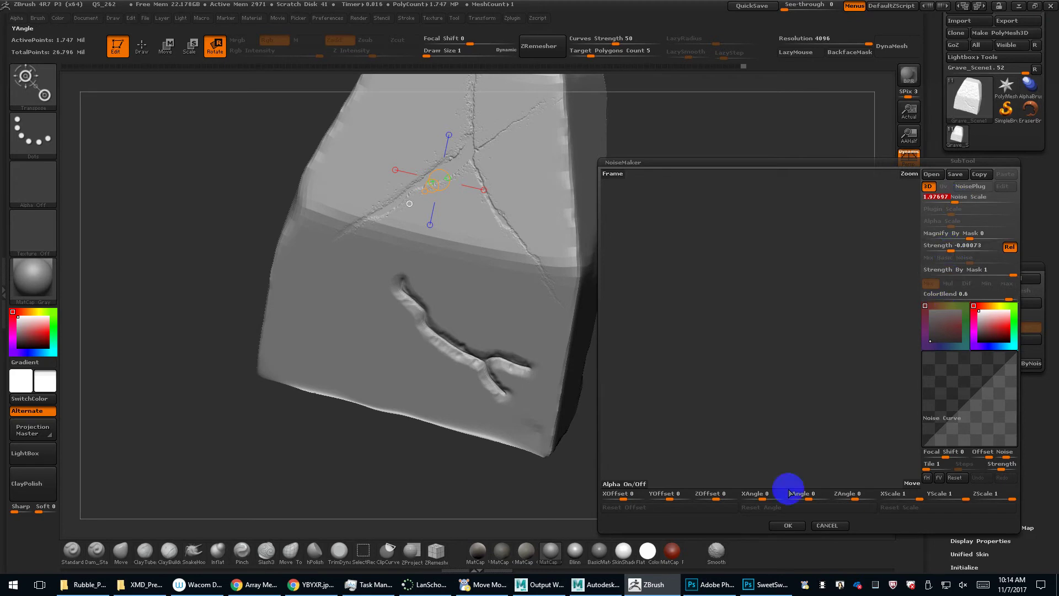
left_click(784, 526)
left_click_drag(759, 449, 692, 373)
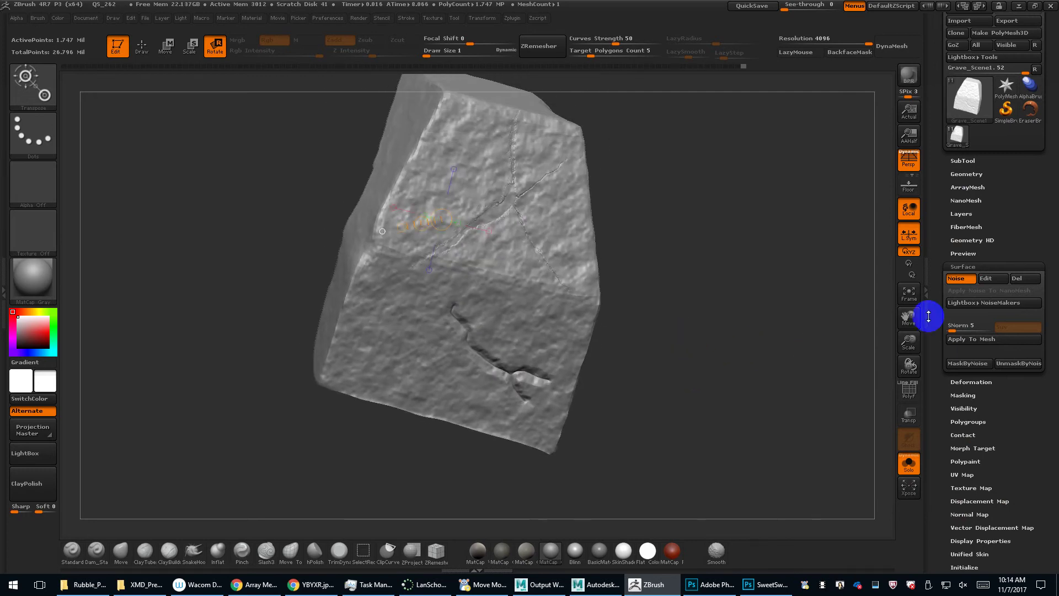
left_click(986, 280)
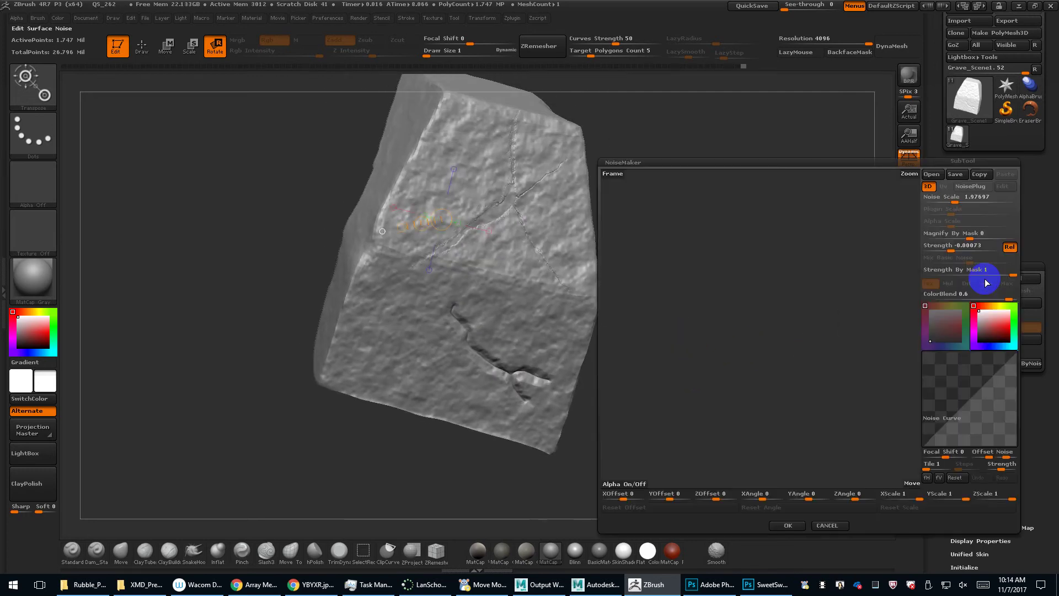
left_click(970, 187)
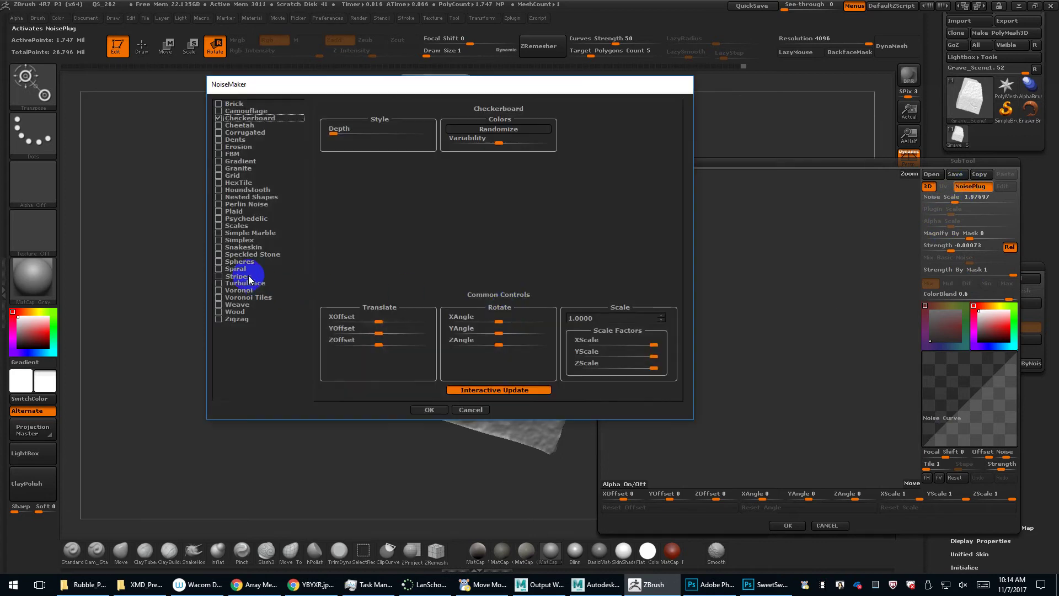
left_click(223, 291)
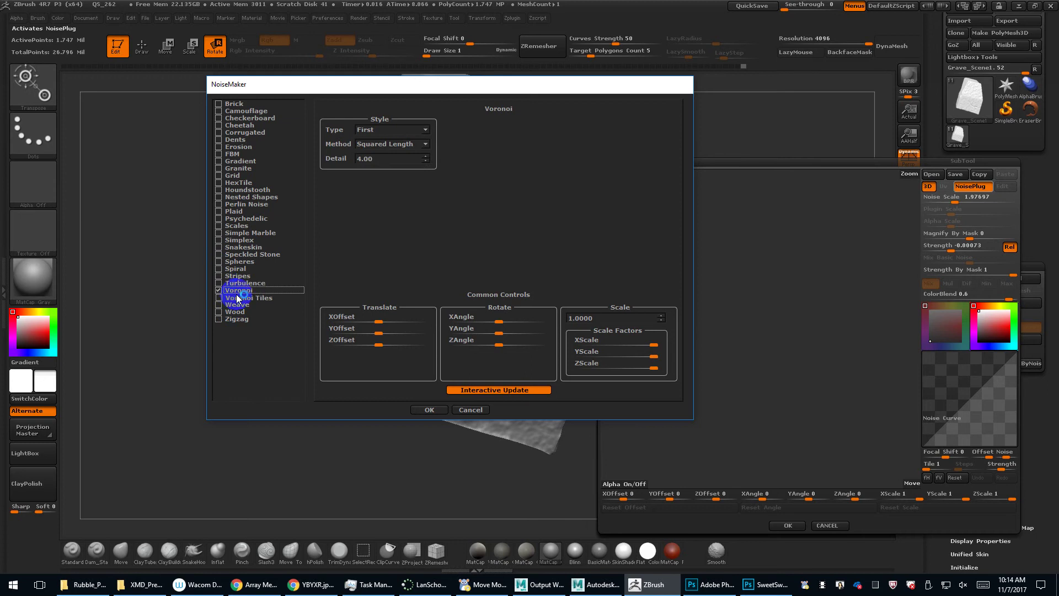
left_click(474, 409)
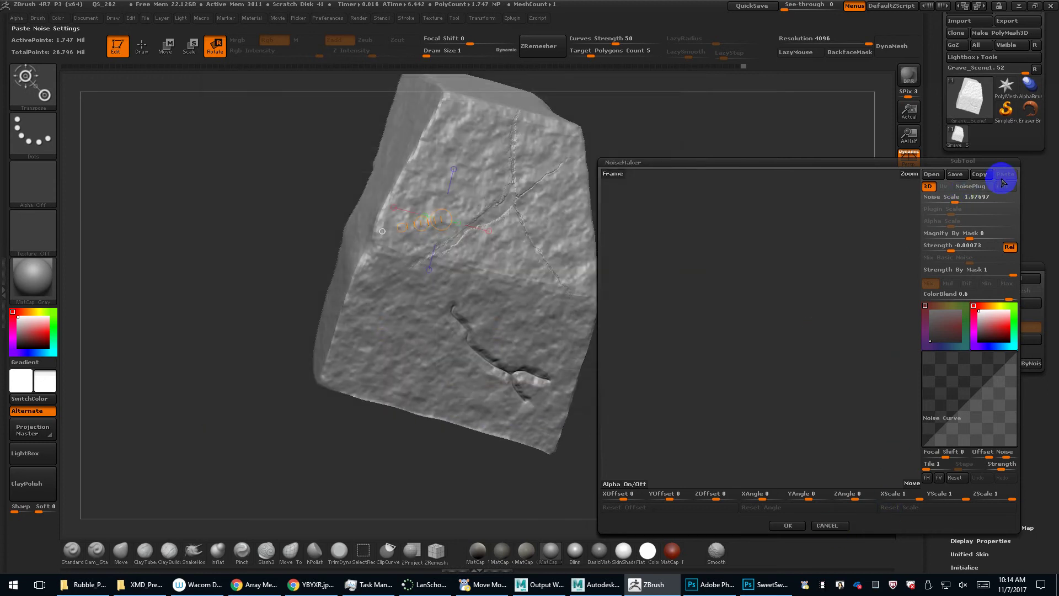
left_click(830, 525)
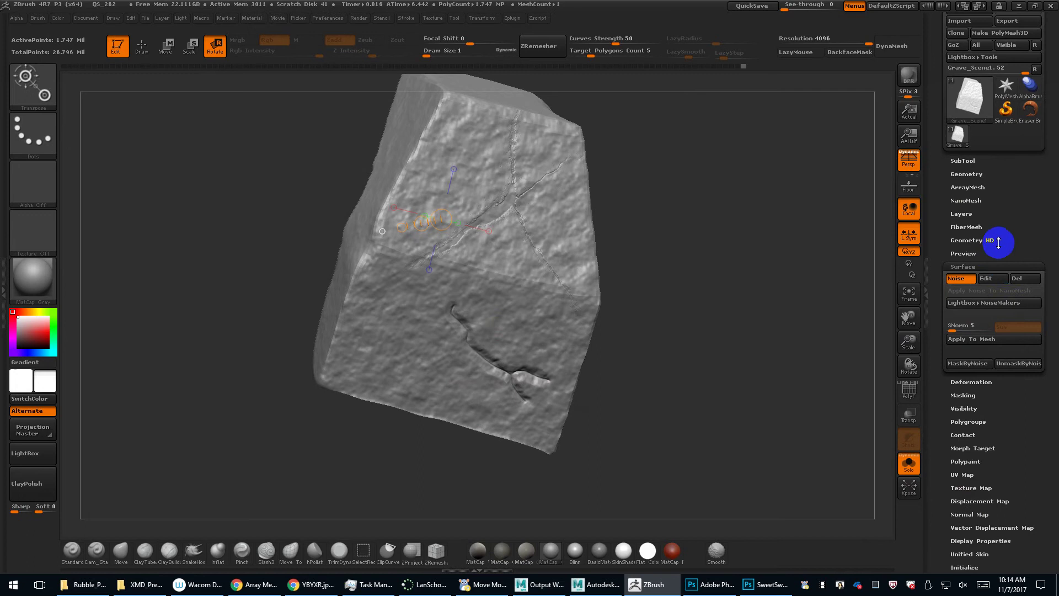
Load the Noise09.ZNM preset from the NoiseMakers library as the block's surface noise.
left_click(1001, 303)
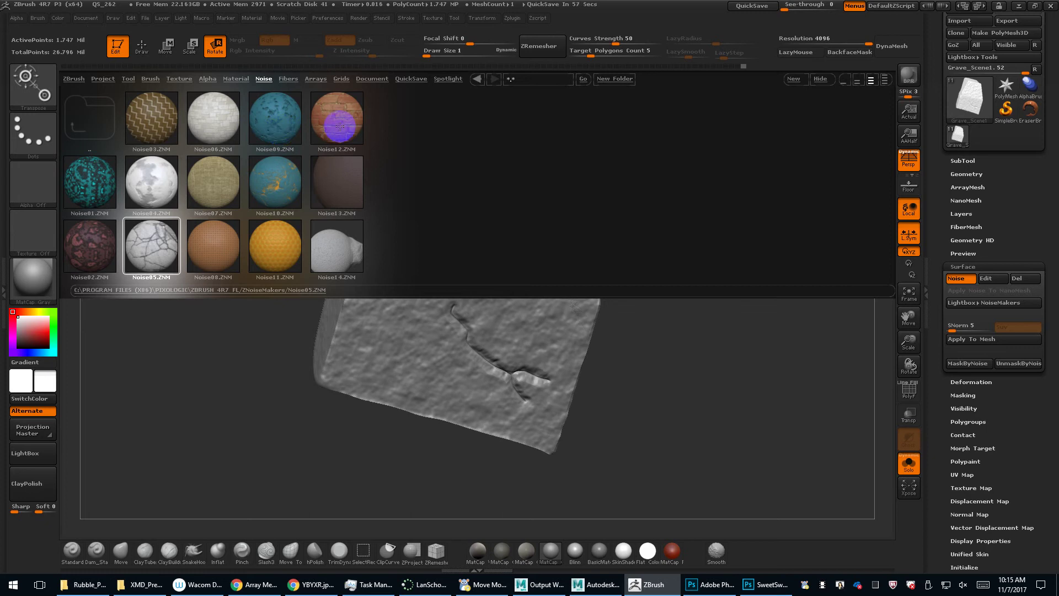
left_click(281, 121)
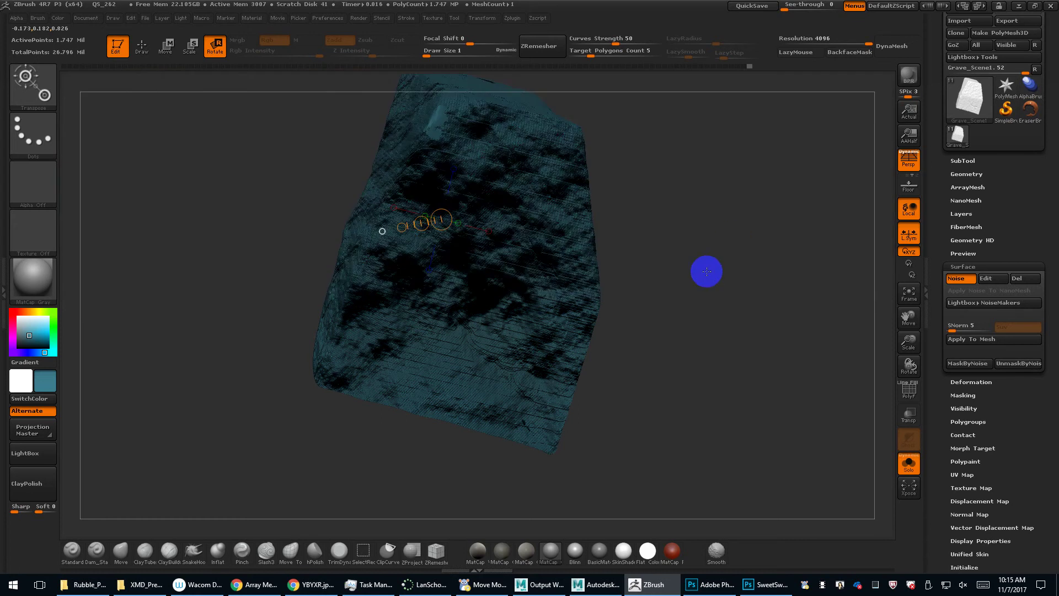
mouse_move(704, 272)
left_mouse_down()
mouse_move(735, 267)
mouse_move(717, 272)
left_mouse_up()
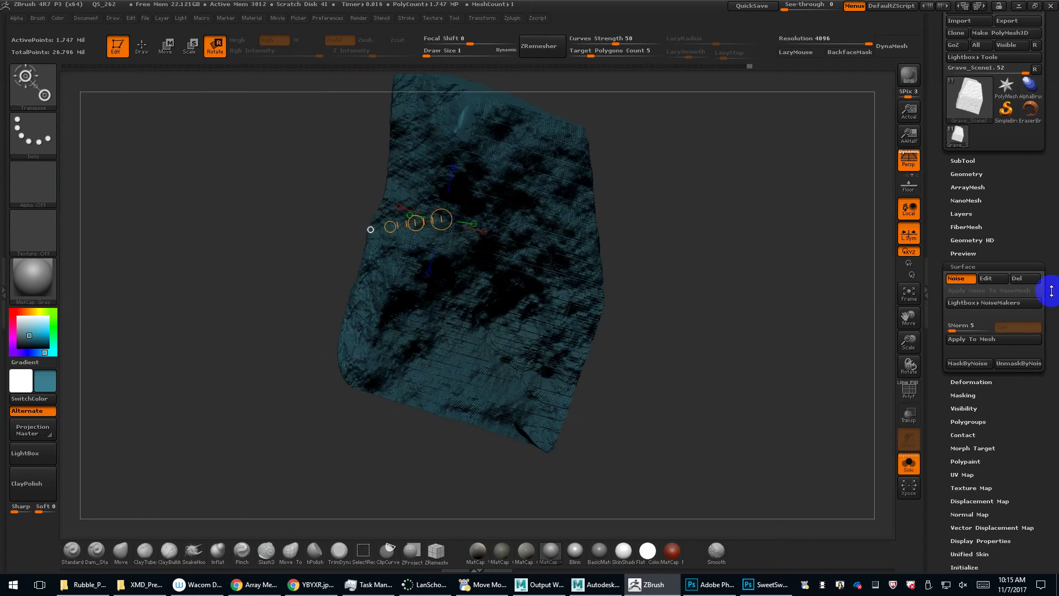
Set the surface noise's Strength to -0.00135 and its Noise Scale to about 21.75, and check the preview around the block.
left_click(984, 278)
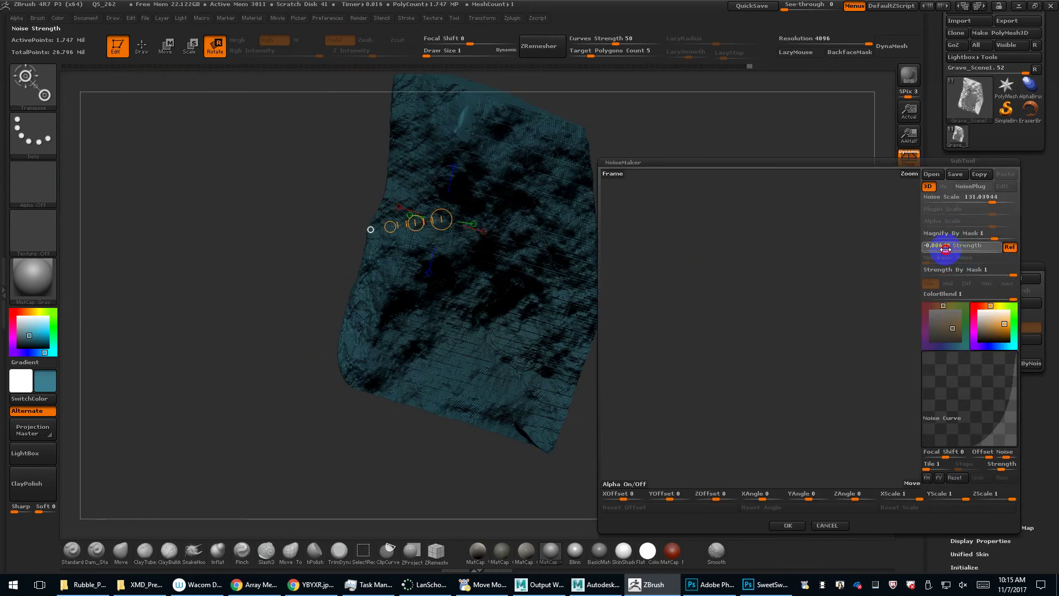
left_click_drag(942, 249, 950, 249)
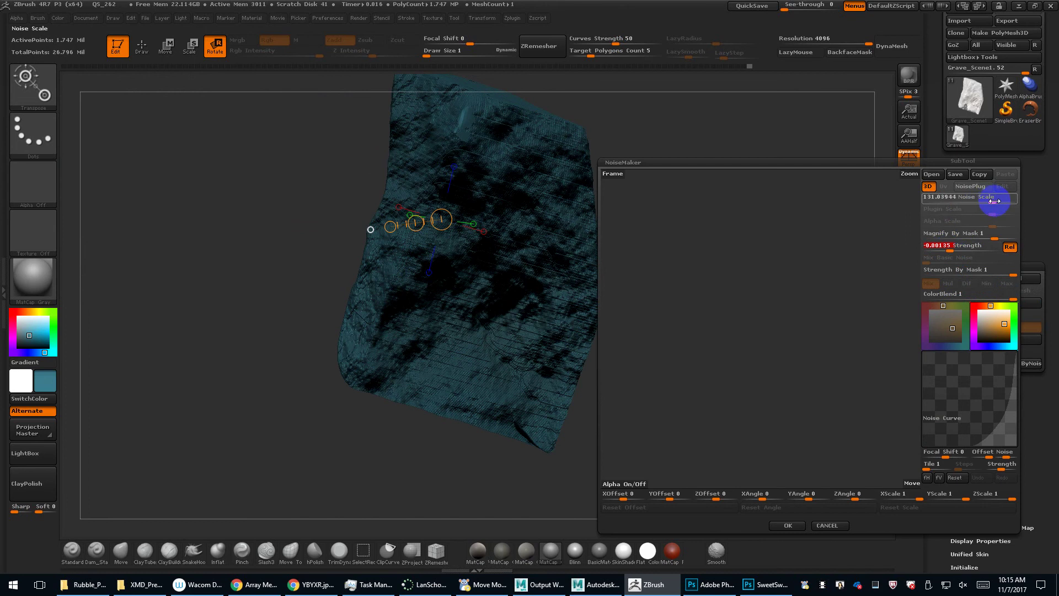
left_click_drag(994, 201, 973, 201)
left_click(791, 526)
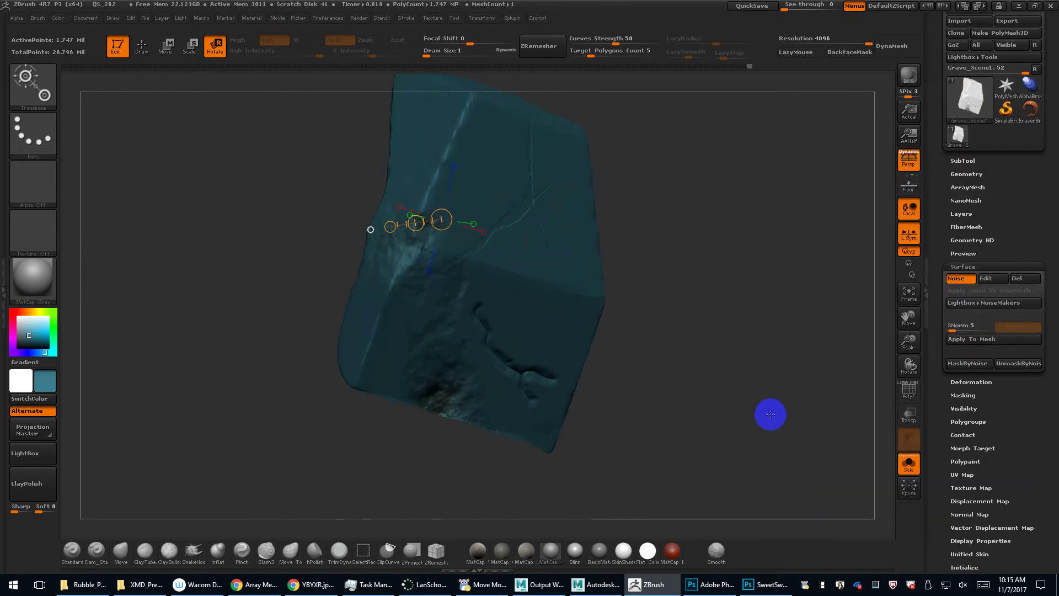
left_click_drag(769, 414, 719, 413)
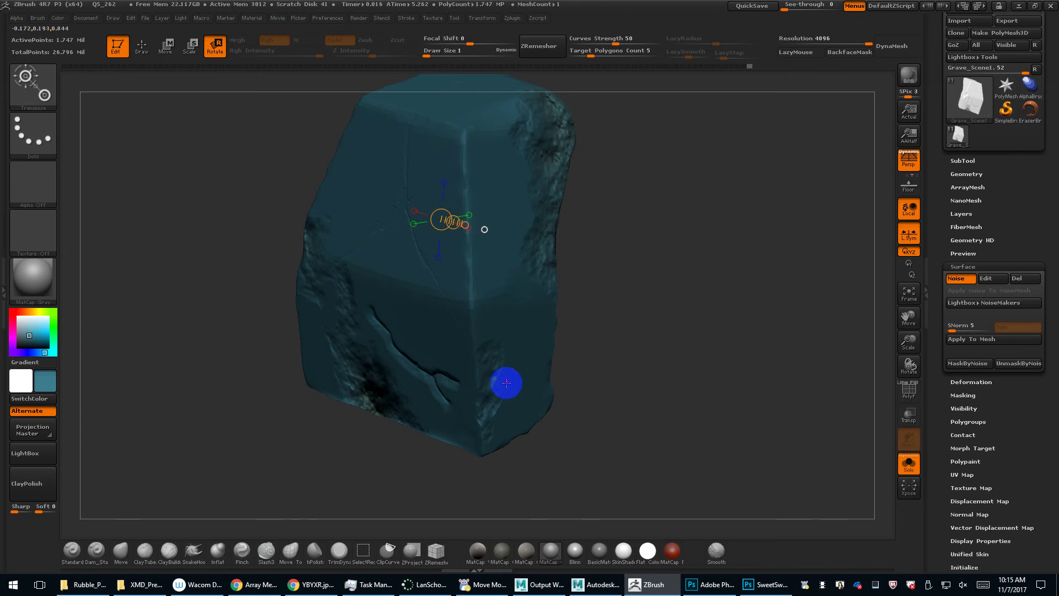
left_click_drag(506, 381, 750, 373)
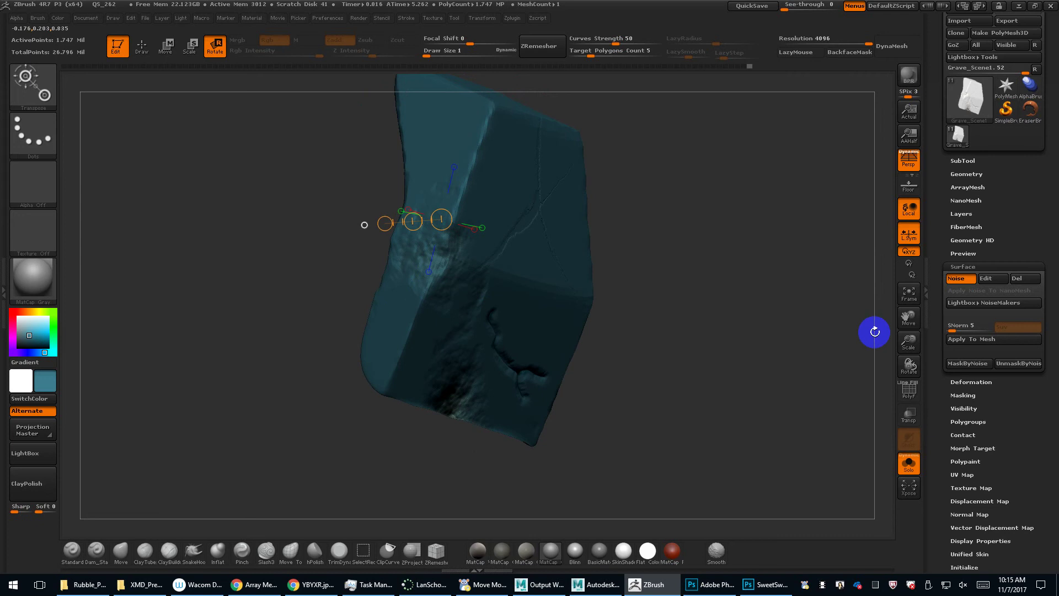
Try applying the surface noise to the mesh and inspect the edges around the masked broken face.
left_click(982, 339)
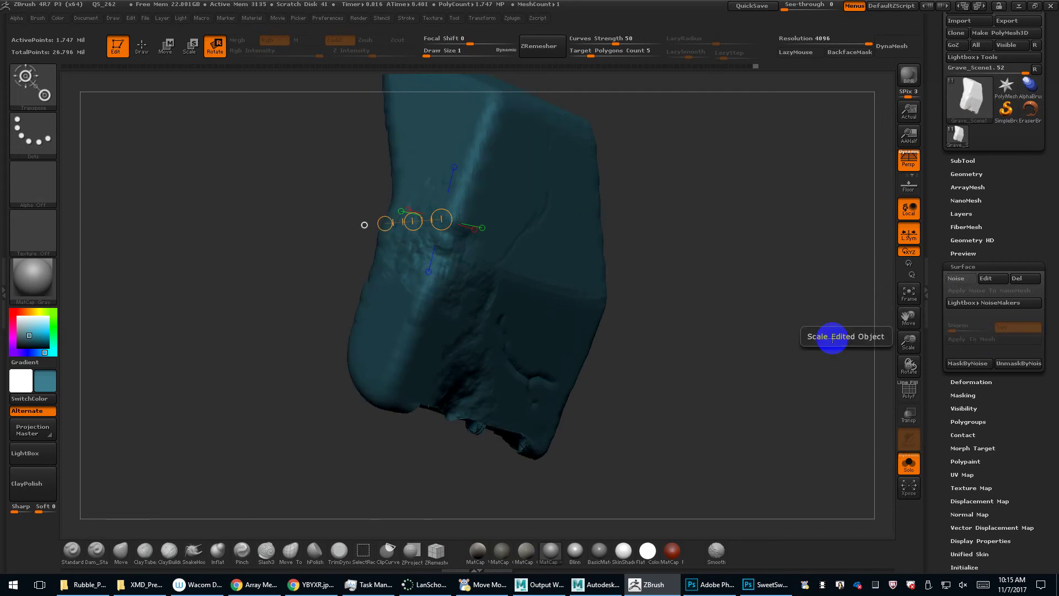
left_click_drag(765, 337, 778, 294)
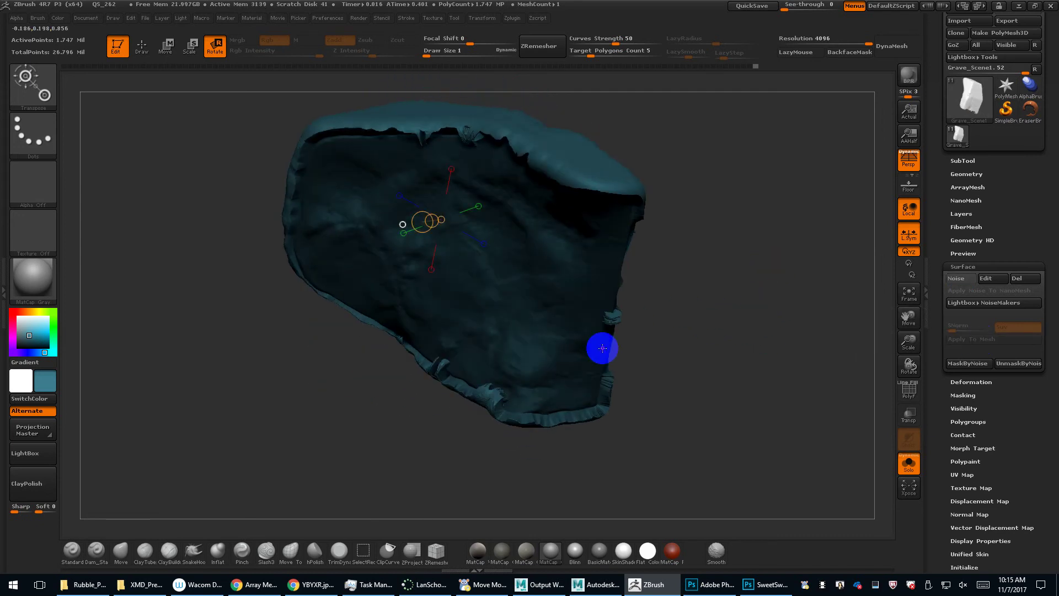
mouse_move(627, 302)
left_mouse_down()
mouse_move(677, 303)
mouse_move(534, 260)
left_mouse_up()
left_click_drag(616, 322, 633, 362)
Reactivate the surface noise, weaken its Strength to about -0.0002 and apply it to the mesh.
left_click(960, 278)
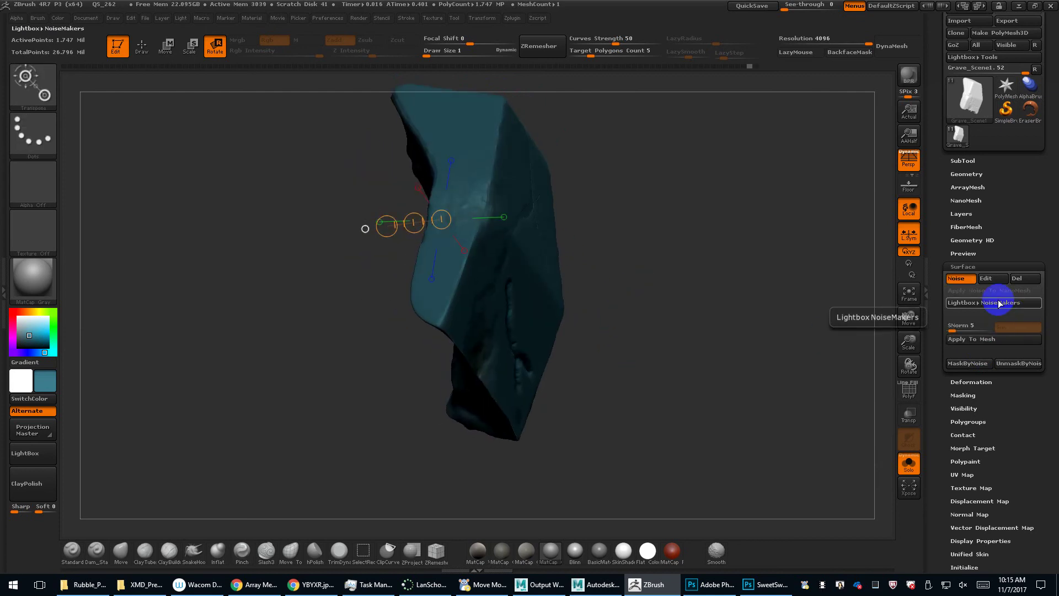
left_click_drag(811, 311, 732, 315)
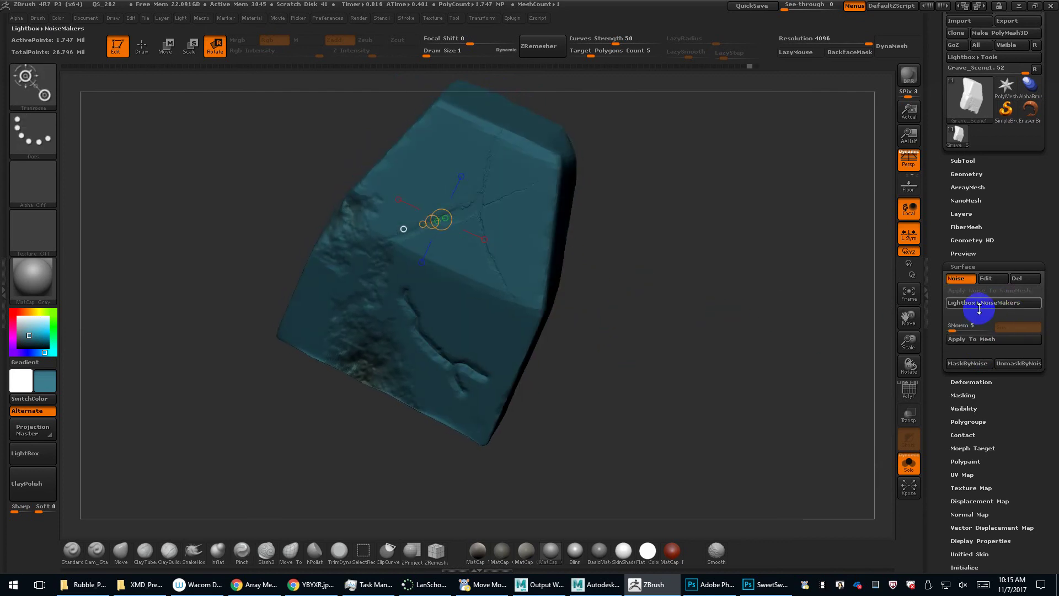
left_click(990, 278)
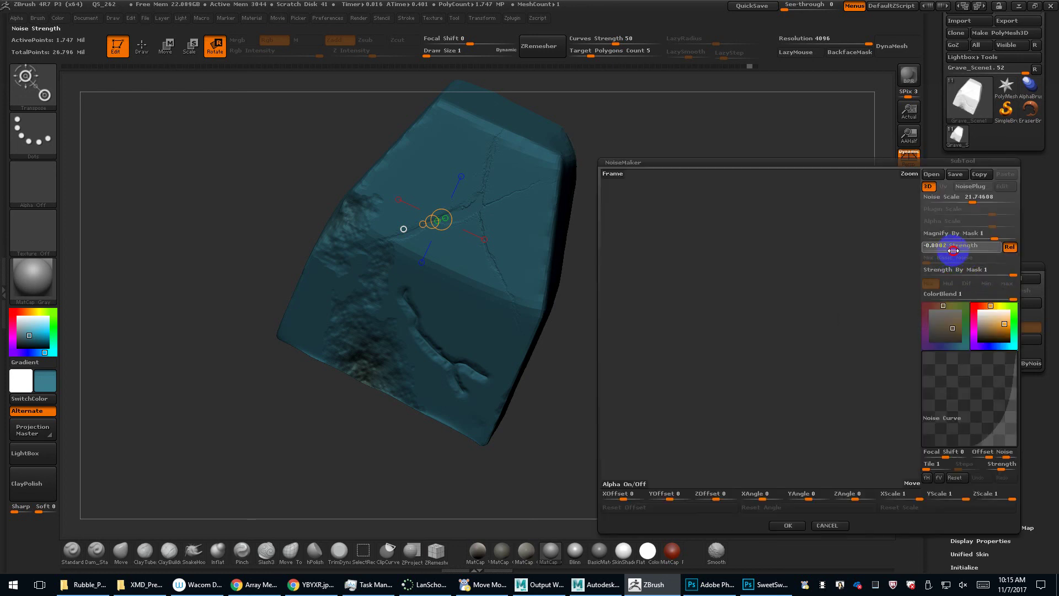
left_click(784, 525)
left_click(969, 340)
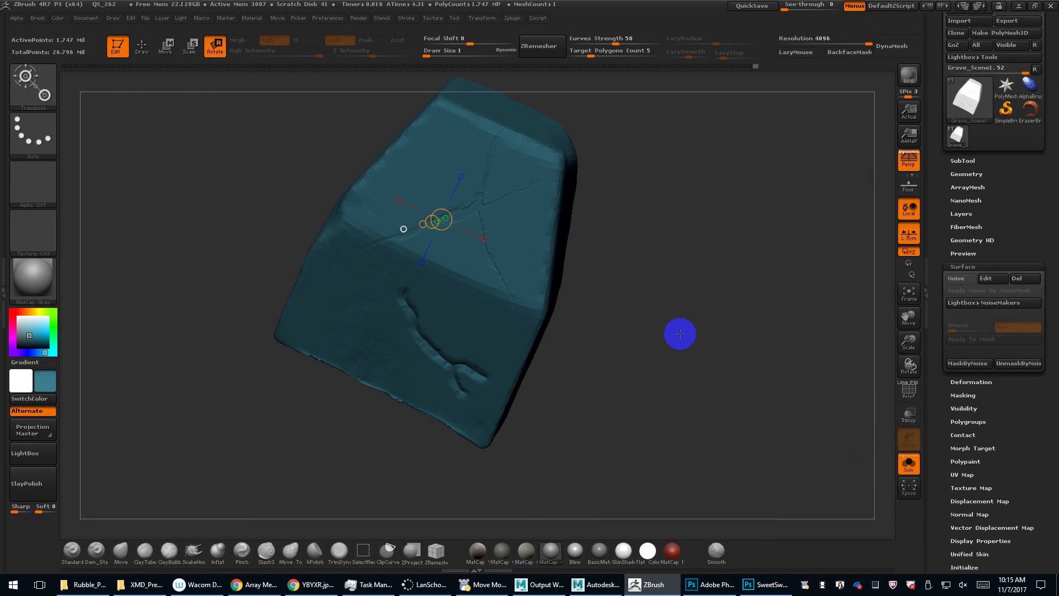
left_click_drag(679, 334, 704, 325)
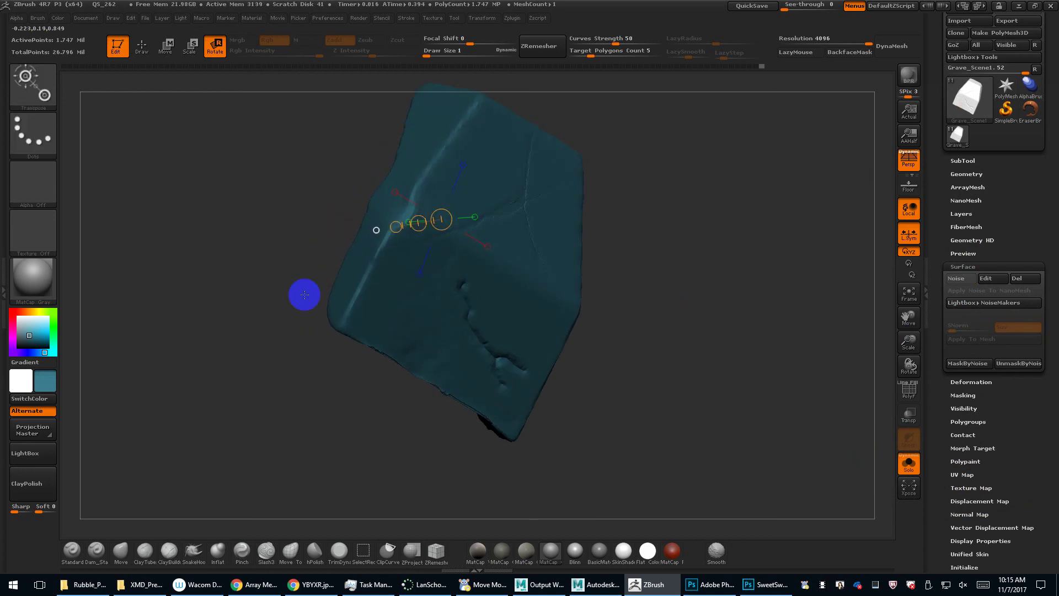
Change the active color from teal to white and check the noise result on the block.
left_click(18, 319)
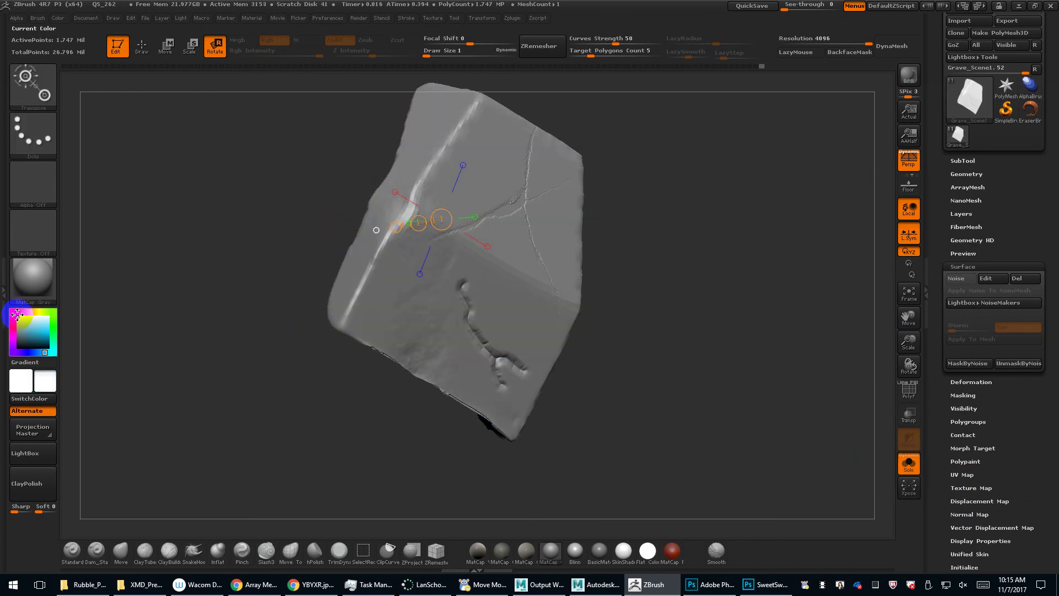
left_click_drag(473, 416, 651, 411)
left_click_drag(638, 421, 656, 373)
Turn off Solo mode, frame the block and inspect its broken side.
left_click(909, 464)
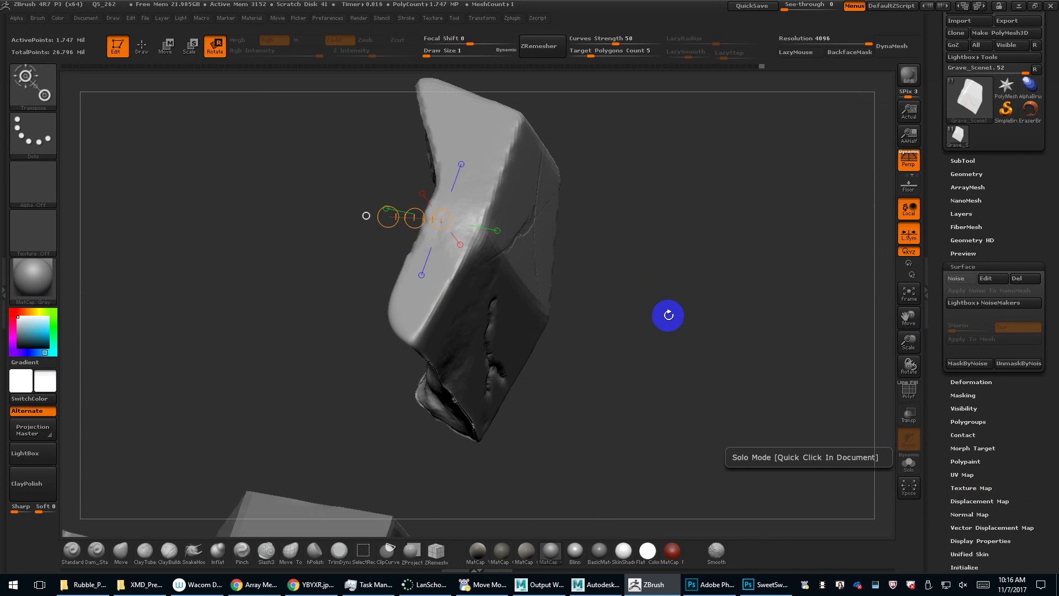
key("f")
key("f")
left_click_drag(656, 324, 556, 283)
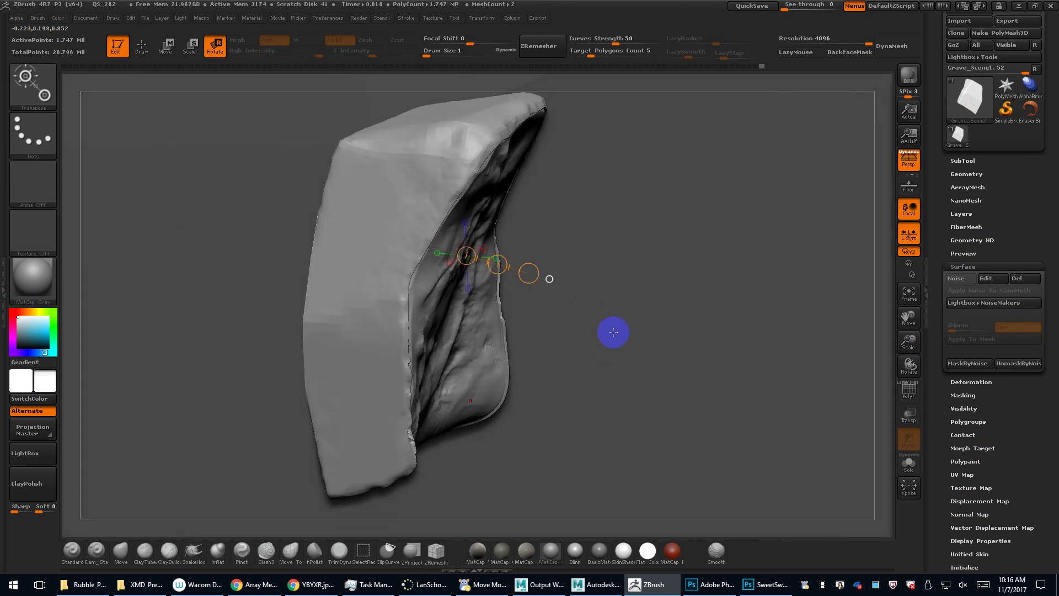